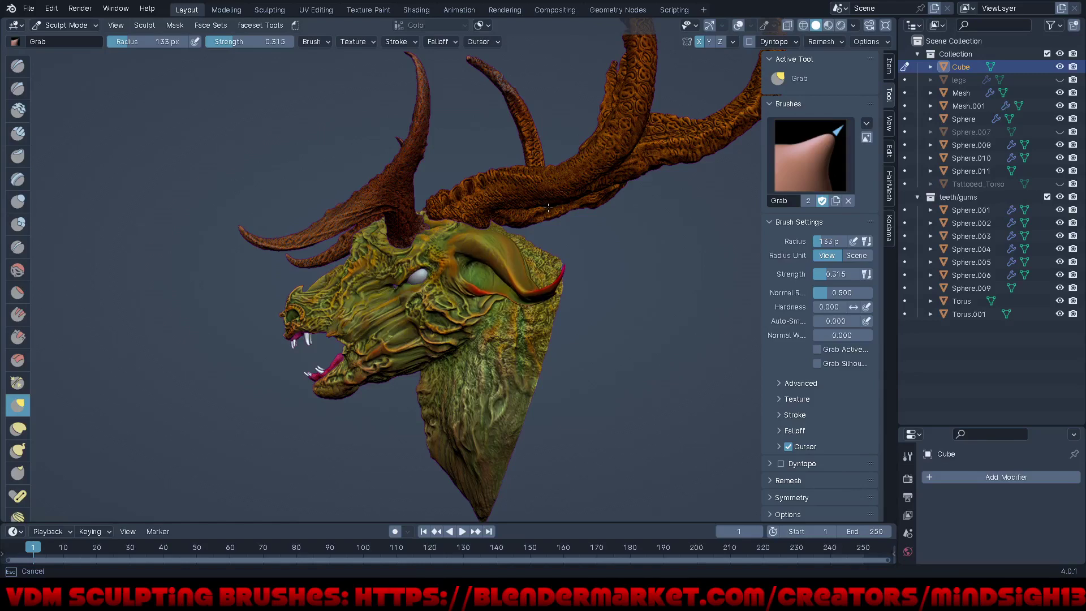
Step: Pull the curved side horn's tip downward with the Grab brush
{"action": "mouse_move", "coordinate": [548, 208]}
{"action": "left_mouse_down"}
{"action": "mouse_move", "coordinate": [501, 287]}
{"action": "mouse_move", "coordinate": [504, 317]}
{"action": "left_mouse_up"}
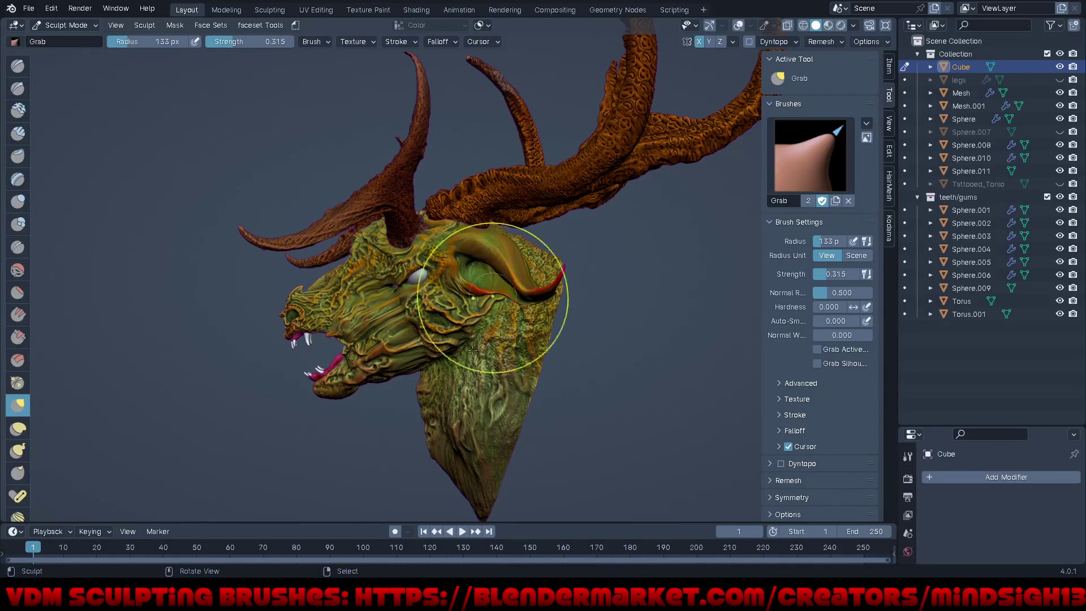
{"action": "mouse_move", "coordinate": [504, 317]}
{"action": "middle_mouse_down"}
{"action": "mouse_move", "coordinate": [599, 321]}
{"action": "mouse_move", "coordinate": [514, 327]}
{"action": "middle_mouse_up"}
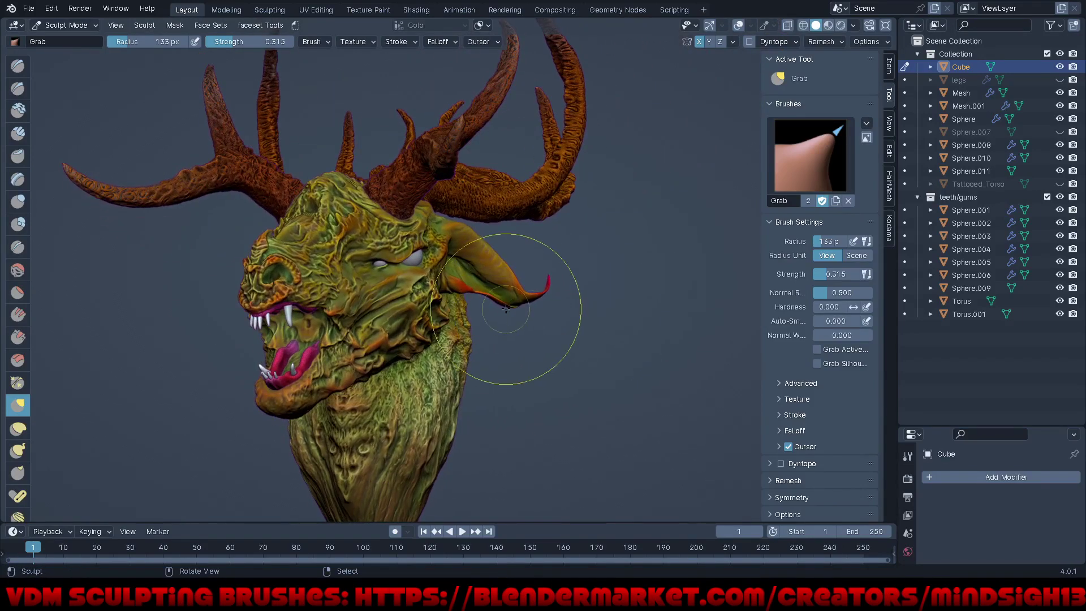
{"action": "mouse_move", "coordinate": [514, 327]}
{"action": "left_mouse_down"}
{"action": "mouse_move", "coordinate": [521, 299]}
{"action": "mouse_move", "coordinate": [521, 339]}
{"action": "left_mouse_up"}
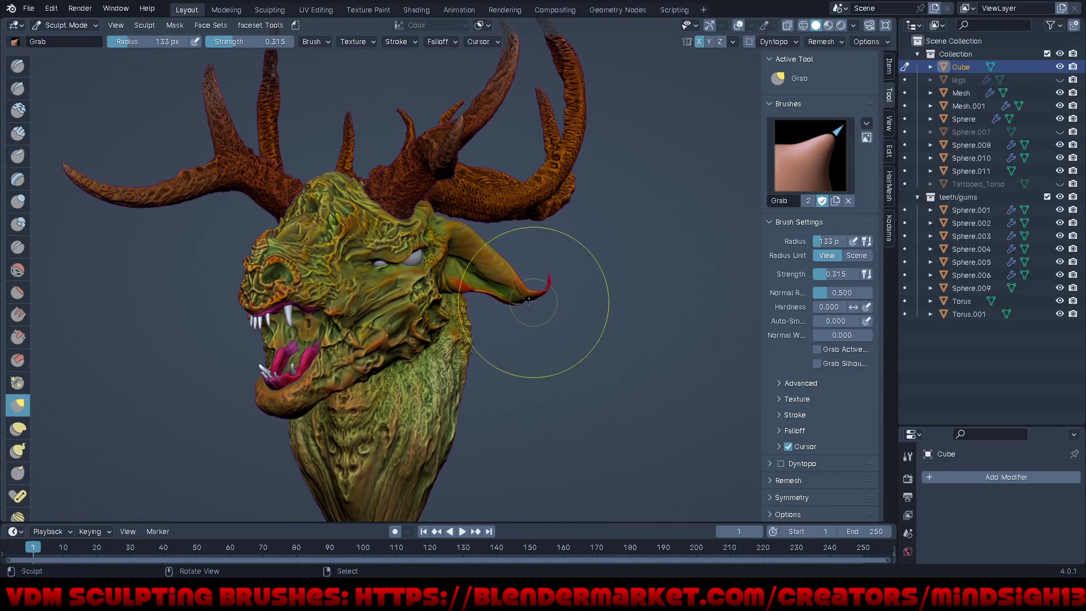
Step: From a side profile, grab-reshape the head surface and the area around the eye
{"action": "mouse_move", "coordinate": [521, 340]}
{"action": "middle_mouse_down"}
{"action": "mouse_move", "coordinate": [461, 320]}
{"action": "mouse_move", "coordinate": [521, 292]}
{"action": "mouse_move", "coordinate": [593, 321]}
{"action": "mouse_move", "coordinate": [616, 355]}
{"action": "mouse_move", "coordinate": [395, 266]}
{"action": "mouse_move", "coordinate": [425, 243]}
{"action": "middle_mouse_up"}
{"action": "mouse_move", "coordinate": [472, 254]}
{"action": "left_mouse_down"}
{"action": "mouse_move", "coordinate": [459, 231]}
{"action": "mouse_move", "coordinate": [425, 279]}
{"action": "left_mouse_up"}
{"action": "mouse_move", "coordinate": [424, 278]}
{"action": "middle_mouse_down"}
{"action": "mouse_move", "coordinate": [606, 330]}
{"action": "mouse_move", "coordinate": [570, 339]}
{"action": "middle_mouse_up"}
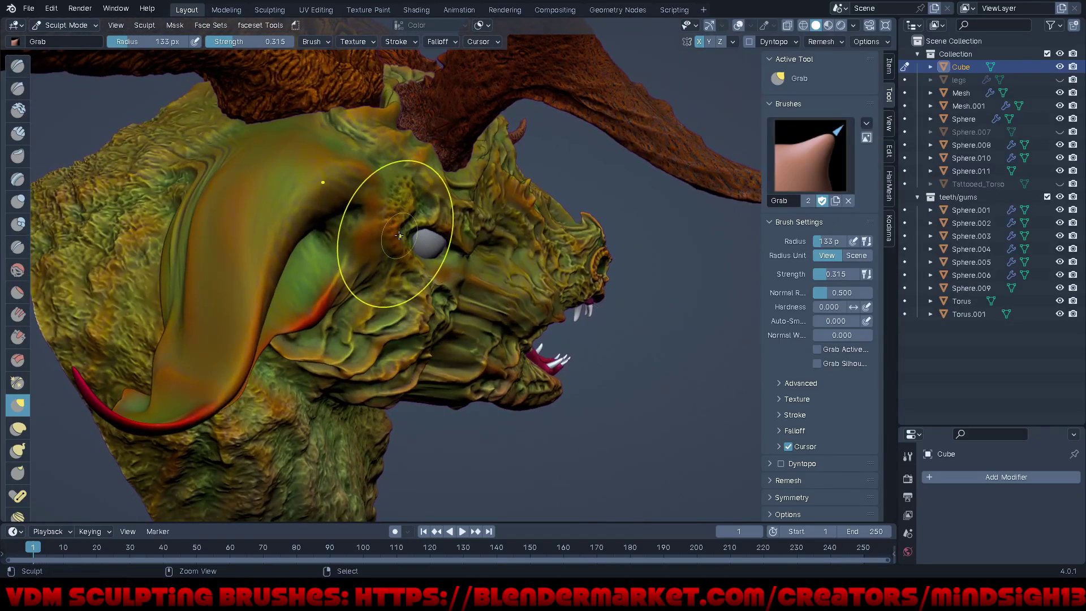
{"action": "mouse_move", "coordinate": [412, 218]}
{"action": "left_mouse_down"}
{"action": "mouse_move", "coordinate": [436, 256]}
{"action": "mouse_move", "coordinate": [462, 258]}
{"action": "mouse_move", "coordinate": [436, 244]}
{"action": "mouse_move", "coordinate": [431, 258]}
{"action": "left_mouse_up"}
{"action": "mouse_move", "coordinate": [432, 258]}
{"action": "middle_mouse_down"}
{"action": "mouse_move", "coordinate": [427, 241]}
{"action": "mouse_move", "coordinate": [382, 263]}
{"action": "mouse_move", "coordinate": [501, 430]}
{"action": "mouse_move", "coordinate": [490, 390]}
{"action": "mouse_move", "coordinate": [452, 421]}
{"action": "middle_mouse_up"}
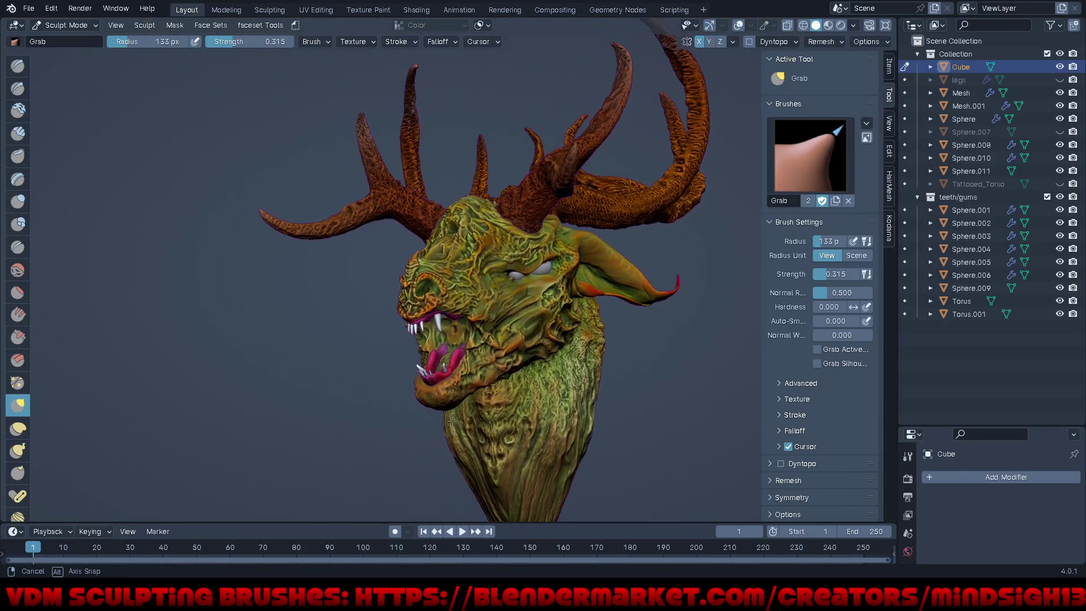
{"action": "mouse_move", "coordinate": [453, 420]}
{"action": "middle_mouse_down"}
{"action": "mouse_move", "coordinate": [577, 461]}
{"action": "mouse_move", "coordinate": [499, 412]}
{"action": "mouse_move", "coordinate": [562, 407]}
{"action": "mouse_move", "coordinate": [502, 403]}
{"action": "mouse_move", "coordinate": [454, 346]}
{"action": "middle_mouse_up"}
Step: Pull the lower jaw down slightly and reshape the horn base and cheek
{"action": "mouse_move", "coordinate": [450, 341]}
{"action": "left_mouse_down"}
{"action": "mouse_move", "coordinate": [453, 353]}
{"action": "mouse_move", "coordinate": [436, 364]}
{"action": "left_mouse_up"}
{"action": "middle_click_drag", "start_coordinate": [436, 364], "coordinate": [474, 344]}
{"action": "mouse_move", "coordinate": [473, 344]}
{"action": "left_mouse_down"}
{"action": "mouse_move", "coordinate": [447, 370]}
{"action": "mouse_move", "coordinate": [376, 365]}
{"action": "mouse_move", "coordinate": [413, 378]}
{"action": "mouse_move", "coordinate": [399, 415]}
{"action": "left_mouse_up"}
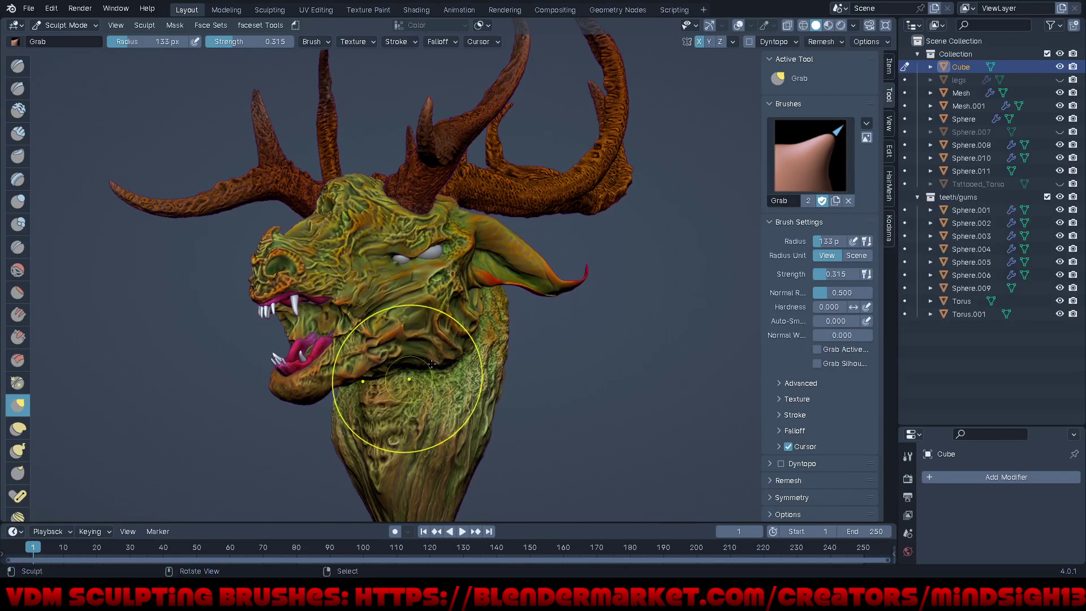
{"action": "mouse_move", "coordinate": [472, 257]}
{"action": "left_mouse_down"}
{"action": "mouse_move", "coordinate": [460, 249]}
{"action": "mouse_move", "coordinate": [430, 271]}
{"action": "left_mouse_up"}
{"action": "mouse_move", "coordinate": [424, 277]}
{"action": "middle_mouse_down"}
{"action": "mouse_move", "coordinate": [468, 312]}
{"action": "mouse_move", "coordinate": [378, 294]}
{"action": "middle_mouse_up"}
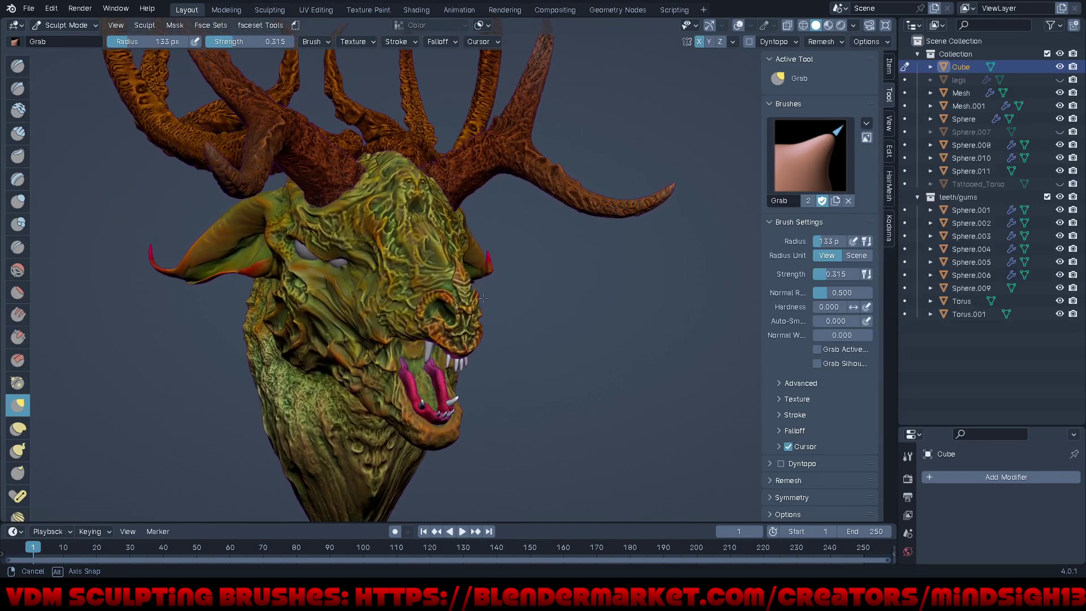
Step: Zoom in and grab the cheek ridges backward, reshaping the cheek below the small eye
{"action": "scroll", "coordinate": [378, 294], "scroll_direction": "up", "scroll_amount": 2}
{"action": "scroll", "coordinate": [373, 286], "scroll_direction": "up", "scroll_amount": 2}
{"action": "scroll", "coordinate": [368, 277], "scroll_direction": "up", "scroll_amount": 1}
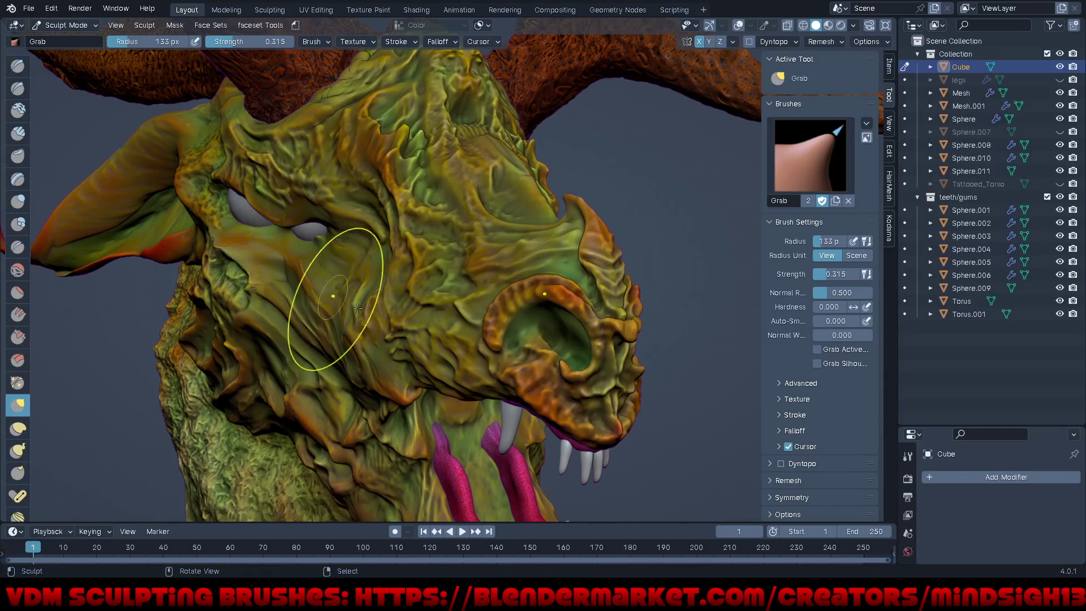
{"action": "mouse_move", "coordinate": [332, 291]}
{"action": "middle_mouse_down"}
{"action": "mouse_move", "coordinate": [424, 301]}
{"action": "mouse_move", "coordinate": [446, 331]}
{"action": "middle_mouse_up"}
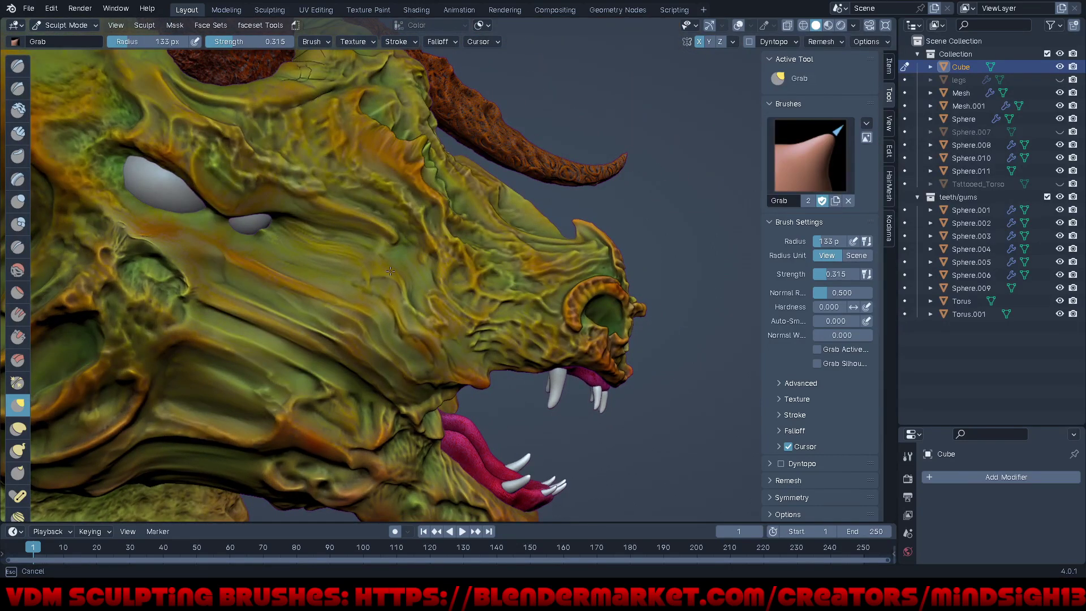
{"action": "mouse_move", "coordinate": [374, 280]}
{"action": "left_mouse_down"}
{"action": "mouse_move", "coordinate": [325, 282]}
{"action": "mouse_move", "coordinate": [323, 269]}
{"action": "left_mouse_up"}
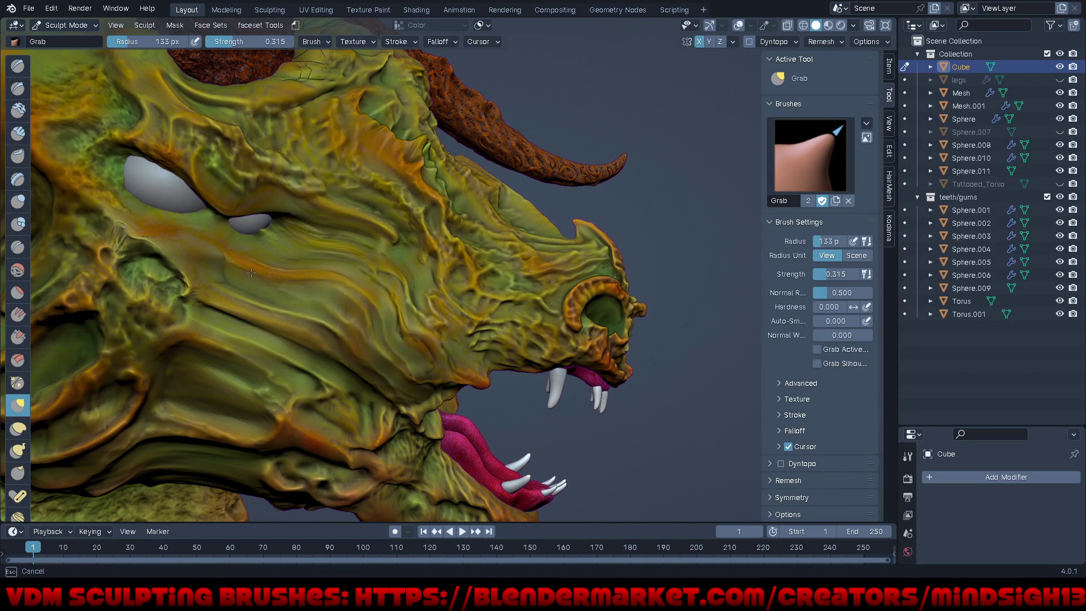
{"action": "mouse_move", "coordinate": [252, 273]}
{"action": "left_mouse_down"}
{"action": "mouse_move", "coordinate": [191, 269]}
{"action": "mouse_move", "coordinate": [194, 213]}
{"action": "left_mouse_up"}
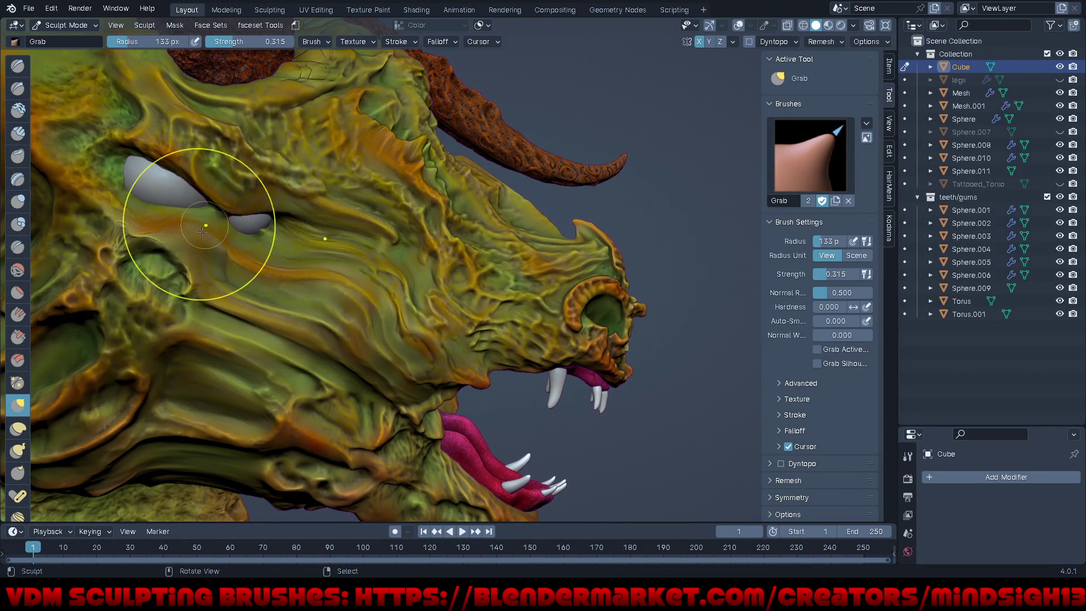
{"action": "mouse_move", "coordinate": [165, 243]}
{"action": "left_mouse_down"}
{"action": "mouse_move", "coordinate": [226, 293]}
{"action": "mouse_move", "coordinate": [211, 294]}
{"action": "mouse_move", "coordinate": [196, 267]}
{"action": "left_mouse_up"}
Step: Reshape the surface above the snout and the underside of the head
{"action": "mouse_move", "coordinate": [290, 243]}
{"action": "middle_mouse_down"}
{"action": "mouse_move", "coordinate": [362, 282]}
{"action": "mouse_move", "coordinate": [336, 273]}
{"action": "mouse_move", "coordinate": [156, 299]}
{"action": "mouse_move", "coordinate": [362, 215]}
{"action": "middle_mouse_up"}
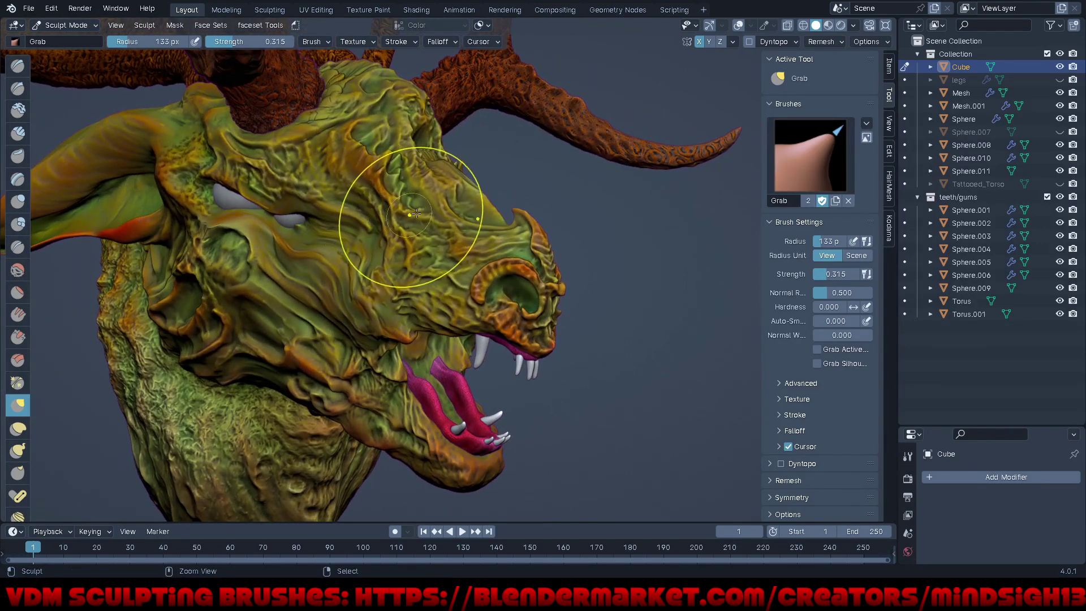
{"action": "left_click_drag", "start_coordinate": [416, 213], "coordinate": [477, 214]}
{"action": "middle_click_drag", "start_coordinate": [478, 213], "coordinate": [513, 205]}
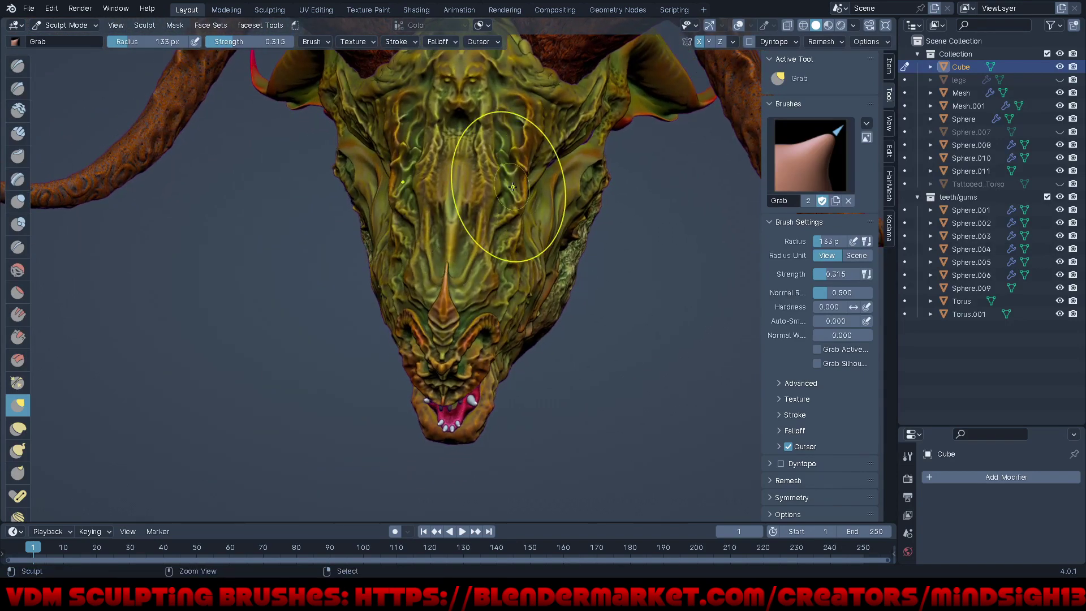
{"action": "mouse_move", "coordinate": [515, 191]}
{"action": "left_mouse_down"}
{"action": "mouse_move", "coordinate": [523, 187]}
{"action": "mouse_move", "coordinate": [516, 192]}
{"action": "left_mouse_up"}
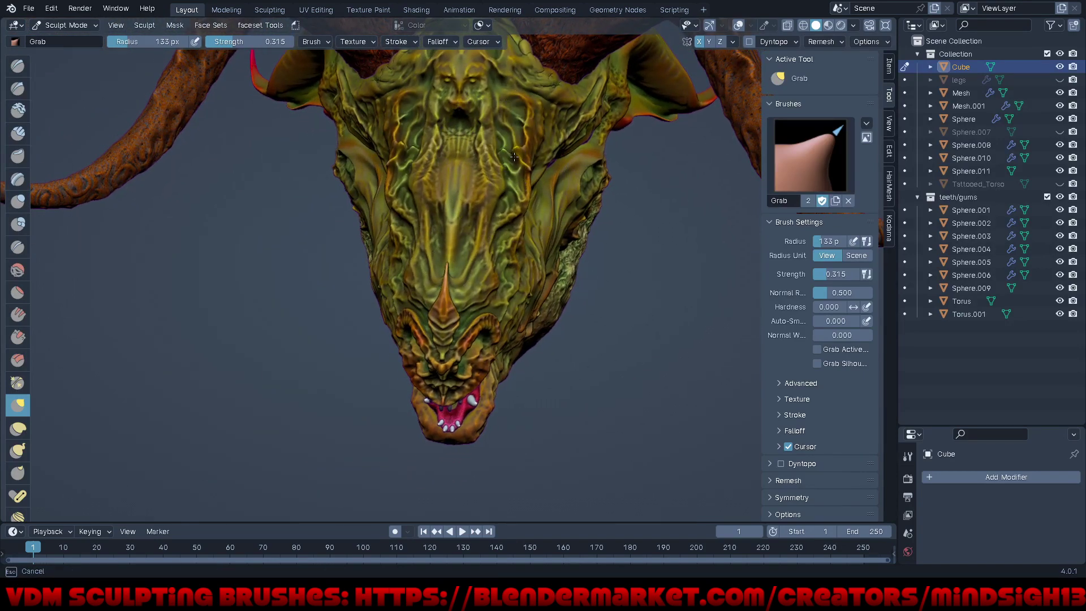
{"action": "middle_click_drag", "start_coordinate": [516, 191], "coordinate": [478, 265]}
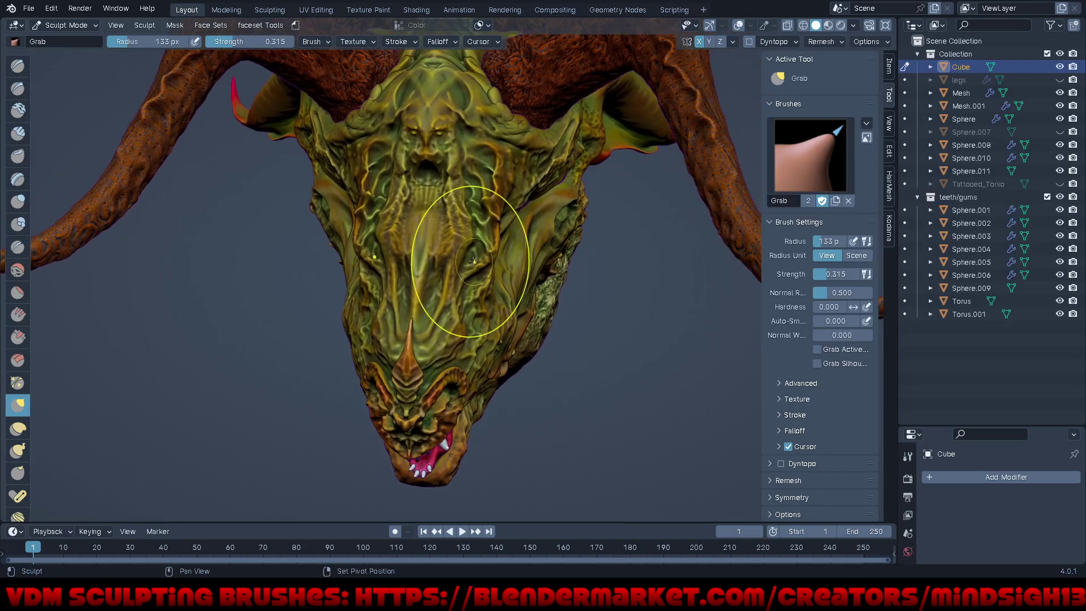
{"action": "scroll", "coordinate": [477, 324], "scroll_direction": "up", "scroll_amount": 3}
{"action": "scroll", "coordinate": [478, 324], "scroll_direction": "down", "scroll_amount": 2}
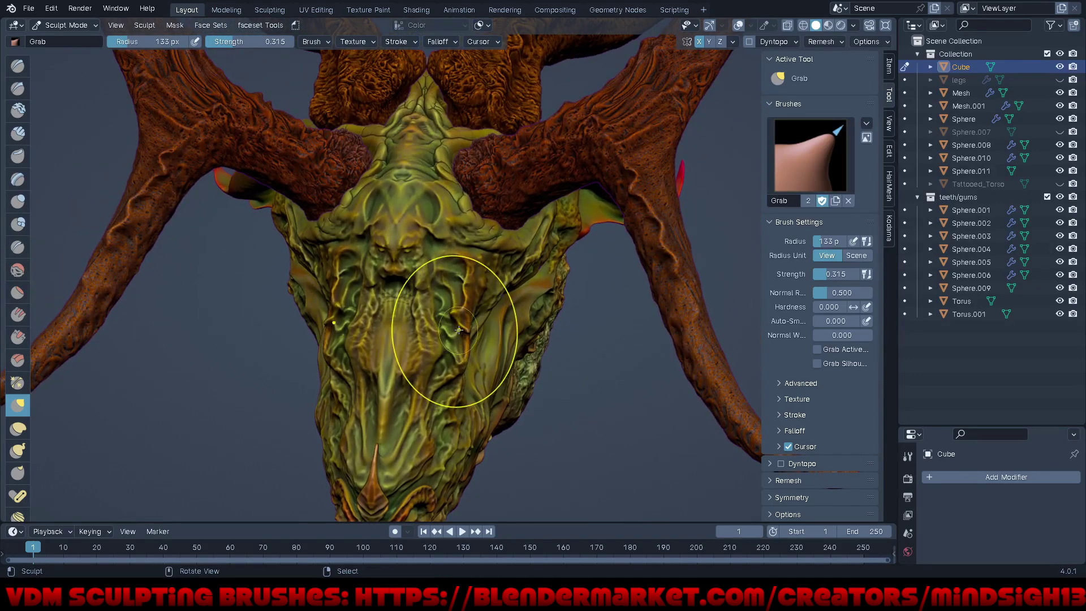
Step: Pick Draw Sharp from Quick Favorites and save the sculpt as windigo_001.blend
{"action": "key", "text": "q"}
{"action": "left_click", "coordinate": [458, 332]}
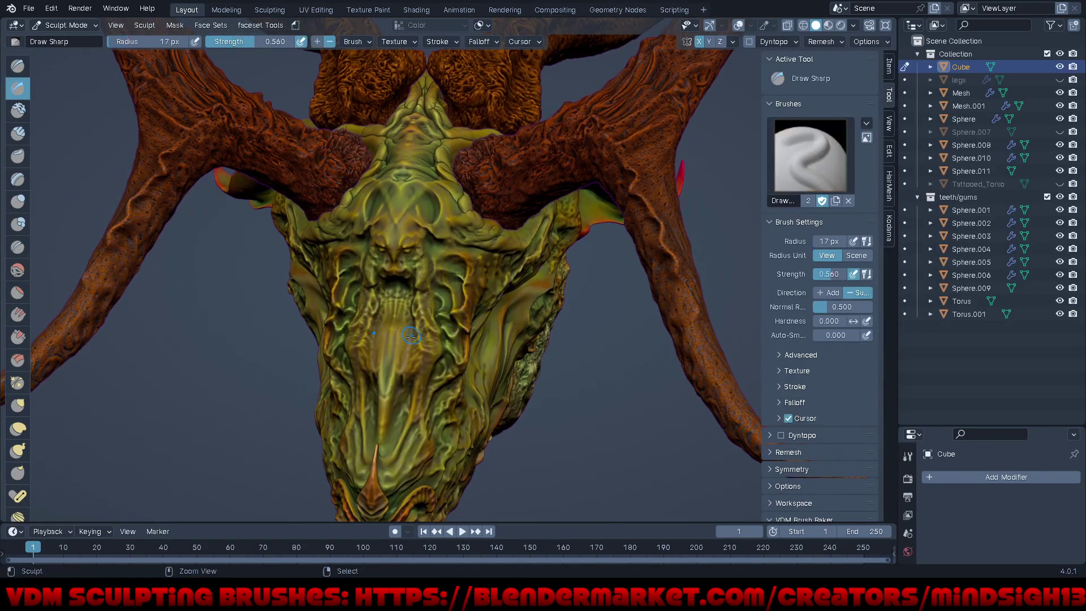
{"action": "key", "text": "ctrl+s"}
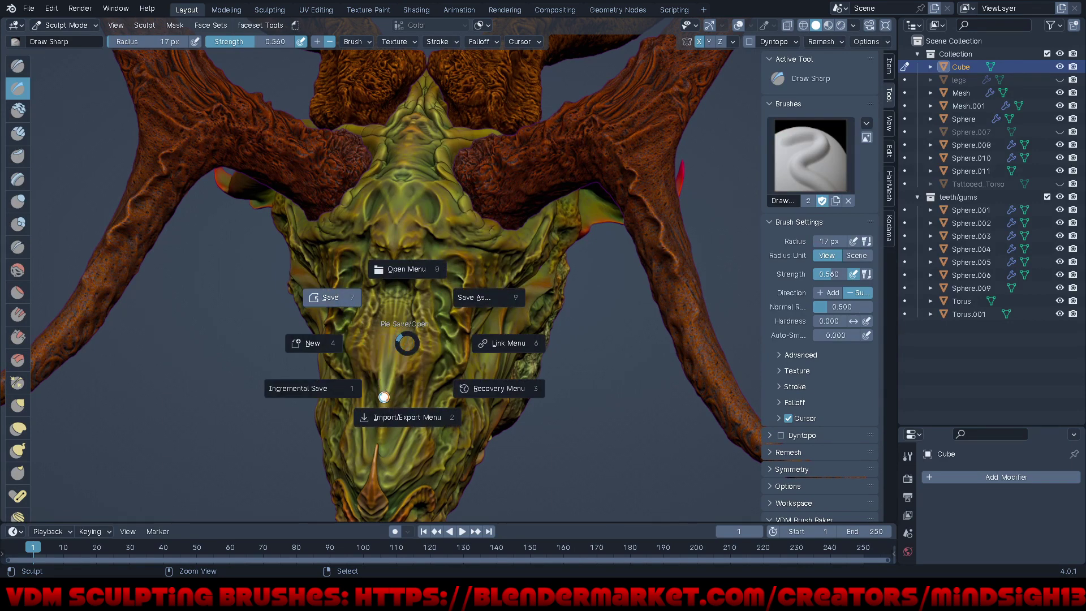
{"action": "left_click", "coordinate": [416, 376]}
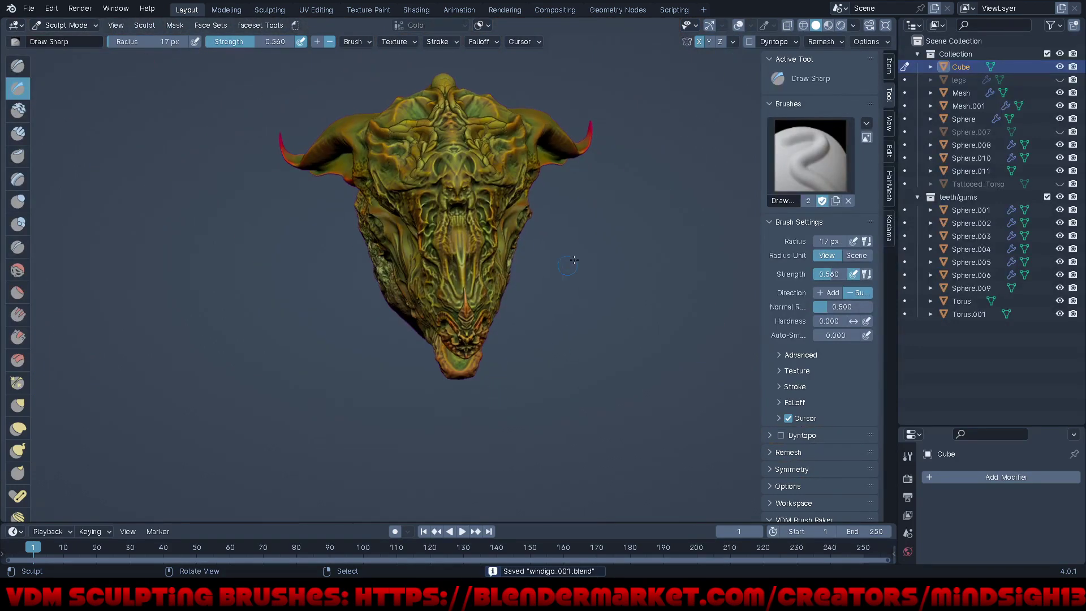
{"action": "mouse_move", "coordinate": [574, 260]}
{"action": "middle_mouse_down"}
{"action": "mouse_move", "coordinate": [541, 416]}
{"action": "mouse_move", "coordinate": [509, 355]}
{"action": "middle_mouse_up"}
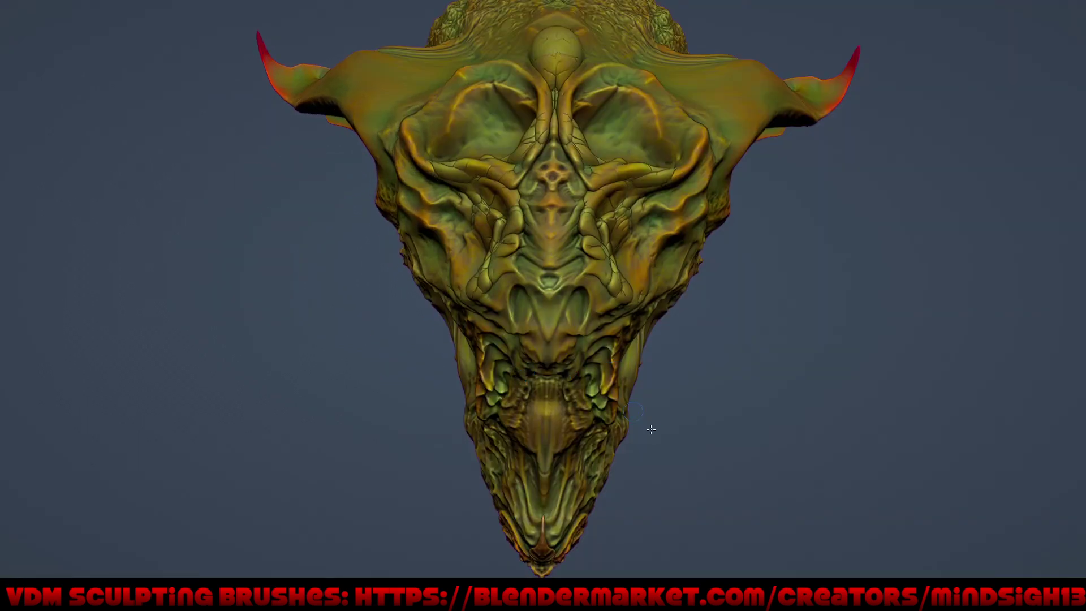
{"action": "middle_click_drag", "start_coordinate": [655, 425], "coordinate": [654, 425]}
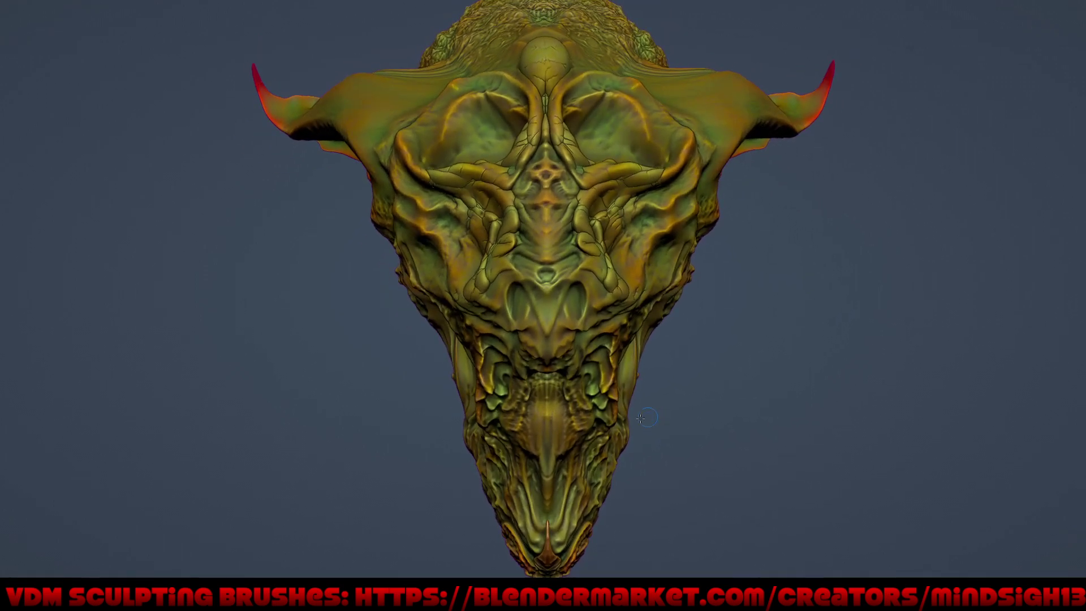
{"action": "middle_click_drag", "start_coordinate": [567, 432], "coordinate": [558, 210], "text": "ctrl"}
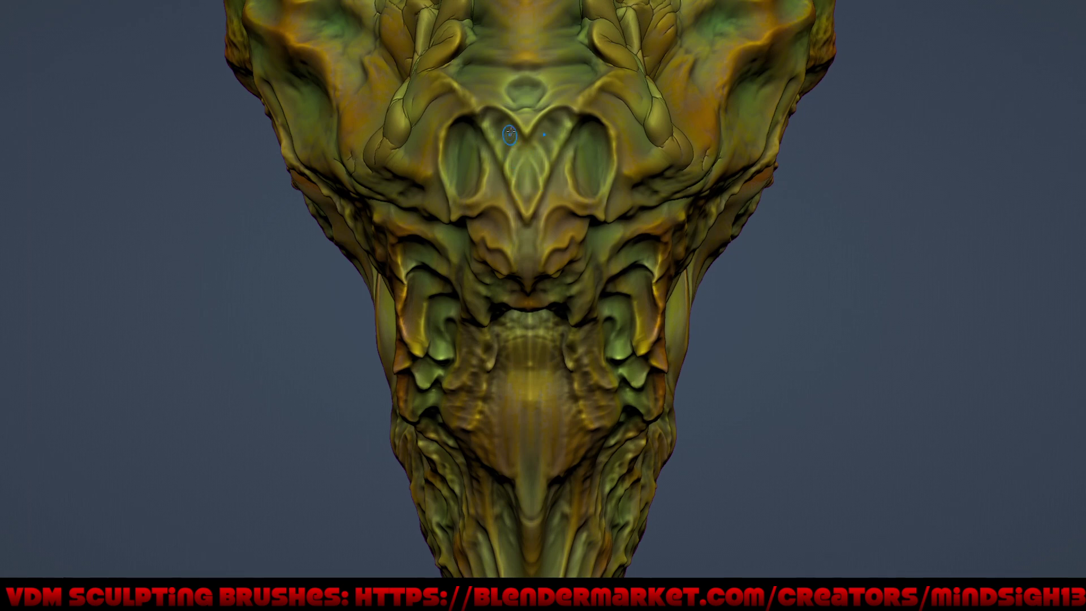
{"action": "scroll", "coordinate": [565, 317], "scroll_direction": "down", "scroll_amount": 1}
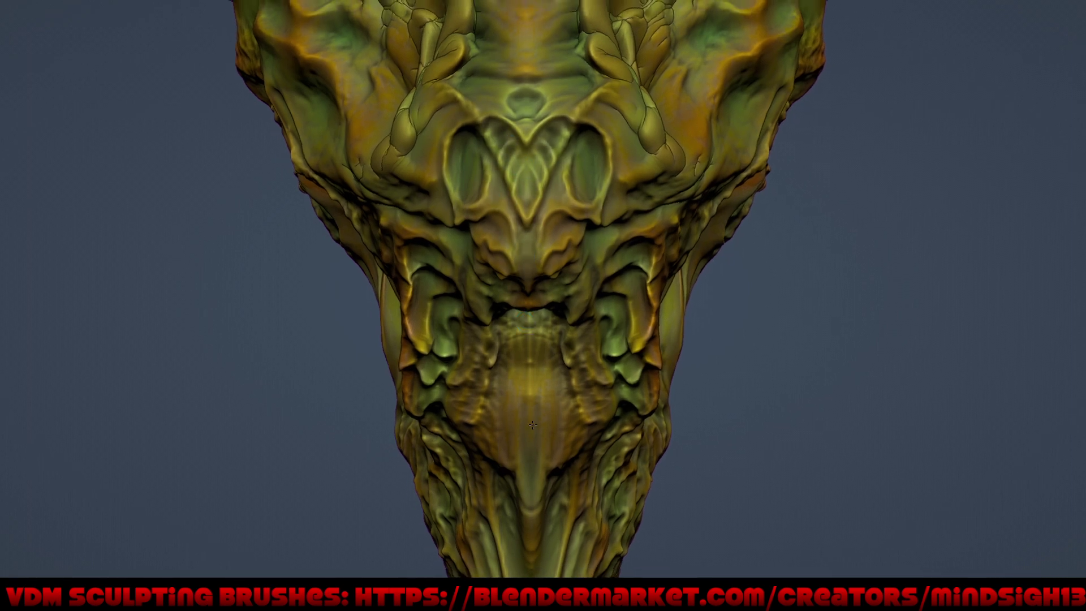
{"action": "scroll", "coordinate": [611, 396], "scroll_direction": "down", "scroll_amount": 2}
{"action": "scroll", "coordinate": [637, 453], "scroll_direction": "down", "scroll_amount": 1}
{"action": "middle_click_drag", "start_coordinate": [637, 453], "coordinate": [564, 199]}
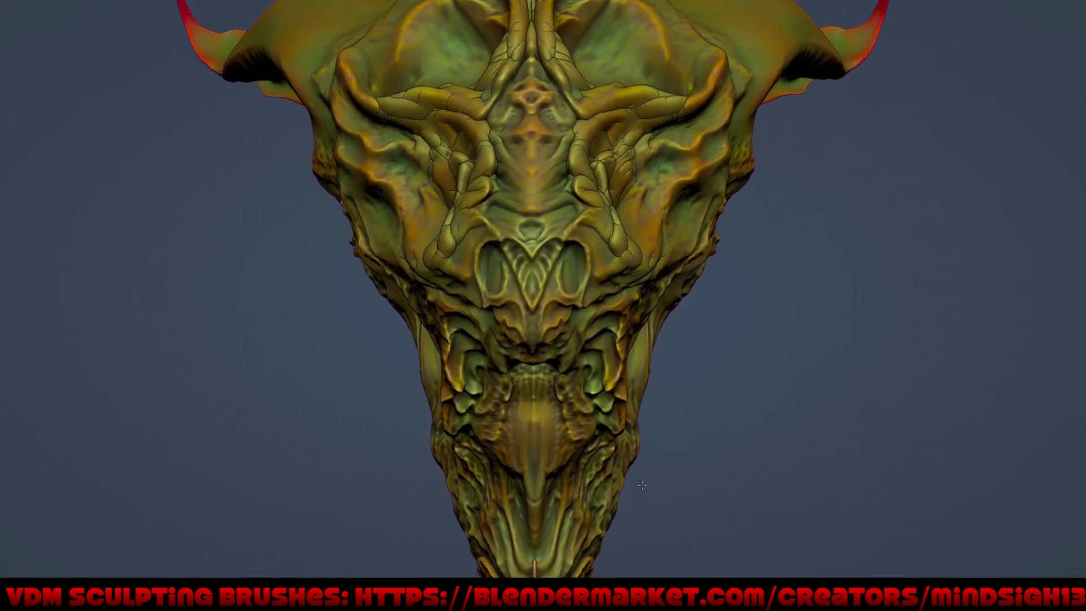
{"action": "scroll", "coordinate": [565, 199], "scroll_direction": "up", "scroll_amount": 2}
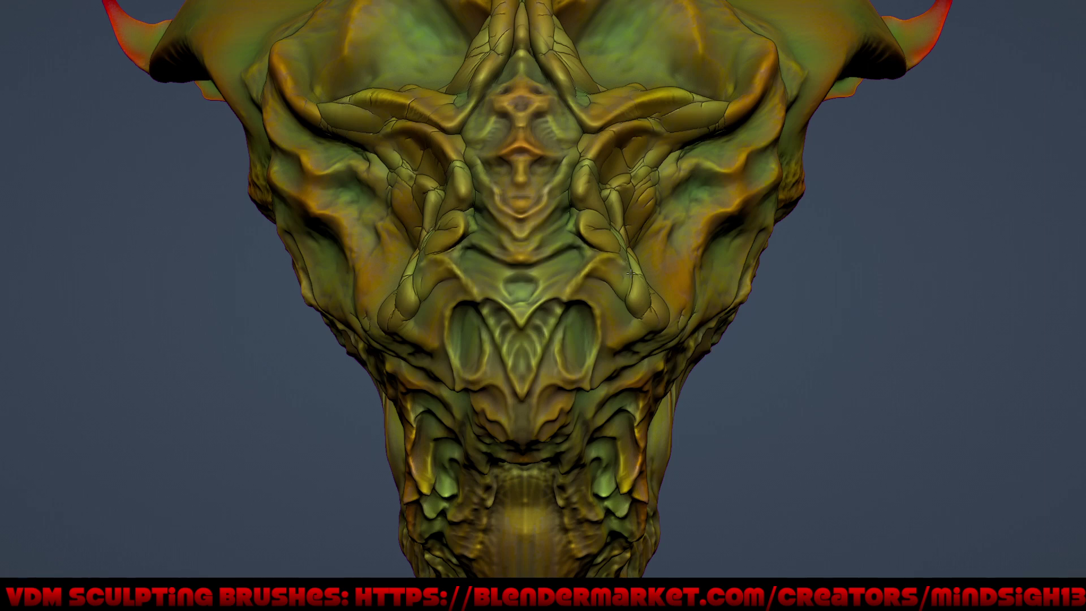
Step: Zoom onto the face-patterned neck and draw a faint vertical streak down it
{"action": "scroll", "coordinate": [620, 288], "scroll_direction": "down", "scroll_amount": 8}
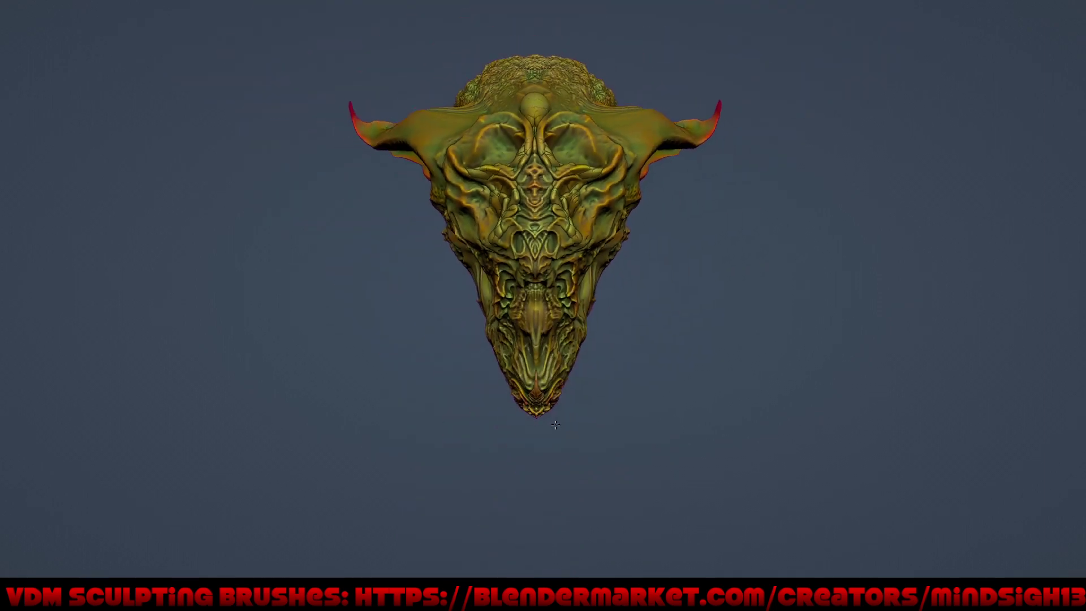
{"action": "mouse_move", "coordinate": [620, 288]}
{"action": "middle_mouse_down"}
{"action": "mouse_move", "coordinate": [673, 361]}
{"action": "mouse_move", "coordinate": [770, 381]}
{"action": "mouse_move", "coordinate": [735, 404]}
{"action": "mouse_move", "coordinate": [771, 402]}
{"action": "mouse_move", "coordinate": [706, 463]}
{"action": "mouse_move", "coordinate": [716, 370]}
{"action": "mouse_move", "coordinate": [738, 373]}
{"action": "middle_mouse_up"}
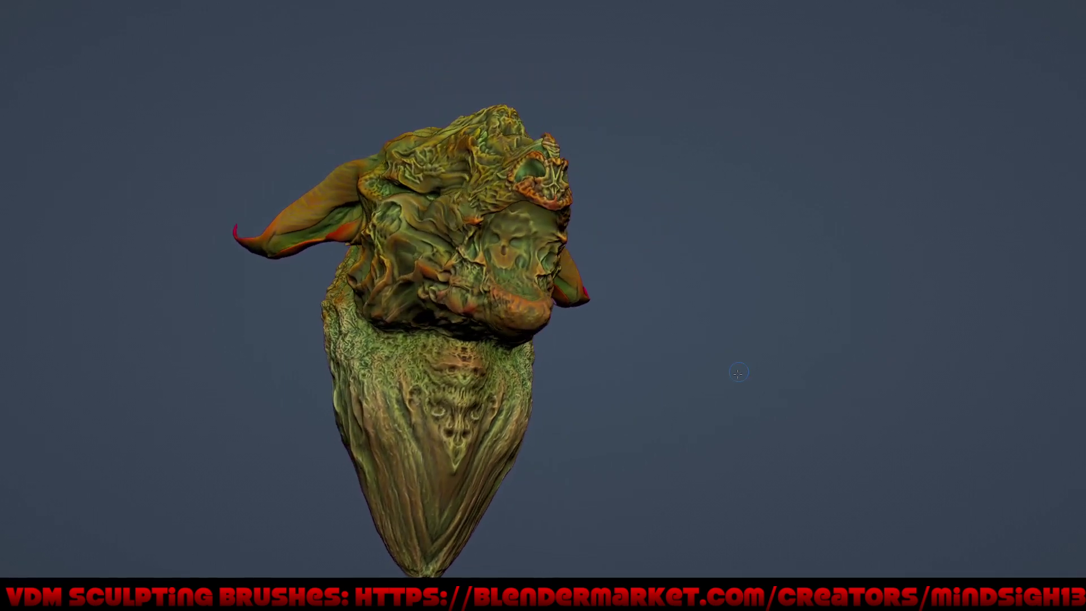
{"action": "middle_click_drag", "start_coordinate": [715, 448], "coordinate": [723, 413]}
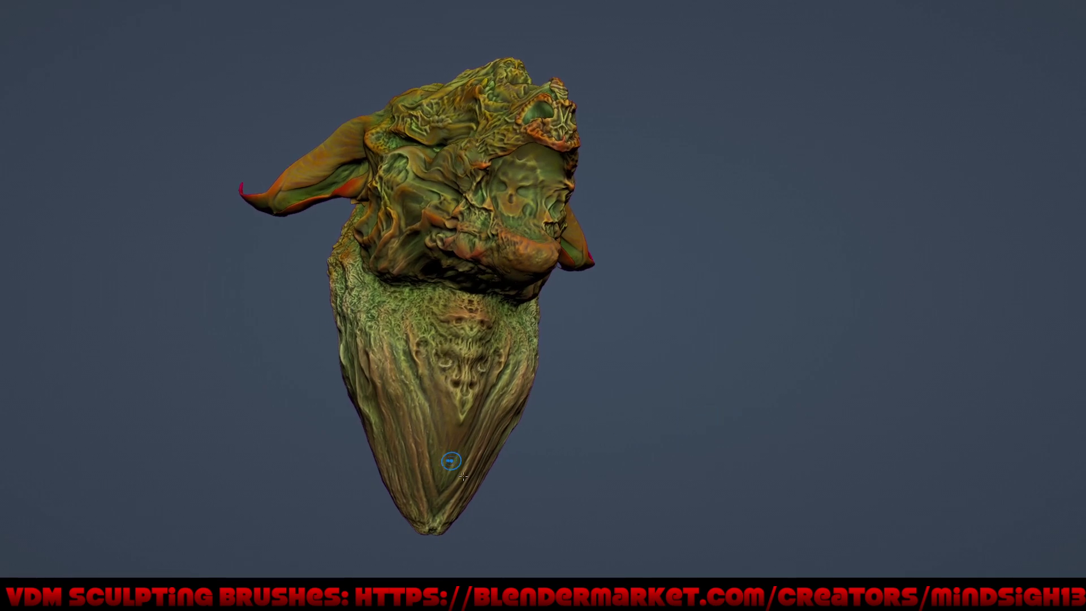
{"action": "scroll", "coordinate": [450, 459], "scroll_direction": "up", "scroll_amount": 4}
{"action": "scroll", "coordinate": [482, 346], "scroll_direction": "up", "scroll_amount": 2}
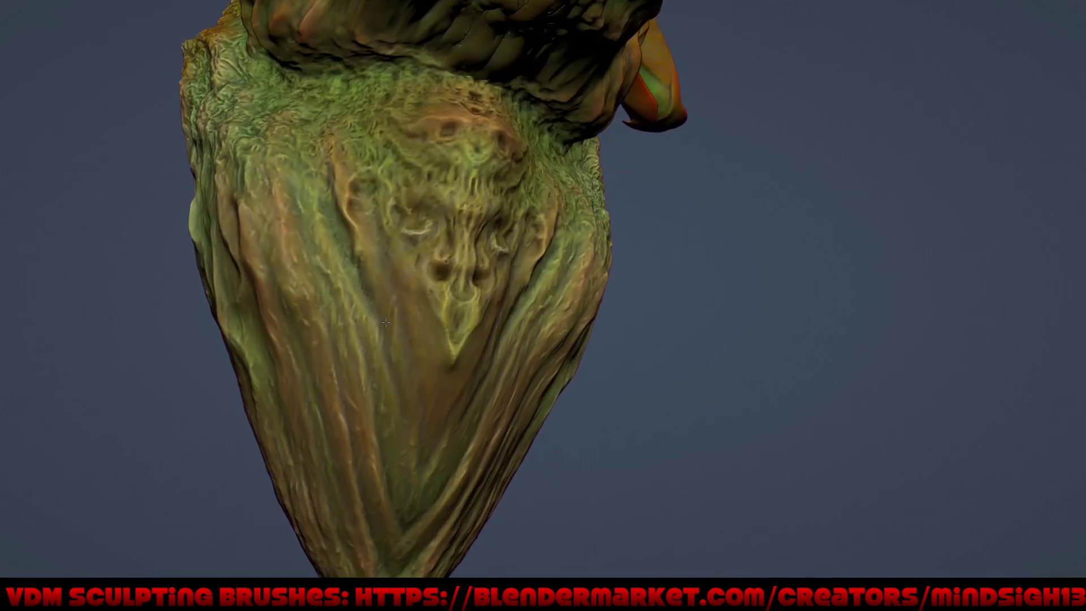
{"action": "mouse_move", "coordinate": [402, 302]}
{"action": "left_mouse_down"}
{"action": "mouse_move", "coordinate": [399, 347]}
{"action": "mouse_move", "coordinate": [417, 401]}
{"action": "left_mouse_up"}
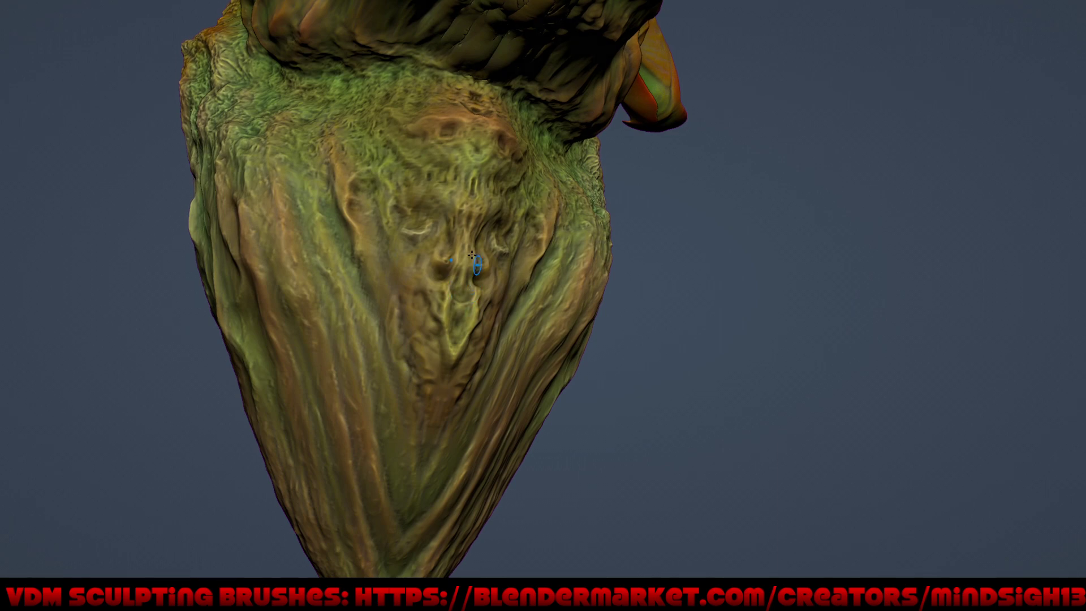
{"action": "middle_click_drag", "start_coordinate": [472, 294], "coordinate": [519, 273]}
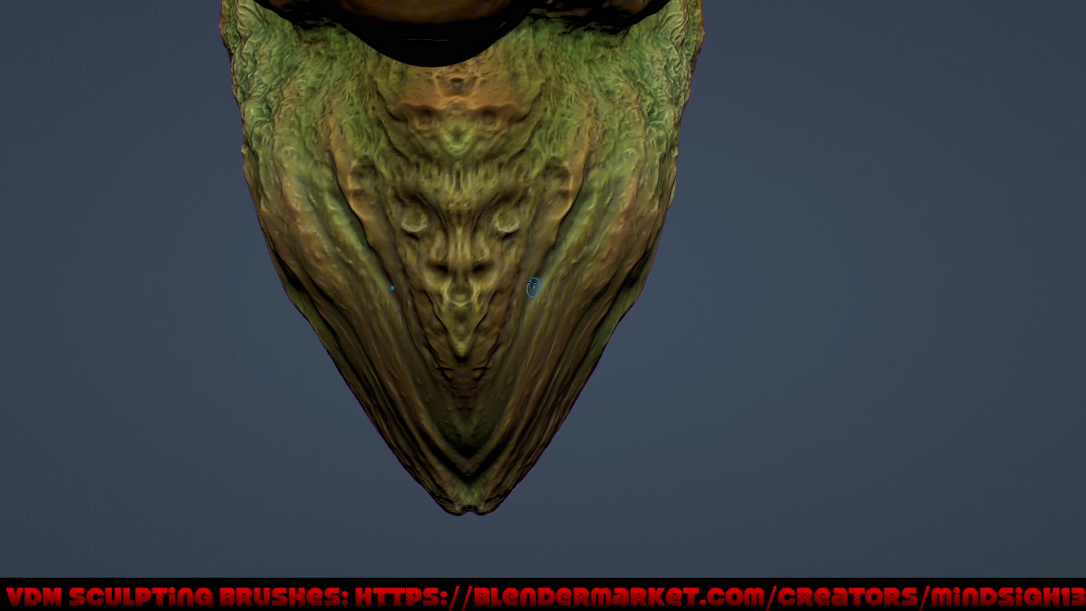
Step: Carve deep mirrored creases running up and down both cheeks
{"action": "mouse_move", "coordinate": [543, 280]}
{"action": "left_mouse_down"}
{"action": "mouse_move", "coordinate": [565, 200]}
{"action": "mouse_move", "coordinate": [553, 216]}
{"action": "left_mouse_up"}
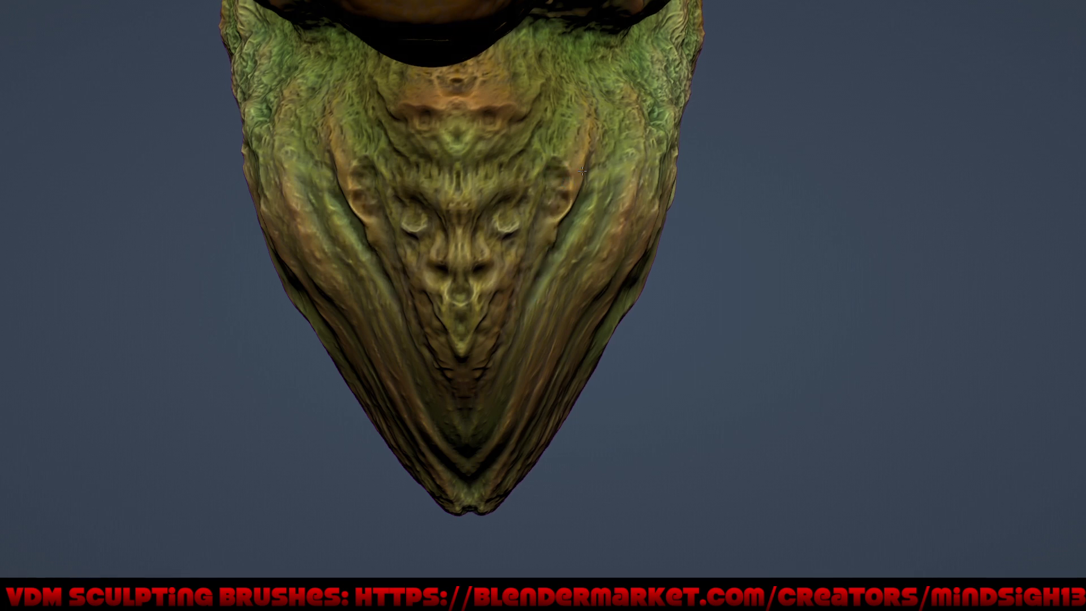
{"action": "left_click_drag", "start_coordinate": [582, 170], "coordinate": [577, 185]}
{"action": "left_click_drag", "start_coordinate": [546, 222], "coordinate": [543, 246]}
{"action": "mouse_move", "coordinate": [531, 292]}
{"action": "left_mouse_down"}
{"action": "mouse_move", "coordinate": [528, 261]}
{"action": "mouse_move", "coordinate": [556, 218]}
{"action": "left_mouse_up"}
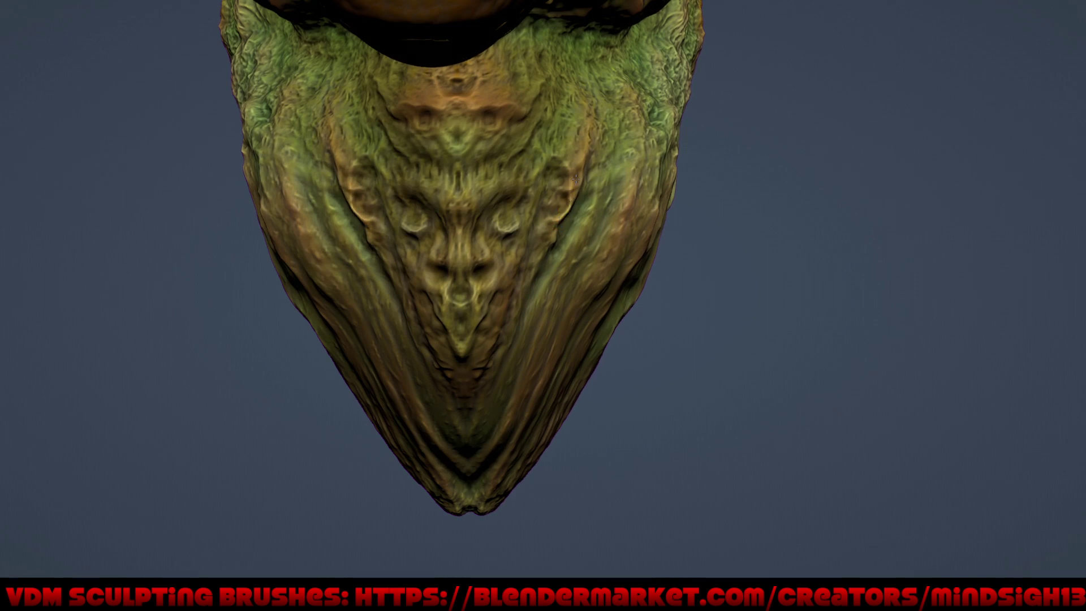
{"action": "left_click_drag", "start_coordinate": [576, 179], "coordinate": [578, 130]}
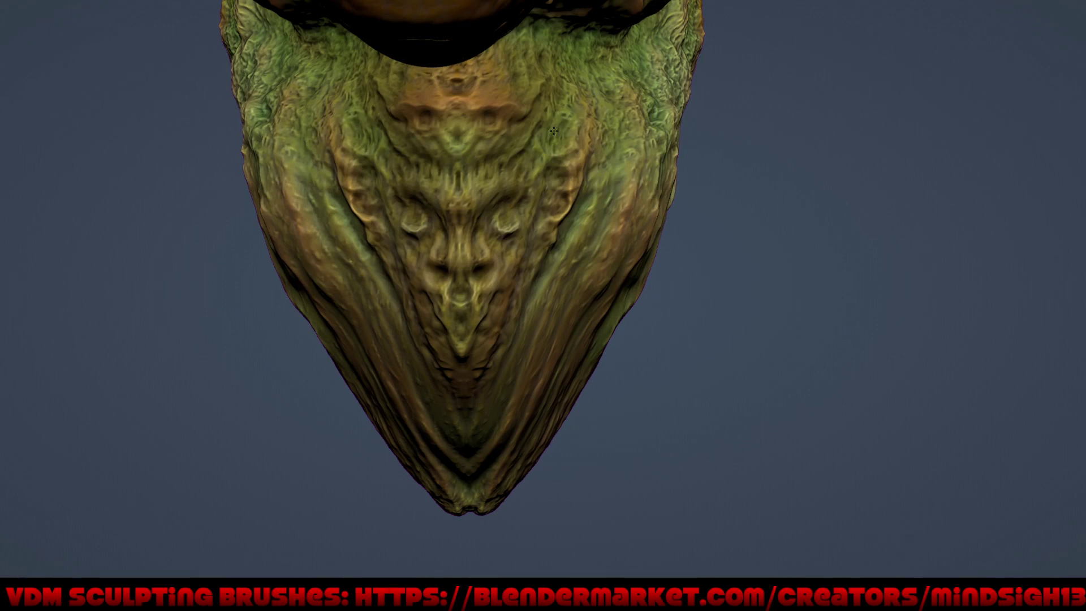
{"action": "mouse_move", "coordinate": [567, 134]}
{"action": "left_mouse_down"}
{"action": "mouse_move", "coordinate": [576, 126]}
{"action": "mouse_move", "coordinate": [577, 140]}
{"action": "mouse_move", "coordinate": [574, 118]}
{"action": "mouse_move", "coordinate": [589, 123]}
{"action": "mouse_move", "coordinate": [601, 195]}
{"action": "mouse_move", "coordinate": [572, 258]}
{"action": "left_mouse_up"}
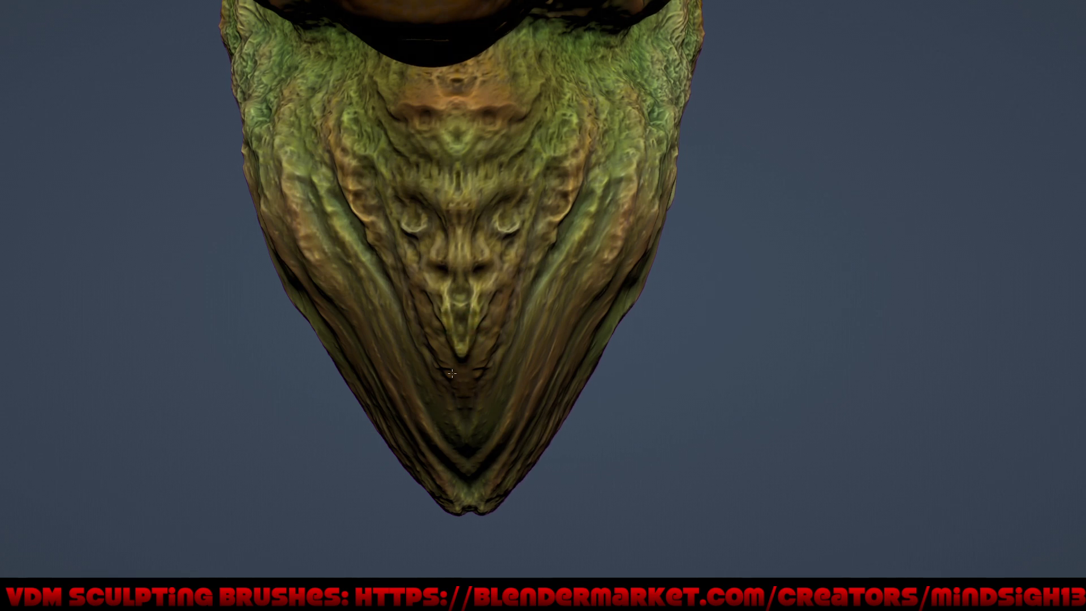
Step: Indent the nose tip and add mirrored detail around the nostrils
{"action": "left_click_drag", "start_coordinate": [460, 336], "coordinate": [465, 309]}
{"action": "left_click_drag", "start_coordinate": [462, 274], "coordinate": [491, 272]}
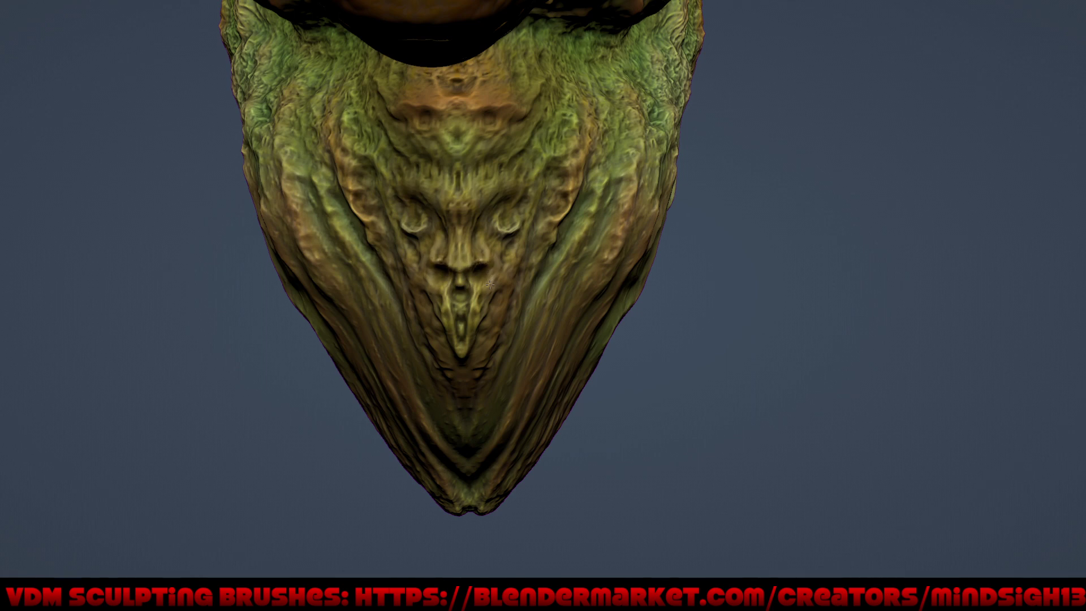
{"action": "mouse_move", "coordinate": [483, 204]}
{"action": "left_mouse_down"}
{"action": "mouse_move", "coordinate": [492, 192]}
{"action": "mouse_move", "coordinate": [533, 202]}
{"action": "mouse_move", "coordinate": [526, 192]}
{"action": "mouse_move", "coordinate": [518, 215]}
{"action": "mouse_move", "coordinate": [528, 206]}
{"action": "mouse_move", "coordinate": [493, 223]}
{"action": "mouse_move", "coordinate": [527, 247]}
{"action": "mouse_move", "coordinate": [532, 227]}
{"action": "mouse_move", "coordinate": [542, 242]}
{"action": "mouse_move", "coordinate": [524, 260]}
{"action": "mouse_move", "coordinate": [520, 247]}
{"action": "mouse_move", "coordinate": [563, 213]}
{"action": "mouse_move", "coordinate": [561, 179]}
{"action": "mouse_move", "coordinate": [540, 223]}
{"action": "mouse_move", "coordinate": [539, 207]}
{"action": "mouse_move", "coordinate": [534, 245]}
{"action": "mouse_move", "coordinate": [494, 295]}
{"action": "mouse_move", "coordinate": [476, 366]}
{"action": "left_mouse_up"}
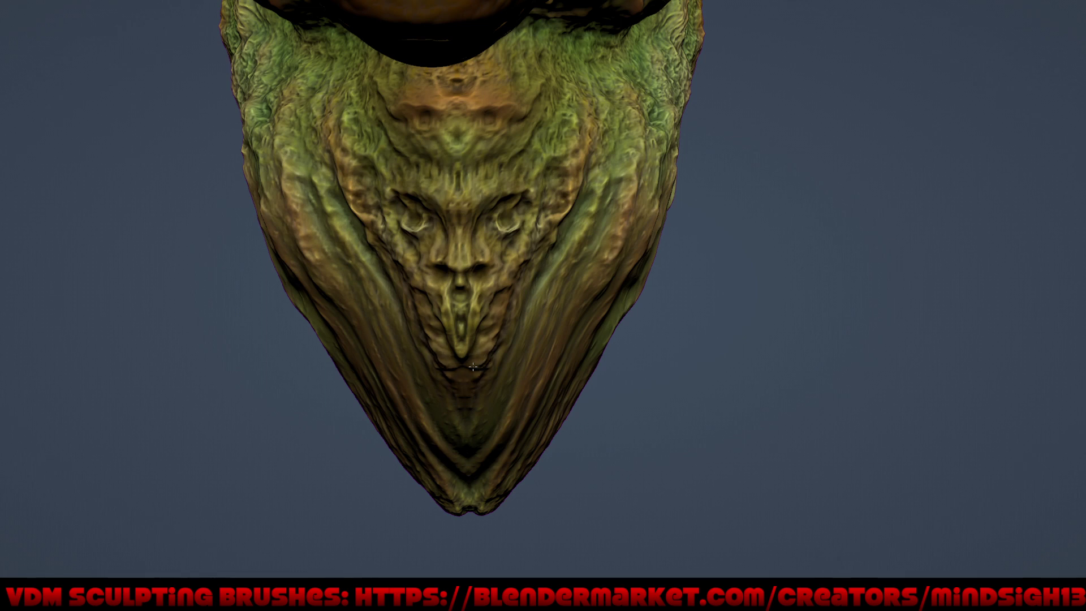
Step: Carve mirrored creases, ridges and small marks across the chin below the face
{"action": "mouse_move", "coordinate": [467, 389]}
{"action": "left_mouse_down"}
{"action": "mouse_move", "coordinate": [465, 420]}
{"action": "mouse_move", "coordinate": [499, 390]}
{"action": "mouse_move", "coordinate": [520, 328]}
{"action": "mouse_move", "coordinate": [571, 260]}
{"action": "mouse_move", "coordinate": [537, 297]}
{"action": "mouse_move", "coordinate": [508, 373]}
{"action": "mouse_move", "coordinate": [546, 339]}
{"action": "mouse_move", "coordinate": [518, 389]}
{"action": "left_mouse_up"}
{"action": "mouse_move", "coordinate": [494, 439]}
{"action": "left_mouse_down"}
{"action": "mouse_move", "coordinate": [531, 347]}
{"action": "mouse_move", "coordinate": [593, 274]}
{"action": "mouse_move", "coordinate": [546, 388]}
{"action": "mouse_move", "coordinate": [582, 300]}
{"action": "mouse_move", "coordinate": [556, 355]}
{"action": "mouse_move", "coordinate": [573, 313]}
{"action": "mouse_move", "coordinate": [556, 345]}
{"action": "left_mouse_up"}
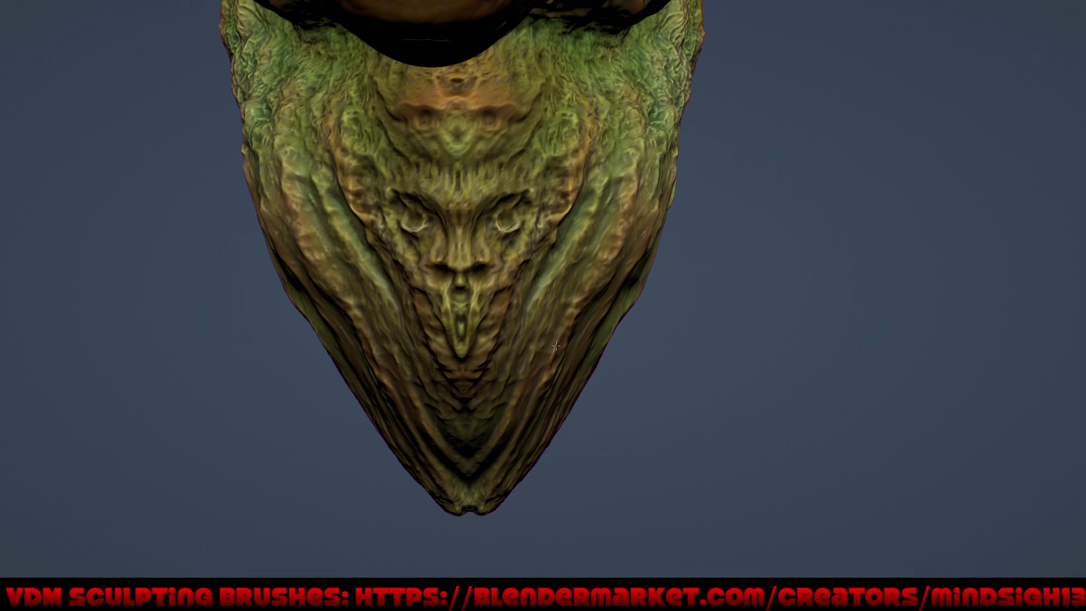
{"action": "left_click_drag", "start_coordinate": [531, 404], "coordinate": [507, 435]}
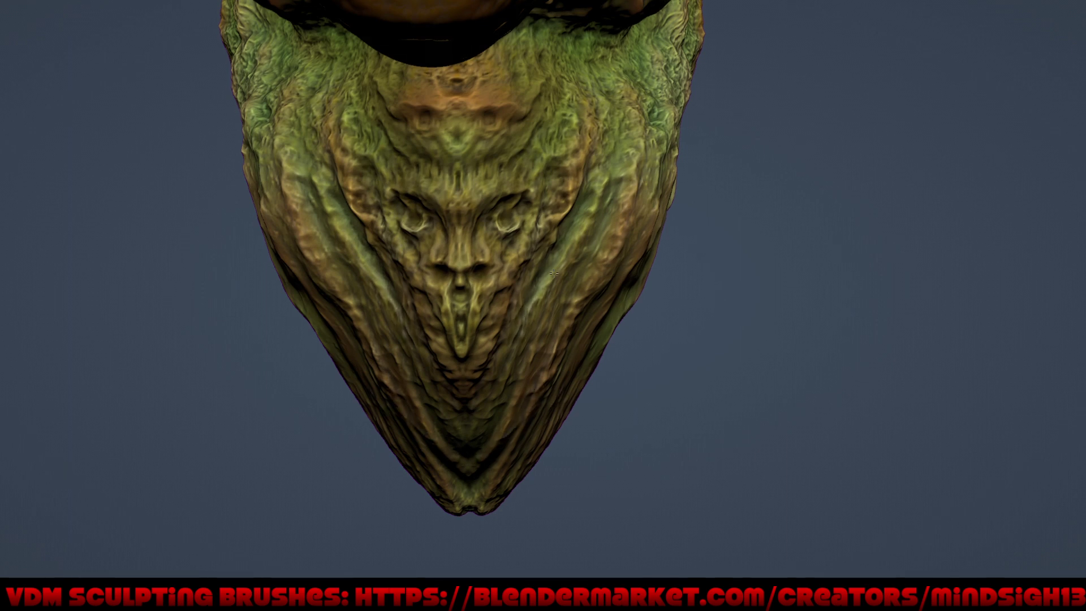
{"action": "mouse_move", "coordinate": [548, 279]}
{"action": "left_mouse_down"}
{"action": "mouse_move", "coordinate": [604, 184]}
{"action": "mouse_move", "coordinate": [571, 125]}
{"action": "mouse_move", "coordinate": [567, 72]}
{"action": "left_mouse_up"}
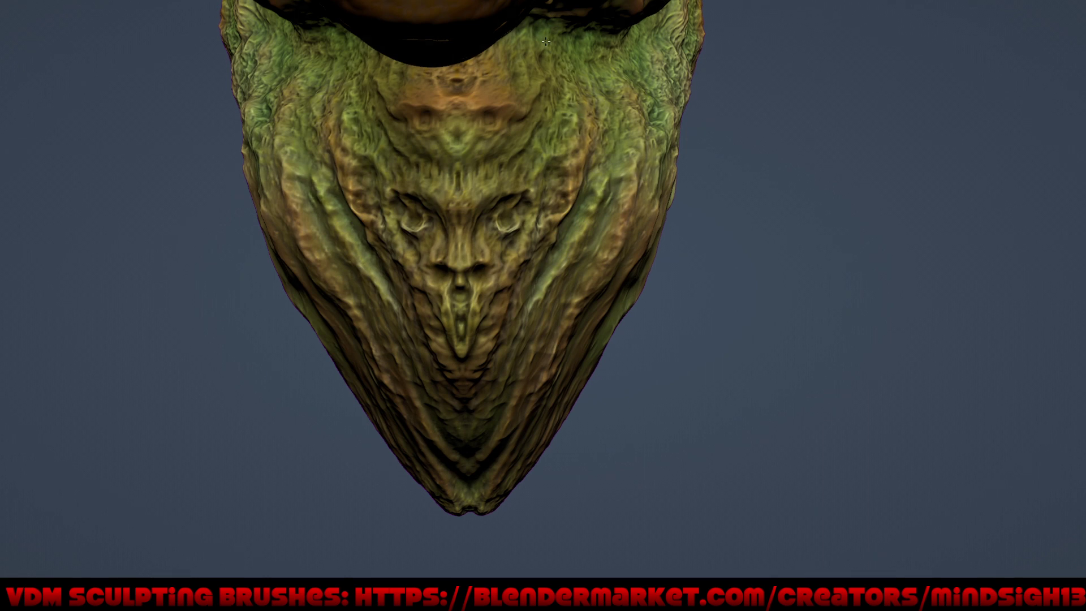
{"action": "mouse_move", "coordinate": [554, 31]}
{"action": "left_mouse_down"}
{"action": "mouse_move", "coordinate": [588, 28]}
{"action": "mouse_move", "coordinate": [581, 68]}
{"action": "mouse_move", "coordinate": [602, 105]}
{"action": "mouse_move", "coordinate": [575, 195]}
{"action": "left_mouse_up"}
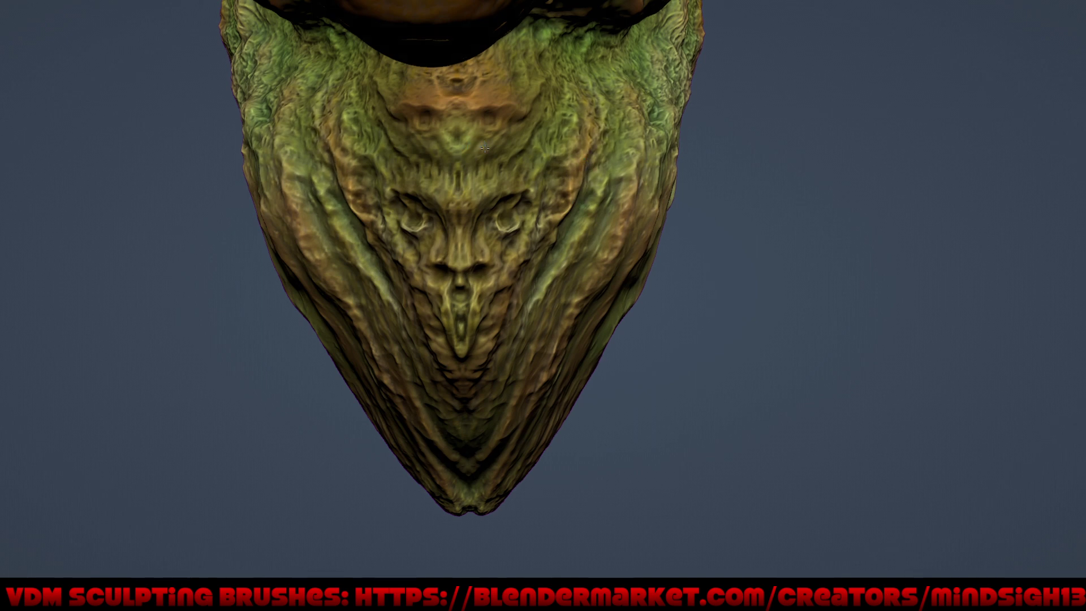
{"action": "mouse_move", "coordinate": [484, 147]}
{"action": "left_mouse_down"}
{"action": "mouse_move", "coordinate": [452, 146]}
{"action": "mouse_move", "coordinate": [458, 109]}
{"action": "mouse_move", "coordinate": [473, 106]}
{"action": "mouse_move", "coordinate": [443, 102]}
{"action": "left_mouse_up"}
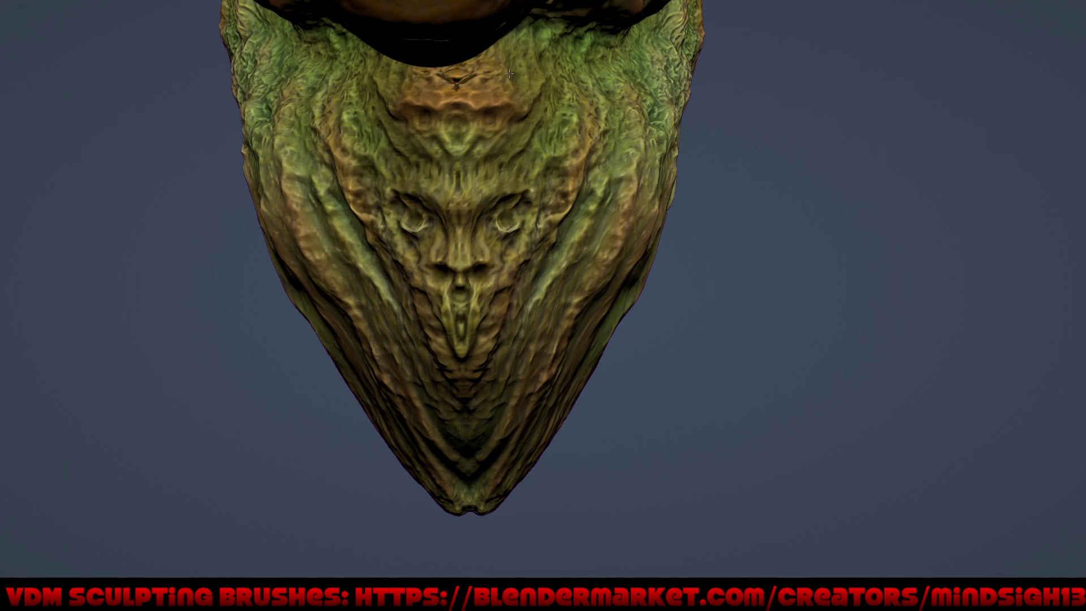
{"action": "left_click_drag", "start_coordinate": [543, 104], "coordinate": [533, 116]}
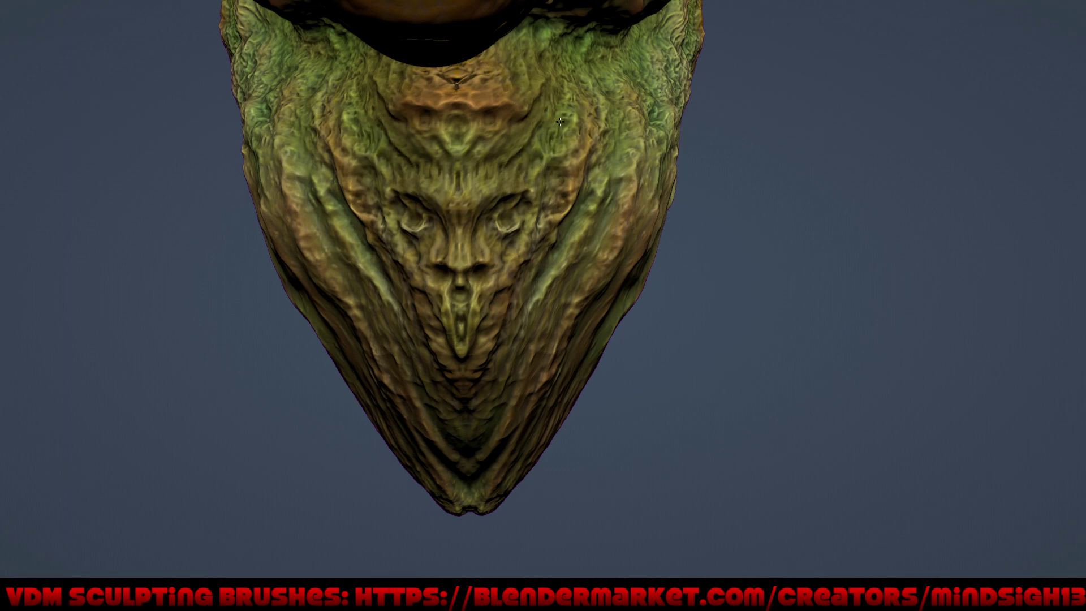
{"action": "mouse_move", "coordinate": [560, 122]}
{"action": "left_mouse_down"}
{"action": "mouse_move", "coordinate": [629, 116]}
{"action": "mouse_move", "coordinate": [652, 138]}
{"action": "mouse_move", "coordinate": [672, 106]}
{"action": "mouse_move", "coordinate": [619, 136]}
{"action": "mouse_move", "coordinate": [622, 164]}
{"action": "mouse_move", "coordinate": [601, 185]}
{"action": "mouse_move", "coordinate": [612, 199]}
{"action": "mouse_move", "coordinate": [597, 237]}
{"action": "left_mouse_up"}
Step: Reframe the chin from above and stamp a bulging VDM displacement onto it
{"action": "scroll", "coordinate": [572, 339], "scroll_direction": "down", "scroll_amount": 3}
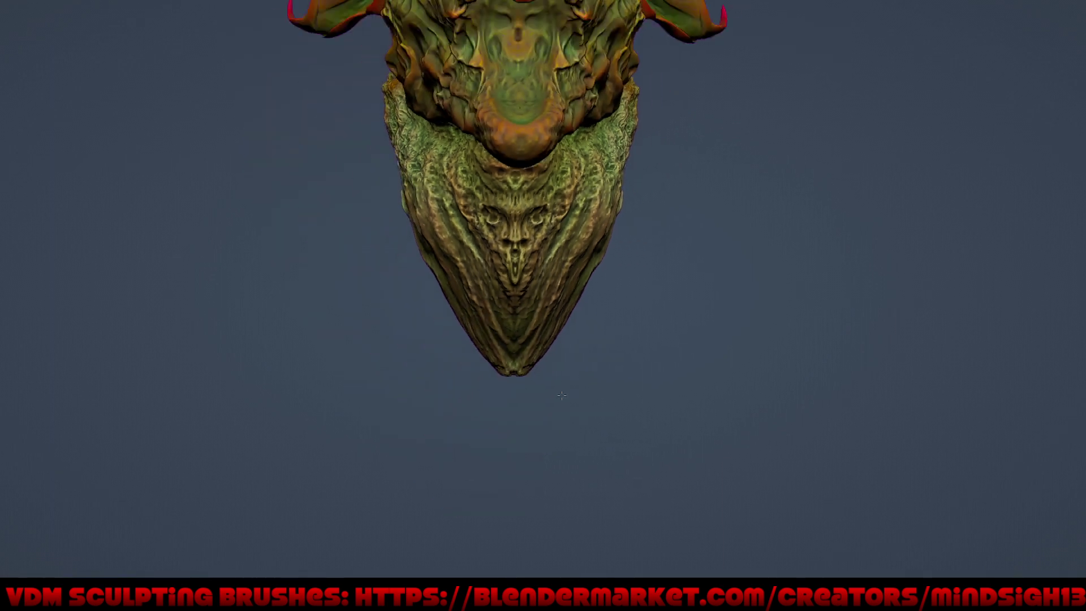
{"action": "scroll", "coordinate": [673, 306], "scroll_direction": "down", "scroll_amount": 2}
{"action": "mouse_move", "coordinate": [672, 306]}
{"action": "middle_mouse_down"}
{"action": "mouse_move", "coordinate": [711, 437]}
{"action": "mouse_move", "coordinate": [547, 451]}
{"action": "middle_mouse_up"}
{"action": "scroll", "coordinate": [546, 450], "scroll_direction": "up", "scroll_amount": 1}
{"action": "scroll", "coordinate": [500, 449], "scroll_direction": "up", "scroll_amount": 2}
{"action": "scroll", "coordinate": [453, 447], "scroll_direction": "up", "scroll_amount": 2}
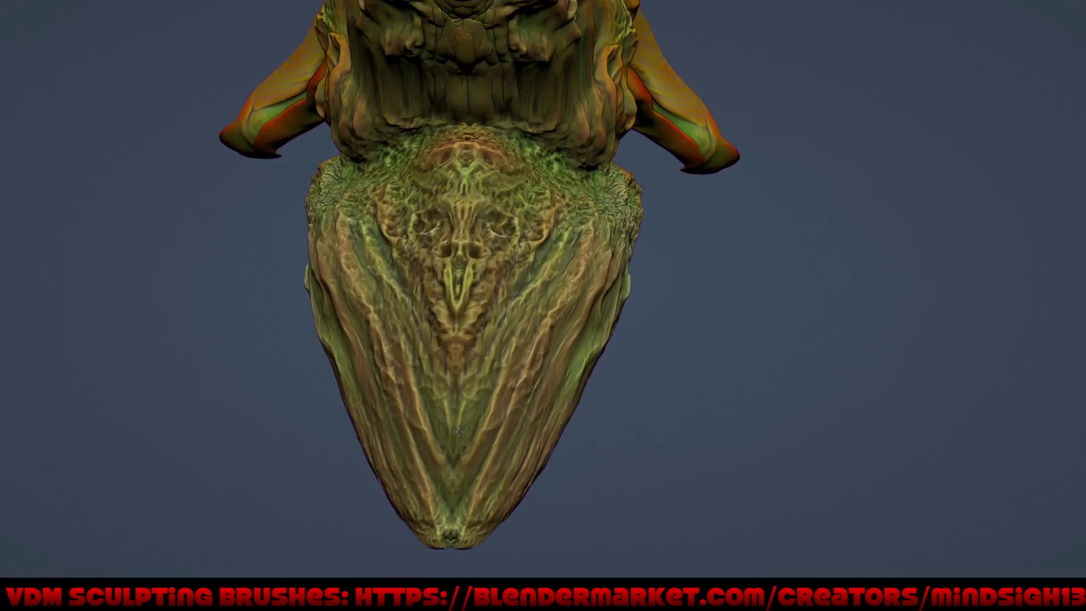
{"action": "left_click_drag", "start_coordinate": [475, 411], "coordinate": [466, 399]}
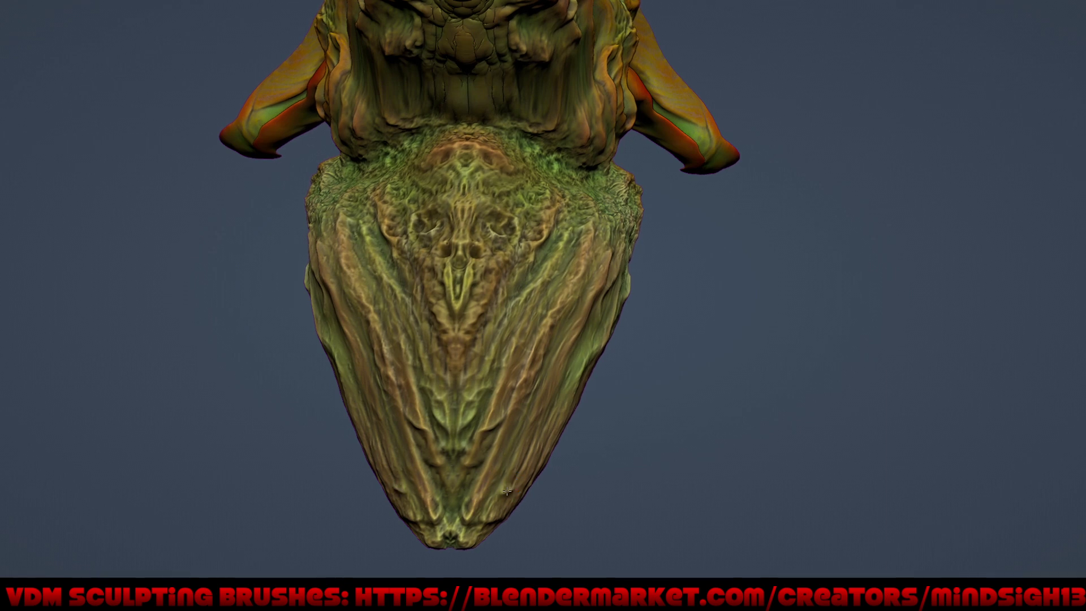
Step: Add three short mirrored strokes near the chin tip and stamp a small pale triangle on the face
{"action": "left_click_drag", "start_coordinate": [509, 473], "coordinate": [531, 422]}
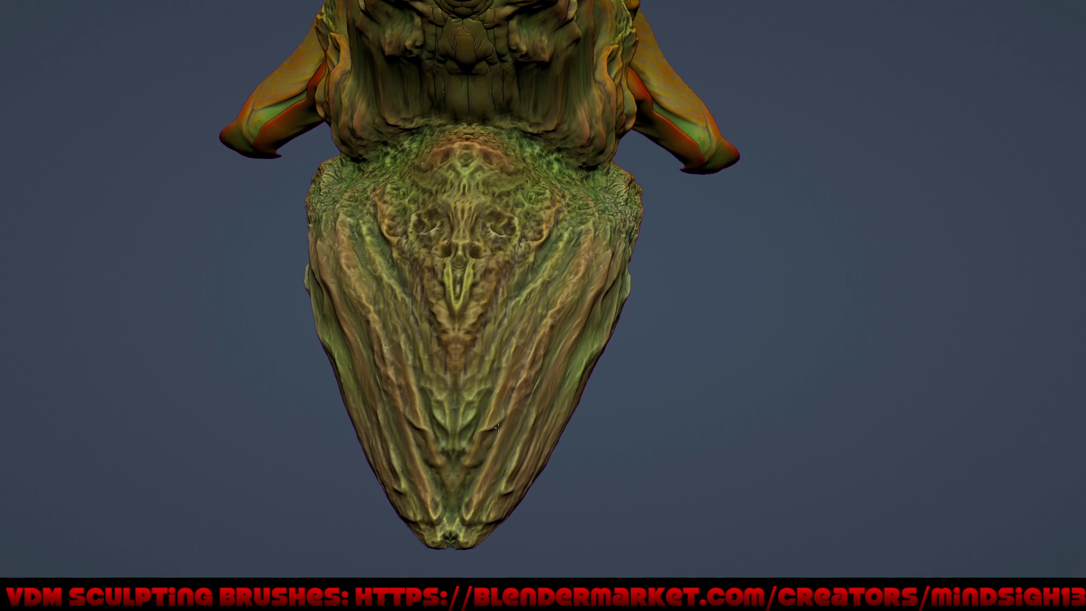
{"action": "left_click_drag", "start_coordinate": [507, 421], "coordinate": [507, 427]}
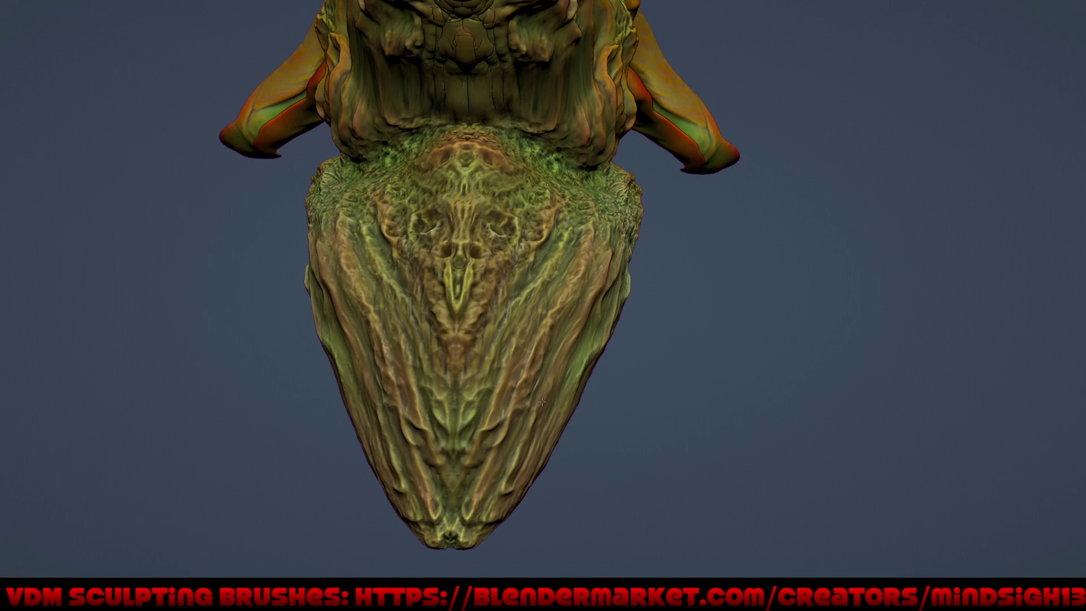
{"action": "mouse_move", "coordinate": [552, 385]}
{"action": "left_mouse_down"}
{"action": "mouse_move", "coordinate": [542, 400]}
{"action": "mouse_move", "coordinate": [583, 318]}
{"action": "left_mouse_up"}
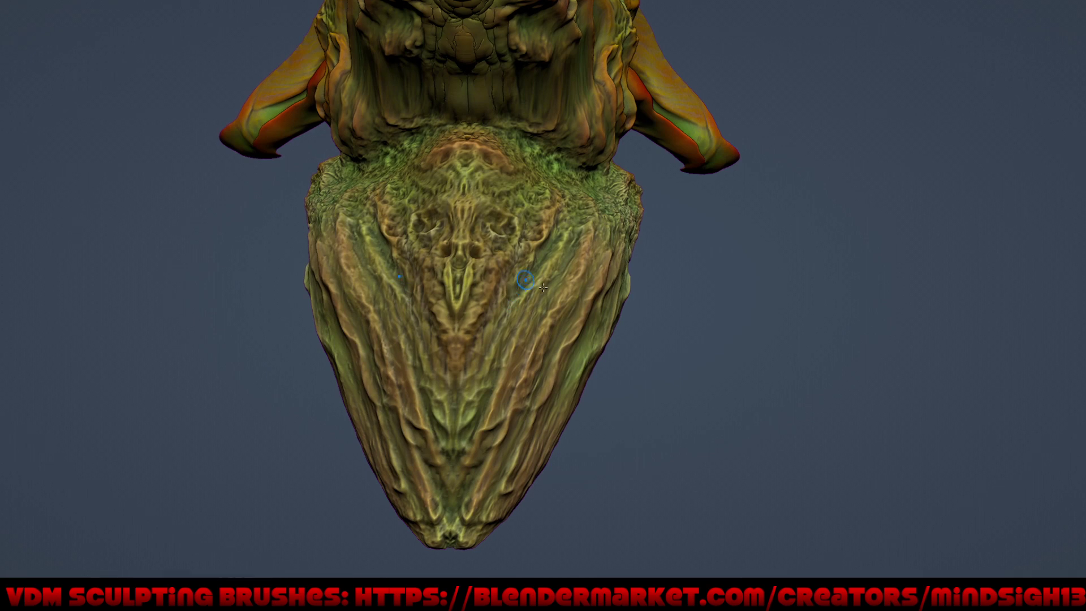
{"action": "left_click", "coordinate": [454, 347]}
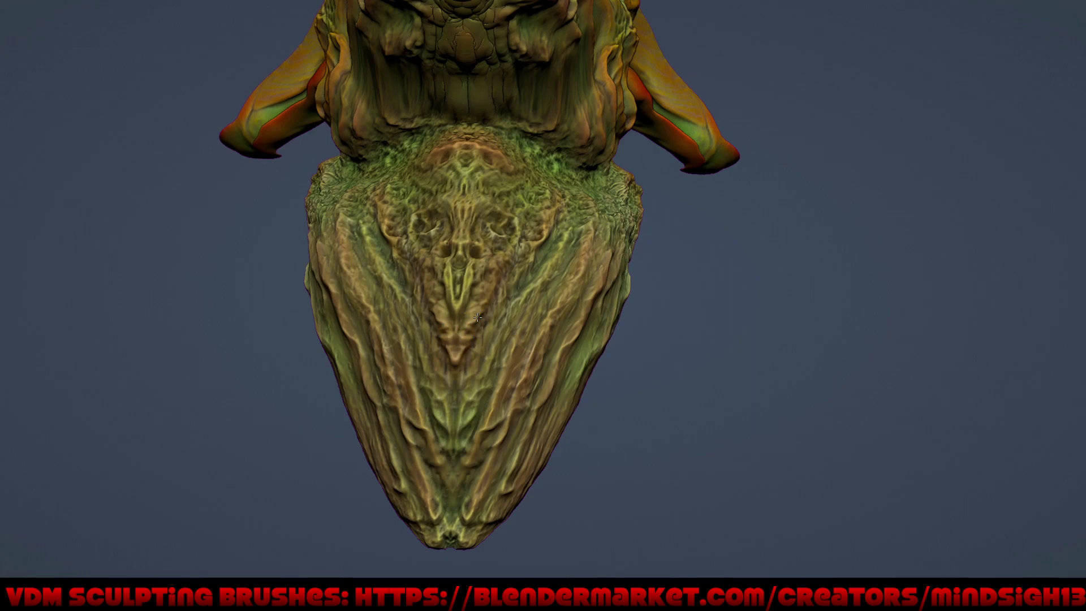
{"action": "mouse_move", "coordinate": [505, 318]}
{"action": "middle_mouse_down"}
{"action": "mouse_move", "coordinate": [436, 394]}
{"action": "mouse_move", "coordinate": [438, 308]}
{"action": "middle_mouse_up"}
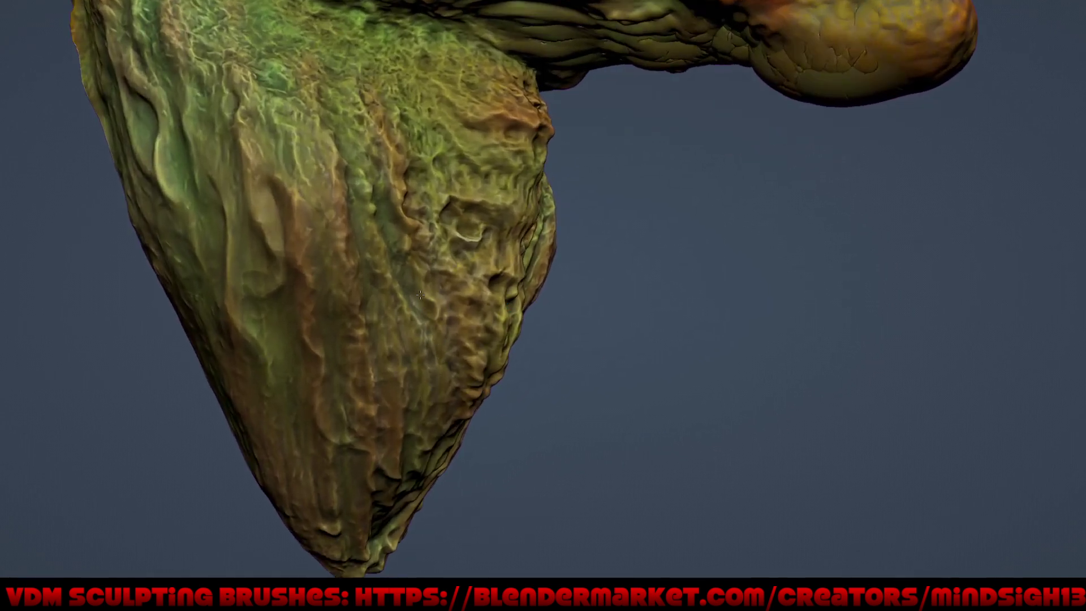
Step: Smooth the surface along the side of the chin with a single upward stroke
{"action": "left_click_drag", "start_coordinate": [426, 278], "coordinate": [407, 217]}
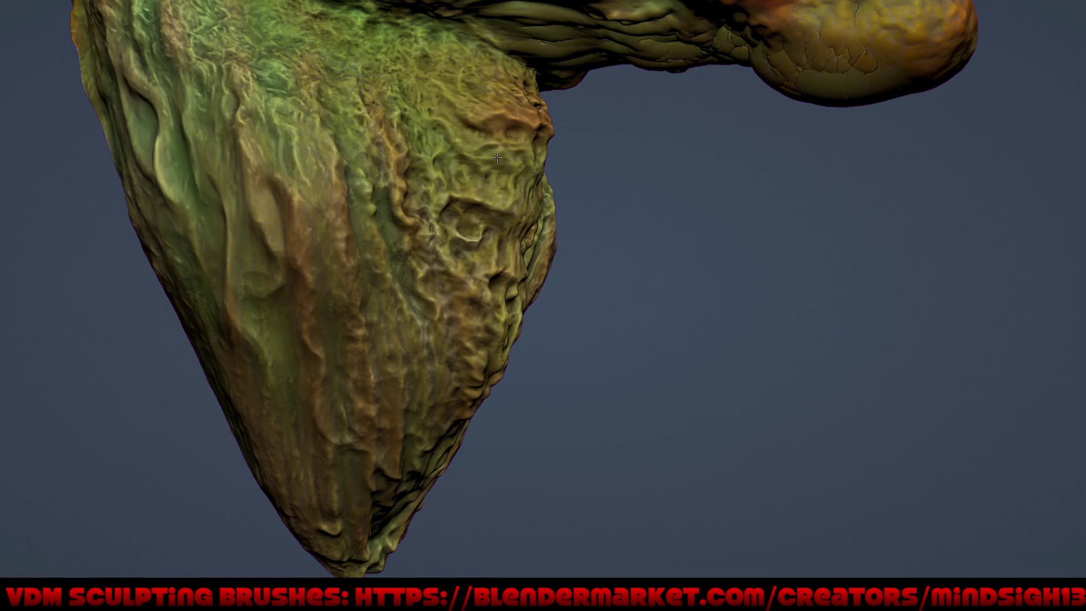
{"action": "mouse_move", "coordinate": [497, 158]}
{"action": "middle_mouse_down"}
{"action": "mouse_move", "coordinate": [579, 264]}
{"action": "mouse_move", "coordinate": [503, 155]}
{"action": "middle_mouse_up"}
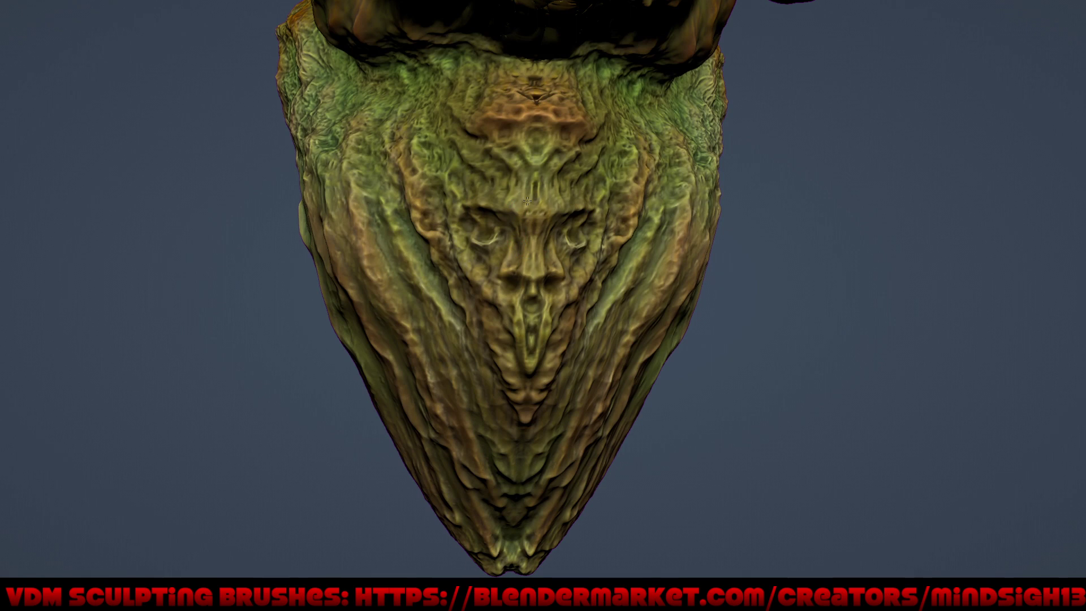
Step: Stamp one small VDM ridge onto the chin and zoom out
{"action": "left_click", "coordinate": [532, 180]}
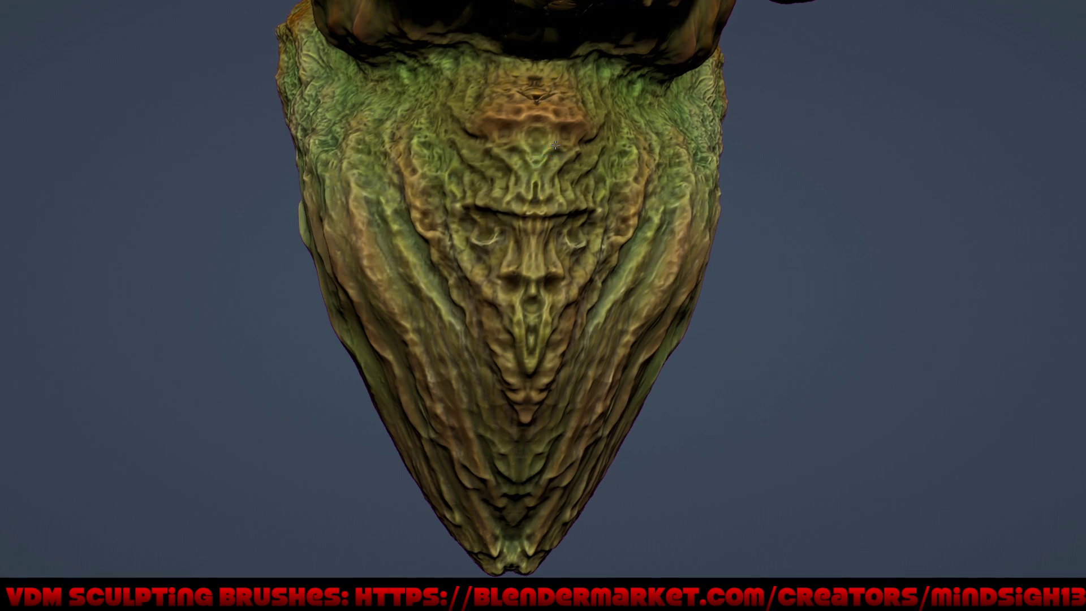
{"action": "scroll", "coordinate": [518, 221], "scroll_direction": "down", "scroll_amount": 4}
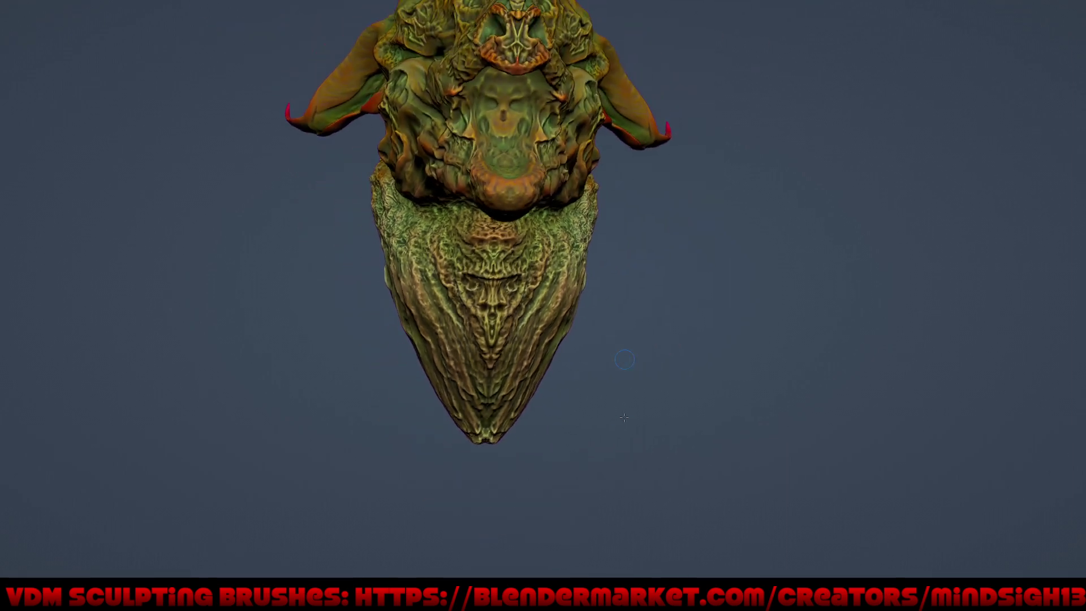
Step: Save windigo_001.blend from the Save/Open pie, orbiting to inspect the skull top
{"action": "middle_click_drag", "start_coordinate": [651, 413], "coordinate": [651, 463], "text": "shift"}
{"action": "mouse_move", "coordinate": [717, 431]}
{"action": "middle_mouse_down"}
{"action": "mouse_move", "coordinate": [673, 376]}
{"action": "mouse_move", "coordinate": [799, 420]}
{"action": "mouse_move", "coordinate": [653, 327]}
{"action": "mouse_move", "coordinate": [716, 409]}
{"action": "mouse_move", "coordinate": [640, 440]}
{"action": "middle_mouse_up"}
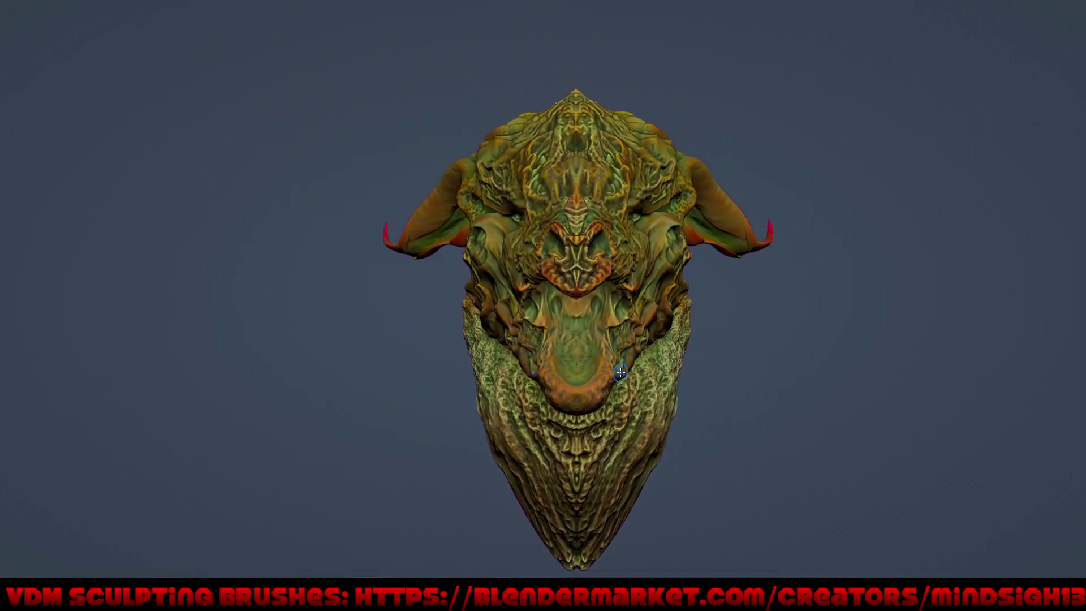
{"action": "mouse_move", "coordinate": [657, 289]}
{"action": "middle_mouse_down"}
{"action": "mouse_move", "coordinate": [655, 350]}
{"action": "mouse_move", "coordinate": [676, 369]}
{"action": "mouse_move", "coordinate": [552, 329]}
{"action": "middle_mouse_up"}
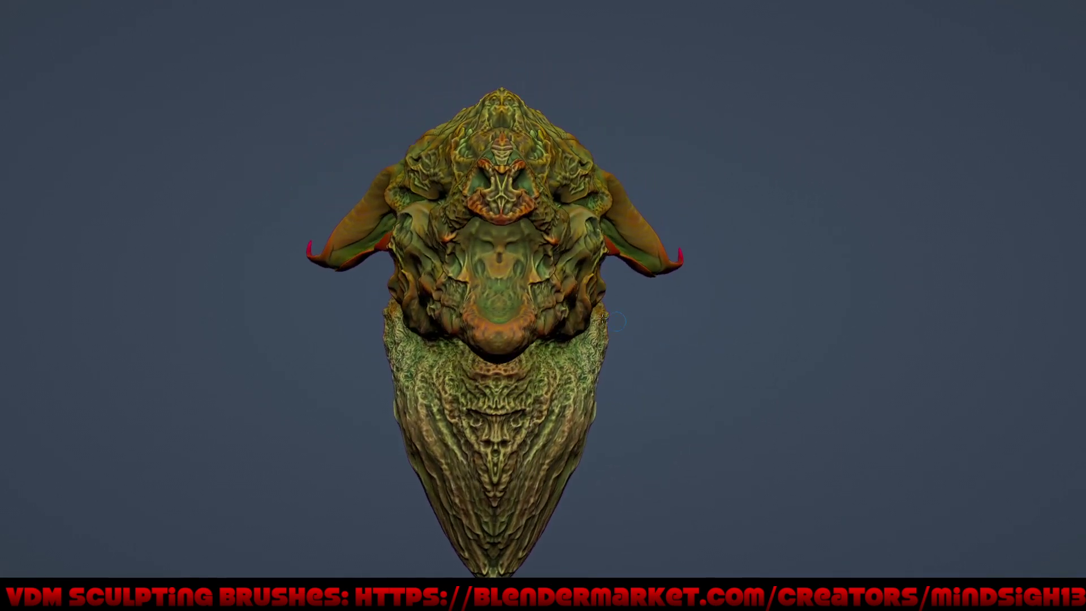
{"action": "key", "text": "ctrl+s"}
{"action": "left_click", "coordinate": [486, 286]}
{"action": "middle_click_drag", "start_coordinate": [668, 415], "coordinate": [711, 439]}
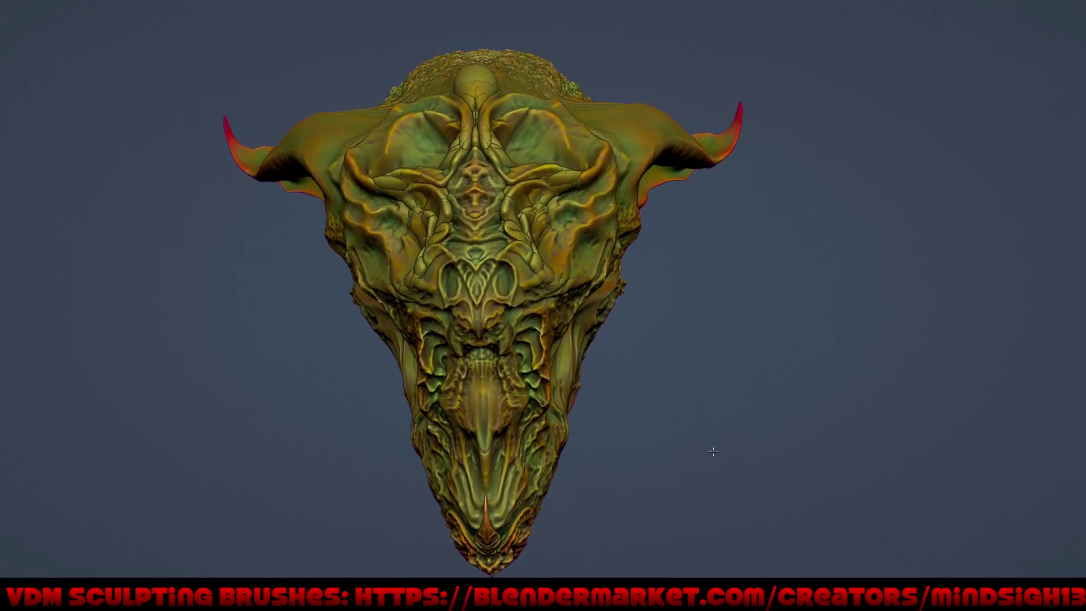
{"action": "middle_click_drag", "start_coordinate": [712, 439], "coordinate": [716, 331]}
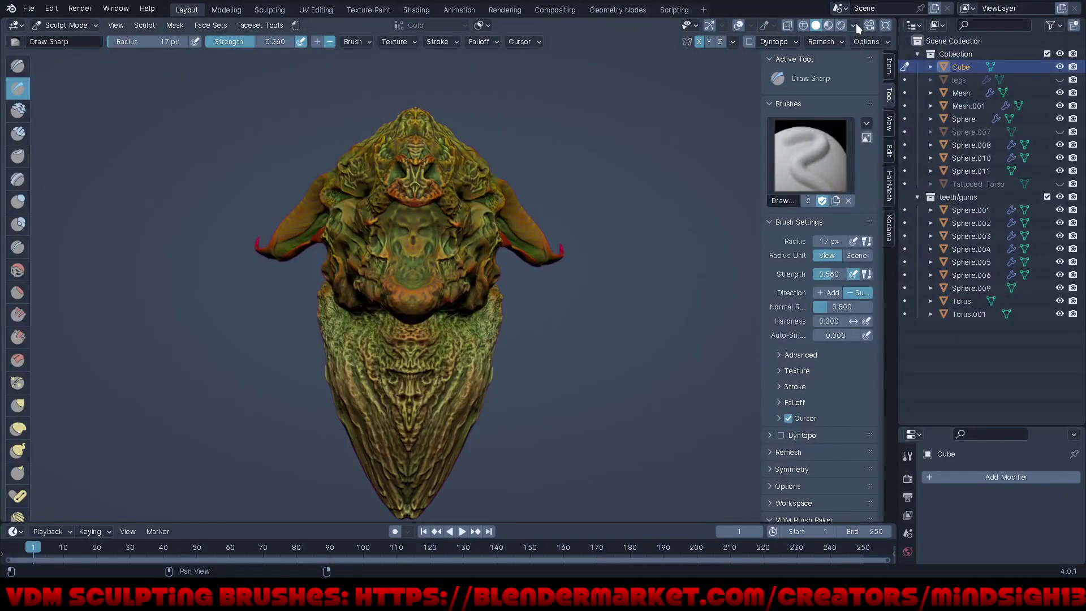
Step: Switch viewport shading to the dark red MatCap with Outline turned off
{"action": "left_click", "coordinate": [853, 25]}
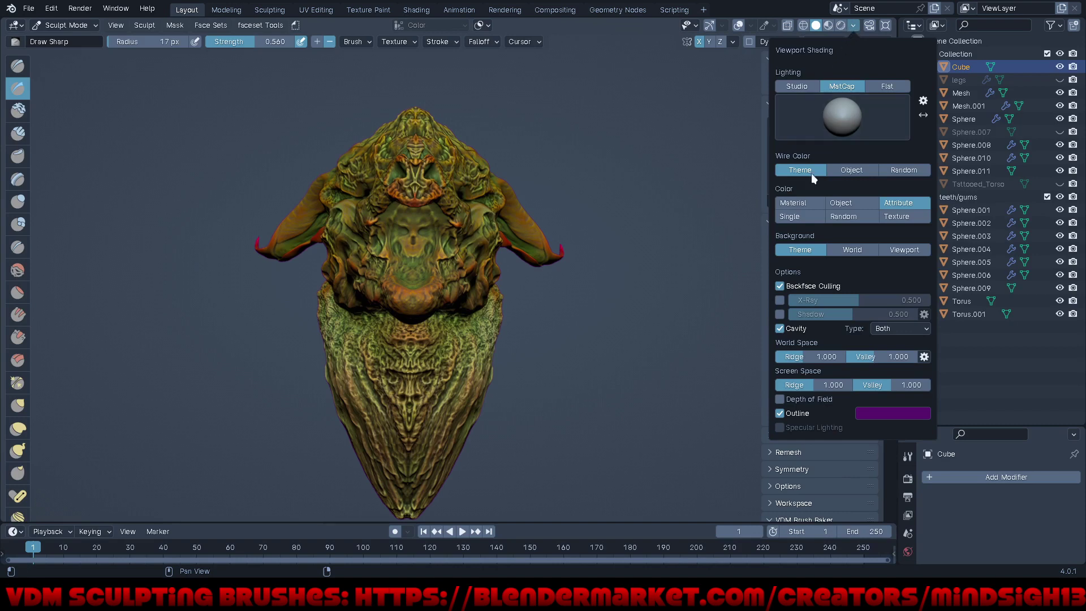
{"action": "left_click", "coordinate": [807, 202]}
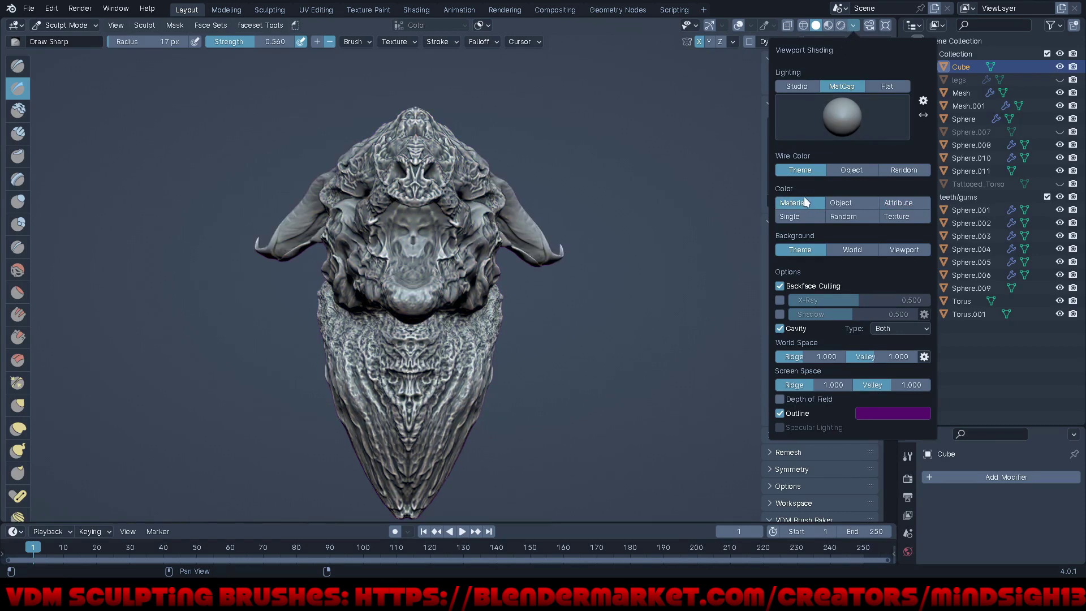
{"action": "left_click", "coordinate": [844, 121]}
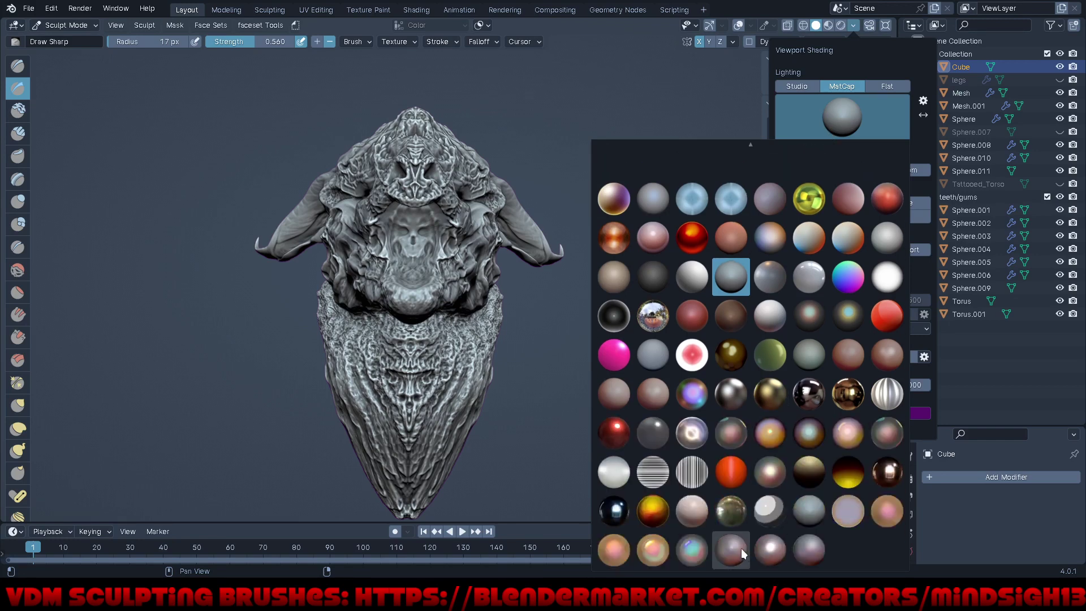
{"action": "left_click", "coordinate": [692, 315]}
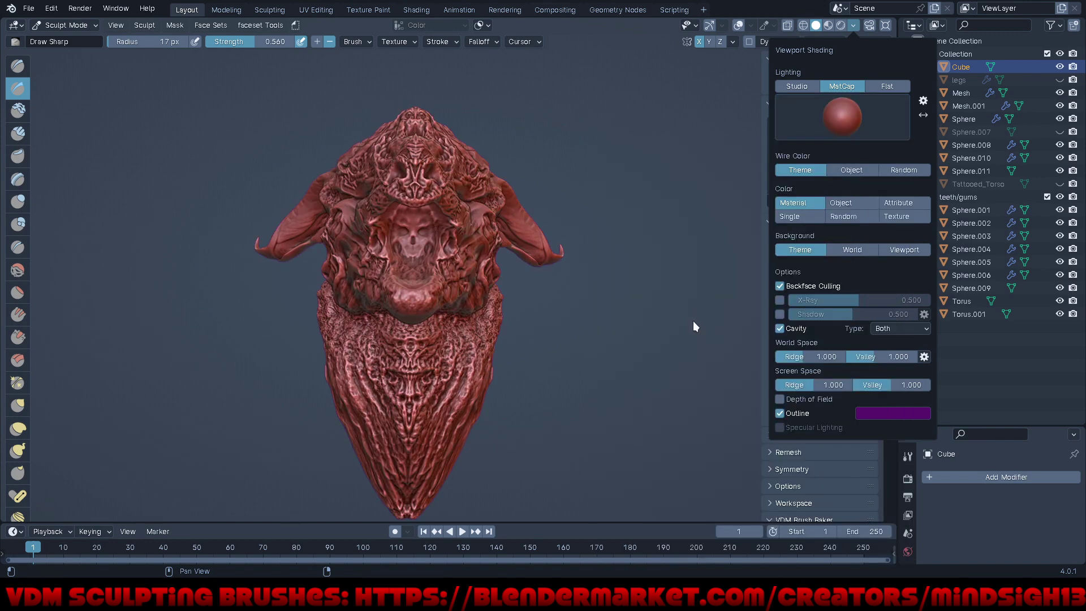
{"action": "left_click", "coordinate": [780, 414]}
{"action": "scroll", "coordinate": [431, 367], "scroll_direction": "up", "scroll_amount": 1}
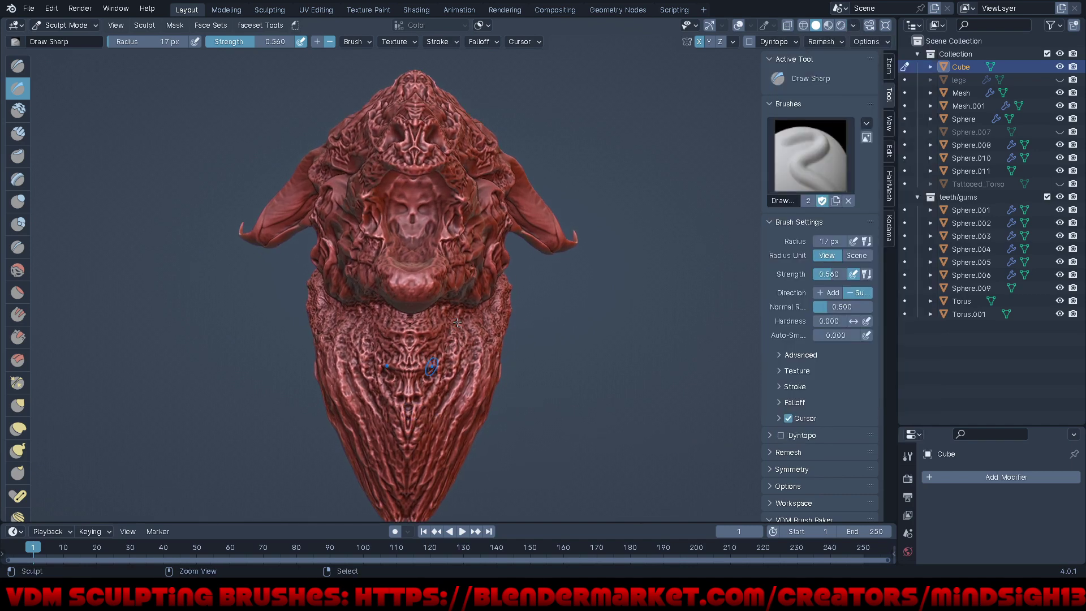
{"action": "scroll", "coordinate": [457, 322], "scroll_direction": "up", "scroll_amount": 3}
{"action": "scroll", "coordinate": [457, 322], "scroll_direction": "up", "scroll_amount": 2}
{"action": "mouse_move", "coordinate": [457, 323]}
{"action": "middle_mouse_down"}
{"action": "mouse_move", "coordinate": [555, 315]}
{"action": "mouse_move", "coordinate": [484, 311]}
{"action": "middle_mouse_up"}
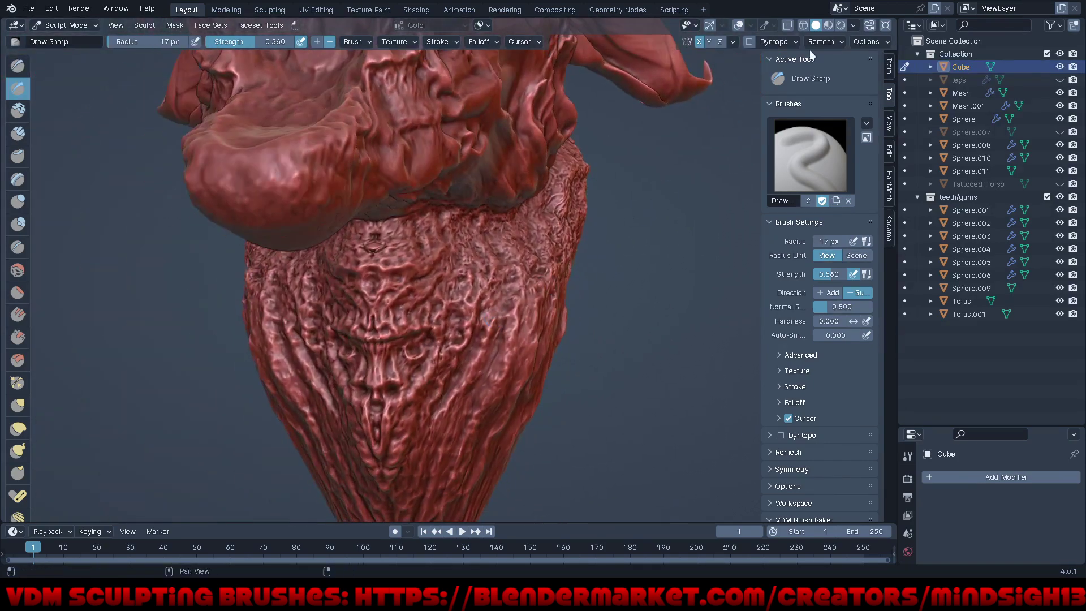
Step: Set the viewport shading colour to Single with a teal hue
{"action": "left_click", "coordinate": [853, 25]}
{"action": "left_click", "coordinate": [808, 216]}
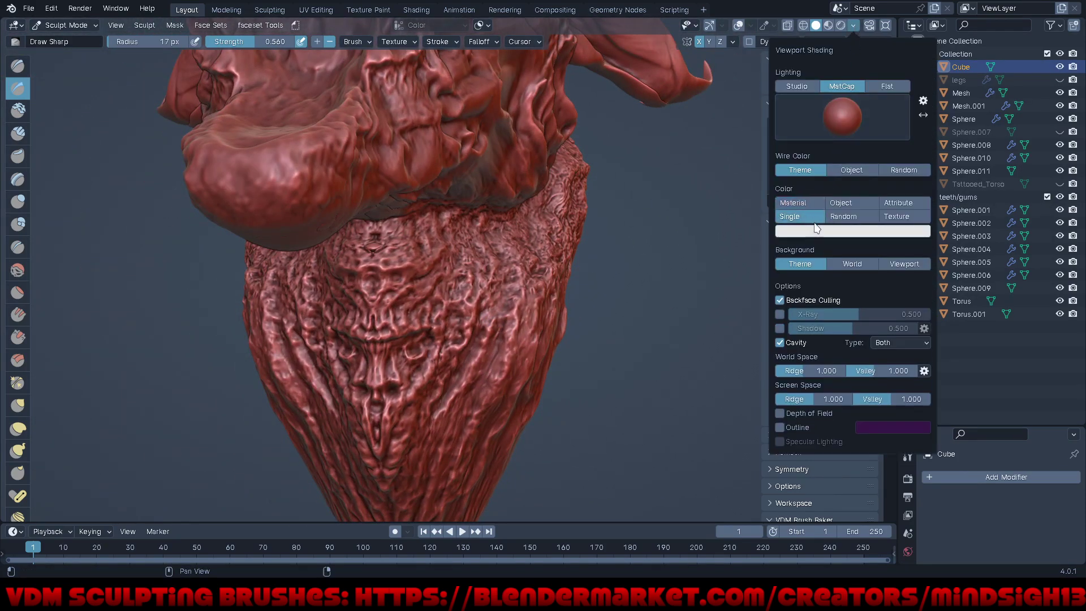
{"action": "left_click_drag", "start_coordinate": [899, 101], "coordinate": [904, 75]}
{"action": "left_click", "coordinate": [838, 66]}
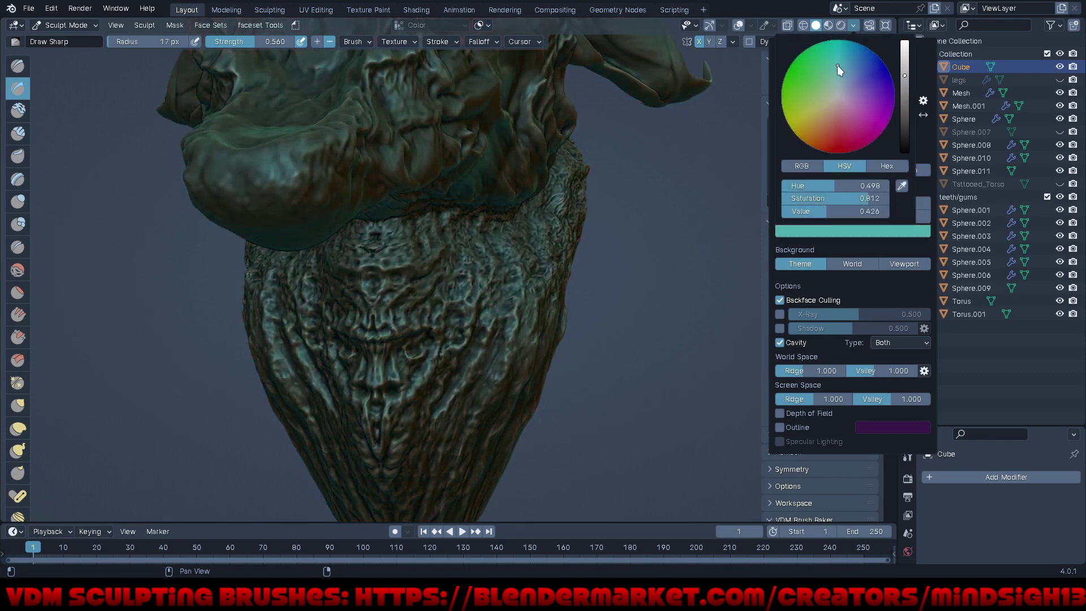
{"action": "mouse_move", "coordinate": [837, 65]}
{"action": "left_mouse_down"}
{"action": "mouse_move", "coordinate": [842, 49]}
{"action": "mouse_move", "coordinate": [840, 70]}
{"action": "left_mouse_up"}
{"action": "left_click_drag", "start_coordinate": [840, 70], "coordinate": [837, 69]}
{"action": "left_click_drag", "start_coordinate": [904, 75], "coordinate": [899, 44]}
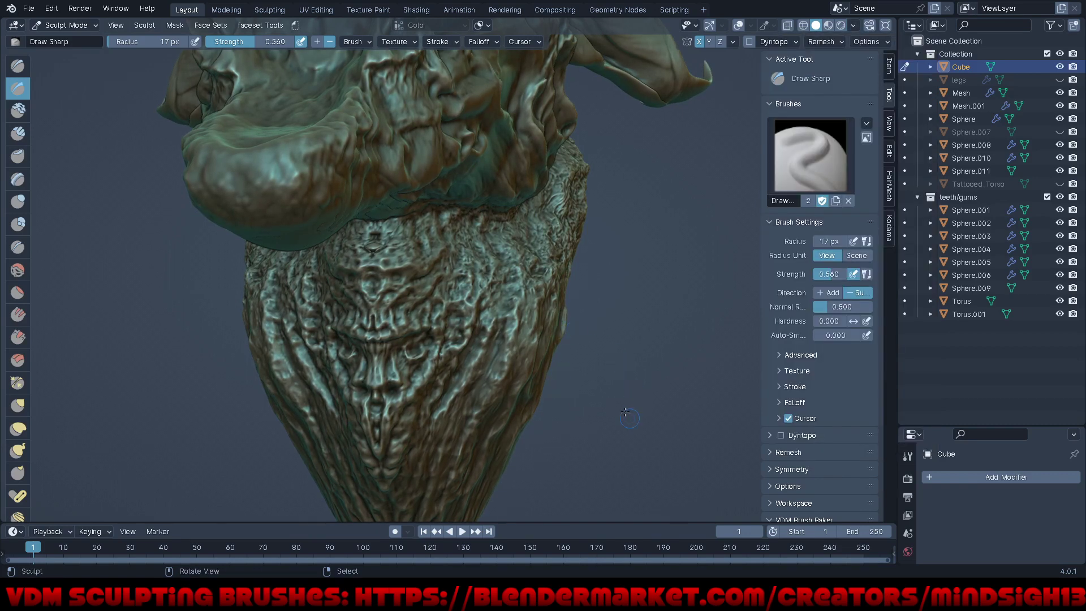
Step: Inspect the recoloured bust from several angles in a maximised 3D view
{"action": "key", "text": "ctrl+alt+space"}
{"action": "mouse_move", "coordinate": [625, 412]}
{"action": "middle_mouse_down"}
{"action": "mouse_move", "coordinate": [639, 425]}
{"action": "mouse_move", "coordinate": [552, 464]}
{"action": "mouse_move", "coordinate": [540, 491]}
{"action": "middle_mouse_up"}
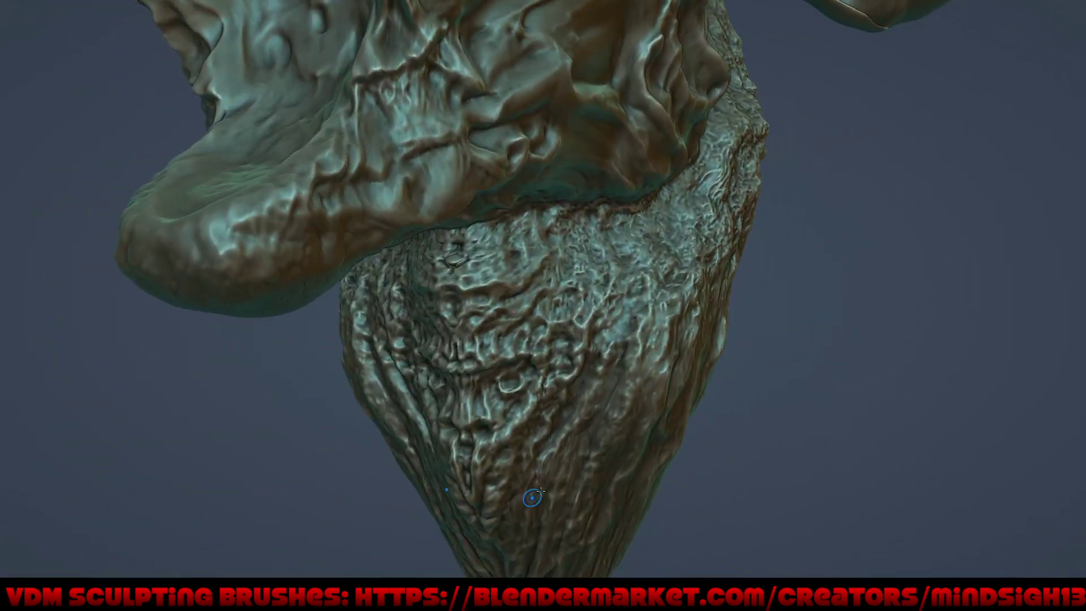
{"action": "scroll", "coordinate": [541, 490], "scroll_direction": "down", "scroll_amount": 3}
{"action": "scroll", "coordinate": [541, 490], "scroll_direction": "down", "scroll_amount": 5}
{"action": "mouse_move", "coordinate": [585, 472]}
{"action": "middle_mouse_down"}
{"action": "mouse_move", "coordinate": [622, 407]}
{"action": "mouse_move", "coordinate": [576, 349]}
{"action": "mouse_move", "coordinate": [629, 373]}
{"action": "mouse_move", "coordinate": [769, 378]}
{"action": "mouse_move", "coordinate": [704, 417]}
{"action": "middle_mouse_up"}
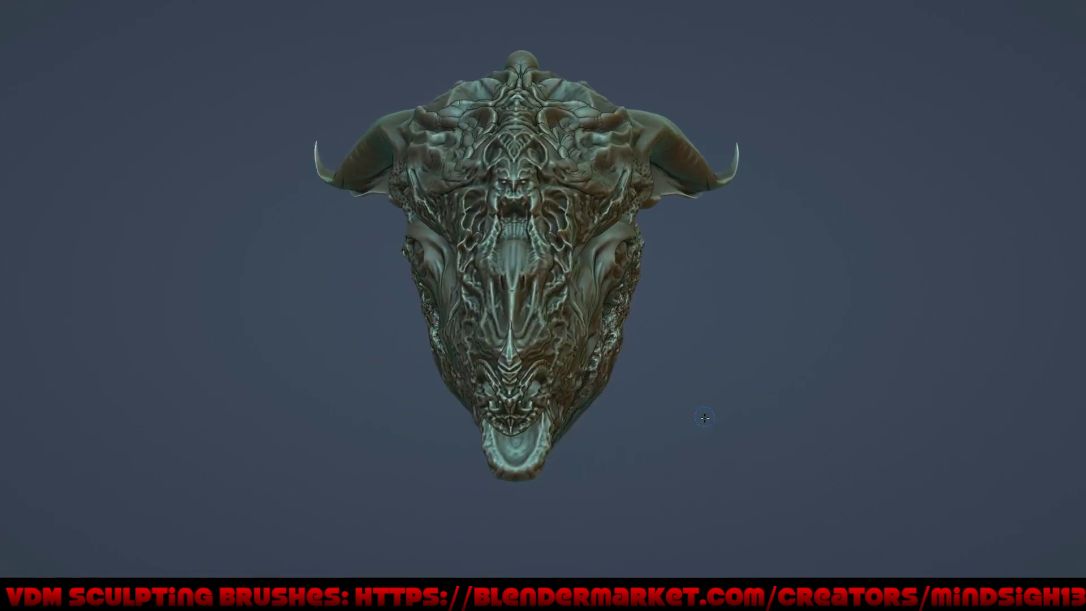
{"action": "key", "text": "ctrl+alt+space"}
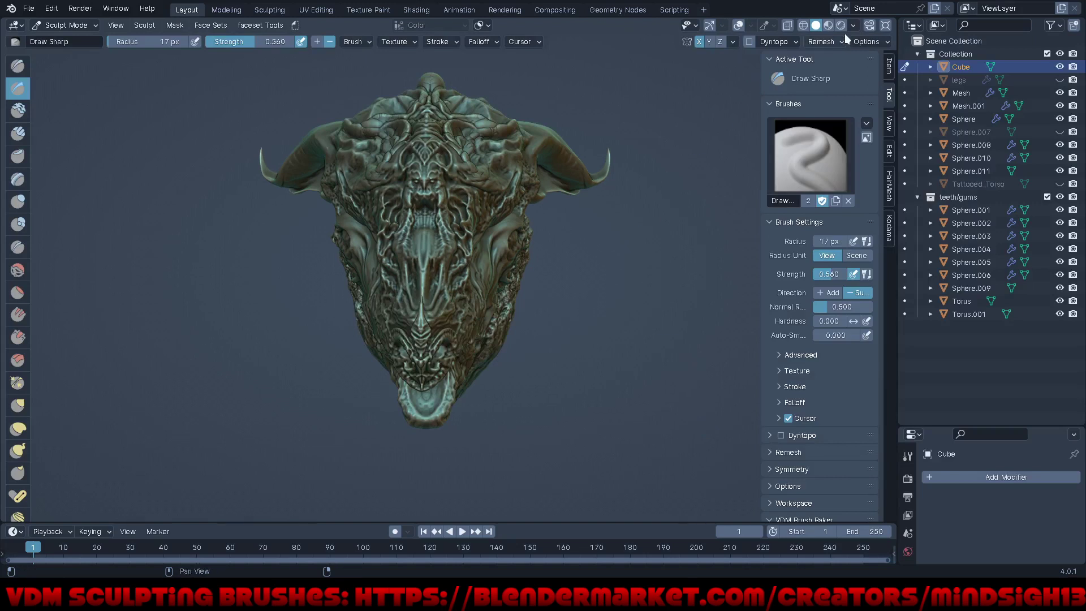
Step: Lower the shading colour's saturation to pale cyan and set its Value to 1
{"action": "left_click", "coordinate": [853, 25]}
{"action": "left_click", "coordinate": [856, 238]}
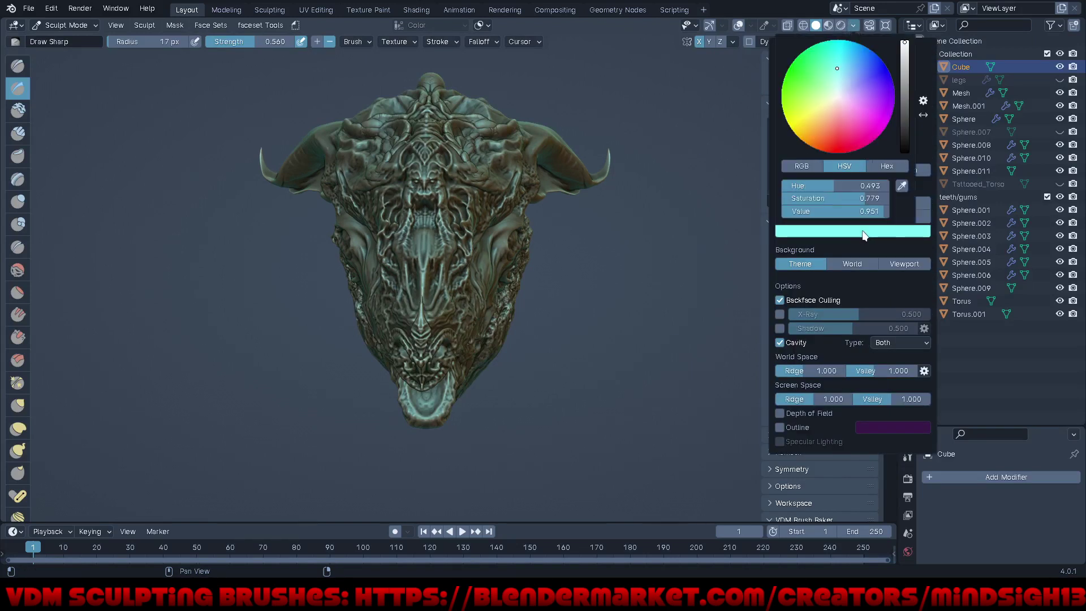
{"action": "left_click_drag", "start_coordinate": [840, 75], "coordinate": [836, 91]}
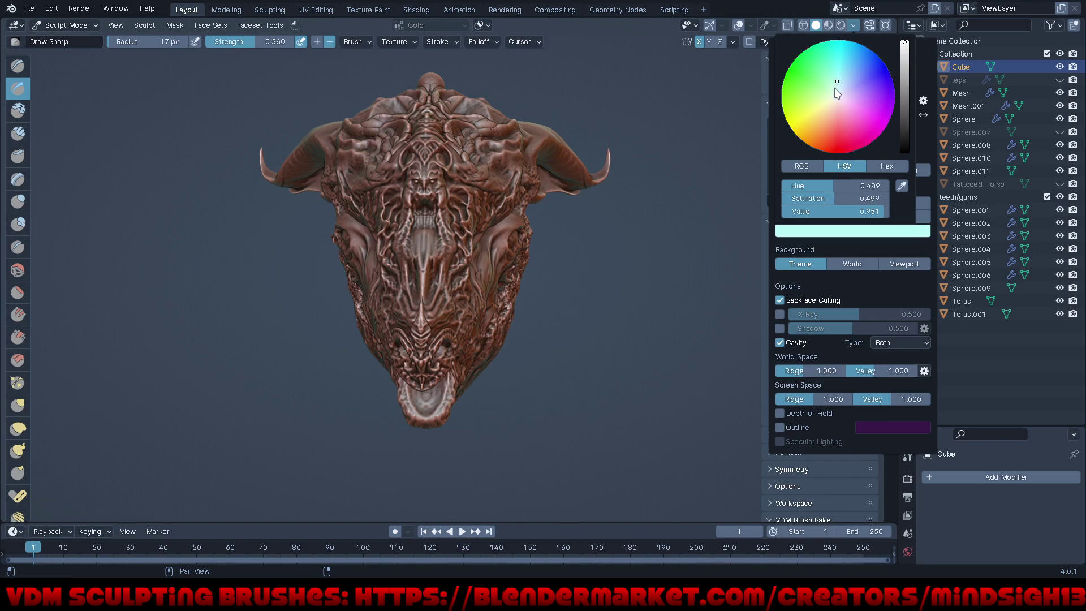
{"action": "left_click", "coordinate": [858, 238]}
{"action": "left_click", "coordinate": [858, 215]}
{"action": "type", "text": "1"}
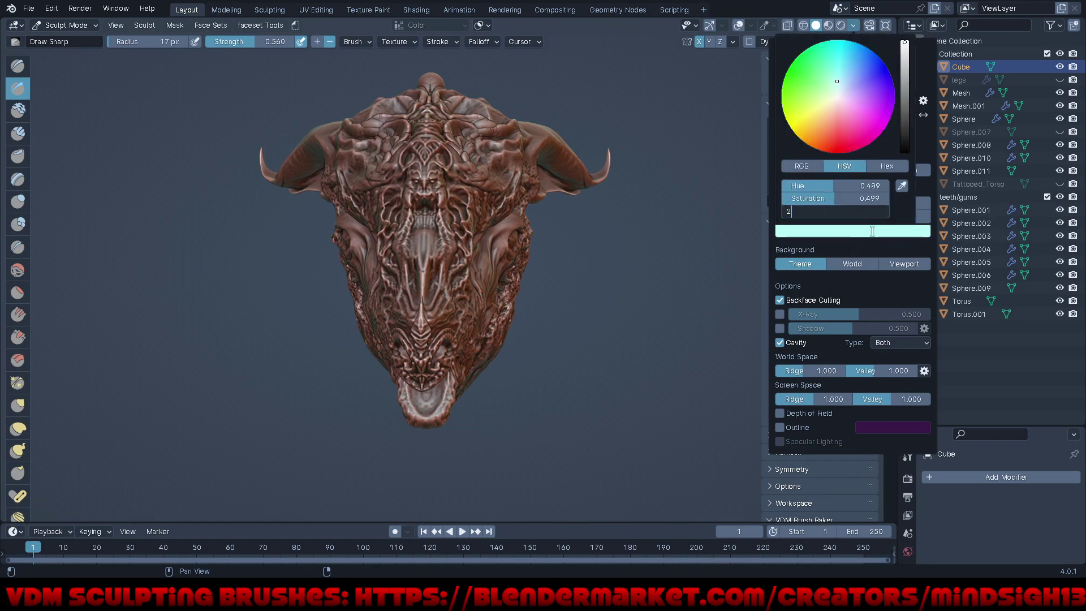
{"action": "key", "text": "Return"}
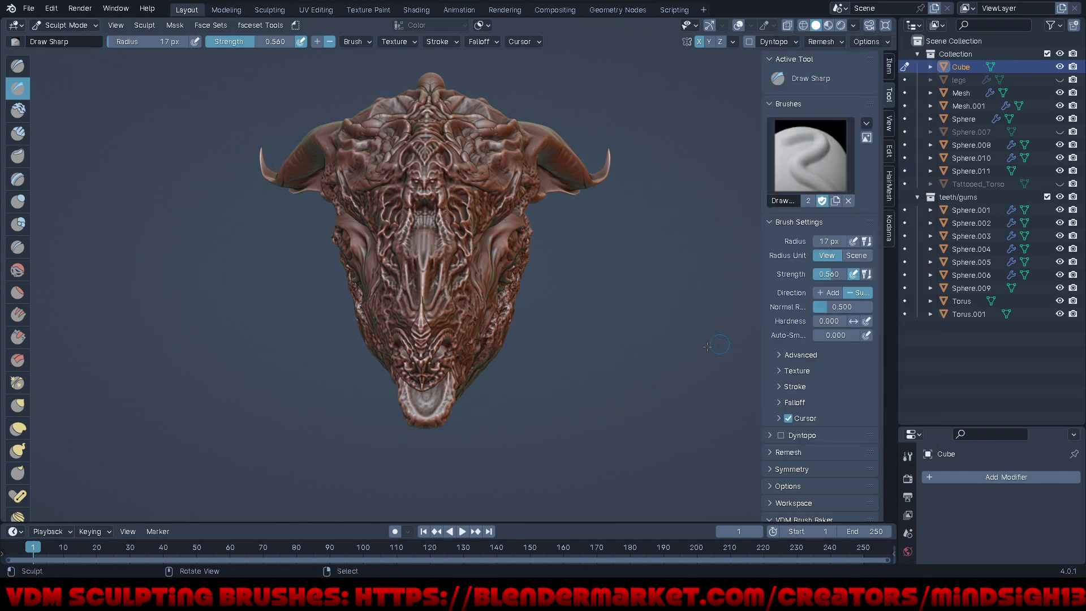
Step: Orbit around the horned head through side, three-quarter and frontal views, then bring up the mode menu
{"action": "middle_click_drag", "start_coordinate": [708, 346], "coordinate": [740, 367]}
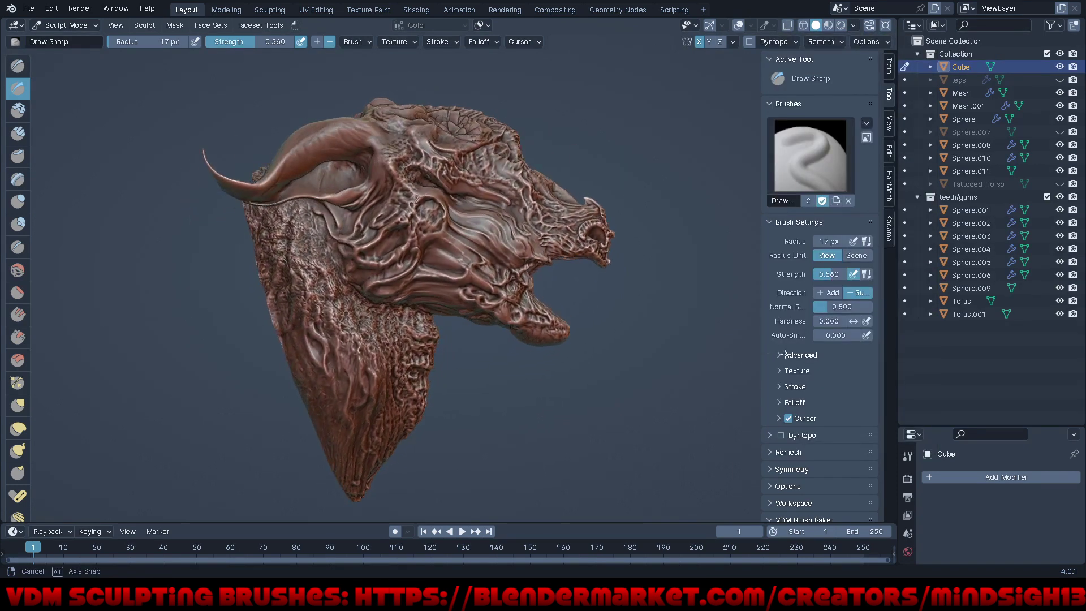
{"action": "middle_click_drag", "start_coordinate": [785, 353], "coordinate": [651, 375]}
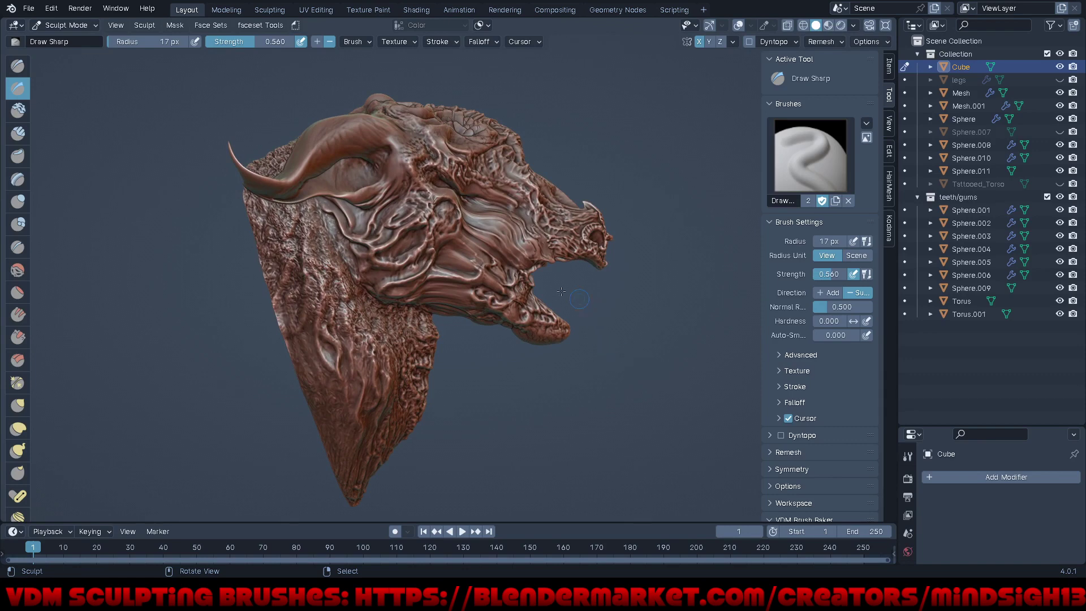
{"action": "mouse_move", "coordinate": [561, 291]}
{"action": "middle_mouse_down"}
{"action": "mouse_move", "coordinate": [367, 273]}
{"action": "mouse_move", "coordinate": [457, 304]}
{"action": "mouse_move", "coordinate": [406, 260]}
{"action": "mouse_move", "coordinate": [537, 294]}
{"action": "middle_mouse_up"}
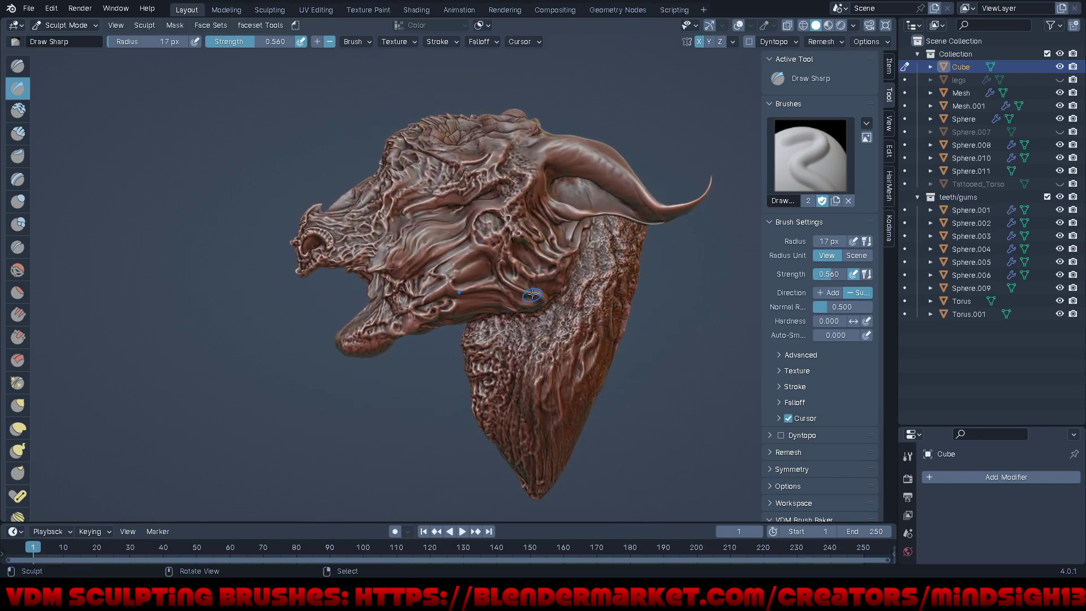
{"action": "middle_click_drag", "start_coordinate": [564, 317], "coordinate": [453, 271]}
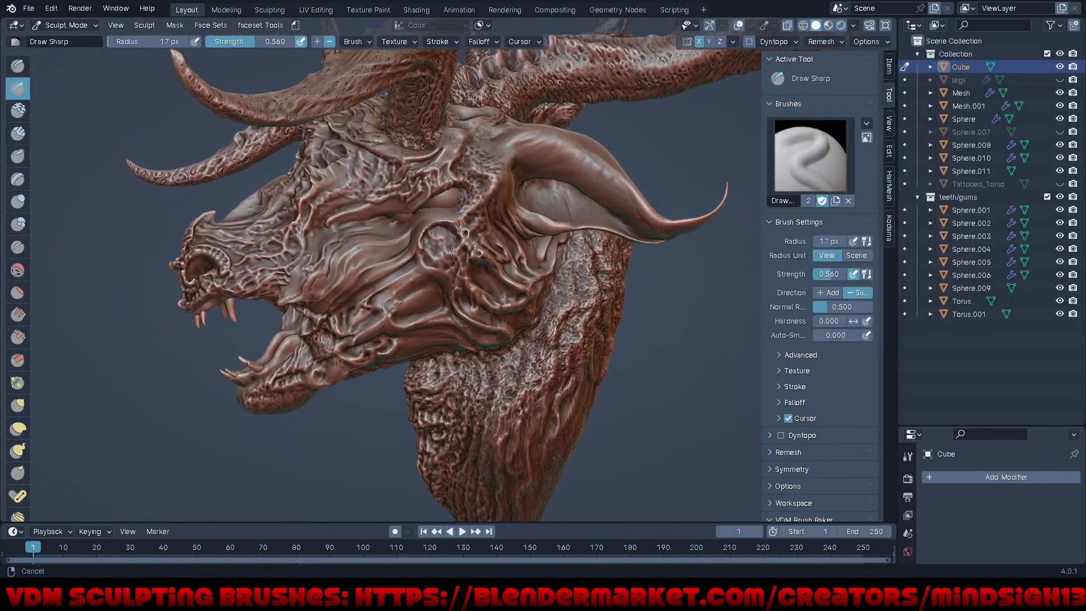
{"action": "scroll", "coordinate": [479, 360], "scroll_direction": "down", "scroll_amount": 5}
{"action": "mouse_move", "coordinate": [478, 360]}
{"action": "middle_mouse_down"}
{"action": "mouse_move", "coordinate": [532, 301]}
{"action": "mouse_move", "coordinate": [656, 292]}
{"action": "mouse_move", "coordinate": [512, 214]}
{"action": "mouse_move", "coordinate": [562, 302]}
{"action": "mouse_move", "coordinate": [506, 273]}
{"action": "middle_mouse_up"}
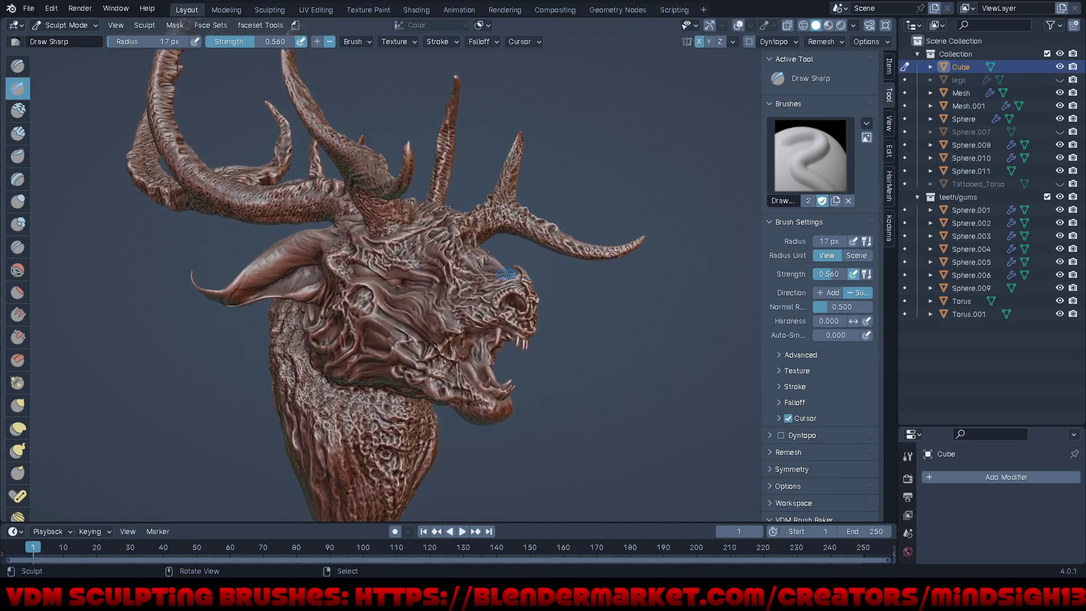
{"action": "mouse_move", "coordinate": [546, 389]}
{"action": "middle_mouse_down"}
{"action": "mouse_move", "coordinate": [571, 401]}
{"action": "mouse_move", "coordinate": [434, 348]}
{"action": "mouse_move", "coordinate": [474, 225]}
{"action": "middle_mouse_up"}
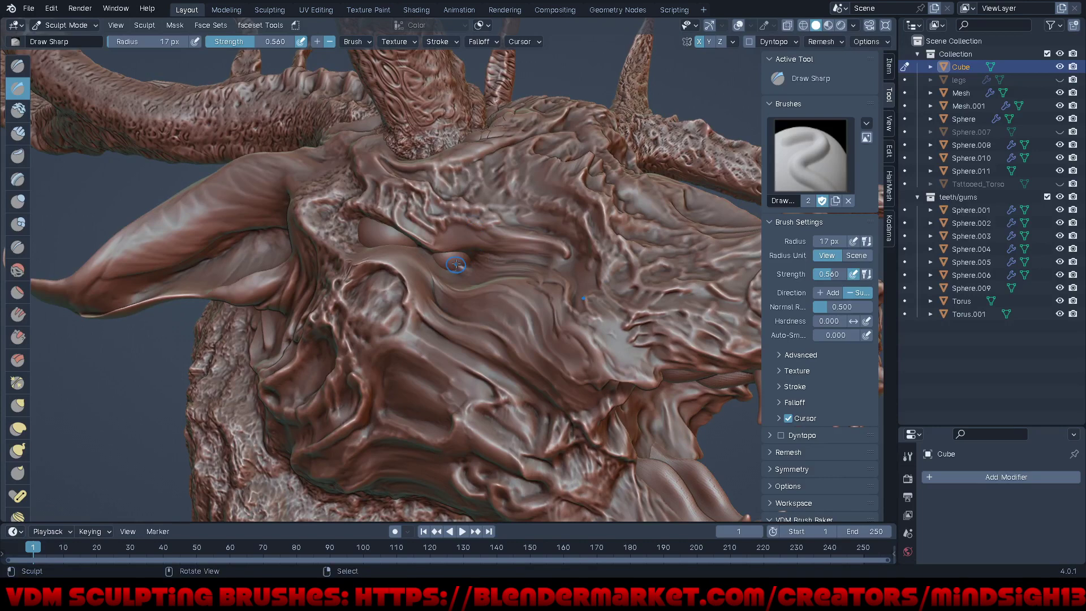
{"action": "key", "text": "ctrl+Tab"}
Step: Switch to Object Mode, select only the head mesh Cube and enable X-ray
{"action": "left_click", "coordinate": [398, 275]}
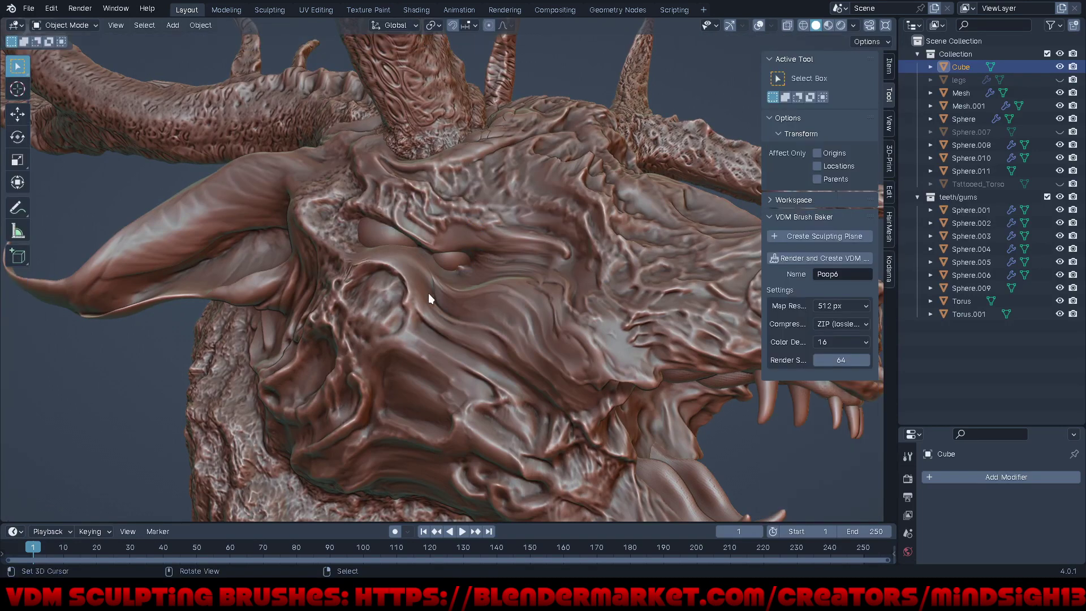
{"action": "key", "text": "alt+a"}
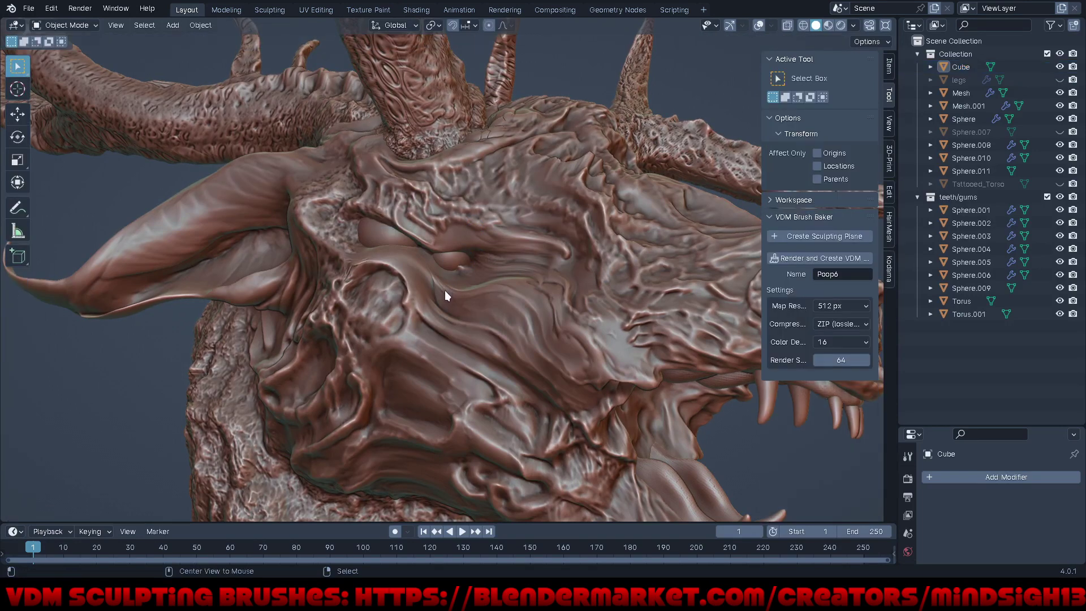
{"action": "left_click", "coordinate": [446, 260]}
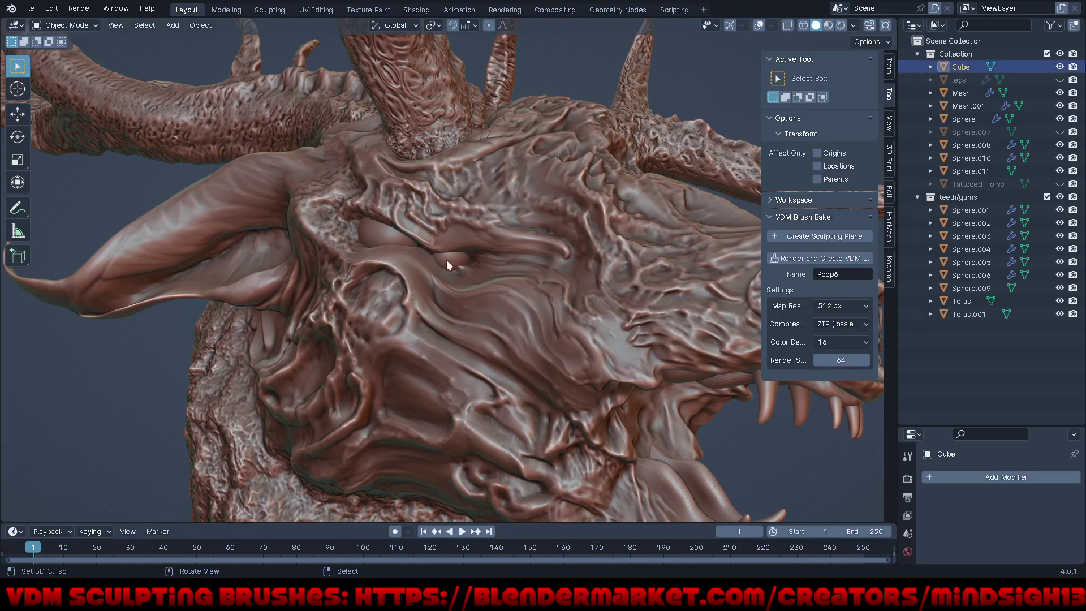
{"action": "key", "text": "alt+z"}
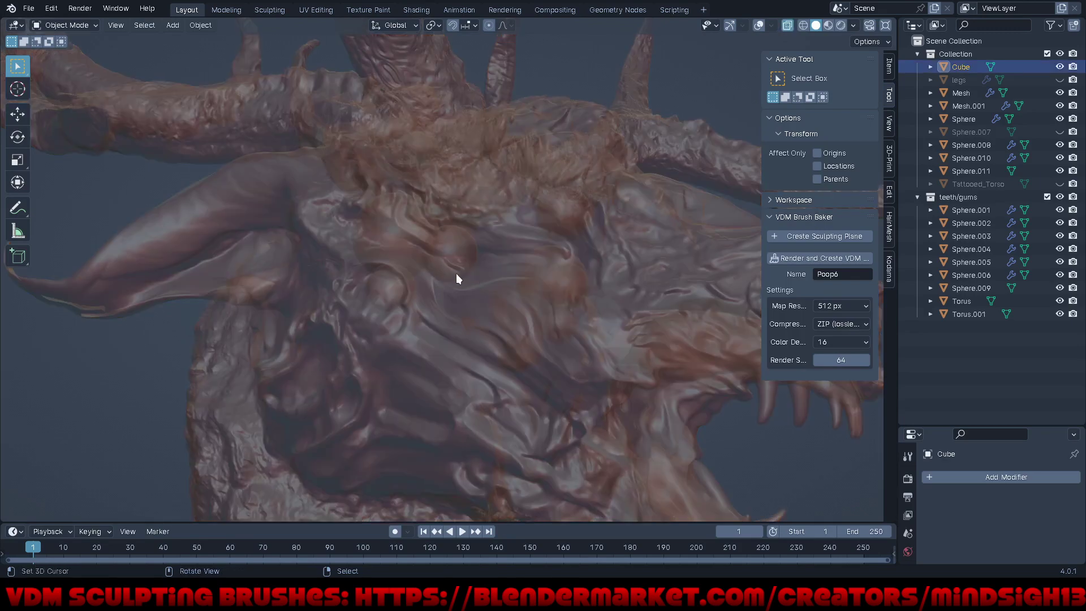
{"action": "mouse_move", "coordinate": [457, 290]}
{"action": "middle_mouse_down"}
{"action": "mouse_move", "coordinate": [515, 326]}
{"action": "mouse_move", "coordinate": [464, 359]}
{"action": "mouse_move", "coordinate": [487, 288]}
{"action": "mouse_move", "coordinate": [461, 275]}
{"action": "mouse_move", "coordinate": [484, 295]}
{"action": "middle_mouse_up"}
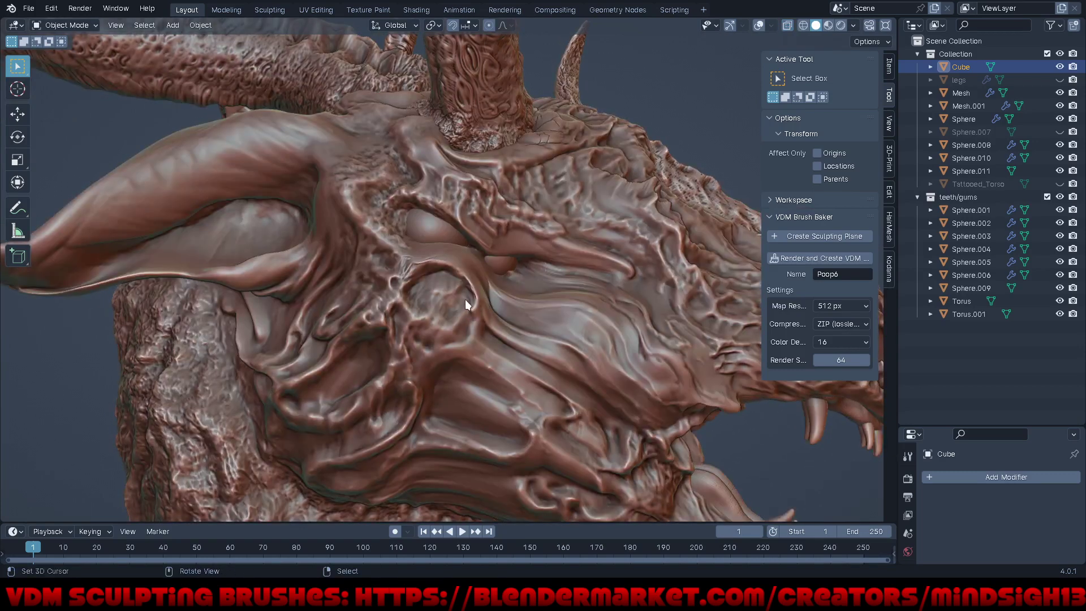
Step: Nudge the eyeball Sphere.008 along the Y axis
{"action": "left_click", "coordinate": [502, 265]}
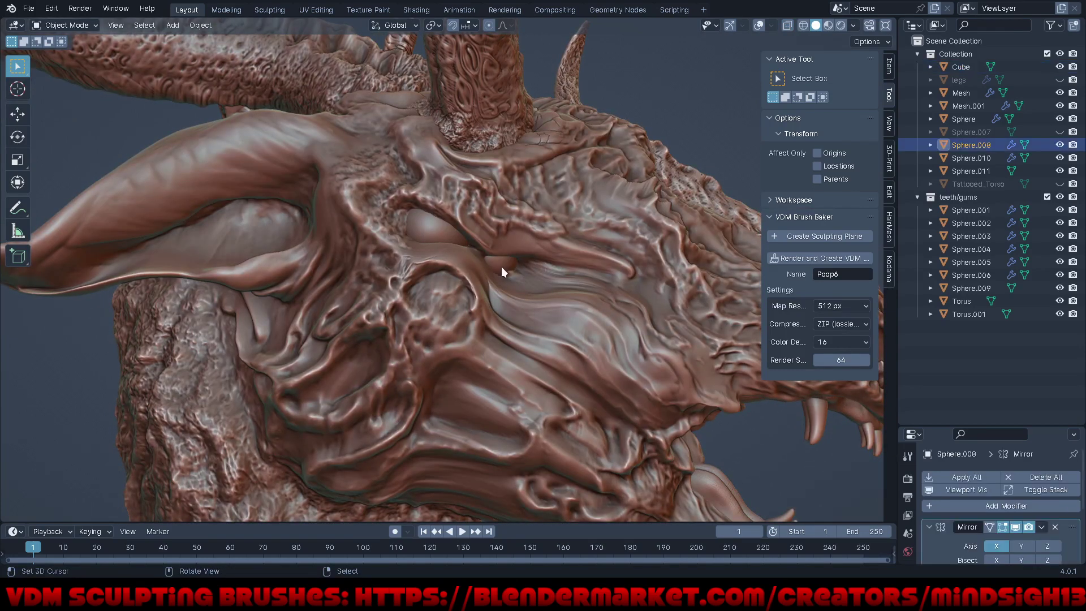
{"action": "key", "text": "g"}
{"action": "key", "text": "y"}
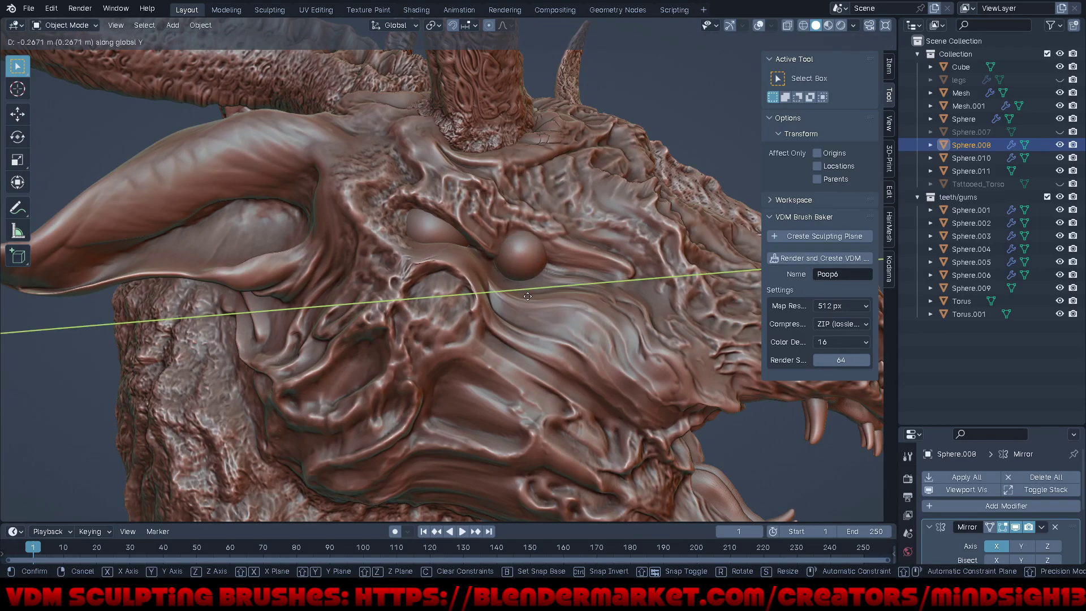
{"action": "left_click", "coordinate": [515, 311]}
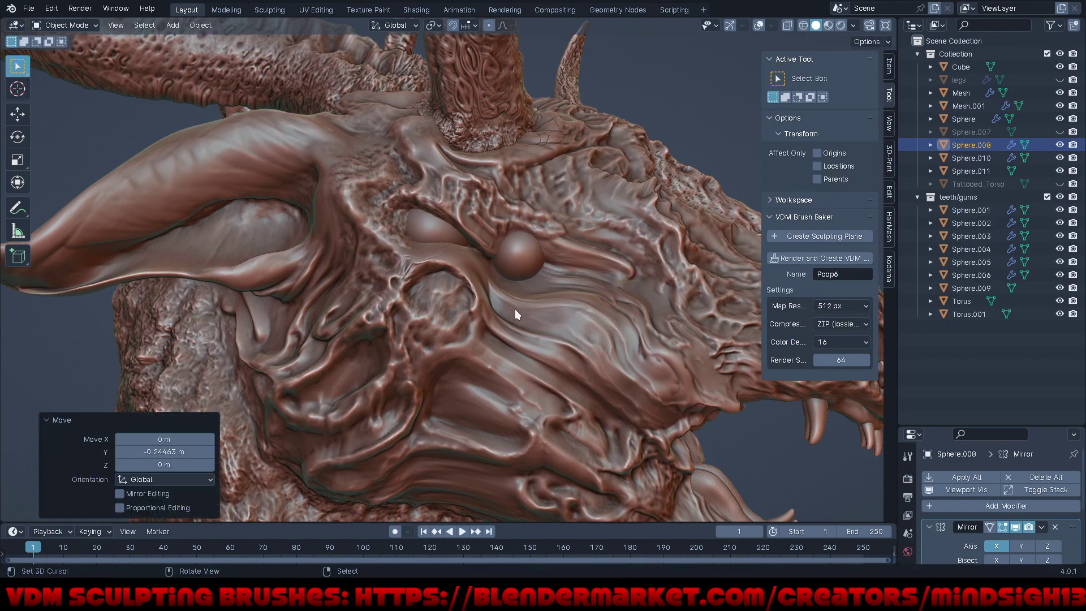
Step: Move the eyeball Sphere about -0.19 m along X and reselect the Cube head
{"action": "left_click", "coordinate": [440, 227]}
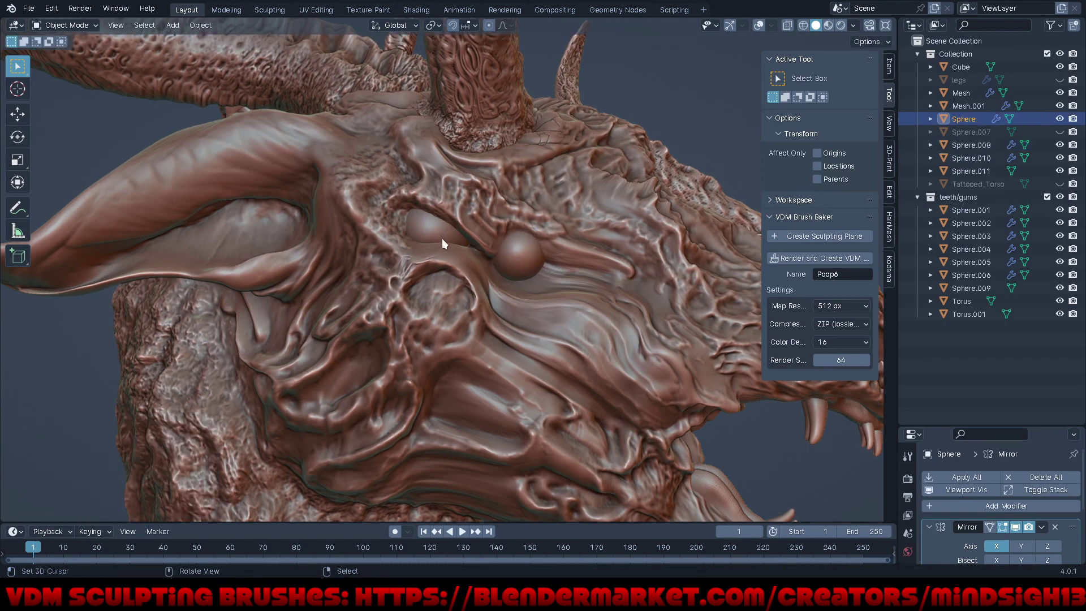
{"action": "key", "text": "g"}
{"action": "key", "text": "x"}
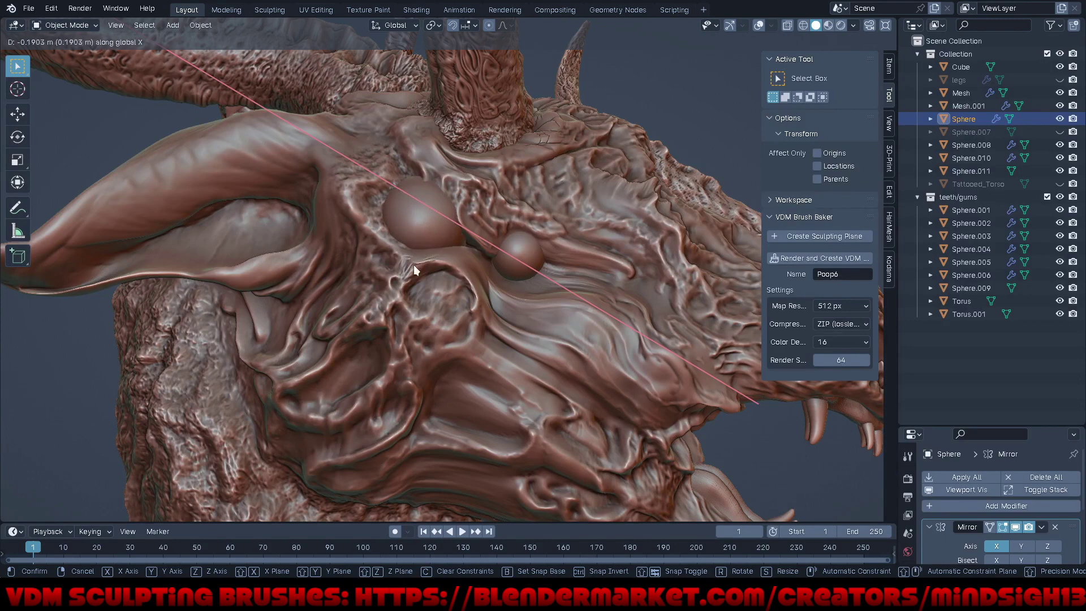
{"action": "left_click", "coordinate": [412, 265]}
{"action": "scroll", "coordinate": [456, 299], "scroll_direction": "down", "scroll_amount": 5}
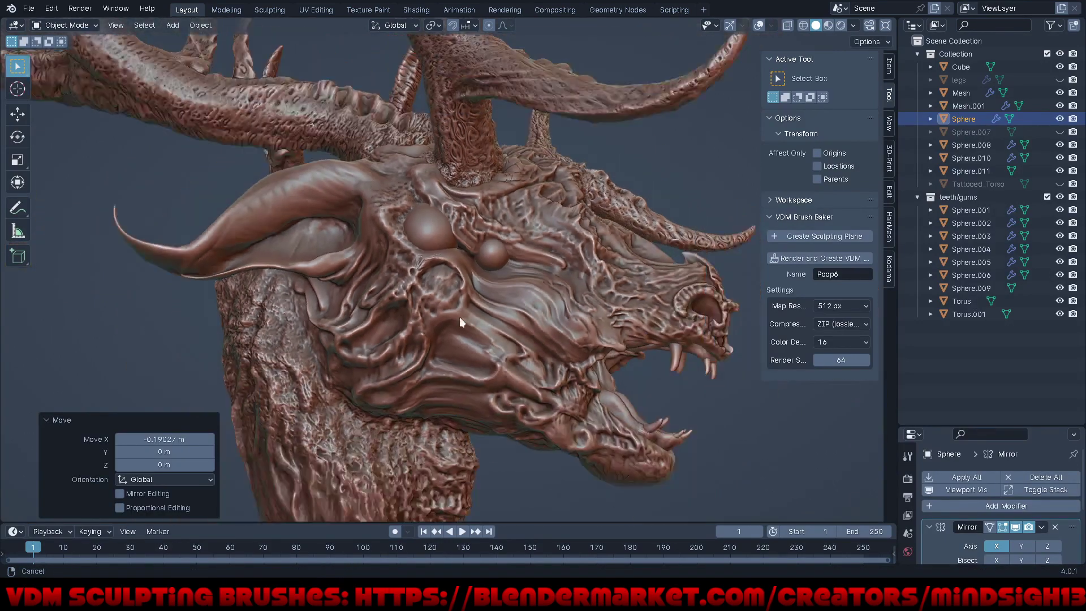
{"action": "mouse_move", "coordinate": [459, 318]}
{"action": "middle_mouse_down"}
{"action": "mouse_move", "coordinate": [439, 334]}
{"action": "mouse_move", "coordinate": [392, 341]}
{"action": "mouse_move", "coordinate": [493, 350]}
{"action": "middle_mouse_up"}
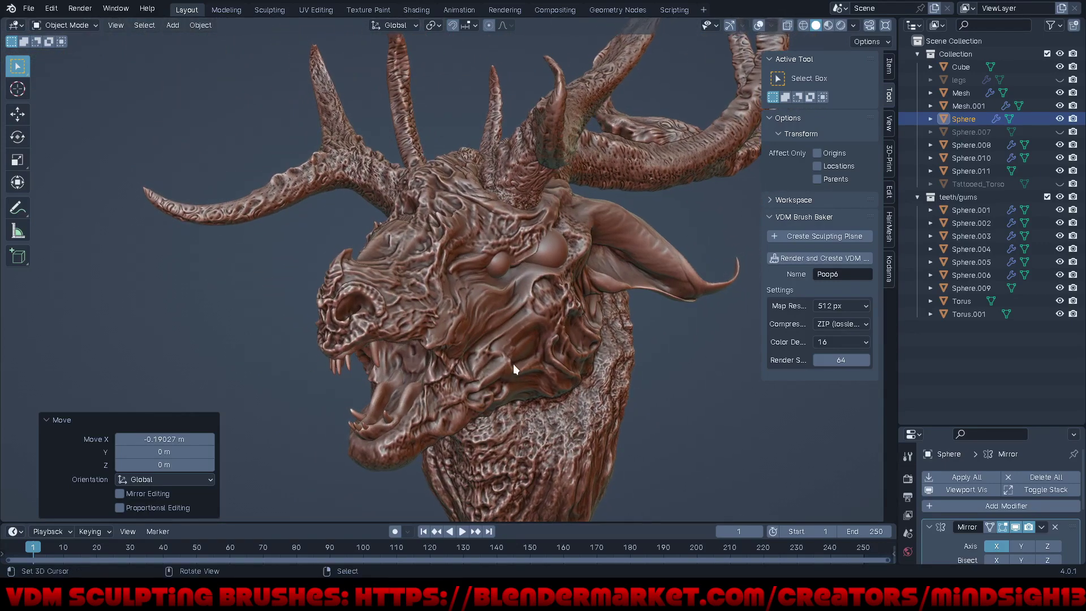
{"action": "left_click", "coordinate": [514, 370]}
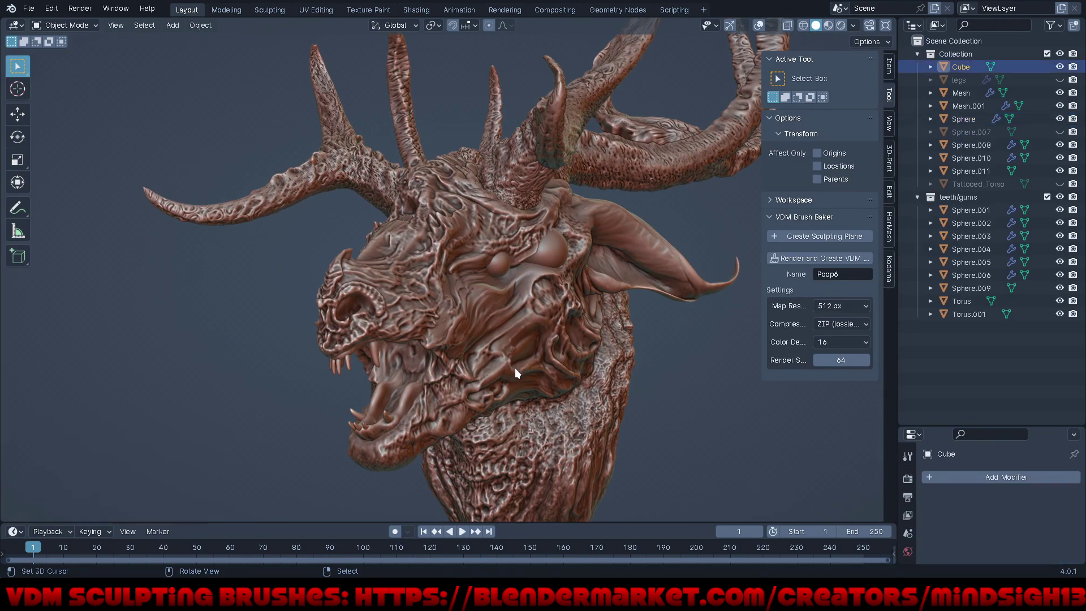
Step: Hide Cube, select Sphere.010 and reveal all hidden parts, cancelling a trial move
{"action": "key", "text": "h"}
{"action": "mouse_move", "coordinate": [519, 287]}
{"action": "middle_mouse_down"}
{"action": "mouse_move", "coordinate": [531, 372]}
{"action": "mouse_move", "coordinate": [510, 308]}
{"action": "mouse_move", "coordinate": [524, 298]}
{"action": "middle_mouse_up"}
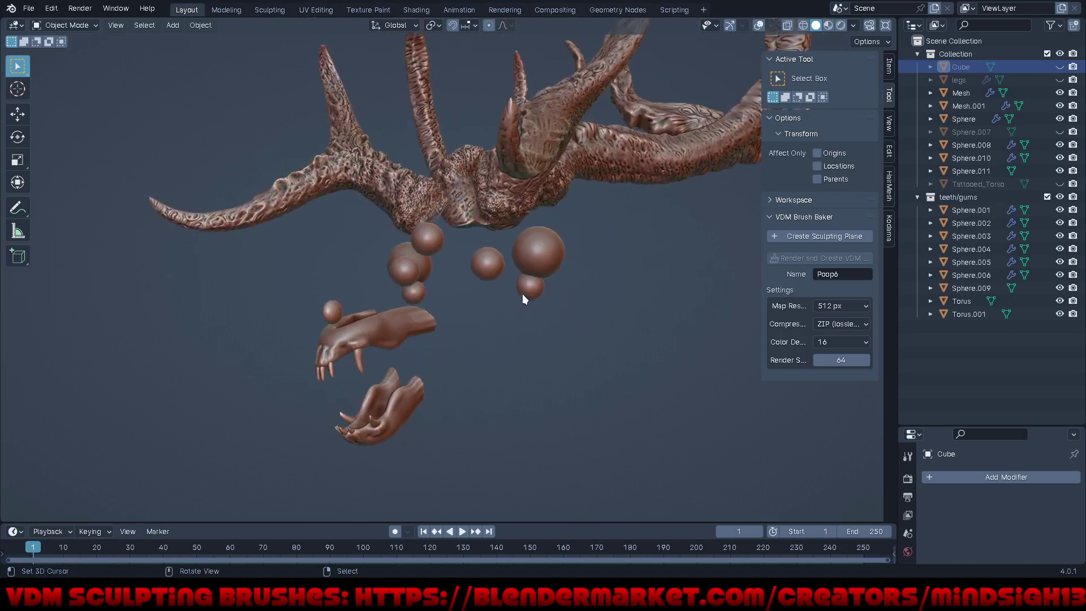
{"action": "left_click", "coordinate": [530, 297]}
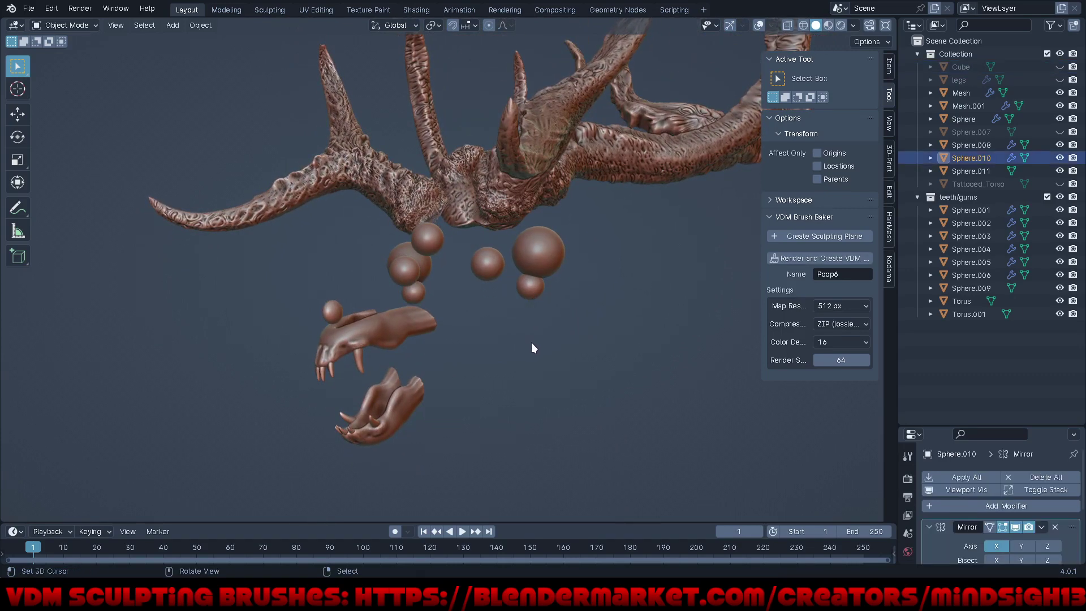
{"action": "key", "text": "alt+h"}
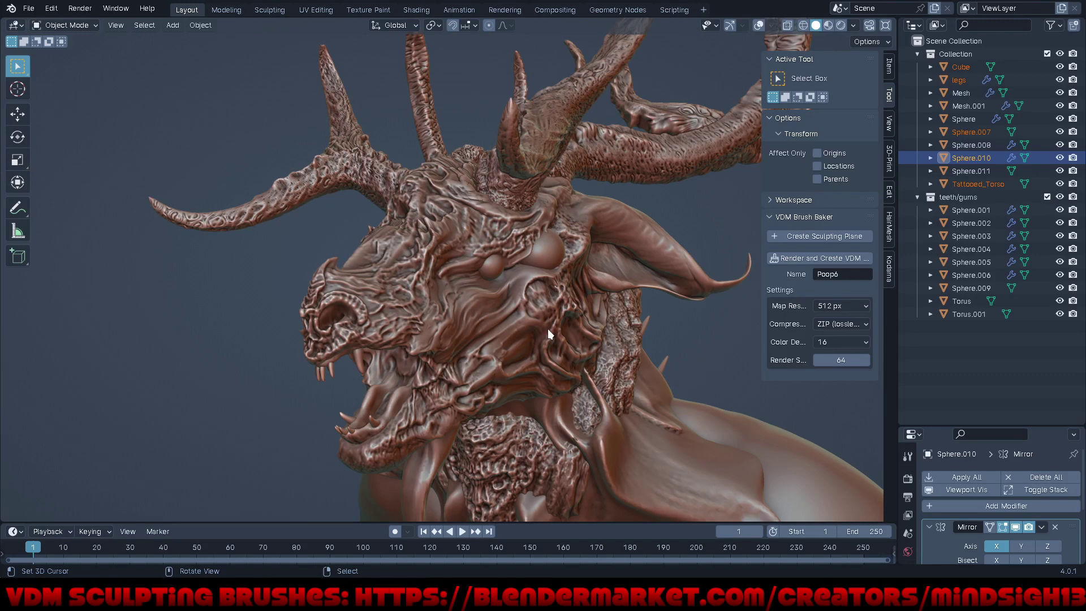
{"action": "key", "text": "g"}
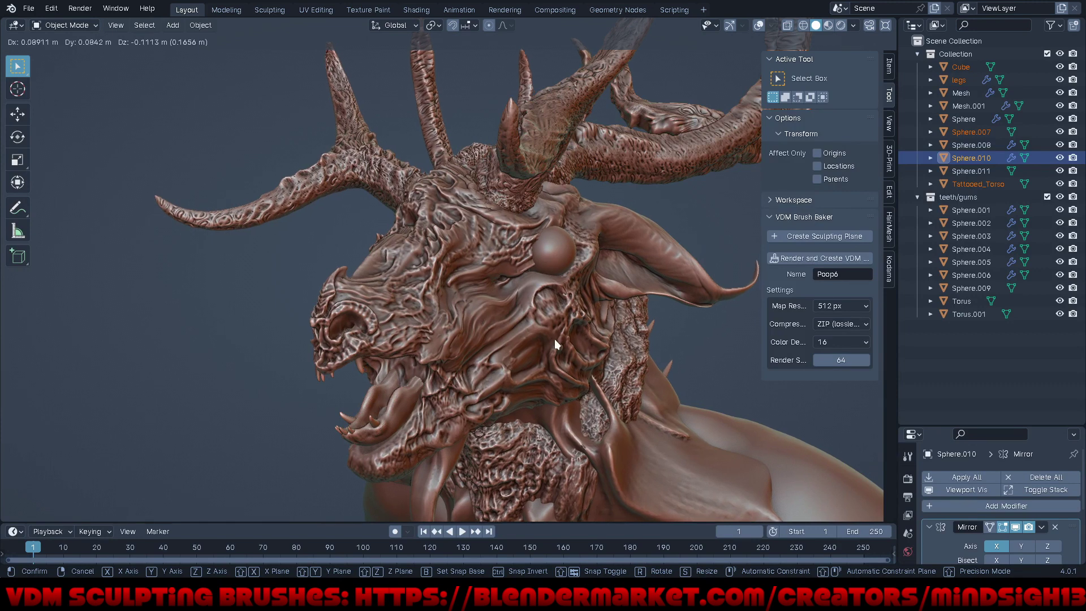
{"action": "key", "text": "Escape"}
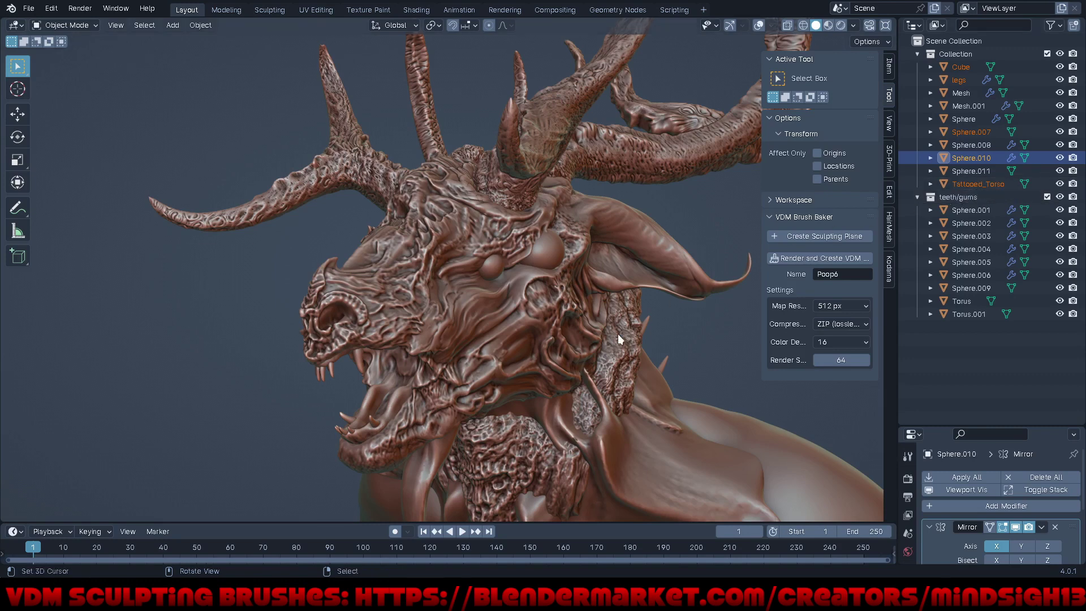
Step: Re-hide parts, toggle X-ray, isolate the spheres in local view, then unhide everything
{"action": "key", "text": "h"}
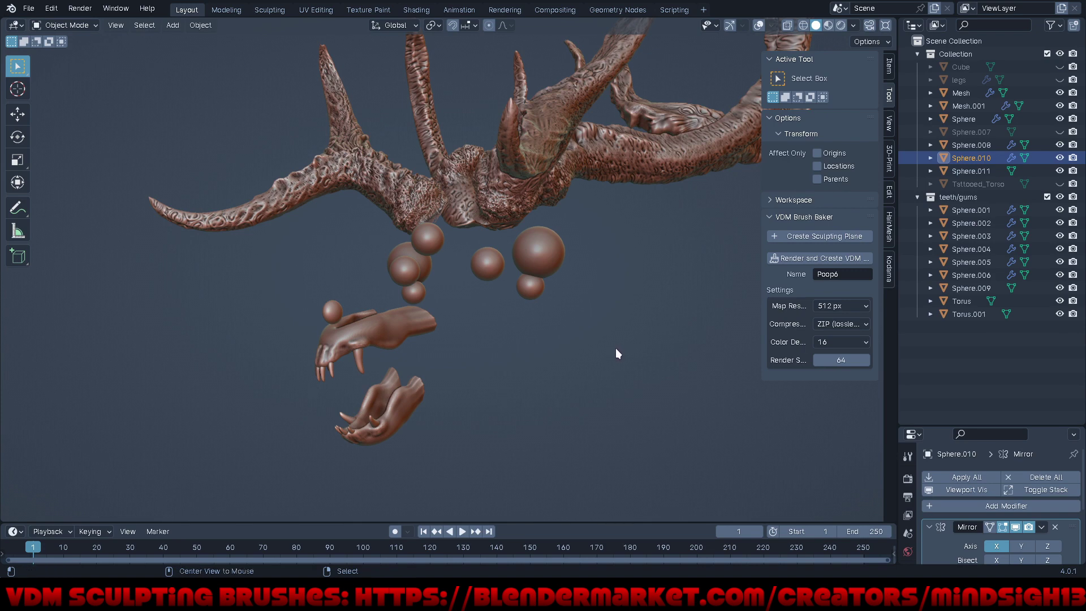
{"action": "key", "text": "alt+z"}
{"action": "key", "text": "alt+z"}
{"action": "key", "text": "KP_Divide"}
{"action": "key", "text": "KP_Divide"}
{"action": "key", "text": "alt+h"}
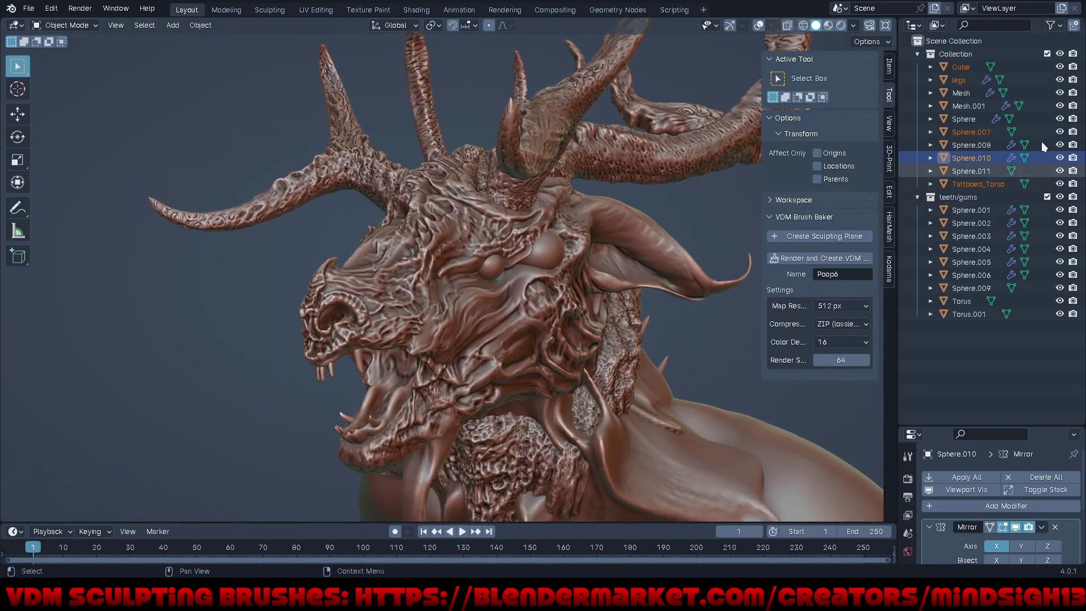
Step: Select only Sphere.010 and move it along the X axis
{"action": "left_click", "coordinate": [972, 159]}
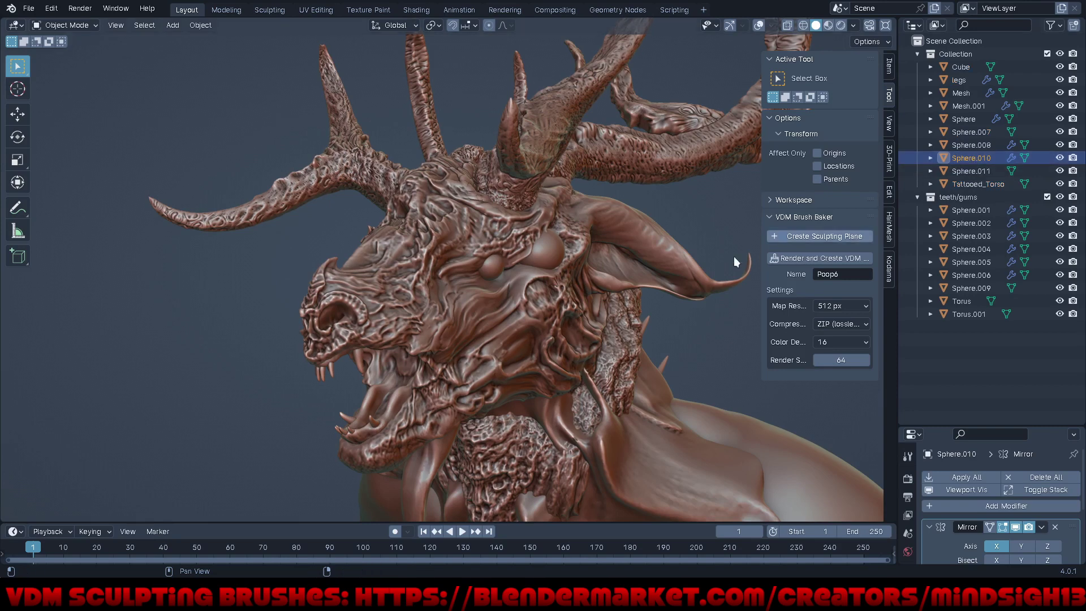
{"action": "key", "text": "g"}
{"action": "key", "text": "y"}
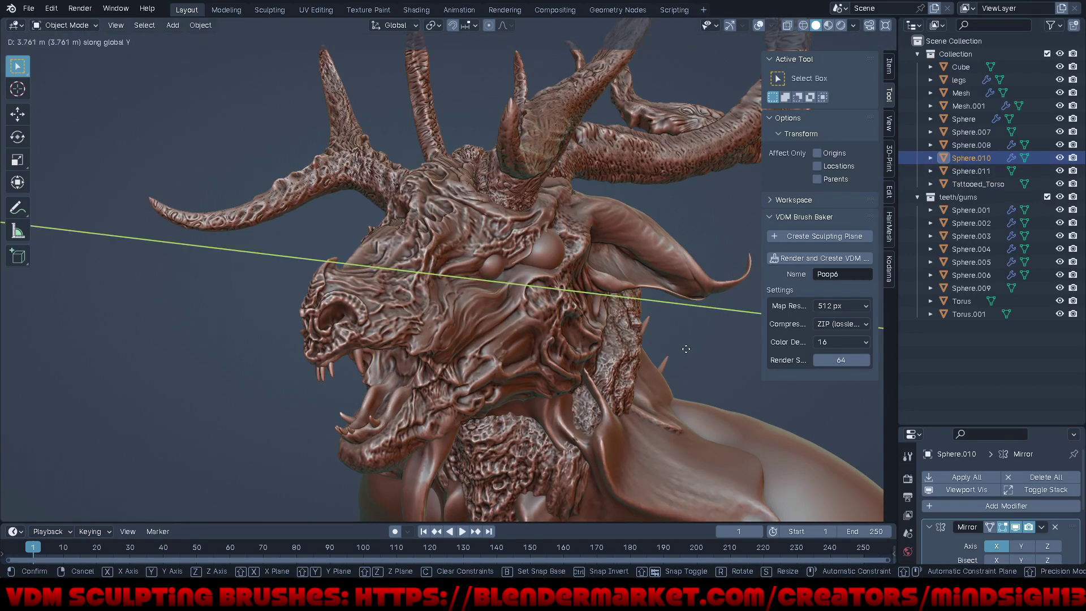
{"action": "key", "text": "x"}
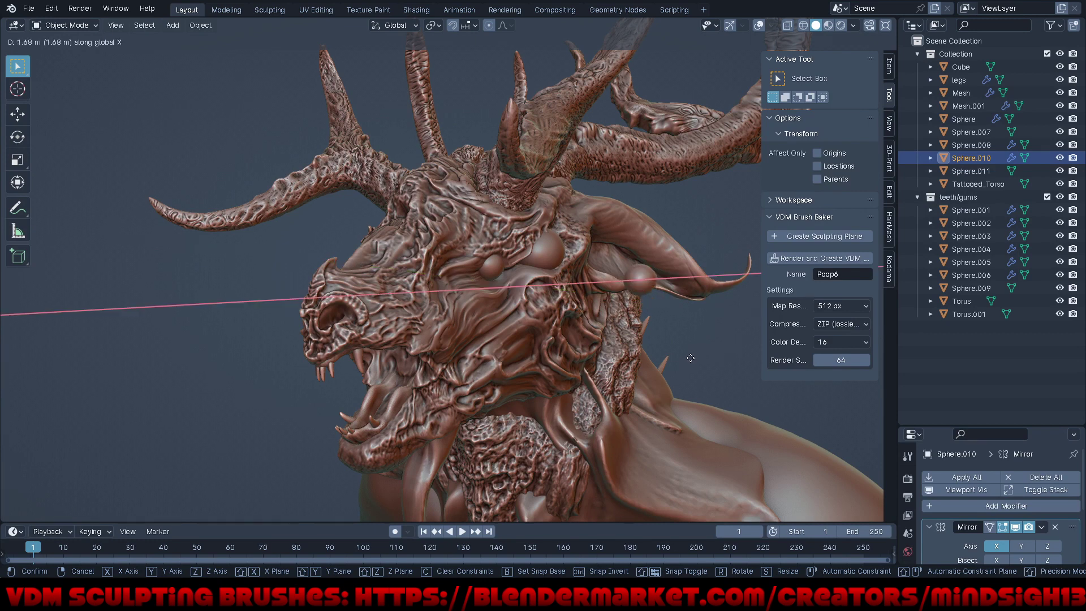
{"action": "left_click", "coordinate": [604, 367]}
{"action": "mouse_move", "coordinate": [670, 358]}
{"action": "middle_mouse_down"}
{"action": "mouse_move", "coordinate": [598, 374]}
{"action": "mouse_move", "coordinate": [612, 364]}
{"action": "mouse_move", "coordinate": [485, 373]}
{"action": "middle_mouse_up"}
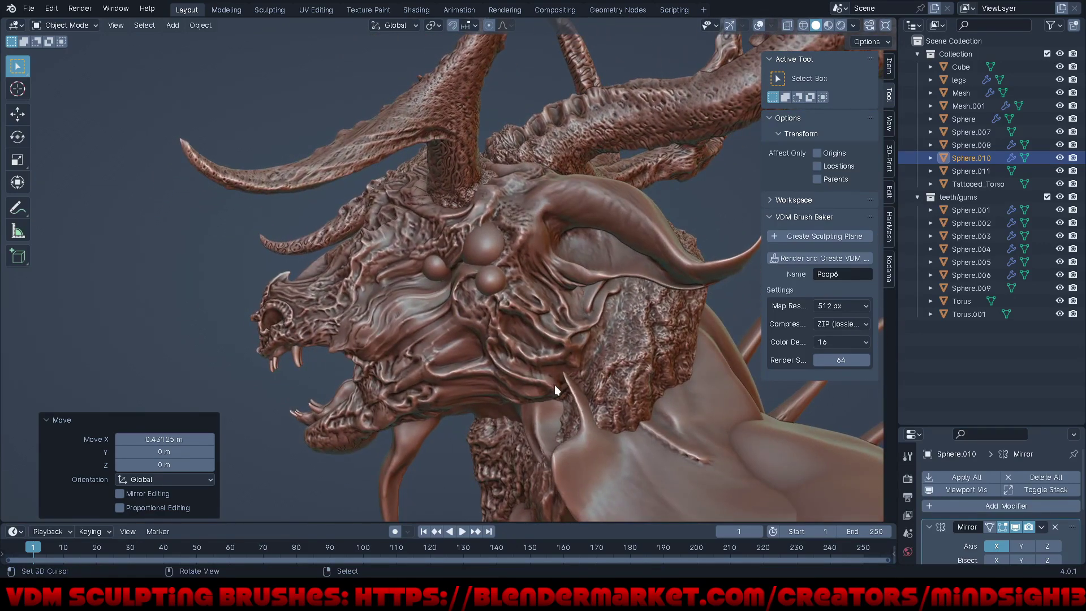
Step: Scale Sphere.010 up to 1.231 and reposition it freely
{"action": "key", "text": "s"}
{"action": "left_click", "coordinate": [577, 391]}
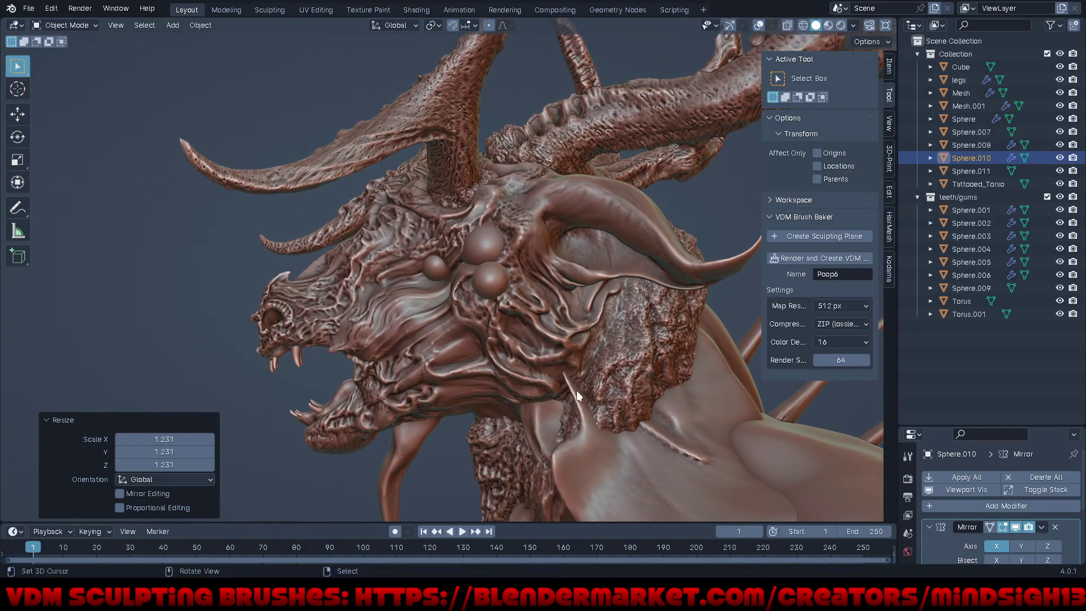
{"action": "key", "text": "g"}
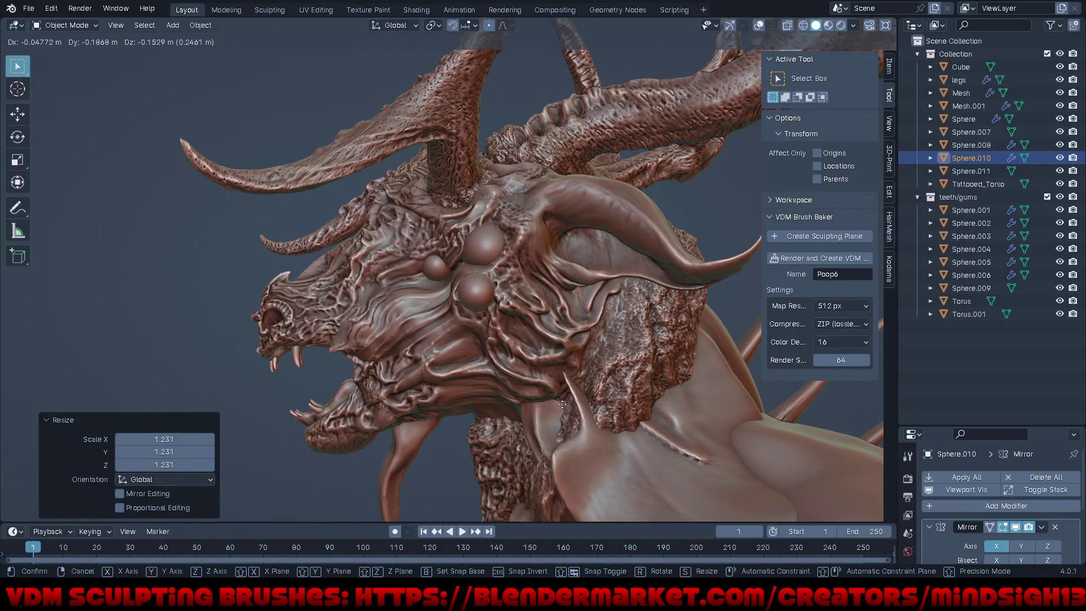
{"action": "left_click", "coordinate": [563, 405]}
{"action": "mouse_move", "coordinate": [521, 418]}
{"action": "middle_mouse_down"}
{"action": "mouse_move", "coordinate": [651, 408]}
{"action": "mouse_move", "coordinate": [655, 389]}
{"action": "middle_mouse_up"}
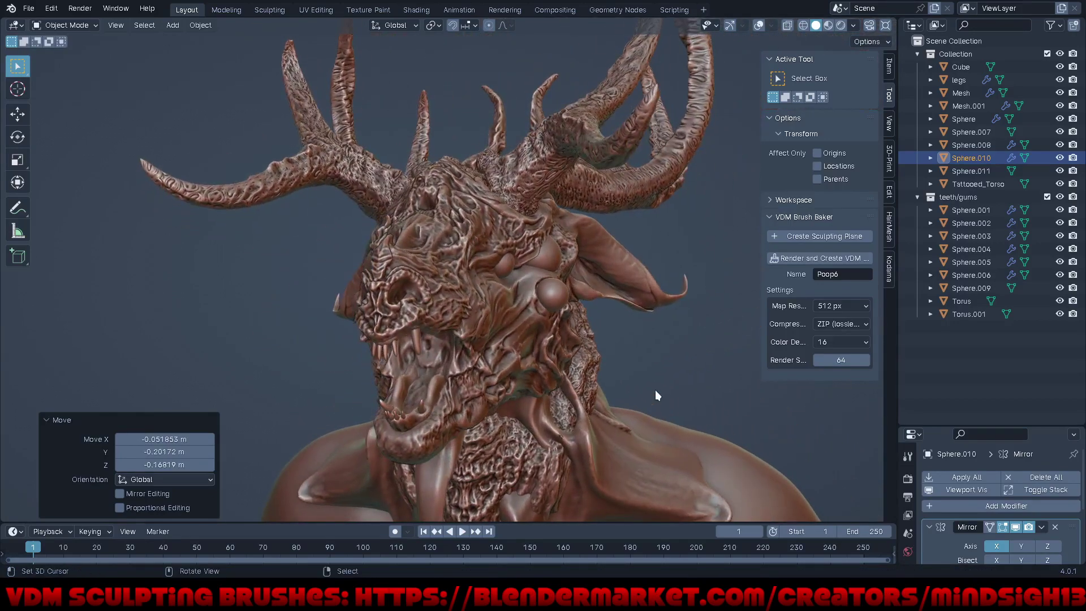
Step: Refine Sphere.010's placement with an X-axis move and a free move
{"action": "key", "text": "g"}
{"action": "key", "text": "x"}
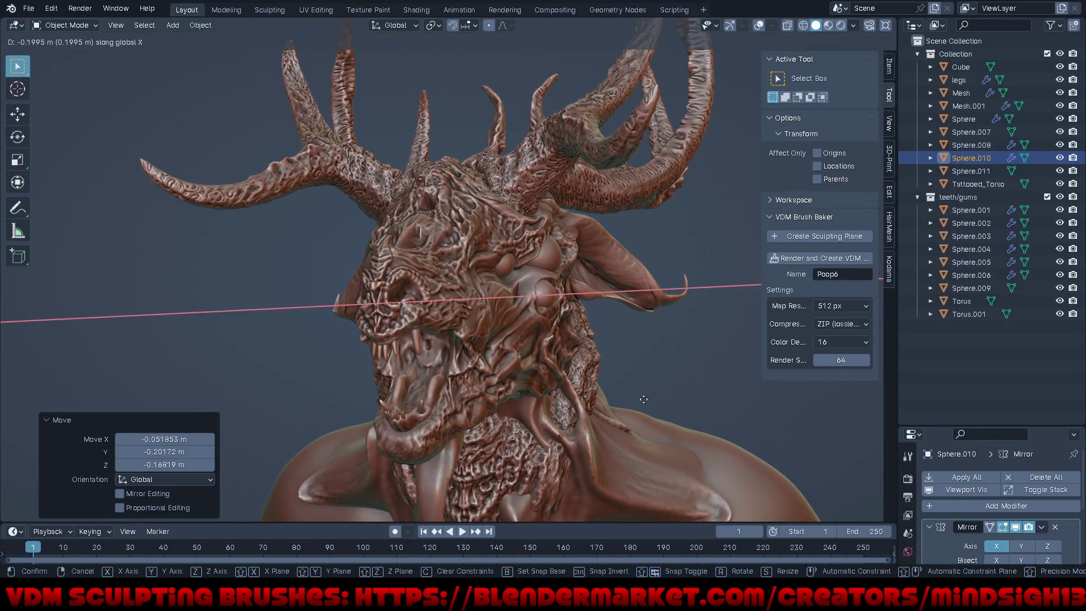
{"action": "left_click", "coordinate": [641, 401]}
{"action": "middle_click_drag", "start_coordinate": [671, 402], "coordinate": [510, 402]}
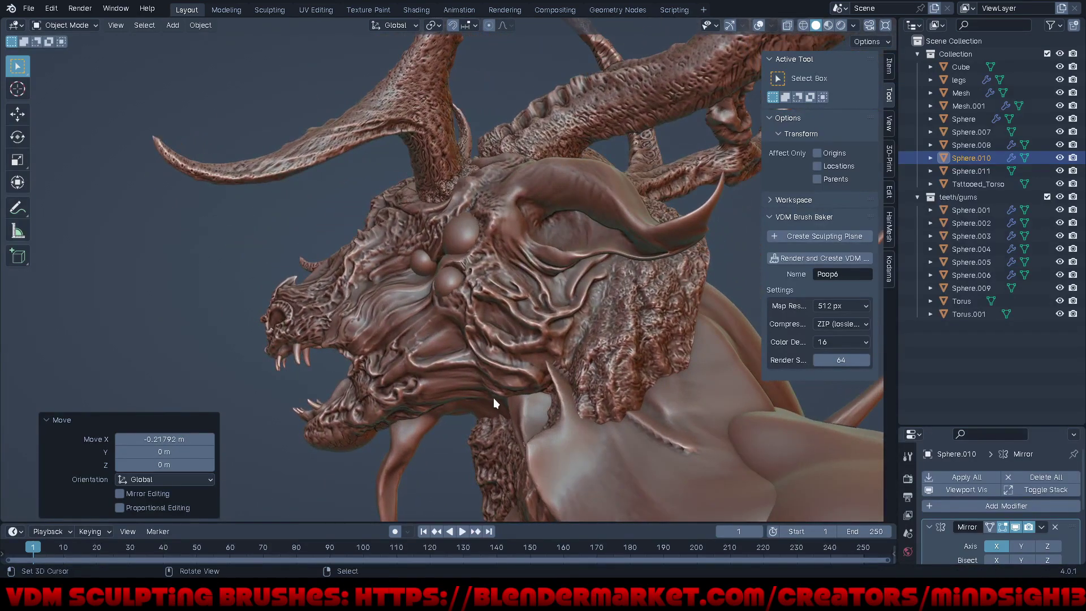
{"action": "key", "text": "g"}
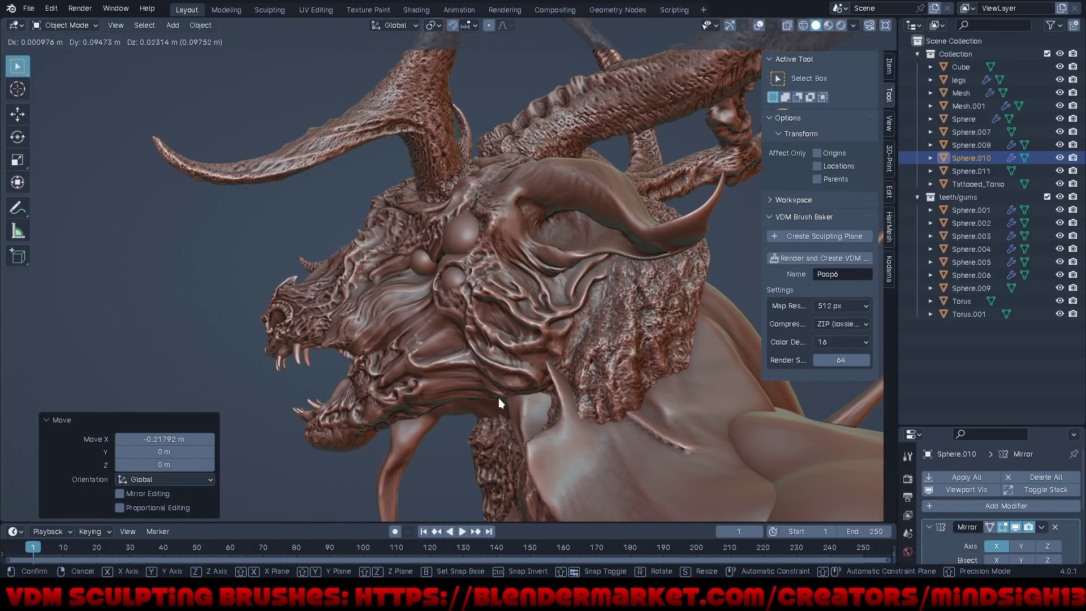
{"action": "left_click", "coordinate": [498, 398]}
Step: Zoom out to view the head and torso, and select the Cube head
{"action": "mouse_move", "coordinate": [507, 381]}
{"action": "middle_mouse_down"}
{"action": "mouse_move", "coordinate": [560, 285]}
{"action": "mouse_move", "coordinate": [566, 376]}
{"action": "mouse_move", "coordinate": [647, 388]}
{"action": "mouse_move", "coordinate": [779, 385]}
{"action": "mouse_move", "coordinate": [762, 400]}
{"action": "mouse_move", "coordinate": [537, 266]}
{"action": "mouse_move", "coordinate": [535, 247]}
{"action": "mouse_move", "coordinate": [570, 240]}
{"action": "mouse_move", "coordinate": [548, 272]}
{"action": "middle_mouse_up"}
{"action": "scroll", "coordinate": [537, 266], "scroll_direction": "up", "scroll_amount": 2}
{"action": "scroll", "coordinate": [542, 213], "scroll_direction": "up", "scroll_amount": 2}
{"action": "scroll", "coordinate": [544, 195], "scroll_direction": "up", "scroll_amount": 2}
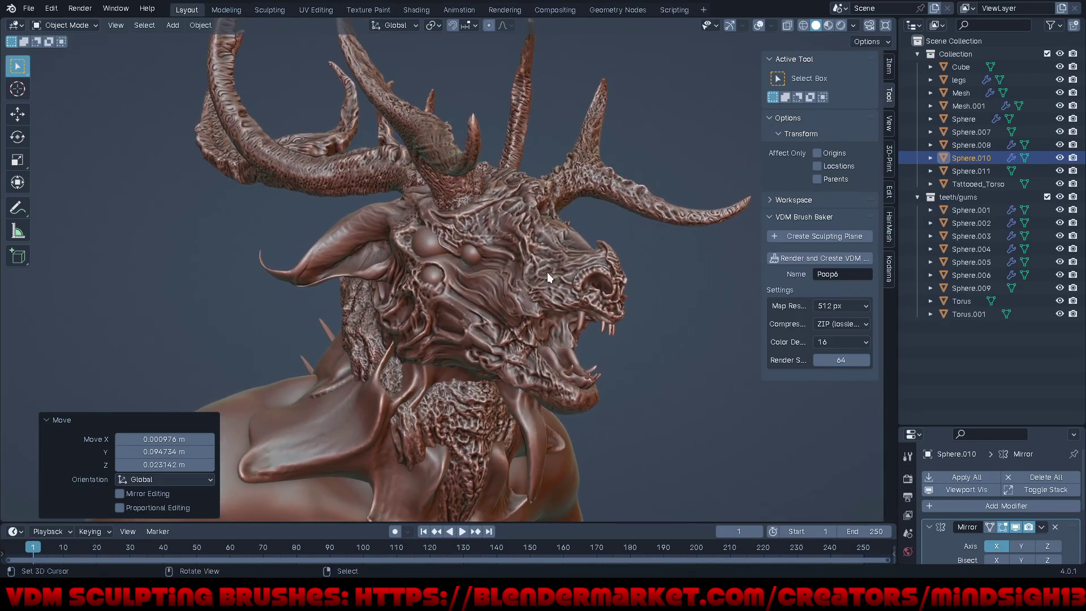
{"action": "scroll", "coordinate": [554, 261], "scroll_direction": "up", "scroll_amount": 1}
{"action": "scroll", "coordinate": [557, 250], "scroll_direction": "up", "scroll_amount": 1}
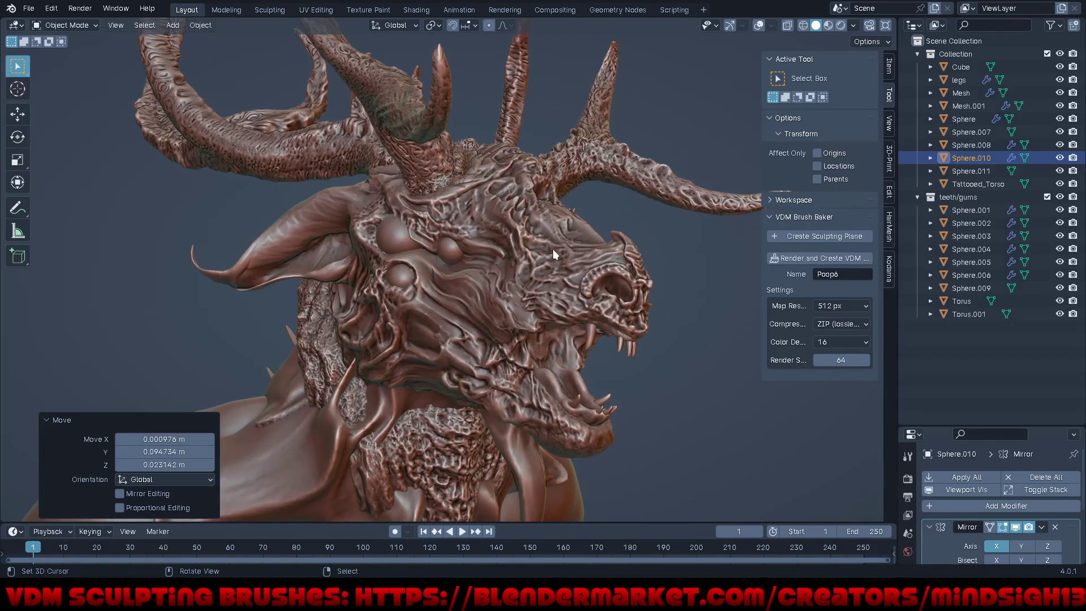
{"action": "left_click", "coordinate": [532, 286]}
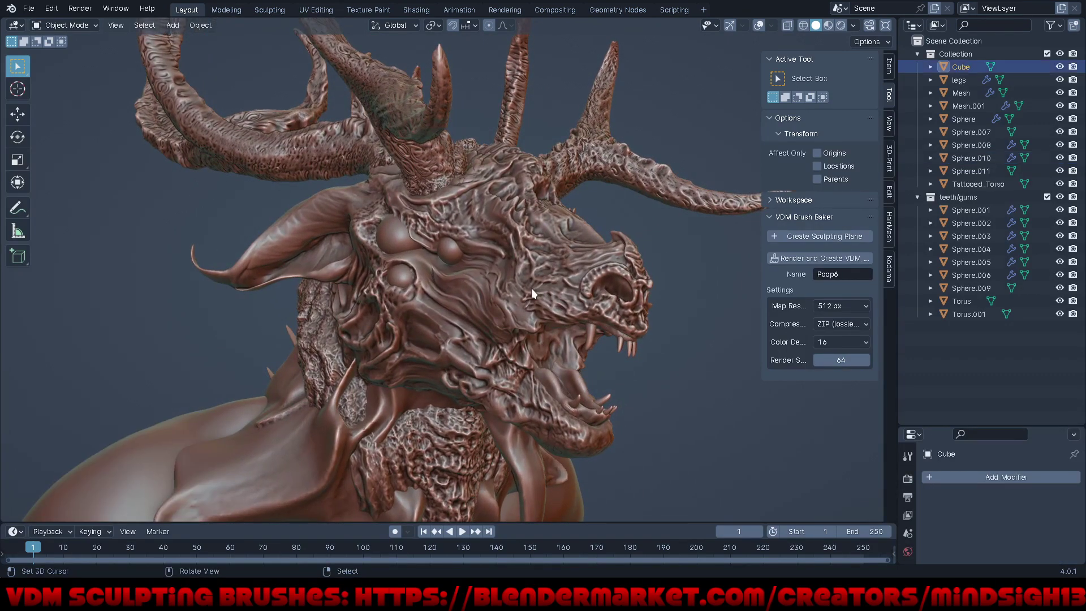
Step: Hide Cube, select Sphere.011, unhide Cube and keep only the sphere selected
{"action": "key", "text": "h"}
{"action": "mouse_move", "coordinate": [625, 225]}
{"action": "middle_mouse_down"}
{"action": "mouse_move", "coordinate": [548, 263]}
{"action": "mouse_move", "coordinate": [482, 256]}
{"action": "middle_mouse_up"}
{"action": "left_click", "coordinate": [480, 253]}
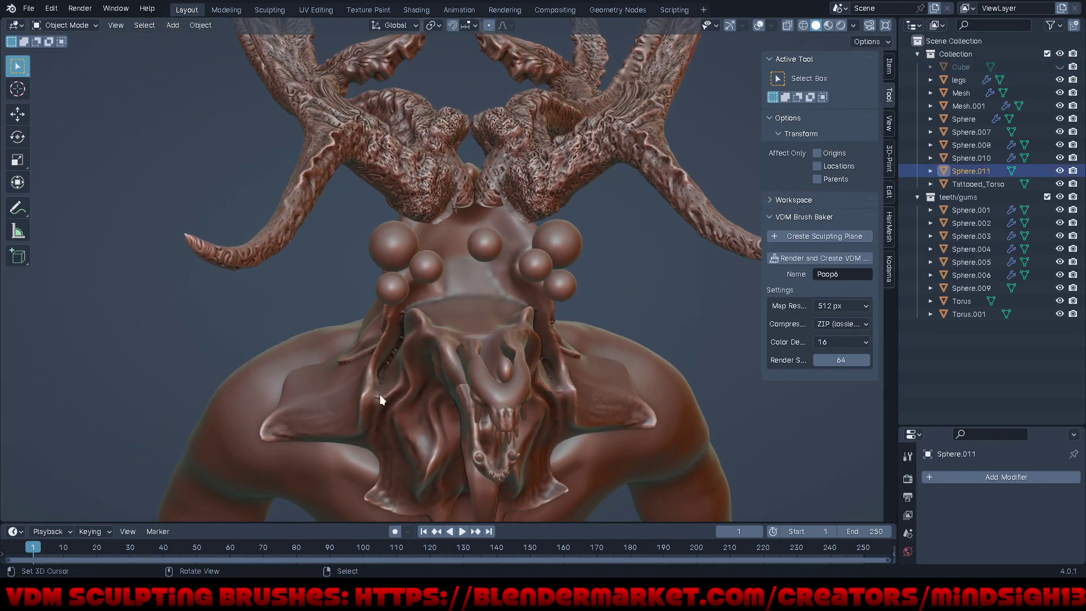
{"action": "mouse_move", "coordinate": [379, 394]}
{"action": "middle_mouse_down"}
{"action": "mouse_move", "coordinate": [440, 407]}
{"action": "mouse_move", "coordinate": [473, 388]}
{"action": "mouse_move", "coordinate": [472, 376]}
{"action": "middle_mouse_up"}
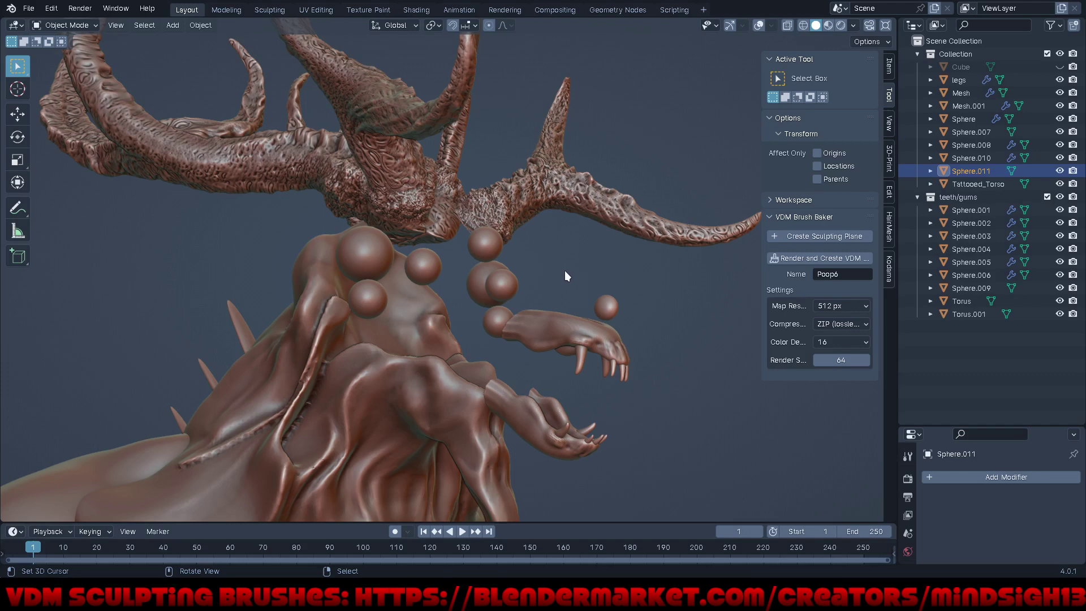
{"action": "key", "text": "alt+h"}
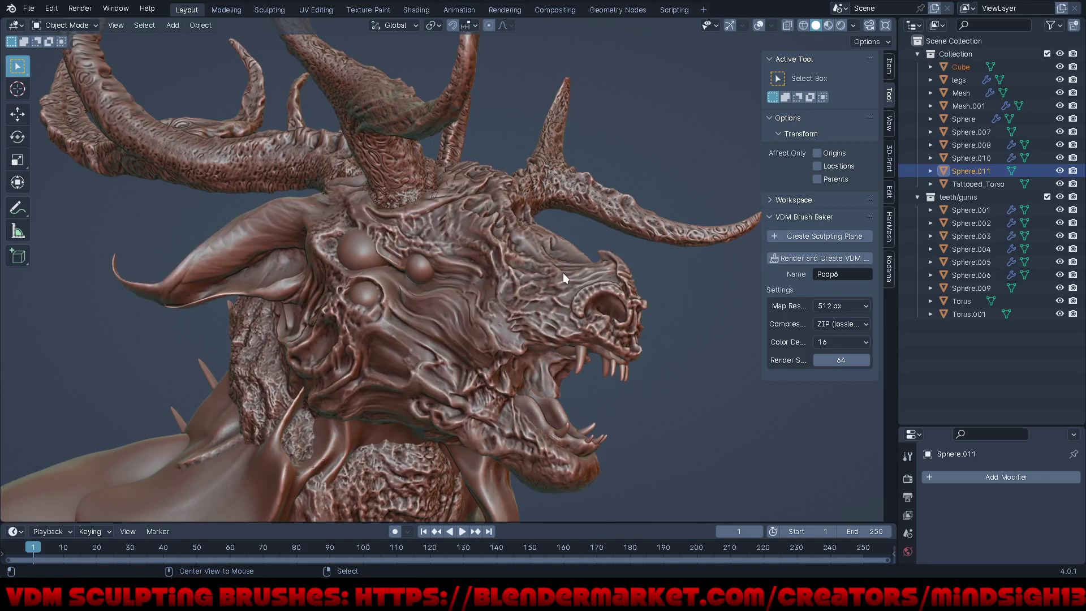
{"action": "left_click", "coordinate": [966, 171]}
Step: Move Sphere.011 about -0.74 m along the Y axis
{"action": "key", "text": "g"}
{"action": "key", "text": "y"}
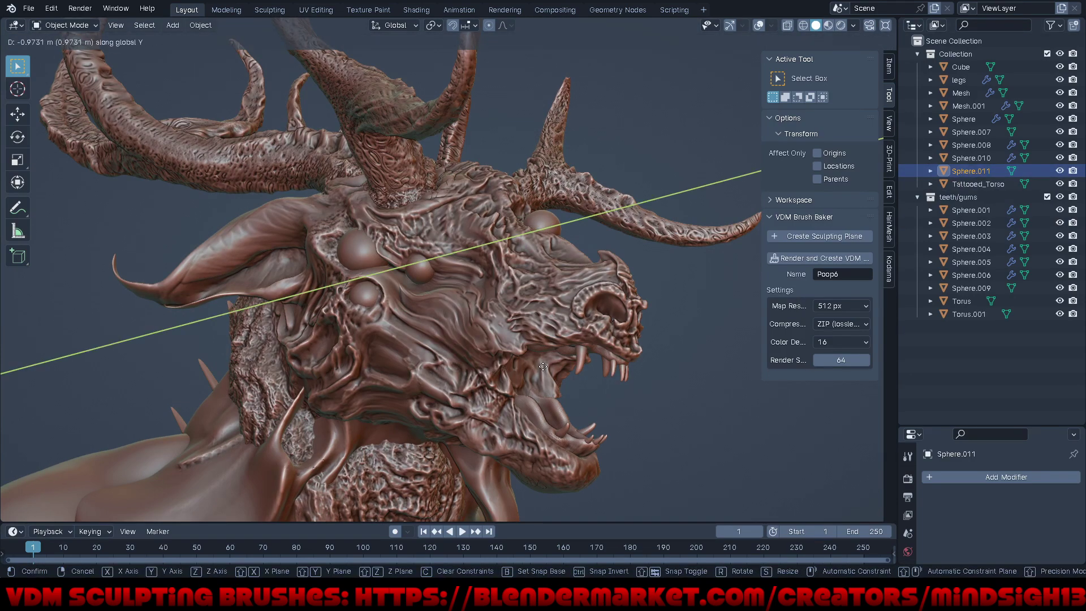
{"action": "left_click", "coordinate": [657, 377]}
{"action": "mouse_move", "coordinate": [658, 376]}
{"action": "middle_mouse_down"}
{"action": "mouse_move", "coordinate": [565, 457]}
{"action": "mouse_move", "coordinate": [574, 467]}
{"action": "mouse_move", "coordinate": [562, 246]}
{"action": "mouse_move", "coordinate": [533, 237]}
{"action": "middle_mouse_up"}
Step: Move Sphere.011 in the Y–Z plane, then lower it along Z
{"action": "key", "text": "g"}
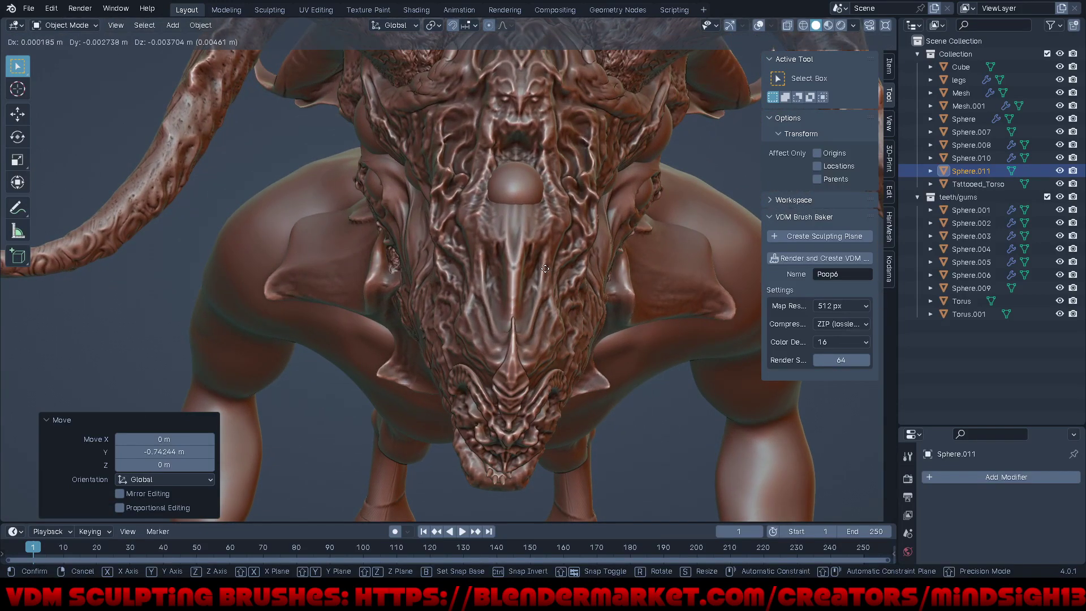
{"action": "key", "text": "shift+x"}
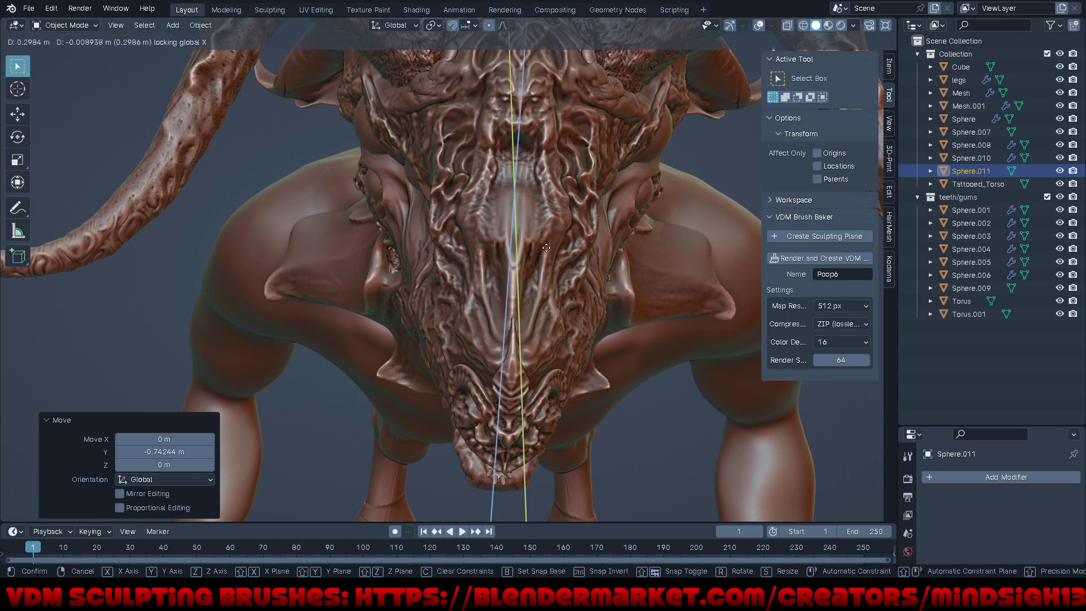
{"action": "left_click", "coordinate": [548, 236]}
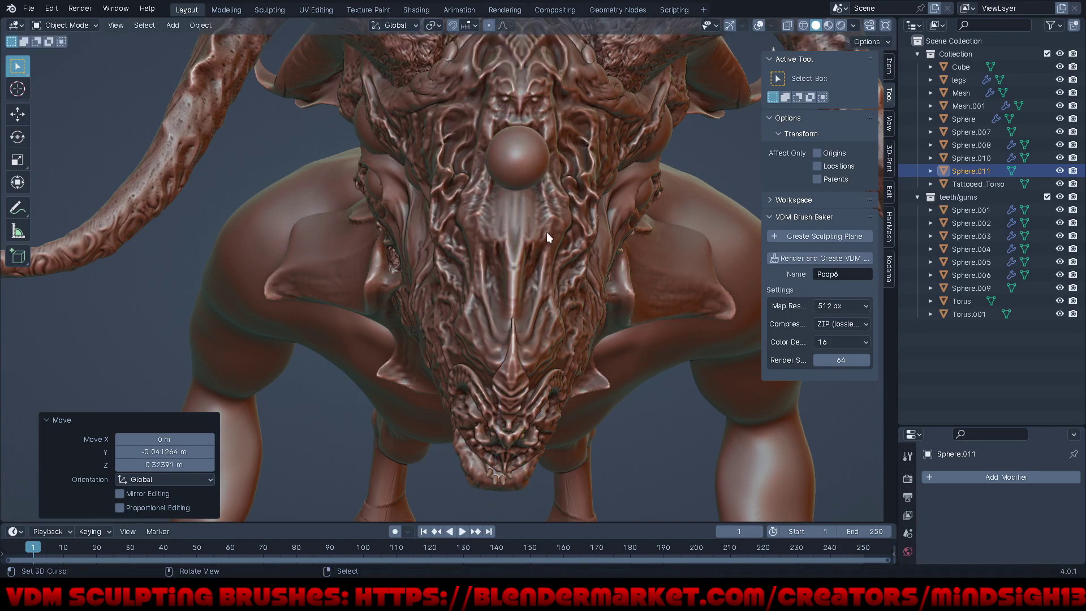
{"action": "middle_click_drag", "start_coordinate": [545, 235], "coordinate": [606, 256]}
{"action": "key", "text": "g"}
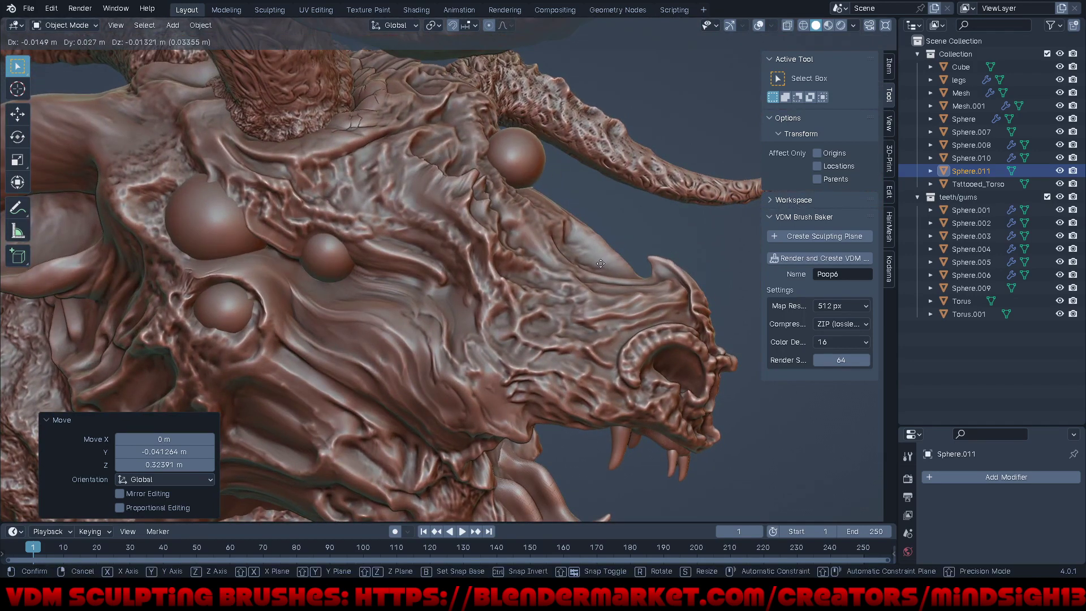
{"action": "key", "text": "z"}
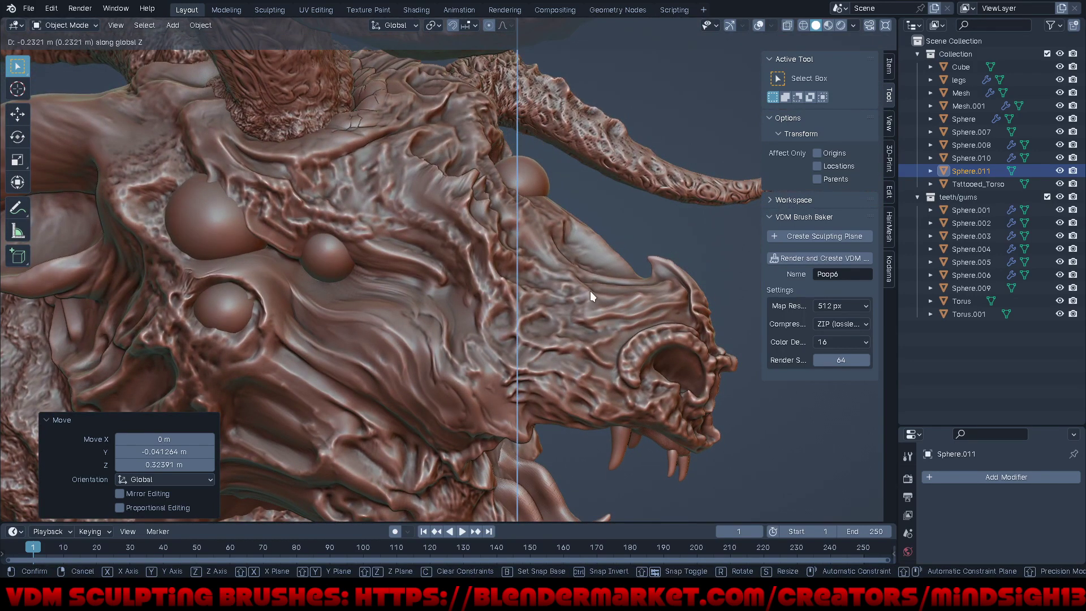
{"action": "left_click", "coordinate": [589, 291]}
Step: Shift Sphere.011 along Y and check it from the front and above
{"action": "key", "text": "g"}
{"action": "key", "text": "y"}
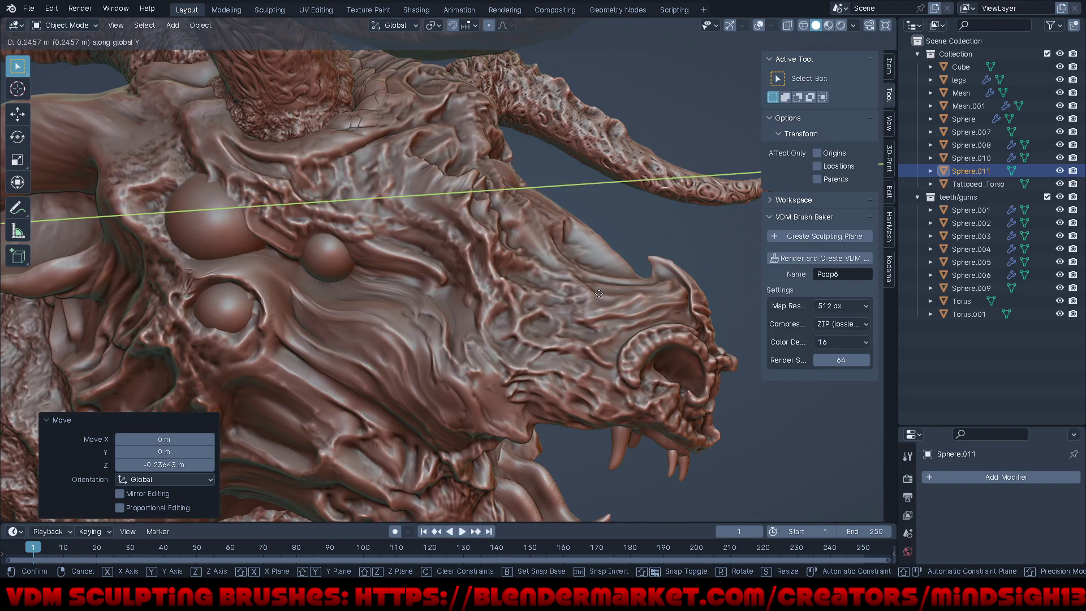
{"action": "left_click", "coordinate": [688, 310]}
{"action": "mouse_move", "coordinate": [688, 310]}
{"action": "middle_mouse_down"}
{"action": "mouse_move", "coordinate": [576, 334]}
{"action": "mouse_move", "coordinate": [584, 340]}
{"action": "mouse_move", "coordinate": [565, 322]}
{"action": "middle_mouse_up"}
{"action": "scroll", "coordinate": [579, 395], "scroll_direction": "down", "scroll_amount": 3}
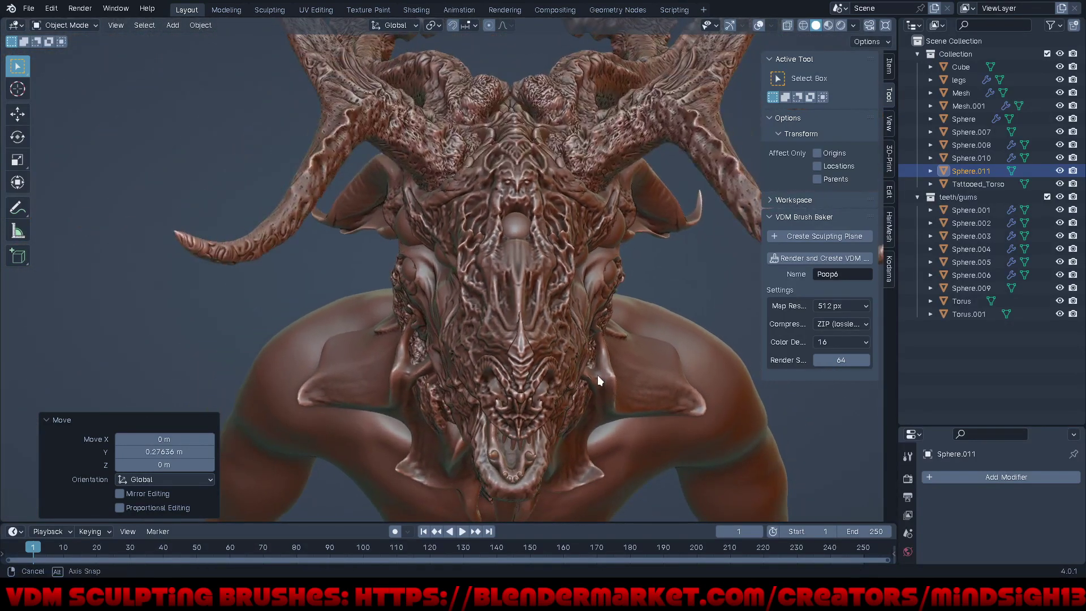
{"action": "mouse_move", "coordinate": [597, 375]}
{"action": "middle_mouse_down"}
{"action": "mouse_move", "coordinate": [602, 415]}
{"action": "mouse_move", "coordinate": [599, 333]}
{"action": "mouse_move", "coordinate": [542, 327]}
{"action": "mouse_move", "coordinate": [554, 336]}
{"action": "middle_mouse_up"}
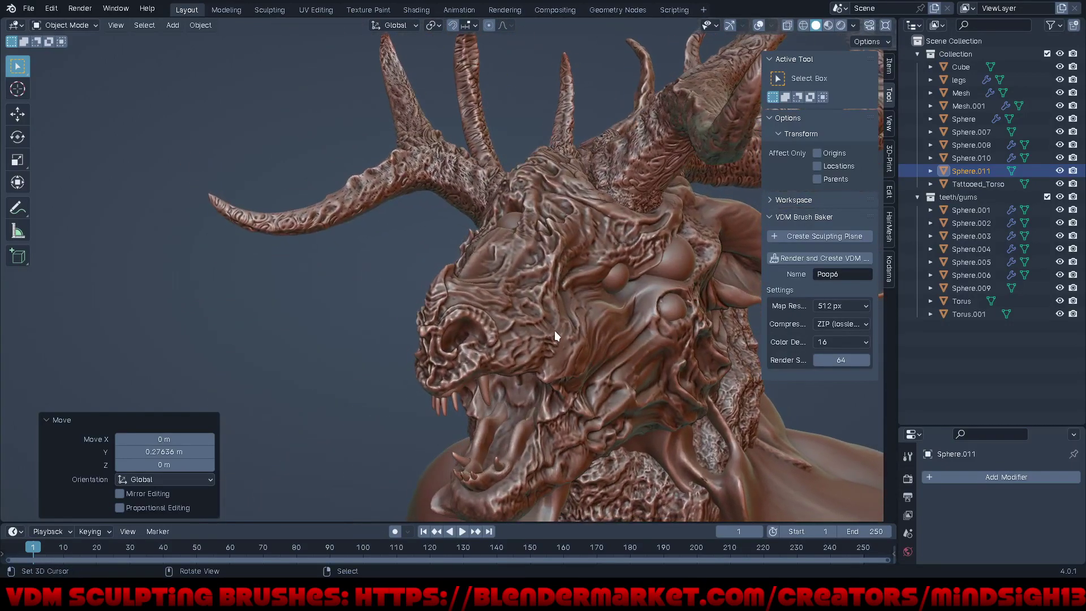
Step: Give Sphere.011 its final Y–Z placement, about 0.126 m higher in Z
{"action": "key", "text": "g"}
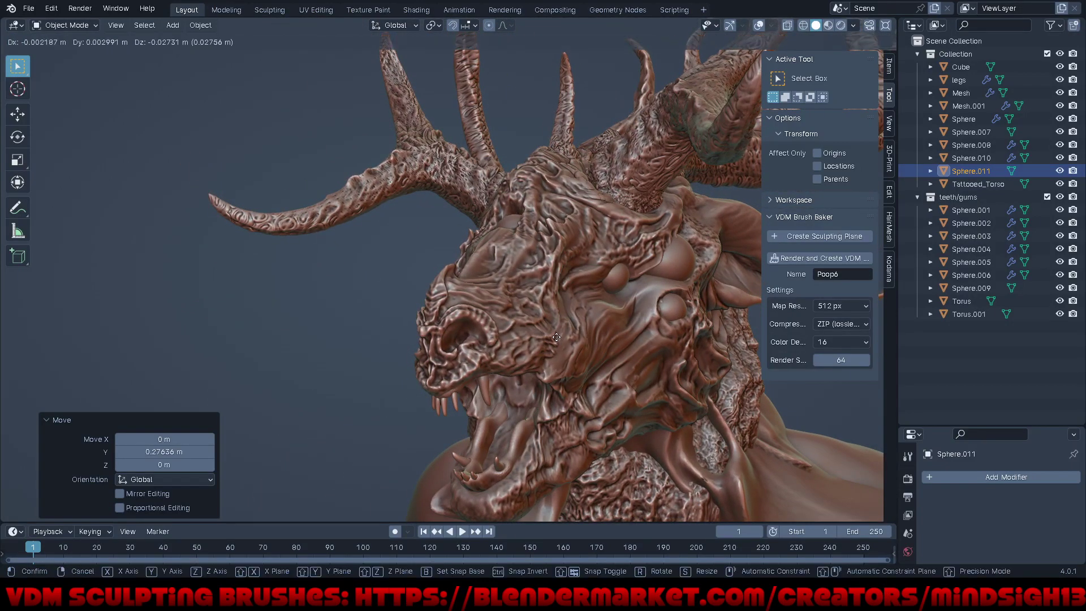
{"action": "key", "text": "shift+x"}
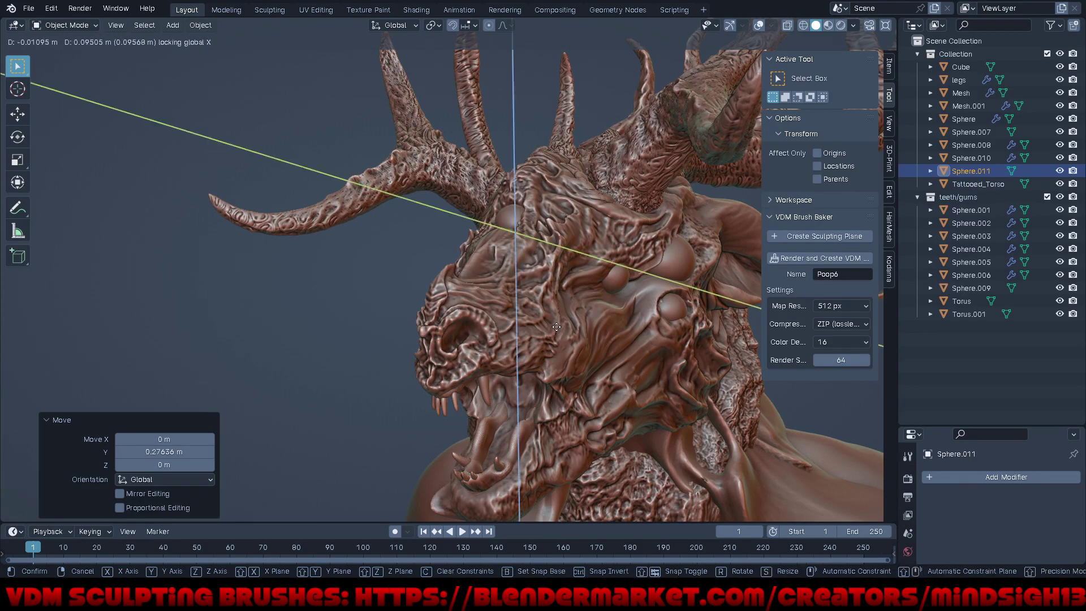
{"action": "left_click", "coordinate": [555, 324]}
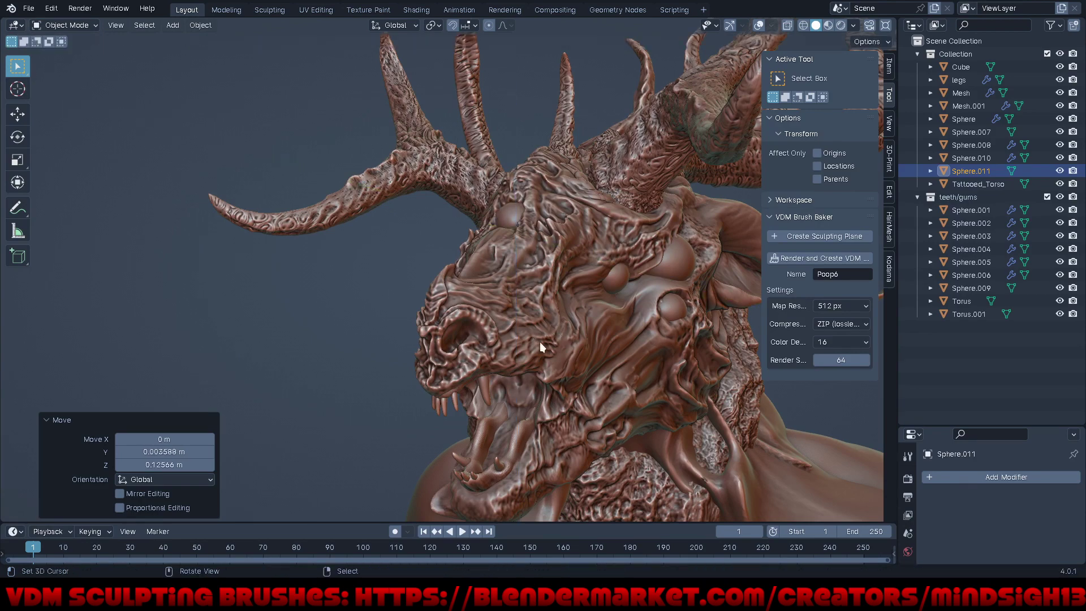
{"action": "mouse_move", "coordinate": [540, 342]}
{"action": "middle_mouse_down"}
{"action": "mouse_move", "coordinate": [612, 373]}
{"action": "mouse_move", "coordinate": [589, 374]}
{"action": "middle_mouse_up"}
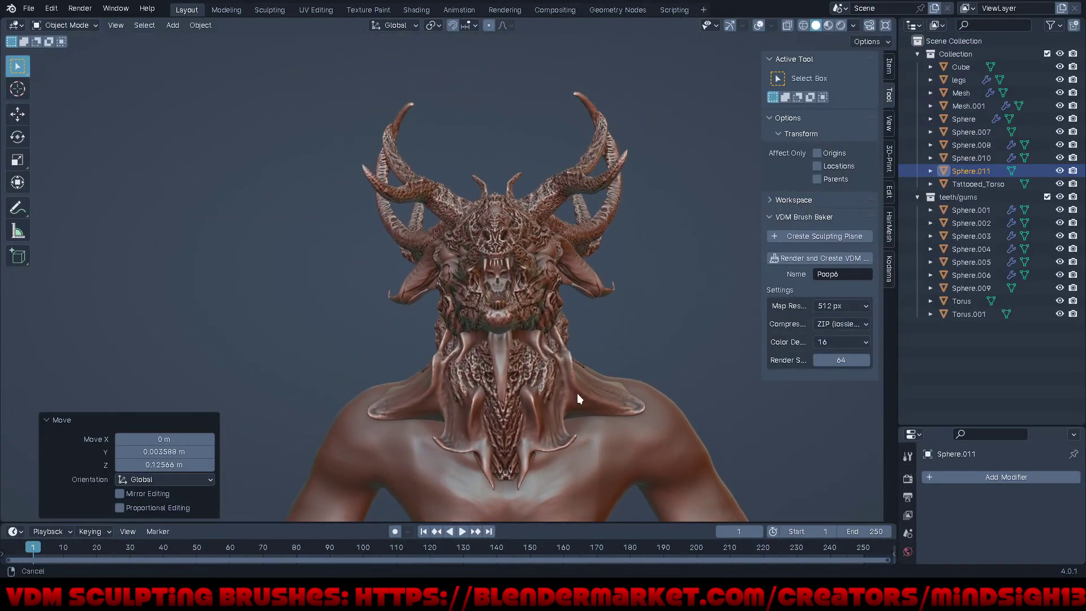
{"action": "mouse_move", "coordinate": [589, 380]}
{"action": "middle_mouse_down"}
{"action": "mouse_move", "coordinate": [477, 335]}
{"action": "mouse_move", "coordinate": [501, 351]}
{"action": "mouse_move", "coordinate": [524, 332]}
{"action": "mouse_move", "coordinate": [572, 334]}
{"action": "mouse_move", "coordinate": [617, 372]}
{"action": "mouse_move", "coordinate": [585, 392]}
{"action": "mouse_move", "coordinate": [551, 382]}
{"action": "mouse_move", "coordinate": [538, 337]}
{"action": "mouse_move", "coordinate": [355, 392]}
{"action": "middle_mouse_up"}
Step: Hide Sphere.007, Tattooed_Torso and the legs, then select the Cube head
{"action": "left_click", "coordinate": [269, 317]}
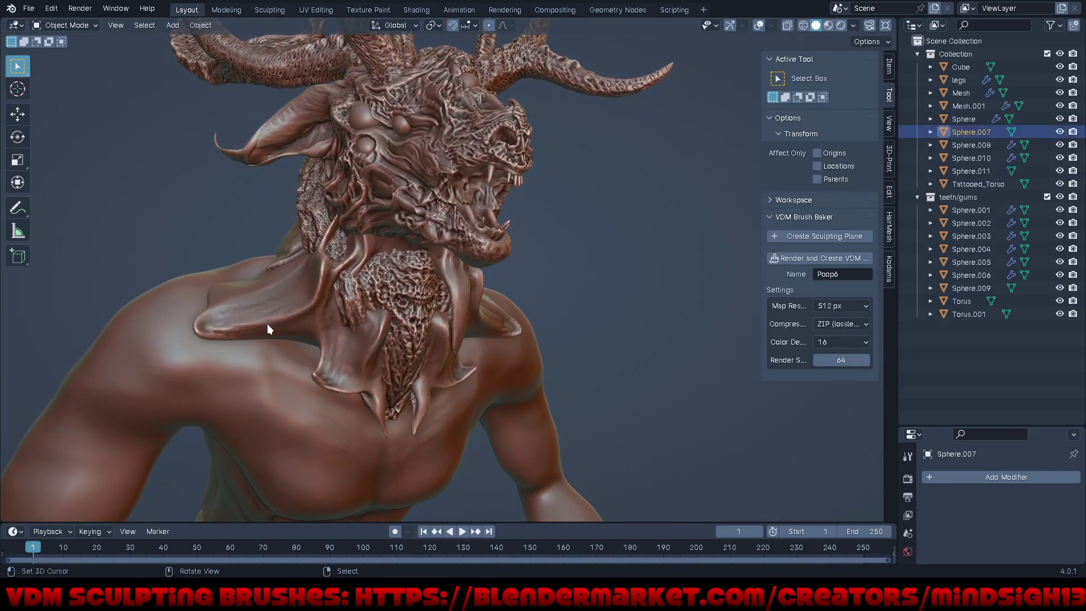
{"action": "key", "text": "h"}
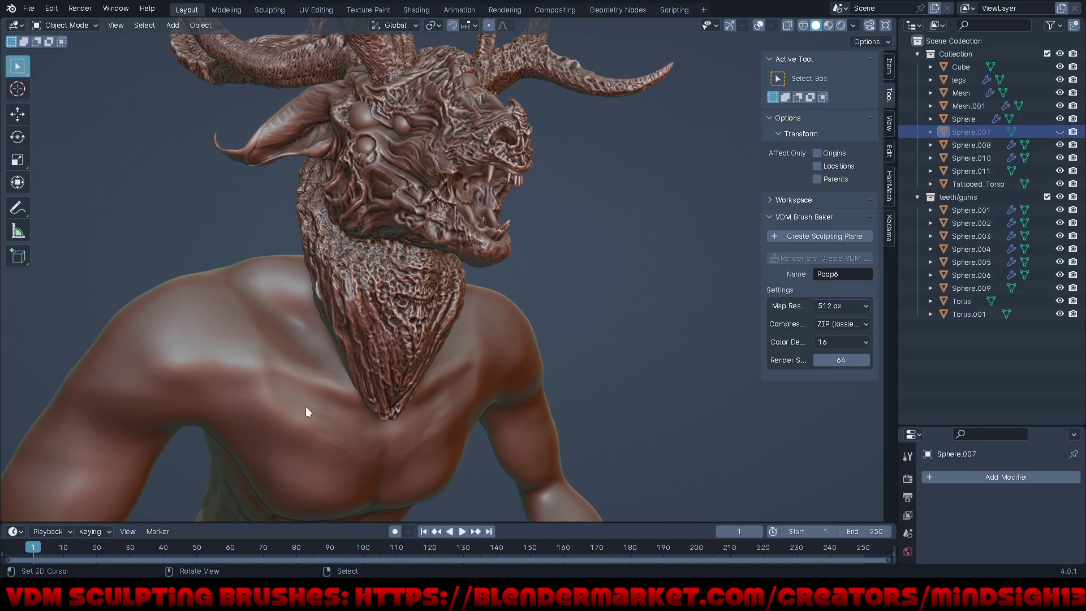
{"action": "left_click", "coordinate": [306, 404]}
{"action": "key", "text": "h"}
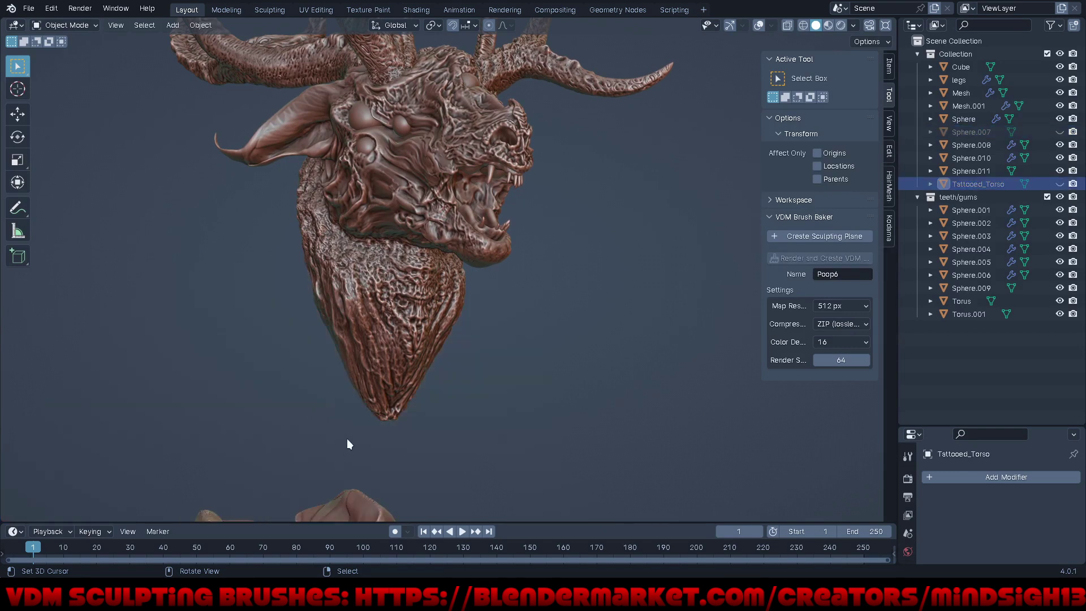
{"action": "middle_click_drag", "start_coordinate": [426, 214], "coordinate": [395, 459], "text": "ctrl"}
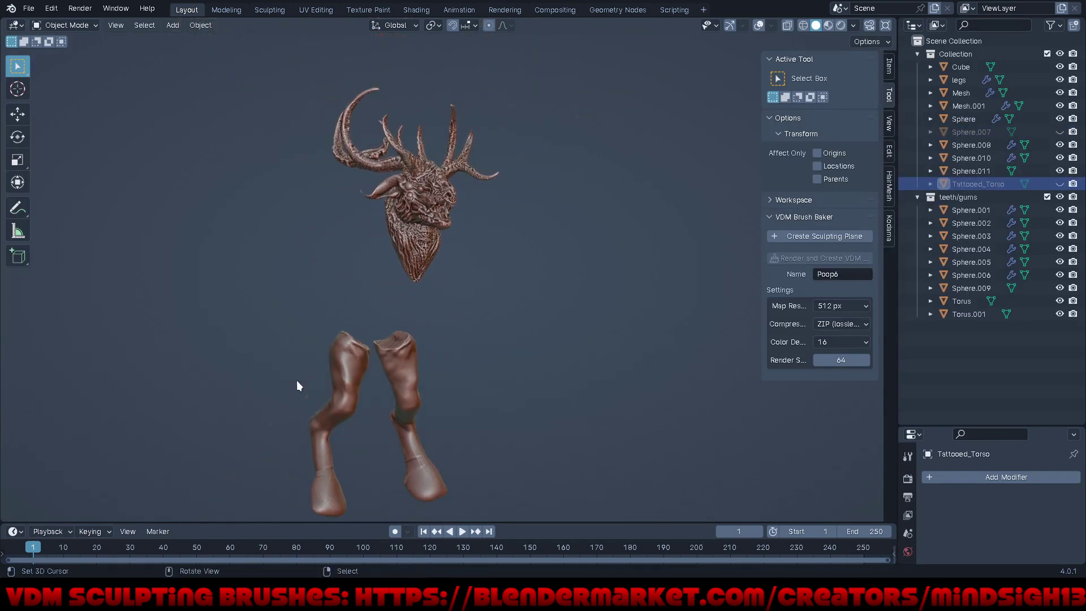
{"action": "left_click_drag", "start_coordinate": [276, 350], "coordinate": [487, 460]}
{"action": "key", "text": "h"}
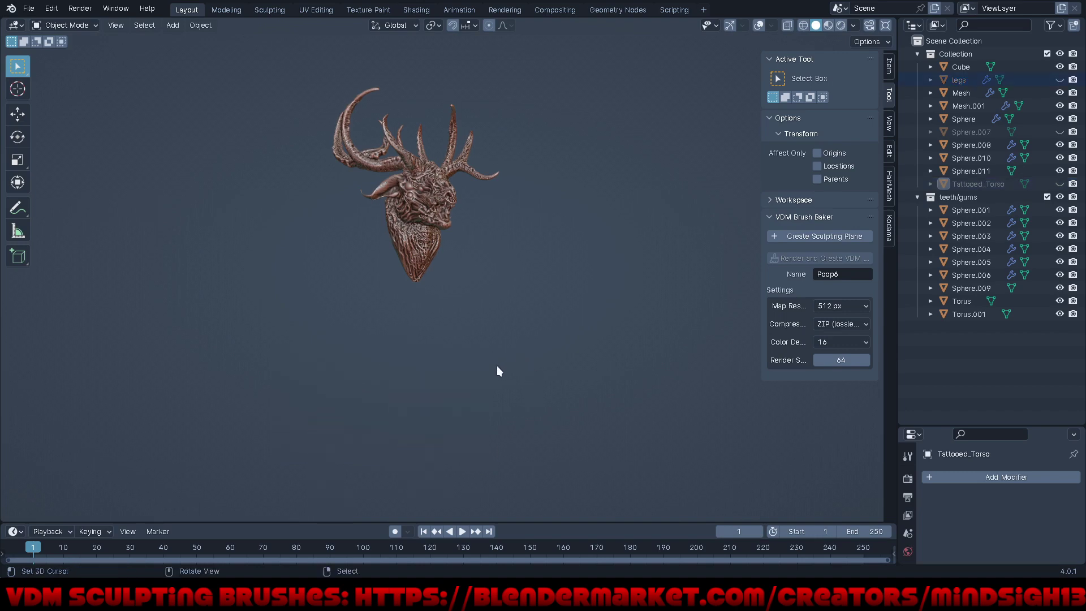
{"action": "left_click", "coordinate": [443, 240]}
{"action": "mouse_move", "coordinate": [443, 240]}
{"action": "middle_mouse_down"}
{"action": "mouse_move", "coordinate": [425, 178]}
{"action": "mouse_move", "coordinate": [439, 135]}
{"action": "mouse_move", "coordinate": [537, 236]}
{"action": "mouse_move", "coordinate": [480, 234]}
{"action": "mouse_move", "coordinate": [511, 212]}
{"action": "mouse_move", "coordinate": [509, 290]}
{"action": "mouse_move", "coordinate": [534, 342]}
{"action": "mouse_move", "coordinate": [538, 298]}
{"action": "mouse_move", "coordinate": [553, 304]}
{"action": "mouse_move", "coordinate": [538, 302]}
{"action": "mouse_move", "coordinate": [553, 292]}
{"action": "middle_mouse_up"}
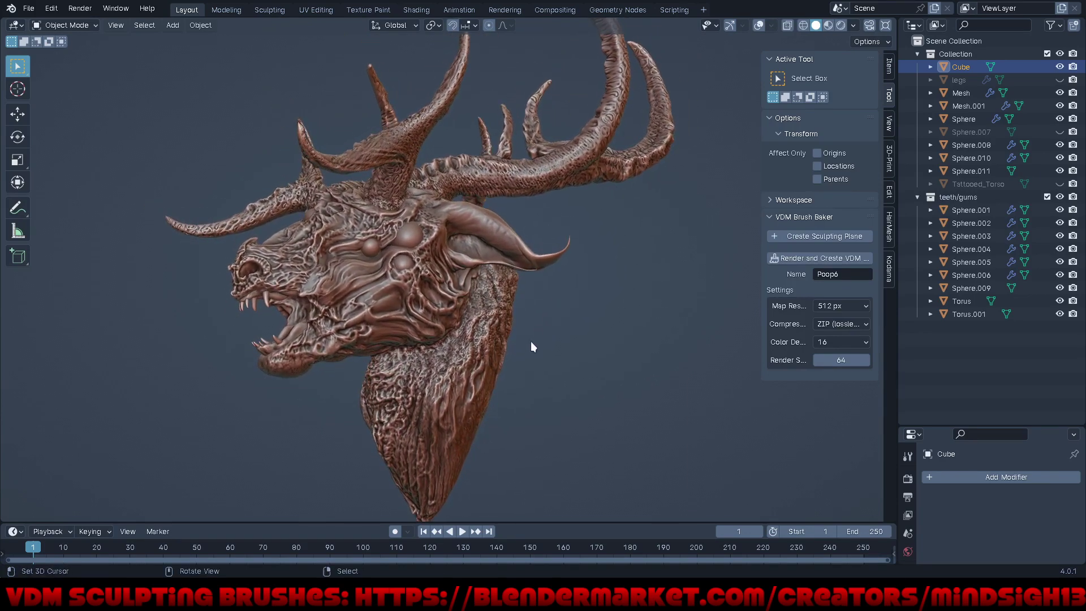
Step: Save the creature head scene as windigo_001.blend from the Ctrl+S save pie menu
{"action": "mouse_move", "coordinate": [531, 343]}
{"action": "middle_mouse_down"}
{"action": "mouse_move", "coordinate": [574, 340]}
{"action": "mouse_move", "coordinate": [530, 354]}
{"action": "mouse_move", "coordinate": [509, 340]}
{"action": "mouse_move", "coordinate": [615, 395]}
{"action": "mouse_move", "coordinate": [504, 361]}
{"action": "middle_mouse_up"}
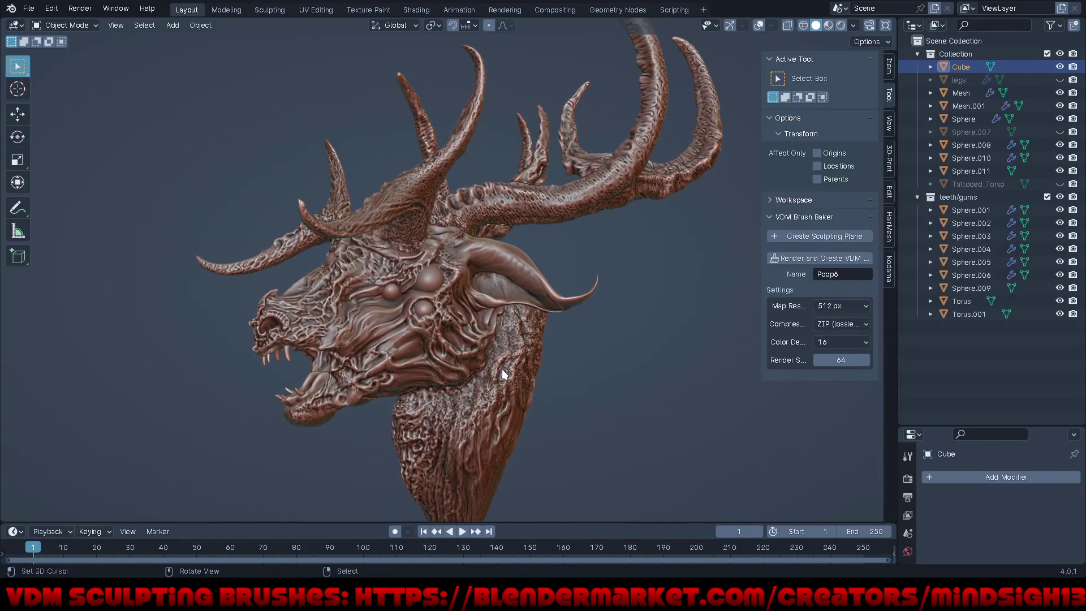
{"action": "mouse_move", "coordinate": [490, 361]}
{"action": "middle_mouse_down"}
{"action": "mouse_move", "coordinate": [512, 353]}
{"action": "mouse_move", "coordinate": [617, 392]}
{"action": "mouse_move", "coordinate": [591, 456]}
{"action": "mouse_move", "coordinate": [632, 408]}
{"action": "mouse_move", "coordinate": [633, 364]}
{"action": "mouse_move", "coordinate": [654, 353]}
{"action": "mouse_move", "coordinate": [582, 327]}
{"action": "middle_mouse_up"}
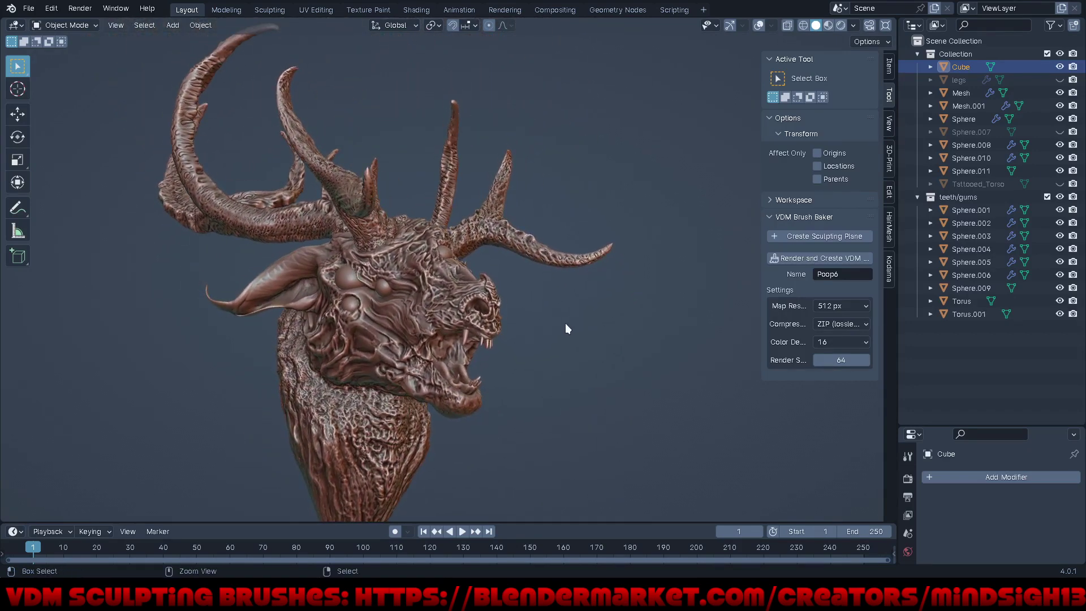
{"action": "key", "text": "ctrl+s"}
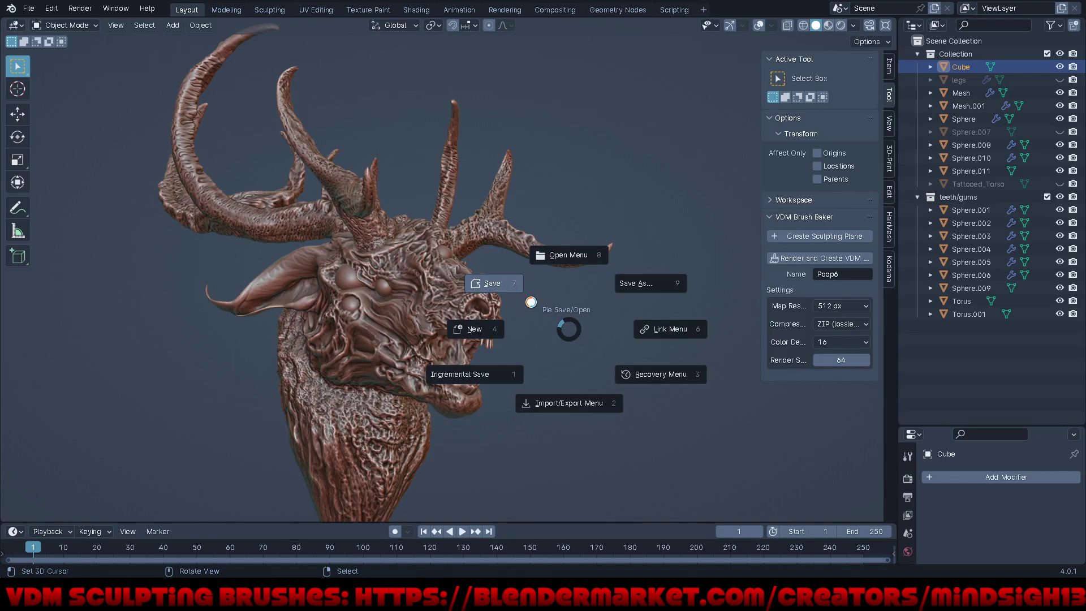
{"action": "left_click", "coordinate": [533, 302]}
{"action": "mouse_move", "coordinate": [555, 307]}
{"action": "middle_mouse_down"}
{"action": "mouse_move", "coordinate": [569, 329]}
{"action": "mouse_move", "coordinate": [439, 347]}
{"action": "mouse_move", "coordinate": [456, 378]}
{"action": "mouse_move", "coordinate": [551, 349]}
{"action": "mouse_move", "coordinate": [483, 314]}
{"action": "mouse_move", "coordinate": [511, 247]}
{"action": "mouse_move", "coordinate": [475, 294]}
{"action": "middle_mouse_up"}
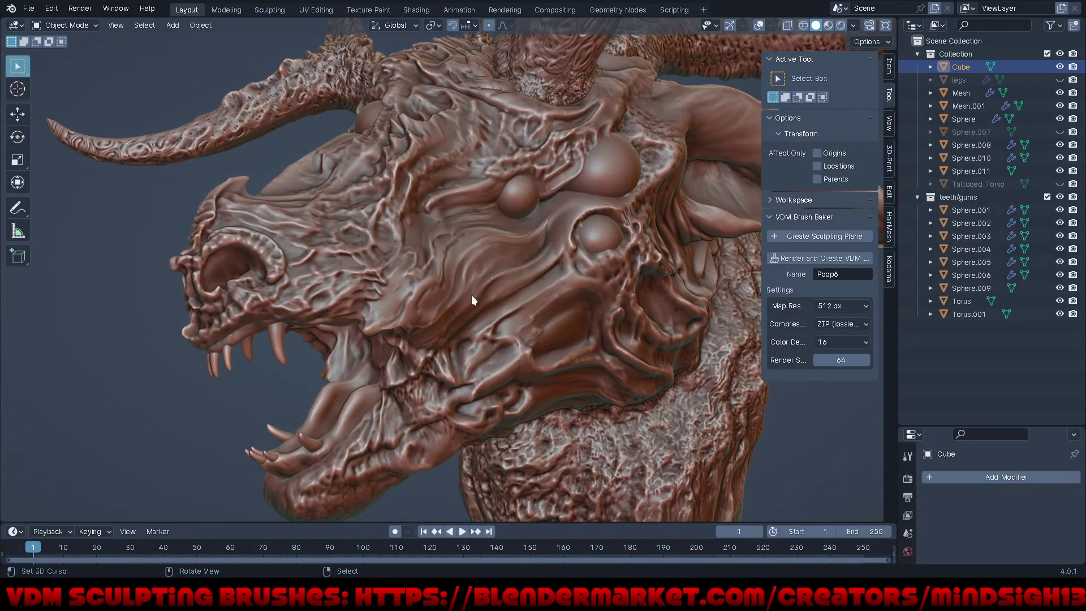
{"action": "key", "text": "ctrl+Tab"}
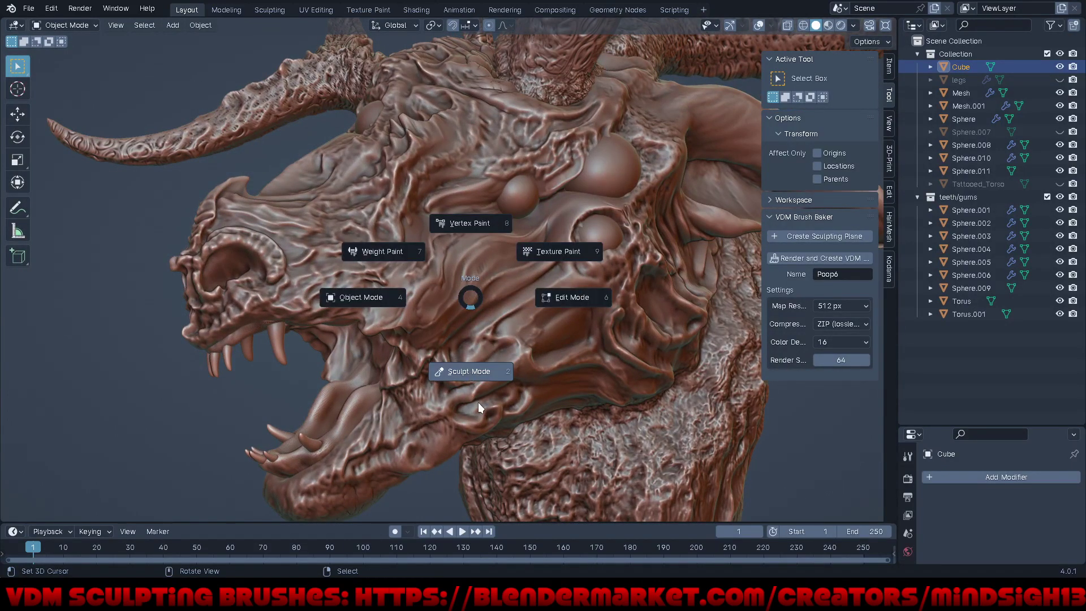
Step: Switch the head to Sculpt Mode, maximise the viewport and orbit to a three-quarter view
{"action": "left_click", "coordinate": [476, 402]}
{"action": "key", "text": "ctrl+alt+space"}
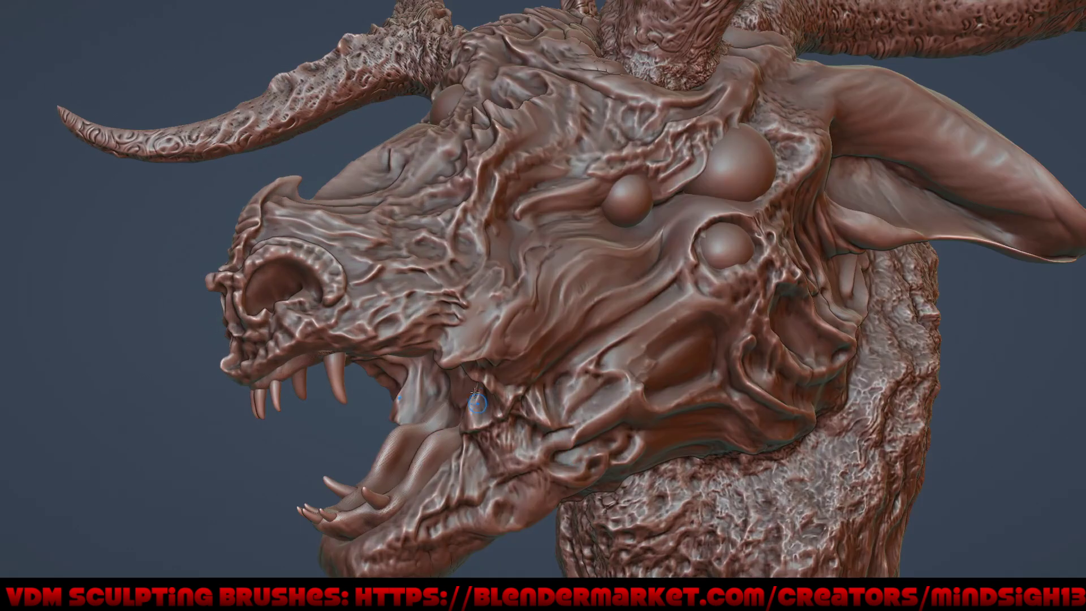
{"action": "scroll", "coordinate": [472, 293], "scroll_direction": "down", "scroll_amount": 6}
{"action": "mouse_move", "coordinate": [473, 292]}
{"action": "middle_mouse_down"}
{"action": "mouse_move", "coordinate": [624, 378]}
{"action": "mouse_move", "coordinate": [543, 283]}
{"action": "middle_mouse_up"}
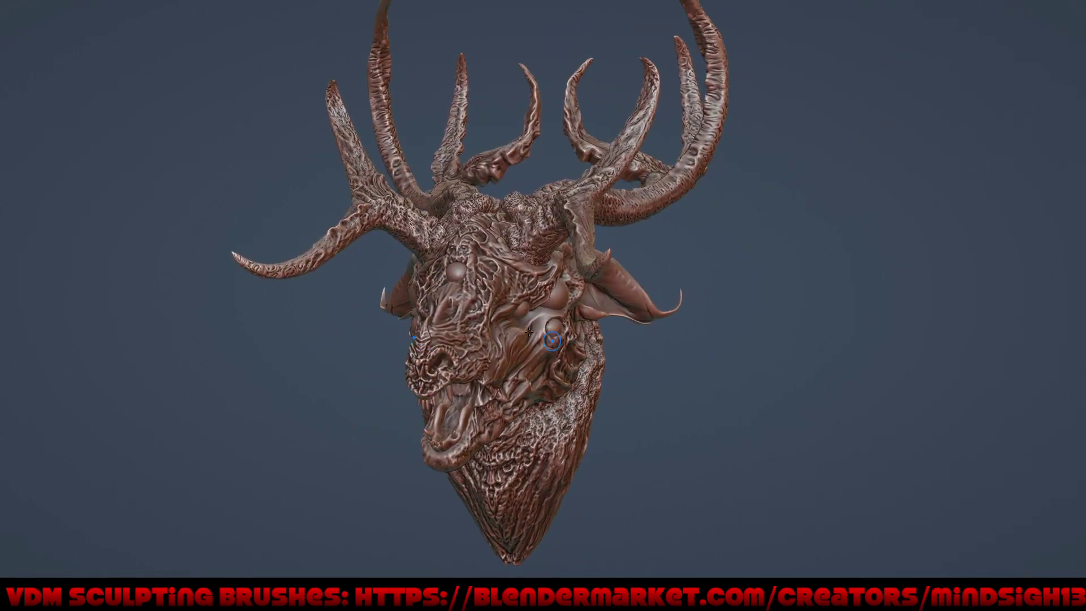
{"action": "scroll", "coordinate": [543, 283], "scroll_direction": "up", "scroll_amount": 3}
{"action": "scroll", "coordinate": [543, 283], "scroll_direction": "up", "scroll_amount": 2}
{"action": "scroll", "coordinate": [531, 277], "scroll_direction": "up", "scroll_amount": 2}
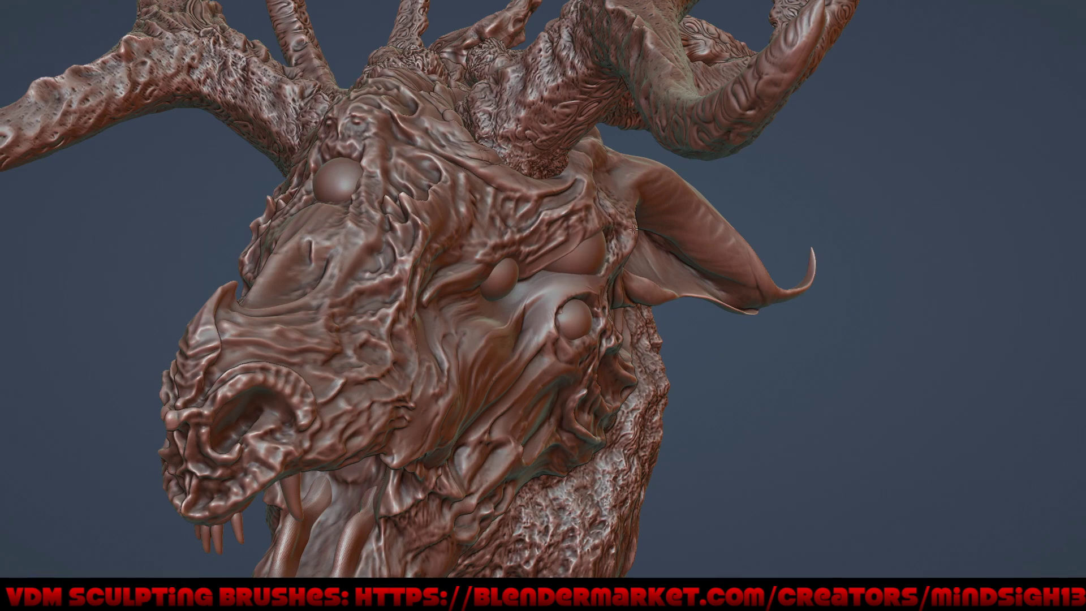
{"action": "middle_click_drag", "start_coordinate": [634, 228], "coordinate": [608, 223]}
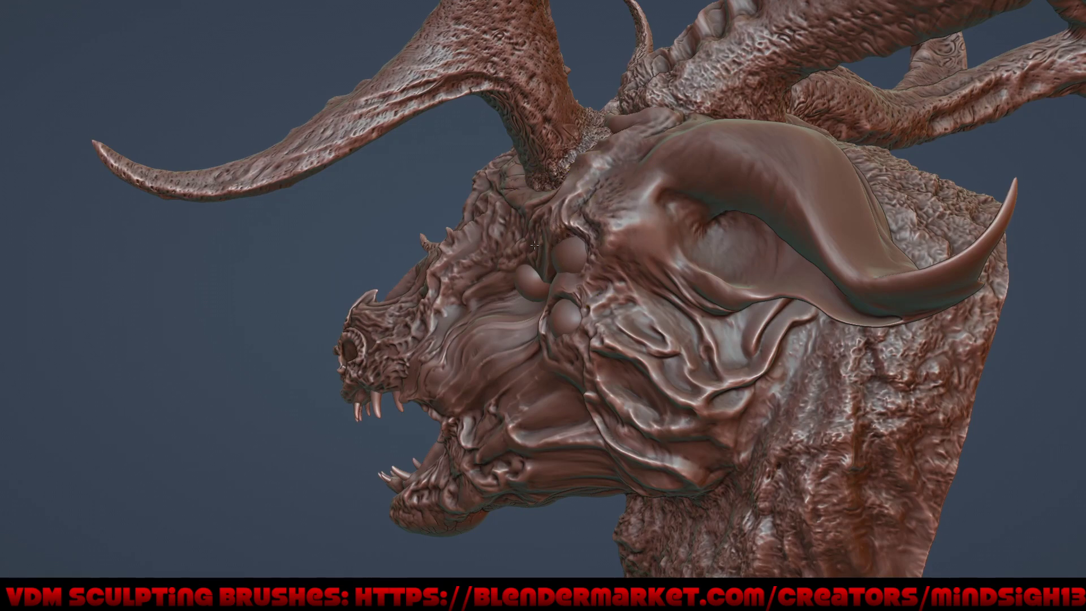
{"action": "mouse_move", "coordinate": [528, 246]}
{"action": "middle_mouse_down"}
{"action": "mouse_move", "coordinate": [665, 317]}
{"action": "mouse_move", "coordinate": [569, 308]}
{"action": "middle_mouse_up"}
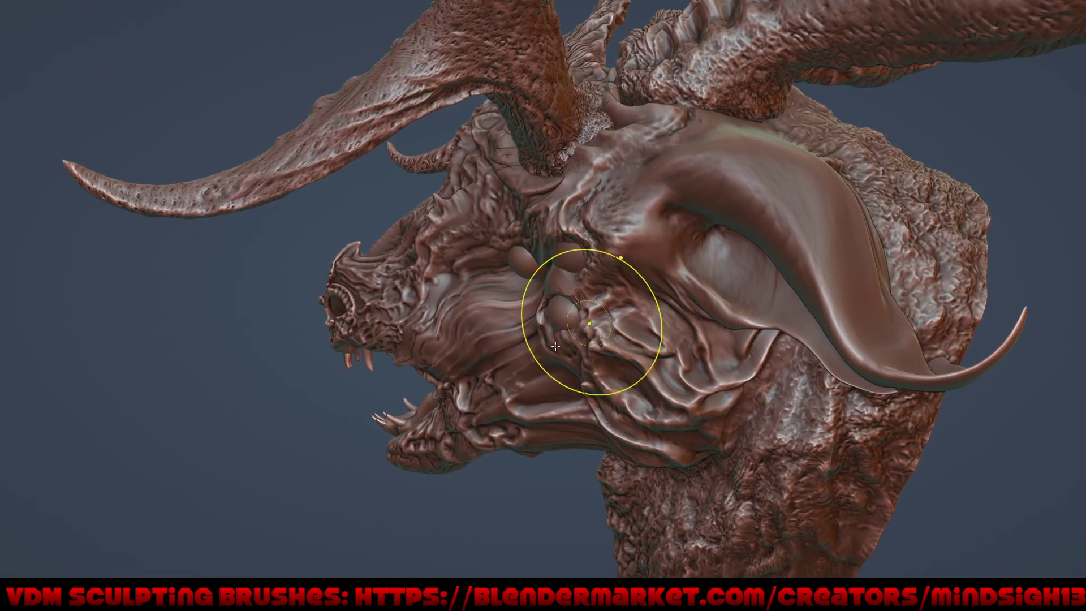
Step: Reshape both eye sockets symmetrically from a straight front view
{"action": "middle_click_drag", "start_coordinate": [555, 346], "coordinate": [572, 351]}
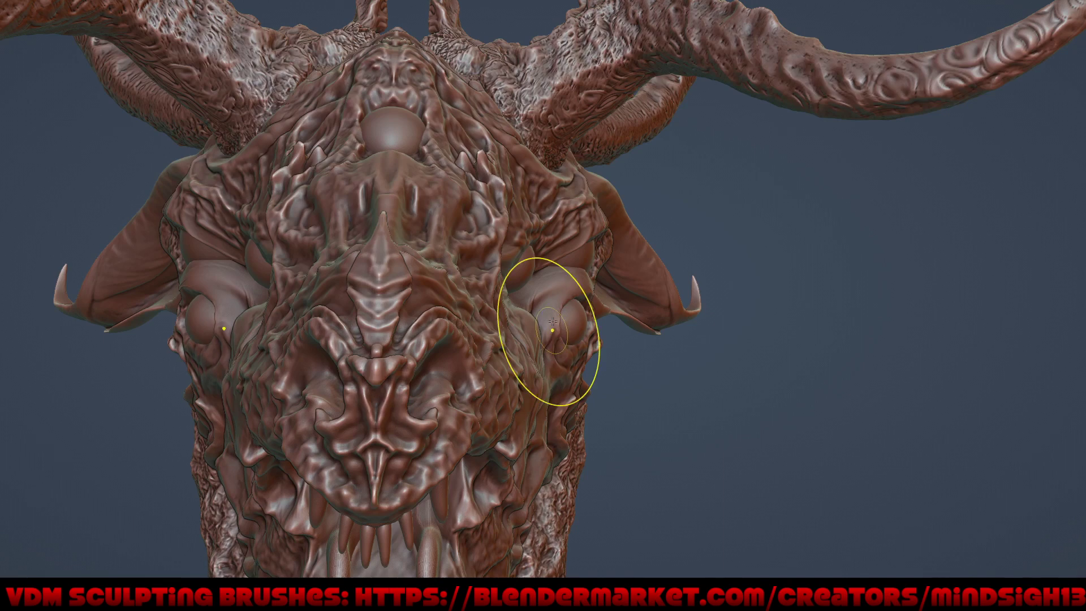
{"action": "left_click_drag", "start_coordinate": [550, 302], "coordinate": [553, 293]}
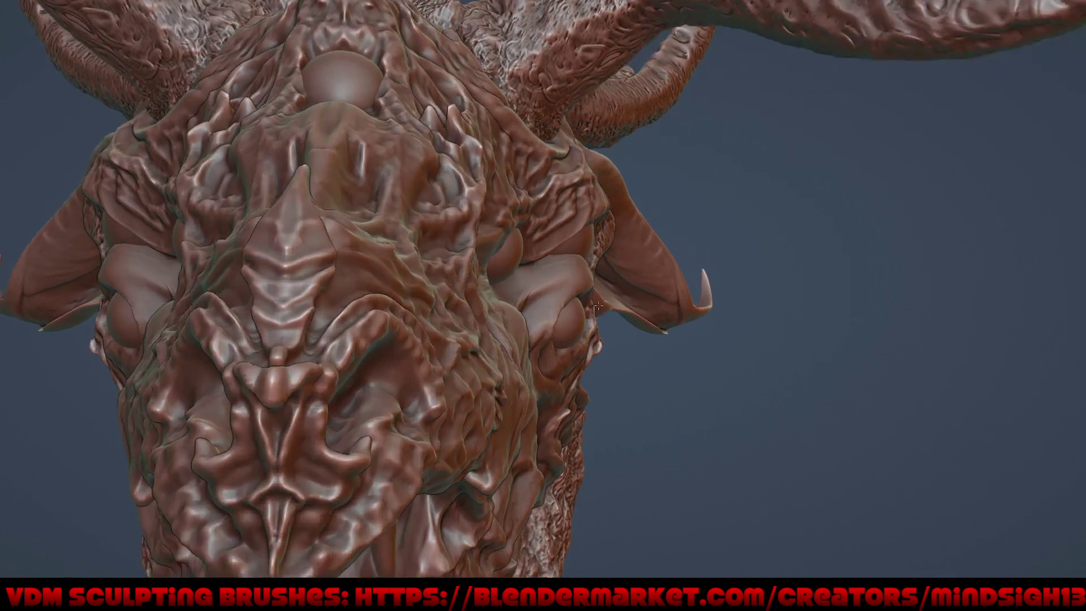
{"action": "middle_click_drag", "start_coordinate": [595, 346], "coordinate": [556, 284]}
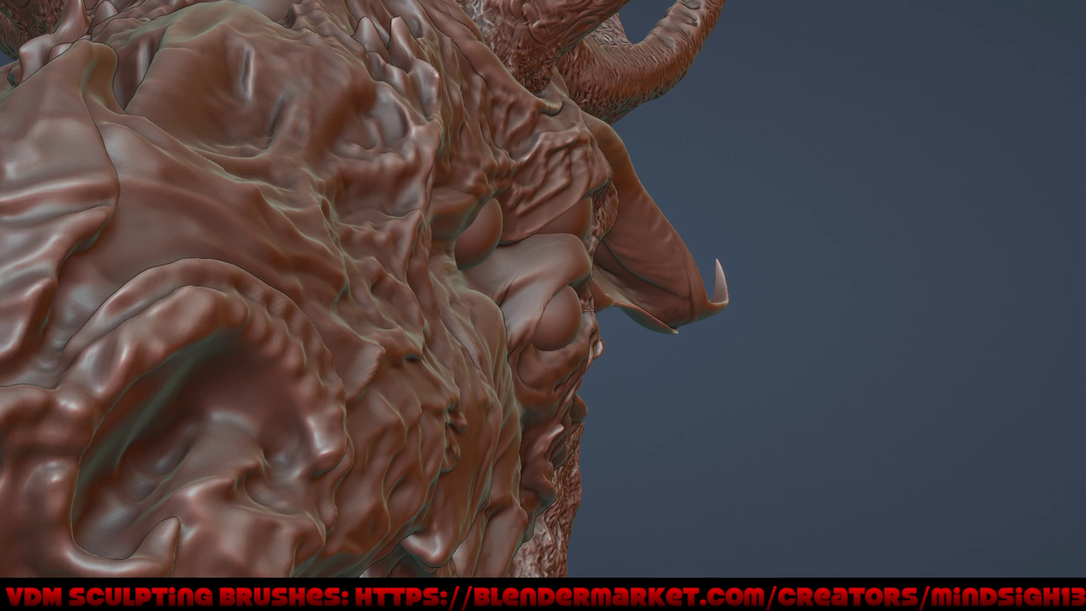
Step: Orbit and zoom around the head to review the blended eye bulges and horns
{"action": "middle_click_drag", "start_coordinate": [660, 287], "coordinate": [575, 315]}
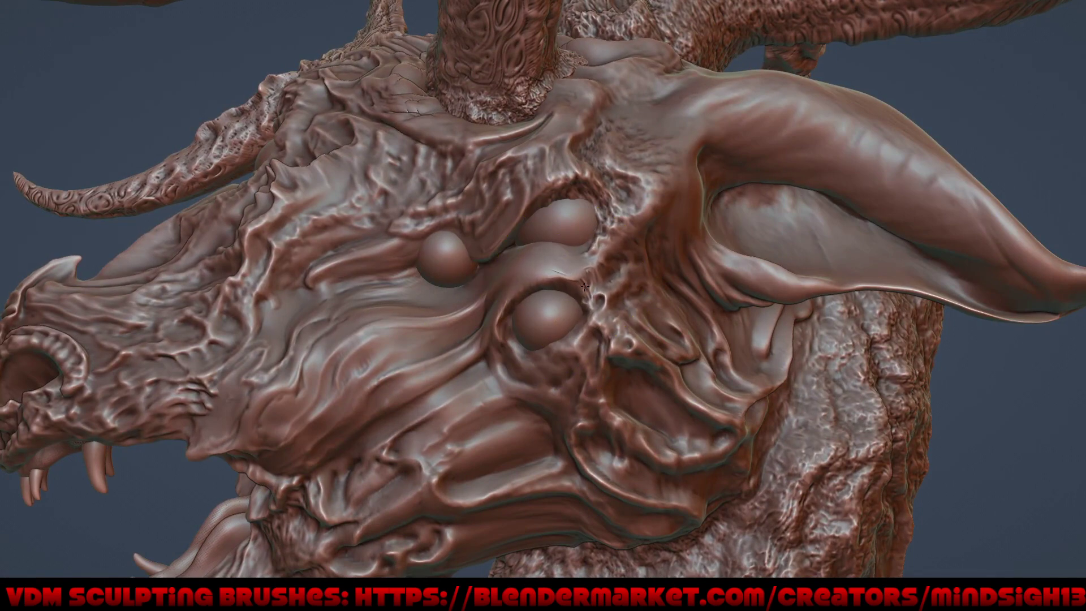
{"action": "scroll", "coordinate": [585, 287], "scroll_direction": "up", "scroll_amount": 2}
{"action": "scroll", "coordinate": [535, 235], "scroll_direction": "up", "scroll_amount": 2}
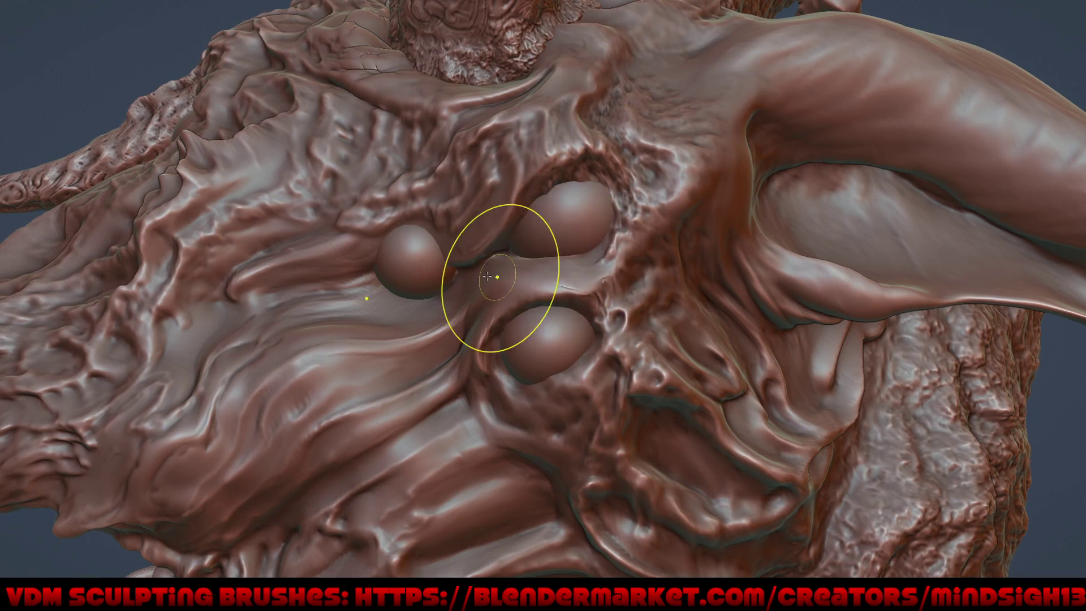
{"action": "mouse_move", "coordinate": [393, 230]}
{"action": "middle_mouse_down"}
{"action": "mouse_move", "coordinate": [516, 284]}
{"action": "mouse_move", "coordinate": [483, 274]}
{"action": "middle_mouse_up"}
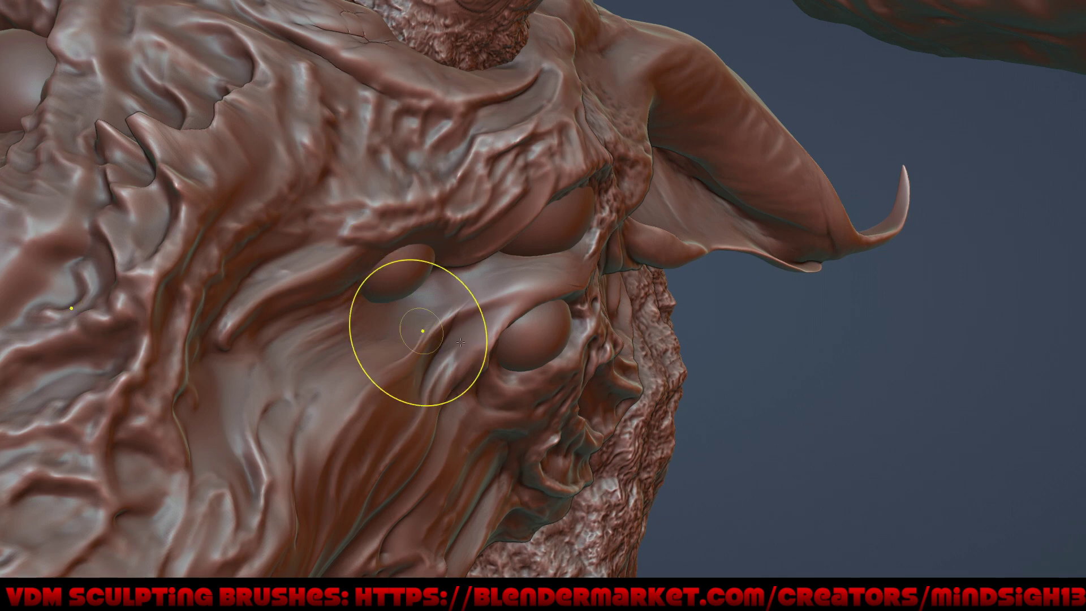
{"action": "right_click_drag", "start_coordinate": [417, 328], "coordinate": [364, 303]}
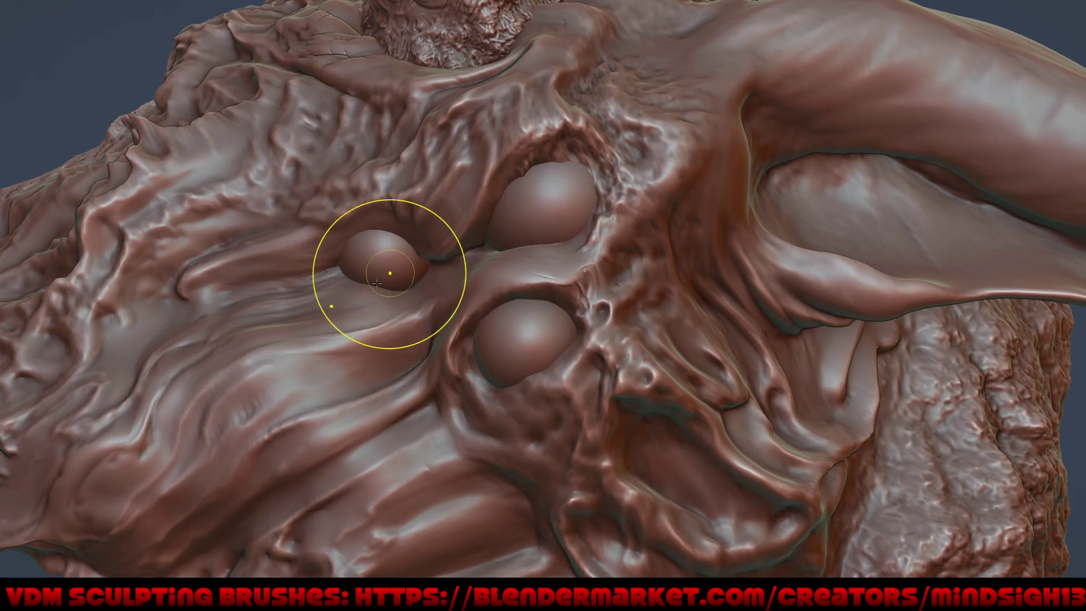
{"action": "mouse_move", "coordinate": [377, 282]}
{"action": "right_mouse_down"}
{"action": "mouse_move", "coordinate": [447, 279]}
{"action": "mouse_move", "coordinate": [437, 460]}
{"action": "mouse_move", "coordinate": [446, 468]}
{"action": "right_mouse_up"}
{"action": "mouse_move", "coordinate": [526, 407]}
{"action": "right_mouse_down"}
{"action": "mouse_move", "coordinate": [594, 346]}
{"action": "mouse_move", "coordinate": [605, 417]}
{"action": "mouse_move", "coordinate": [647, 460]}
{"action": "mouse_move", "coordinate": [709, 410]}
{"action": "mouse_move", "coordinate": [722, 375]}
{"action": "mouse_move", "coordinate": [665, 354]}
{"action": "mouse_move", "coordinate": [701, 280]}
{"action": "mouse_move", "coordinate": [629, 406]}
{"action": "mouse_move", "coordinate": [685, 393]}
{"action": "mouse_move", "coordinate": [574, 442]}
{"action": "right_mouse_up"}
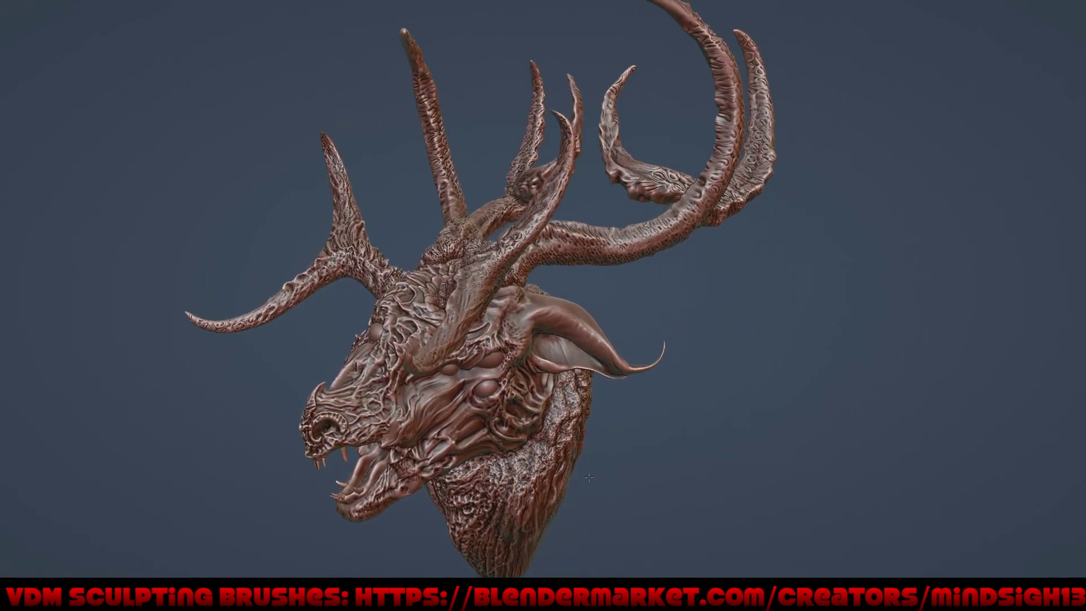
{"action": "mouse_move", "coordinate": [479, 352]}
{"action": "right_mouse_down"}
{"action": "mouse_move", "coordinate": [606, 401]}
{"action": "mouse_move", "coordinate": [536, 436]}
{"action": "mouse_move", "coordinate": [580, 416]}
{"action": "mouse_move", "coordinate": [624, 438]}
{"action": "right_mouse_up"}
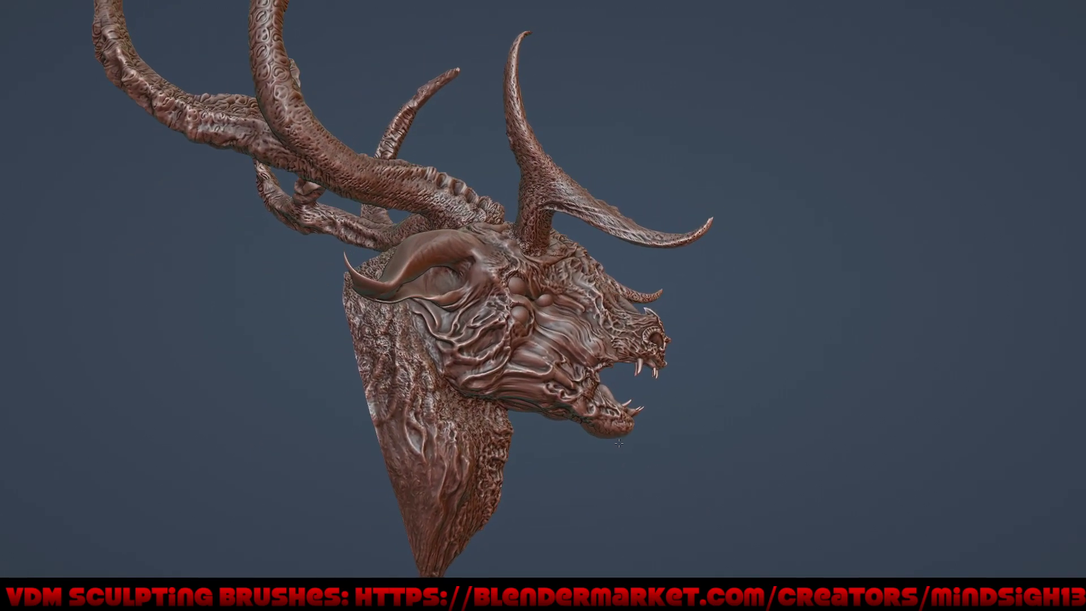
{"action": "mouse_move", "coordinate": [624, 439]}
{"action": "right_mouse_down"}
{"action": "mouse_move", "coordinate": [528, 445]}
{"action": "mouse_move", "coordinate": [476, 519]}
{"action": "mouse_move", "coordinate": [562, 417]}
{"action": "right_mouse_up"}
{"action": "mouse_move", "coordinate": [562, 416]}
{"action": "middle_mouse_down"}
{"action": "mouse_move", "coordinate": [590, 416]}
{"action": "mouse_move", "coordinate": [565, 420]}
{"action": "middle_mouse_up"}
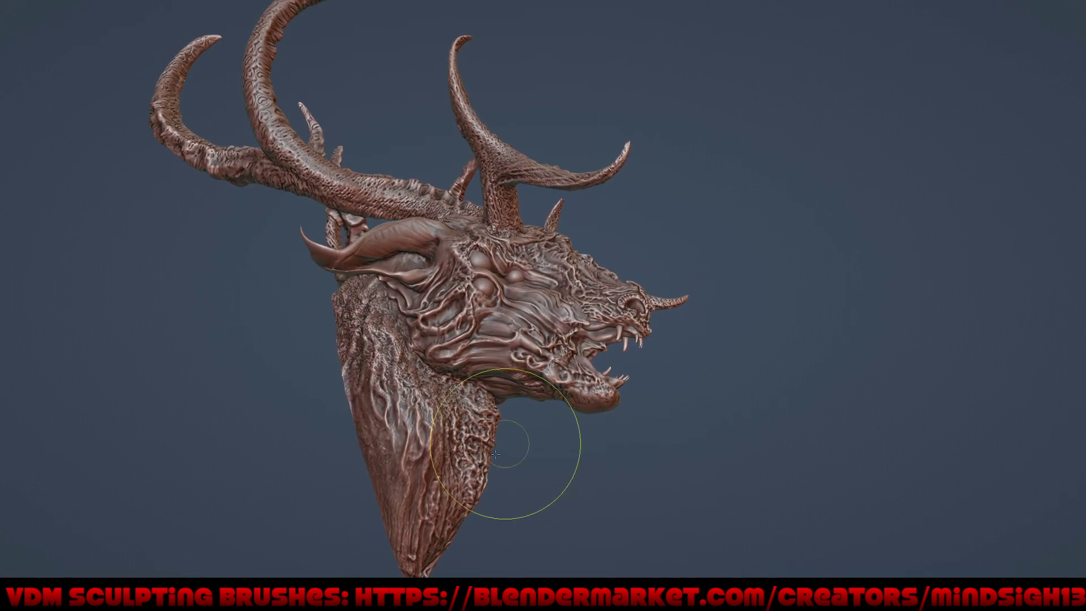
Step: Inspect the bust's cut base from below, then sculpt streaks into the neck
{"action": "mouse_move", "coordinate": [495, 454]}
{"action": "middle_mouse_down"}
{"action": "mouse_move", "coordinate": [545, 449]}
{"action": "mouse_move", "coordinate": [485, 358]}
{"action": "middle_mouse_up"}
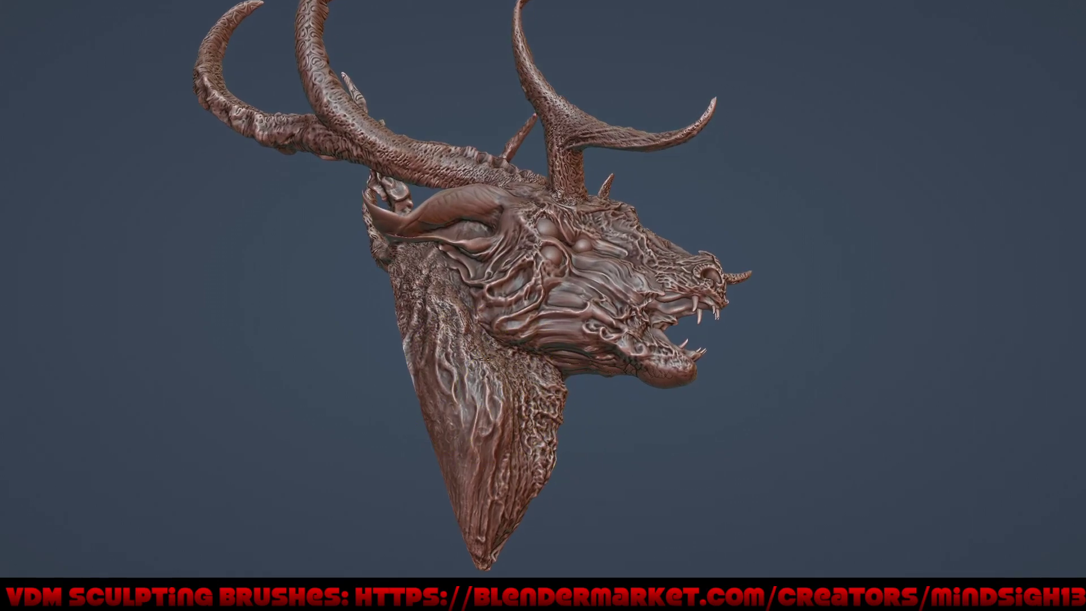
{"action": "scroll", "coordinate": [485, 359], "scroll_direction": "up", "scroll_amount": 2}
{"action": "scroll", "coordinate": [550, 274], "scroll_direction": "up", "scroll_amount": 2}
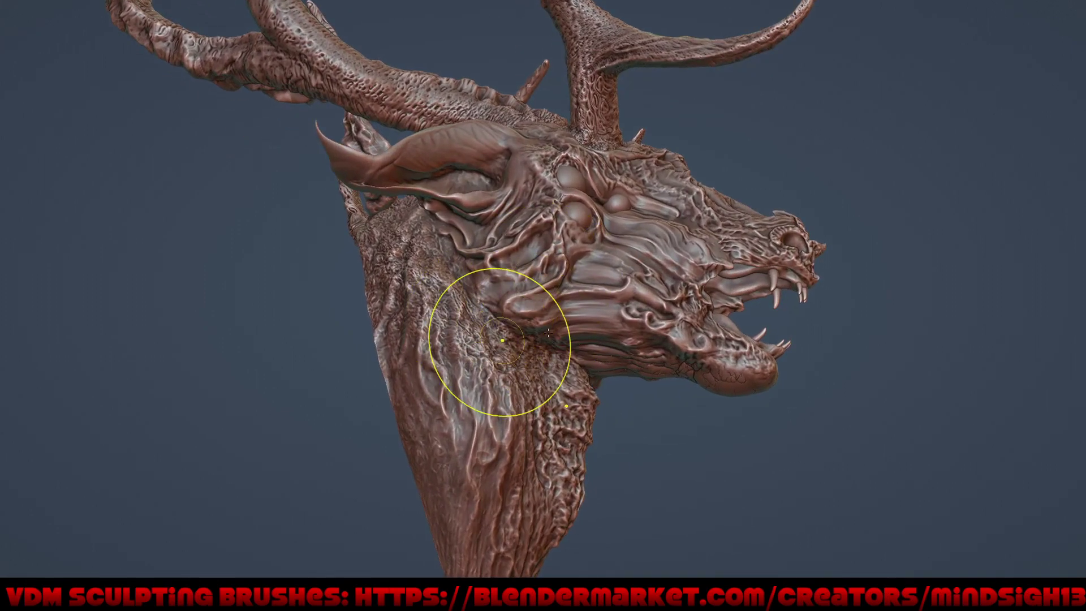
{"action": "mouse_move", "coordinate": [548, 334]}
{"action": "middle_mouse_down"}
{"action": "mouse_move", "coordinate": [480, 376]}
{"action": "mouse_move", "coordinate": [518, 371]}
{"action": "mouse_move", "coordinate": [478, 352]}
{"action": "middle_mouse_up"}
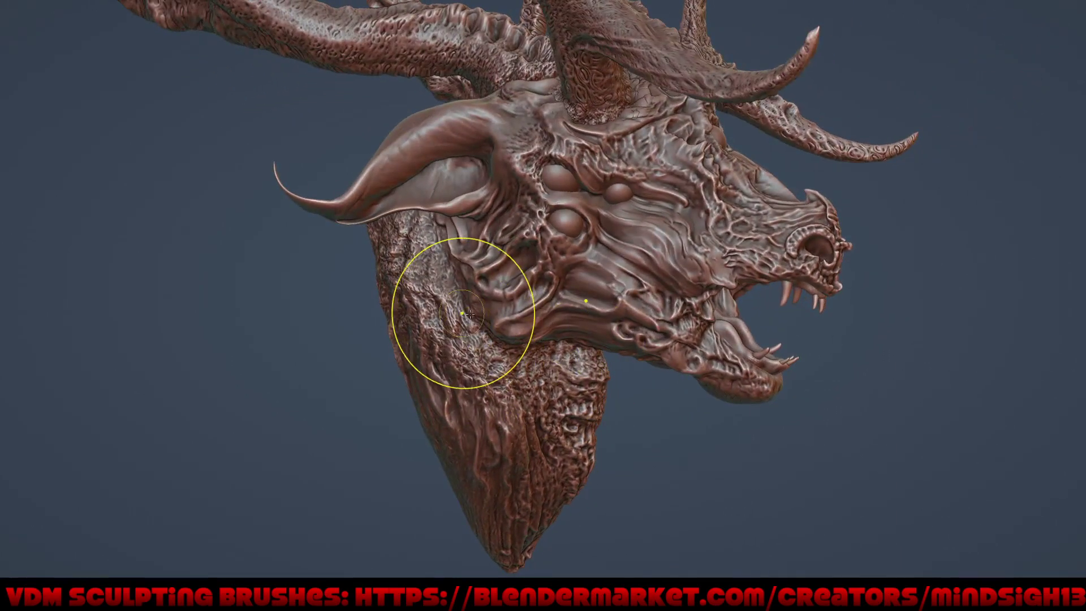
{"action": "mouse_move", "coordinate": [470, 313]}
{"action": "middle_mouse_down"}
{"action": "mouse_move", "coordinate": [533, 340]}
{"action": "mouse_move", "coordinate": [485, 315]}
{"action": "mouse_move", "coordinate": [498, 307]}
{"action": "mouse_move", "coordinate": [582, 364]}
{"action": "middle_mouse_up"}
{"action": "scroll", "coordinate": [544, 302], "scroll_direction": "up", "scroll_amount": 3}
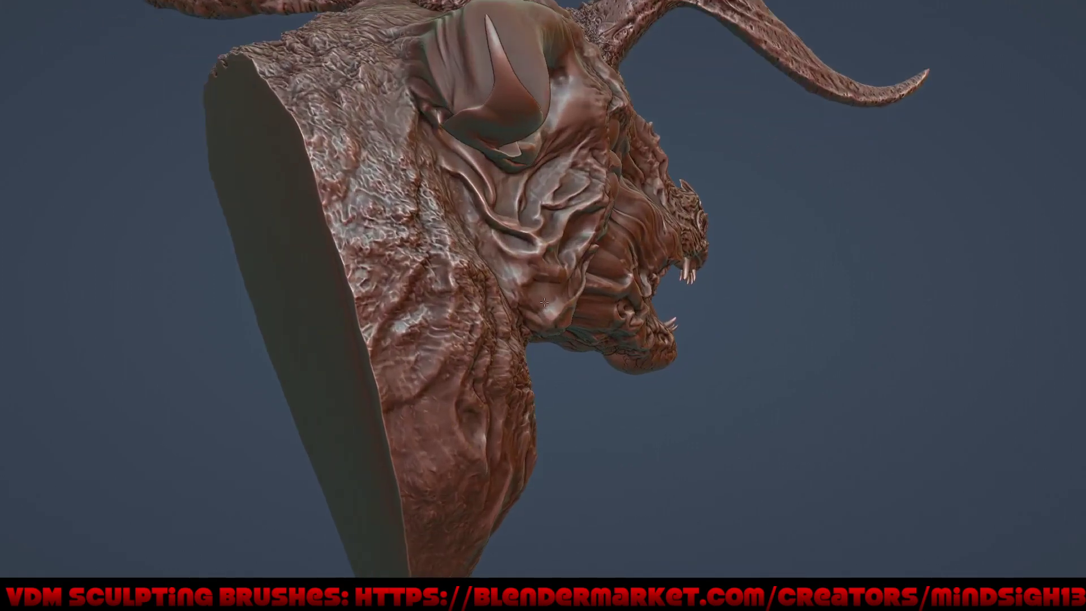
{"action": "middle_click_drag", "start_coordinate": [544, 302], "coordinate": [519, 336]}
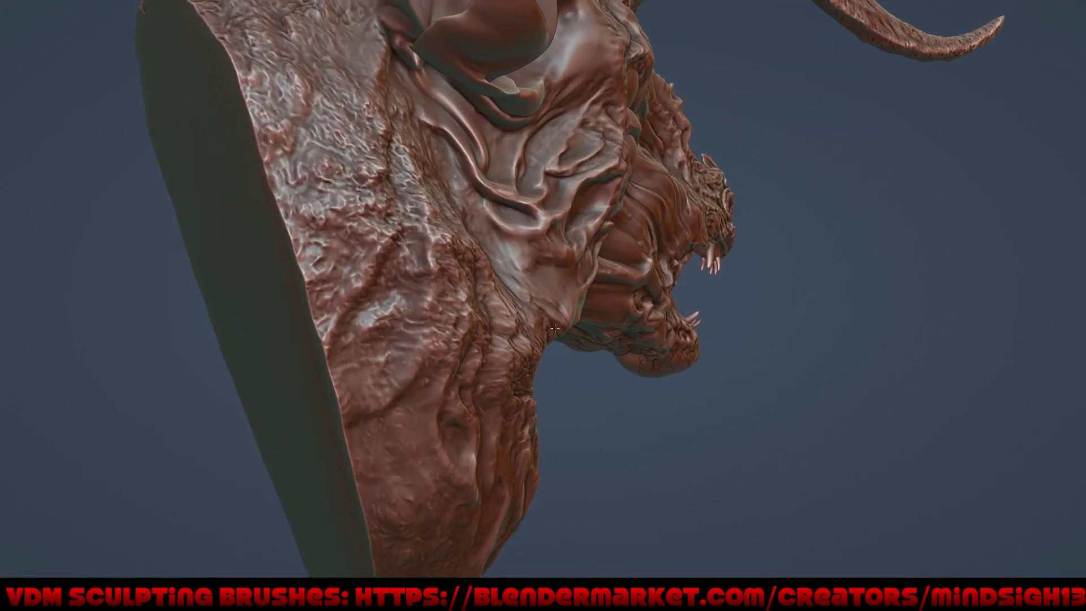
{"action": "mouse_move", "coordinate": [612, 336]}
{"action": "middle_mouse_down"}
{"action": "mouse_move", "coordinate": [502, 312]}
{"action": "mouse_move", "coordinate": [526, 328]}
{"action": "middle_mouse_up"}
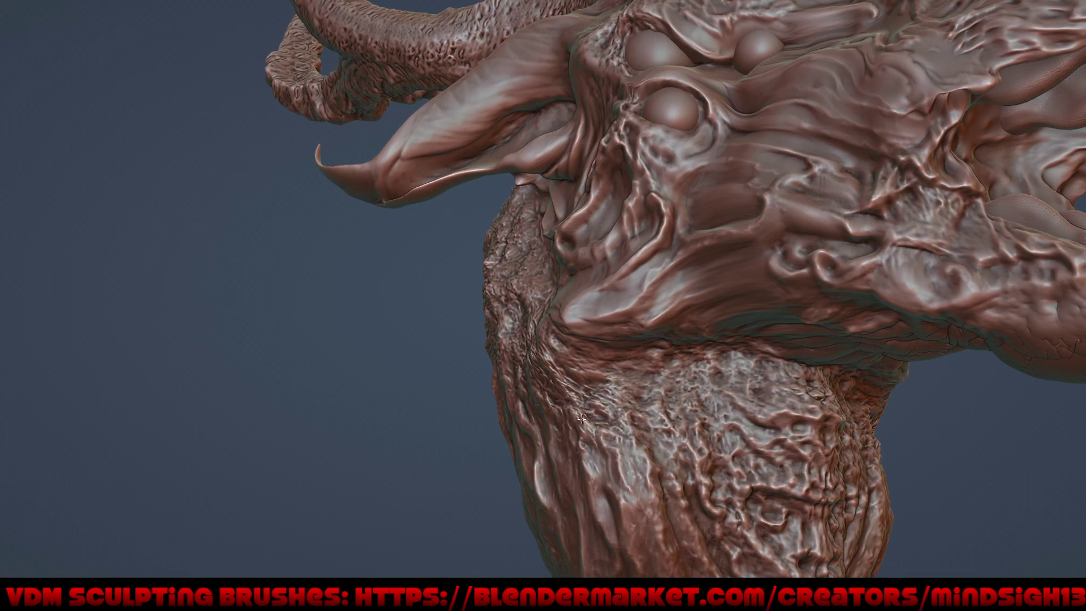
{"action": "left_click_drag", "start_coordinate": [566, 402], "coordinate": [542, 421]}
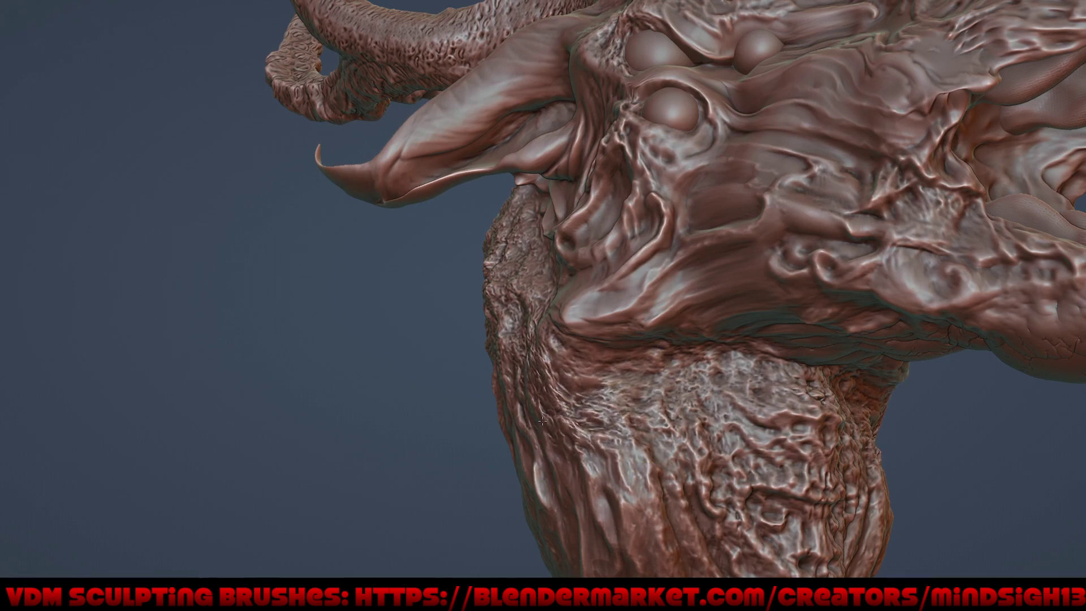
Step: Add wrinkles along the lower jaw, enlarge the chin bulge and build up the jaw-neck bulge
{"action": "scroll", "coordinate": [582, 322], "scroll_direction": "down", "scroll_amount": 5}
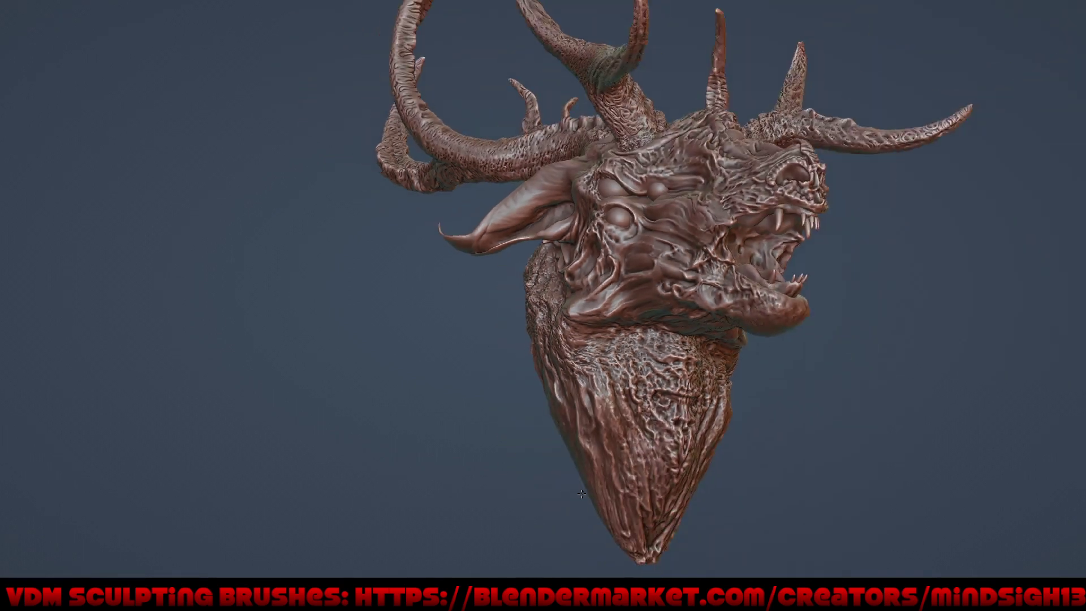
{"action": "mouse_move", "coordinate": [582, 322]}
{"action": "middle_mouse_down"}
{"action": "mouse_move", "coordinate": [623, 454]}
{"action": "mouse_move", "coordinate": [667, 434]}
{"action": "mouse_move", "coordinate": [563, 396]}
{"action": "mouse_move", "coordinate": [564, 432]}
{"action": "mouse_move", "coordinate": [754, 428]}
{"action": "mouse_move", "coordinate": [723, 413]}
{"action": "middle_mouse_up"}
{"action": "scroll", "coordinate": [562, 396], "scroll_direction": "down", "scroll_amount": 2}
{"action": "scroll", "coordinate": [552, 328], "scroll_direction": "up", "scroll_amount": 2}
{"action": "scroll", "coordinate": [552, 328], "scroll_direction": "up", "scroll_amount": 1}
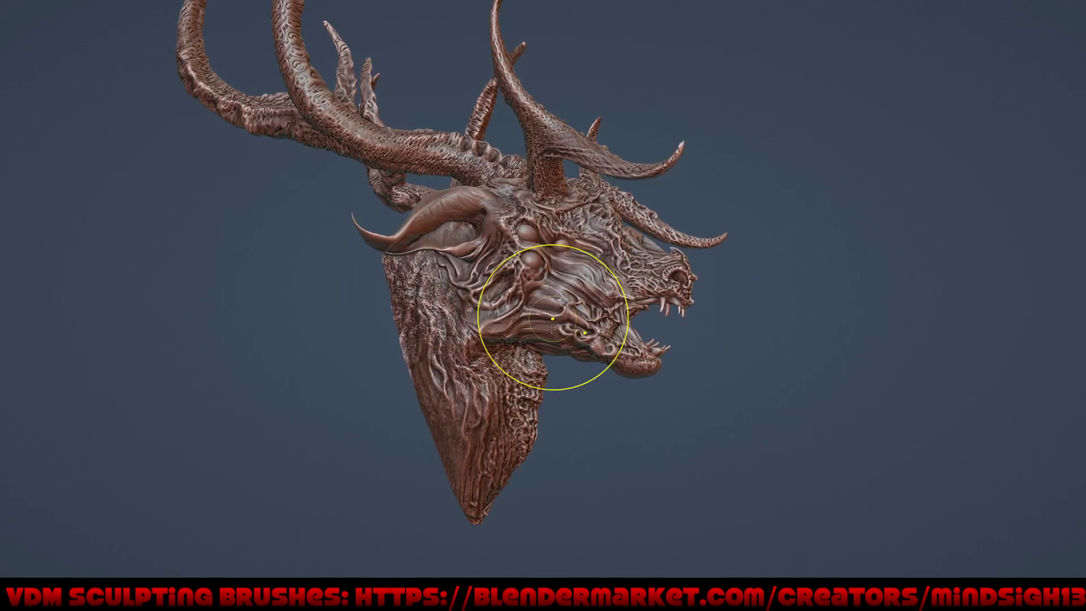
{"action": "mouse_move", "coordinate": [587, 338]}
{"action": "middle_mouse_down"}
{"action": "mouse_move", "coordinate": [544, 351]}
{"action": "mouse_move", "coordinate": [521, 276]}
{"action": "middle_mouse_up"}
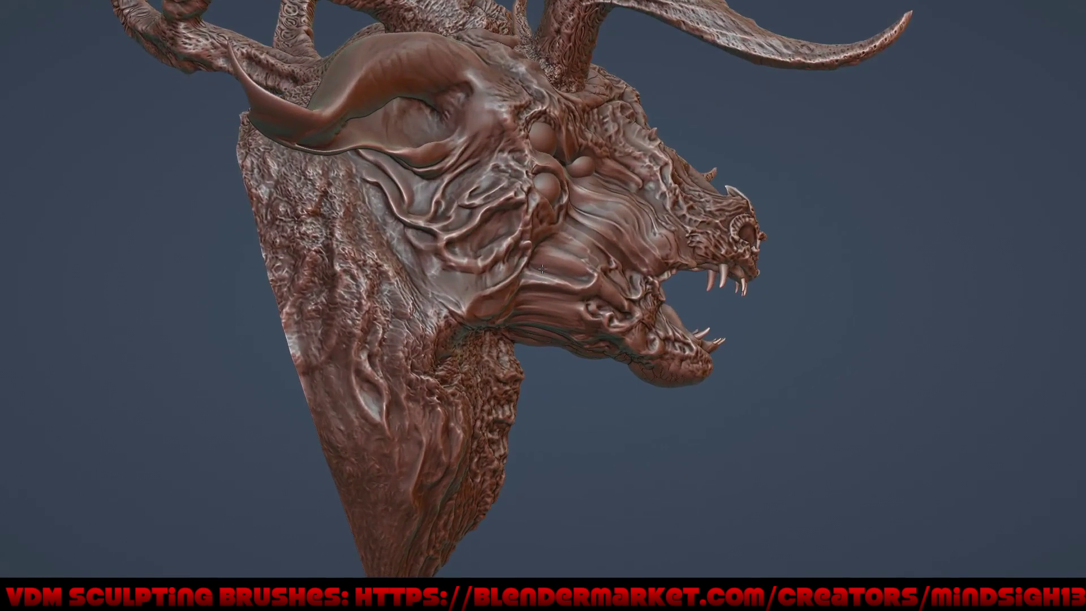
{"action": "scroll", "coordinate": [521, 275], "scroll_direction": "up", "scroll_amount": 3}
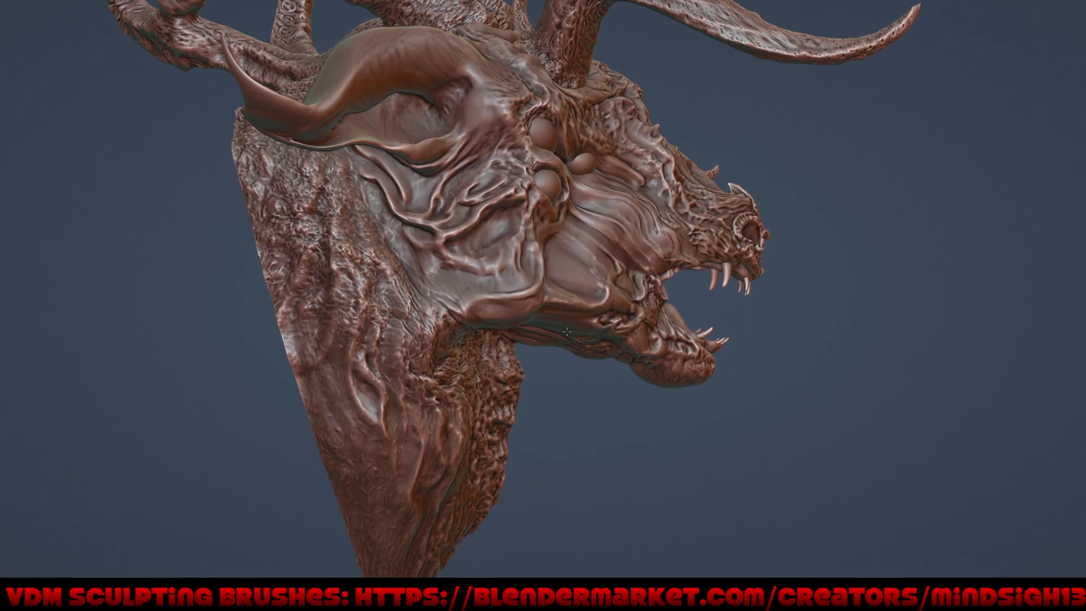
{"action": "mouse_move", "coordinate": [617, 340]}
{"action": "left_mouse_down"}
{"action": "mouse_move", "coordinate": [654, 327]}
{"action": "mouse_move", "coordinate": [714, 336]}
{"action": "mouse_move", "coordinate": [690, 387]}
{"action": "left_mouse_up"}
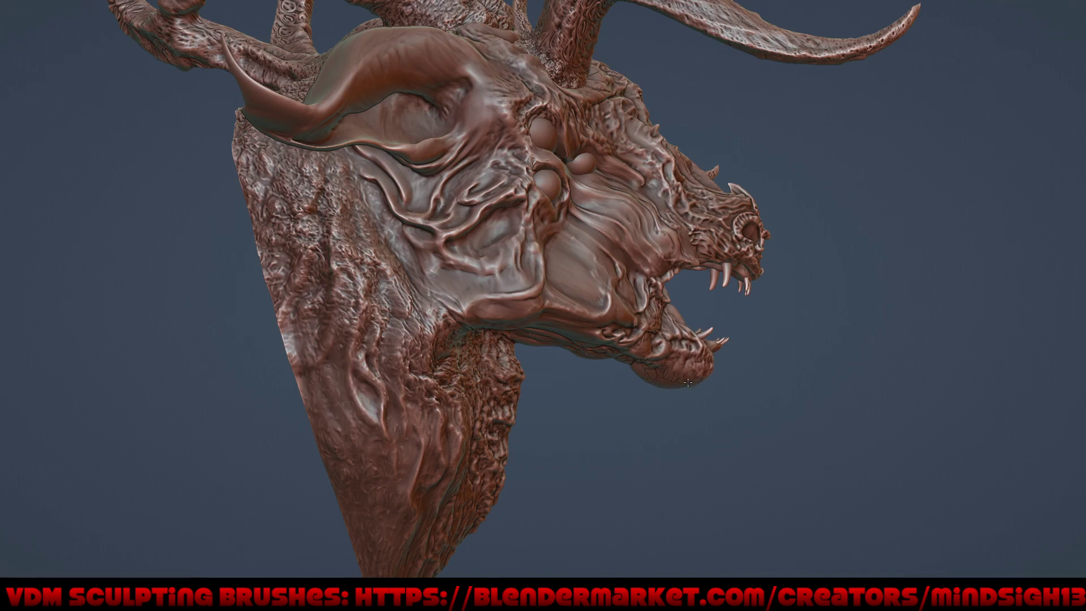
{"action": "left_click_drag", "start_coordinate": [650, 405], "coordinate": [646, 397]}
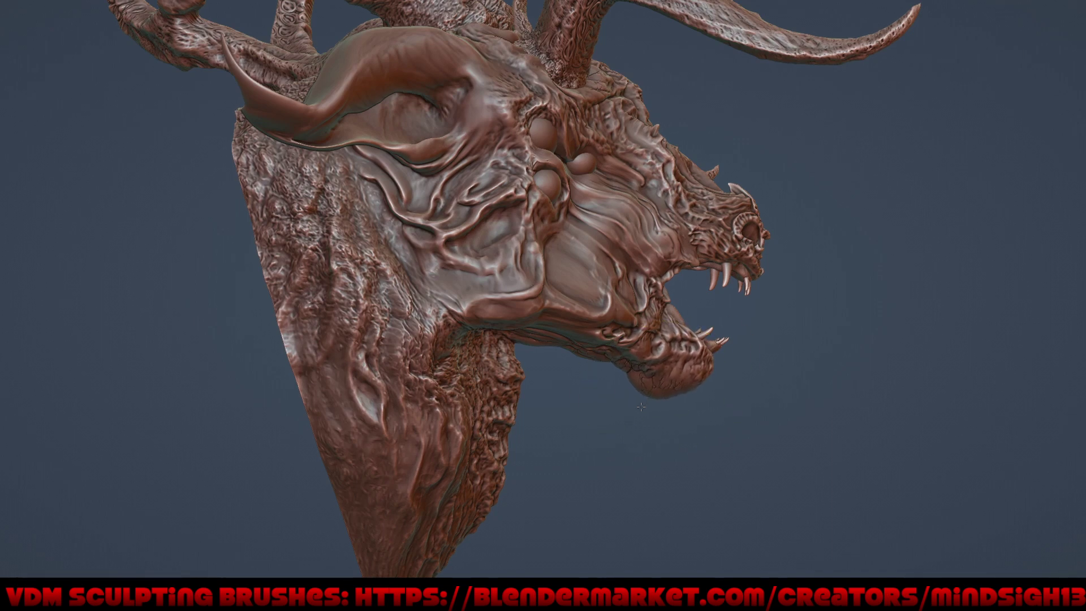
{"action": "mouse_move", "coordinate": [509, 325]}
{"action": "left_mouse_down"}
{"action": "mouse_move", "coordinate": [473, 309]}
{"action": "mouse_move", "coordinate": [483, 296]}
{"action": "left_mouse_up"}
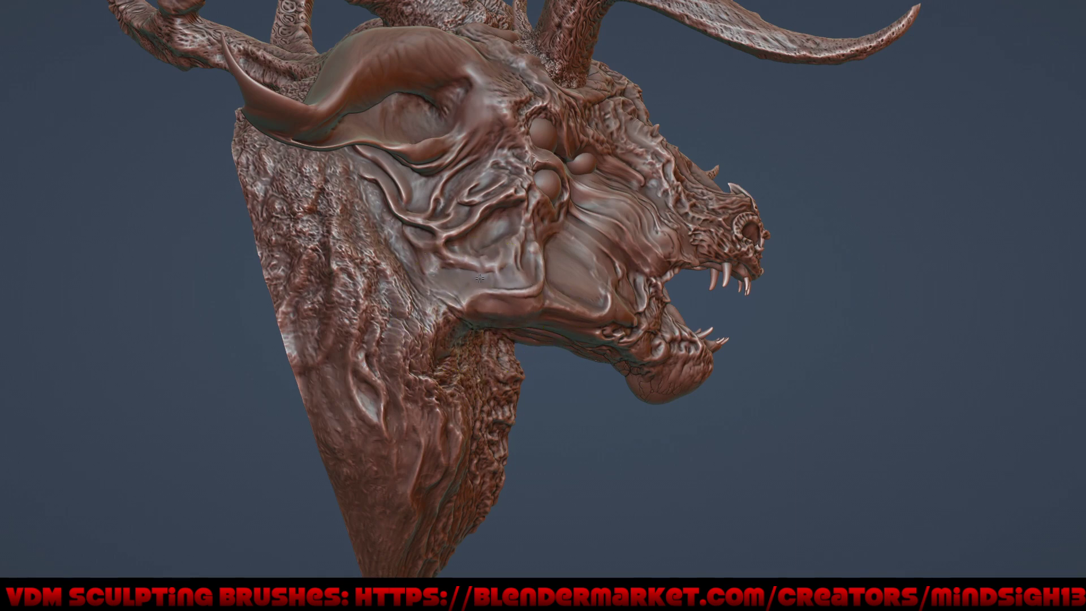
Step: Carve ridges and a fold into the cheek below and around the eye bulbs
{"action": "left_click_drag", "start_coordinate": [531, 251], "coordinate": [521, 273]}
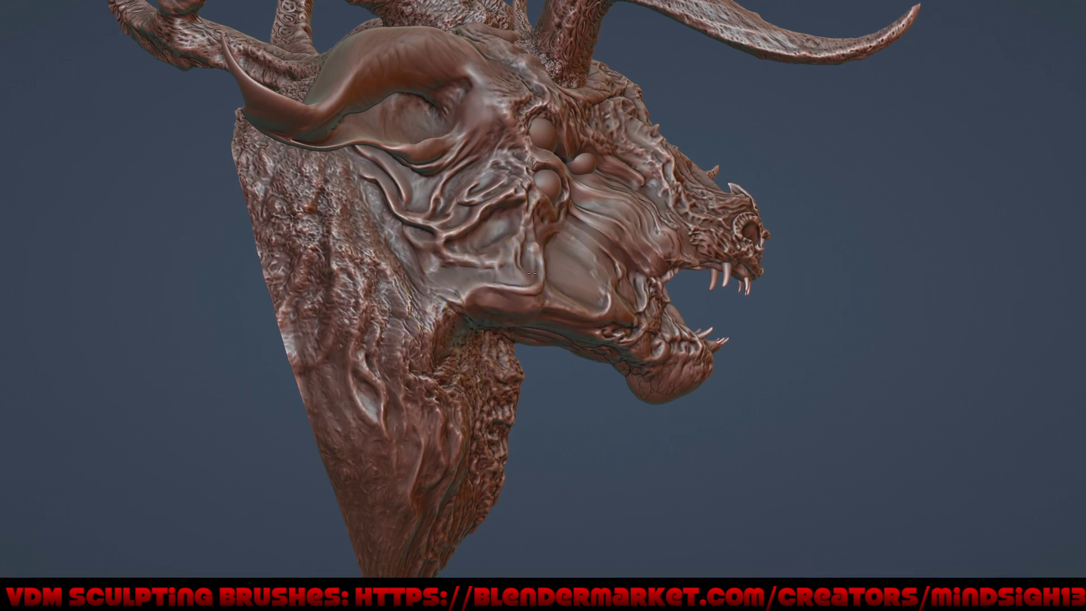
{"action": "left_click_drag", "start_coordinate": [519, 164], "coordinate": [548, 161]}
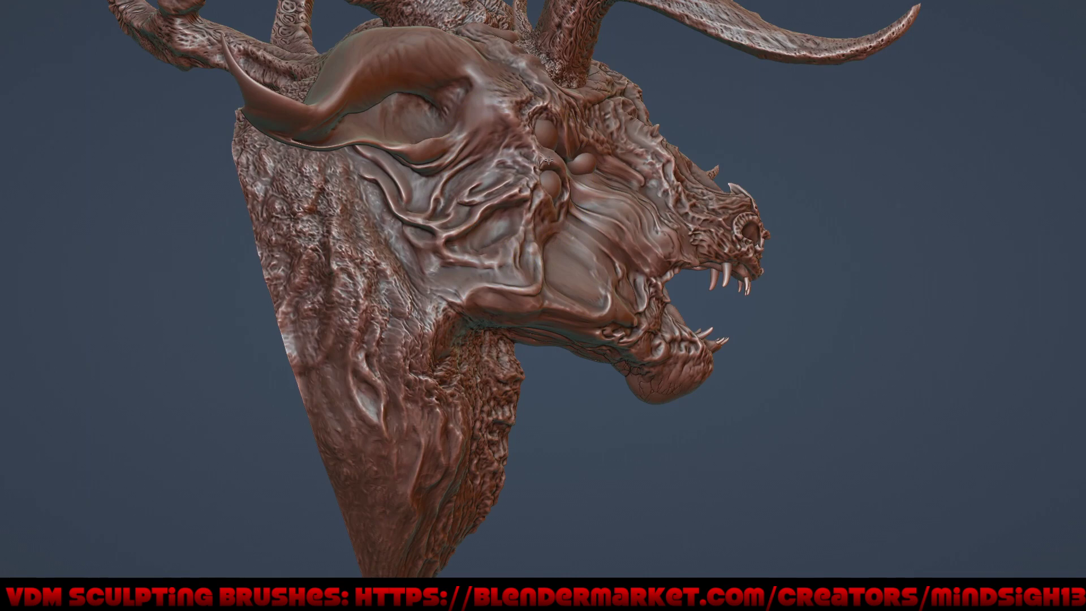
{"action": "left_click_drag", "start_coordinate": [558, 218], "coordinate": [541, 242]}
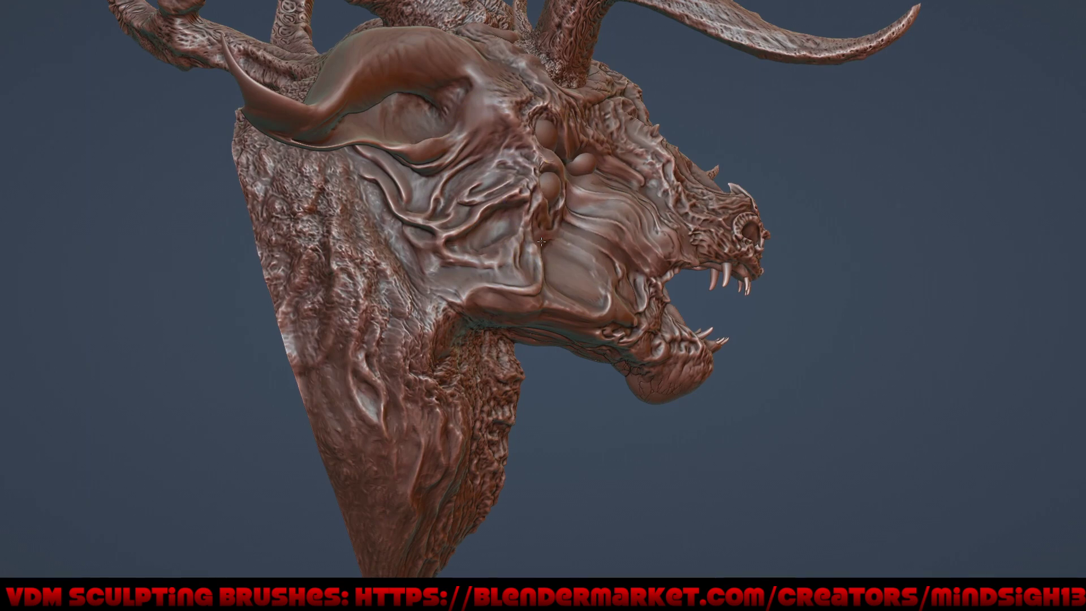
{"action": "mouse_move", "coordinate": [560, 194]}
{"action": "left_mouse_down"}
{"action": "mouse_move", "coordinate": [576, 176]}
{"action": "mouse_move", "coordinate": [560, 189]}
{"action": "left_mouse_up"}
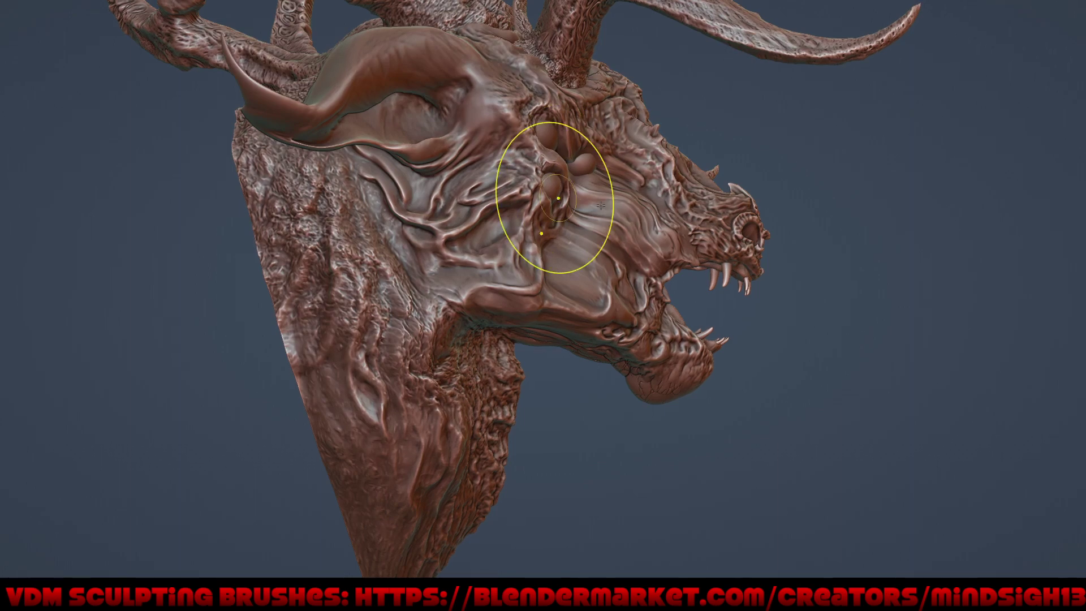
{"action": "mouse_move", "coordinate": [550, 206]}
{"action": "middle_mouse_down"}
{"action": "mouse_move", "coordinate": [630, 221]}
{"action": "mouse_move", "coordinate": [649, 208]}
{"action": "mouse_move", "coordinate": [461, 240]}
{"action": "middle_mouse_up"}
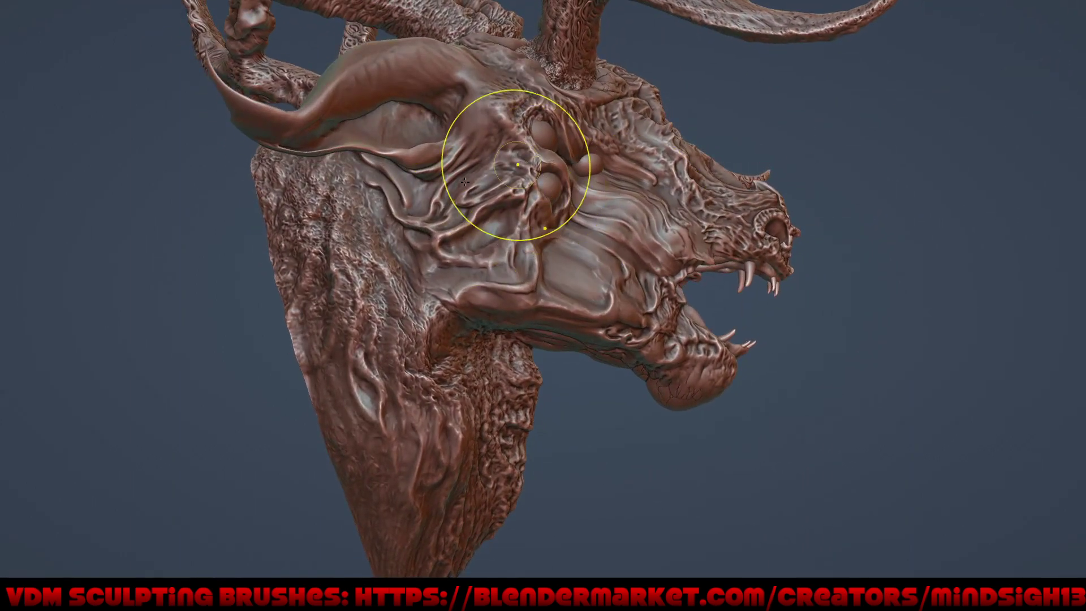
Step: Switch to the Clay Strips brush and lay streaky clay strokes across the cheek and neck
{"action": "key", "text": "q"}
{"action": "left_click", "coordinate": [368, 332]}
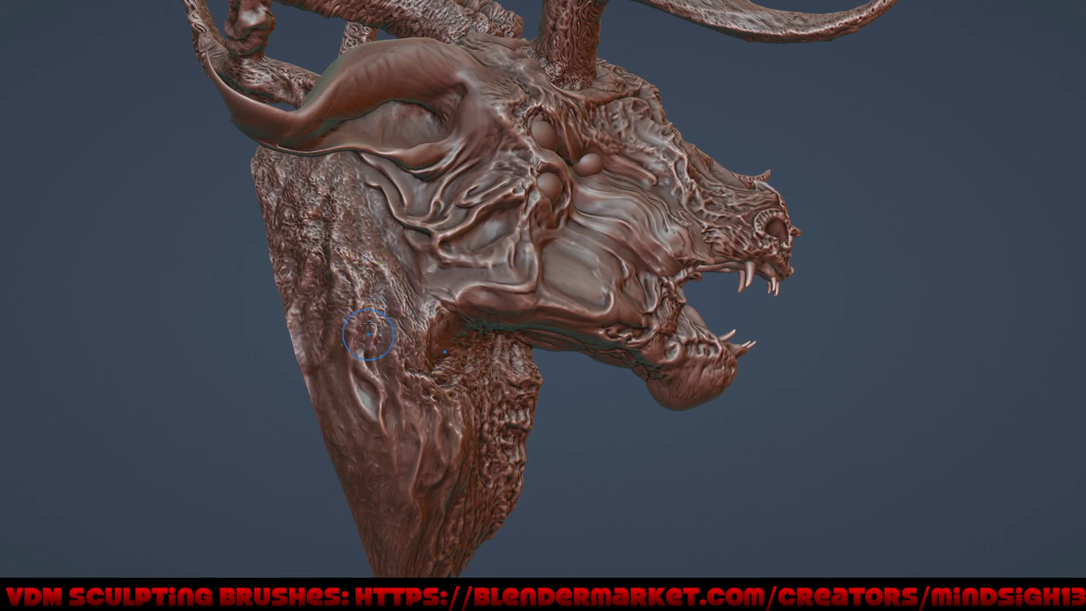
{"action": "left_click_drag", "start_coordinate": [395, 265], "coordinate": [421, 228]}
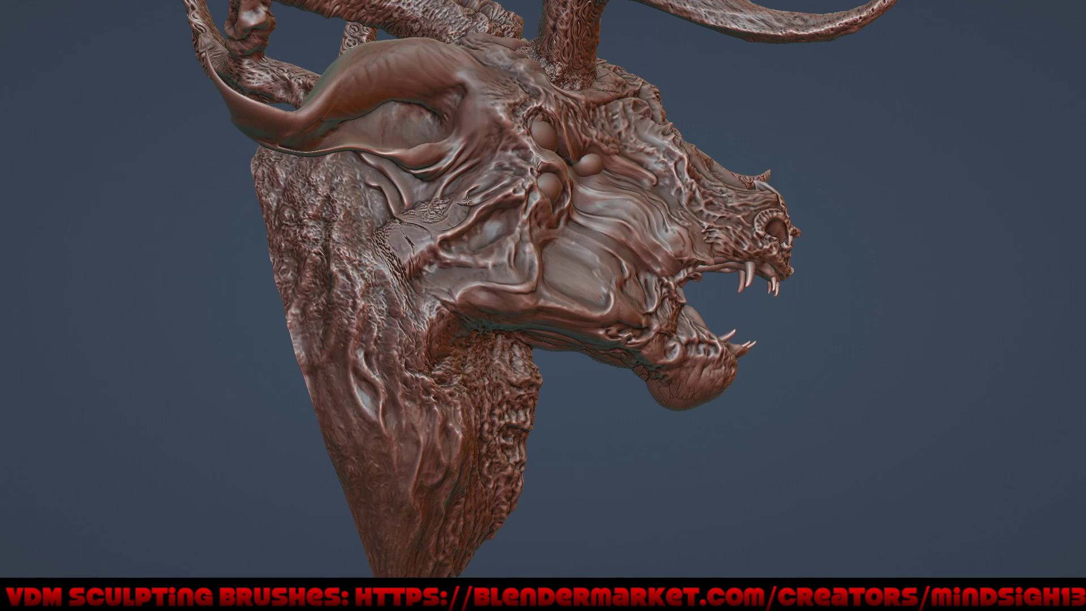
{"action": "mouse_move", "coordinate": [480, 195]}
{"action": "left_mouse_down"}
{"action": "mouse_move", "coordinate": [382, 364]}
{"action": "mouse_move", "coordinate": [462, 422]}
{"action": "left_mouse_up"}
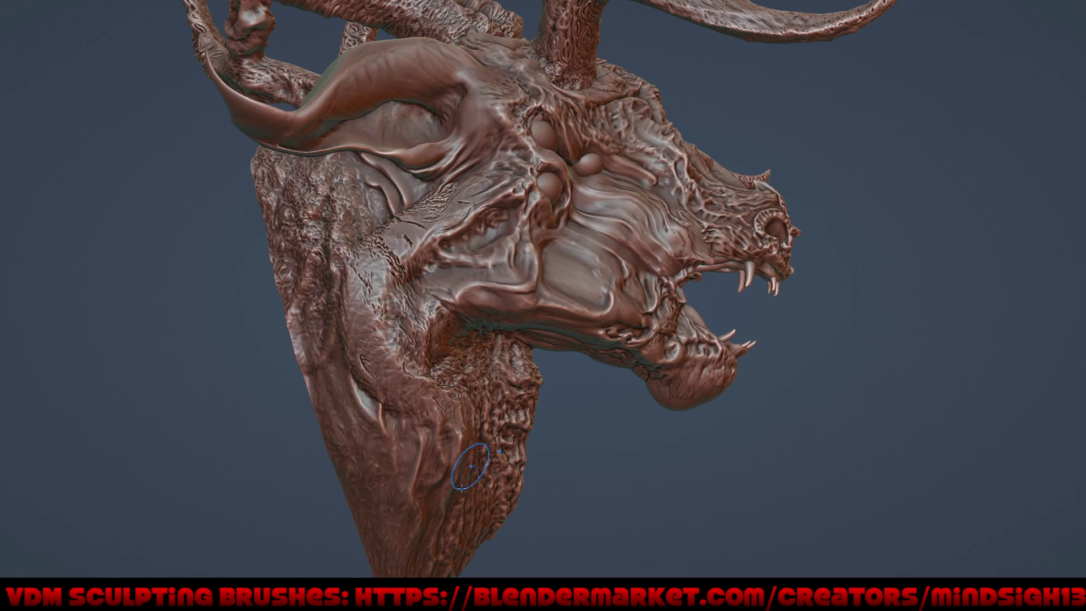
{"action": "left_click_drag", "start_coordinate": [362, 348], "coordinate": [487, 228]}
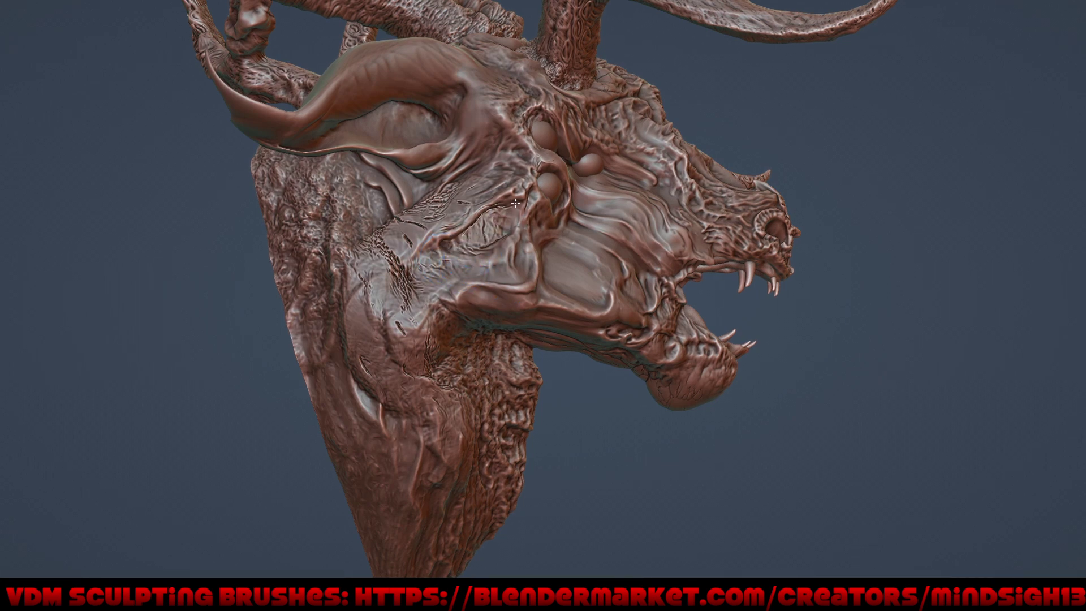
{"action": "left_click_drag", "start_coordinate": [462, 248], "coordinate": [447, 248]}
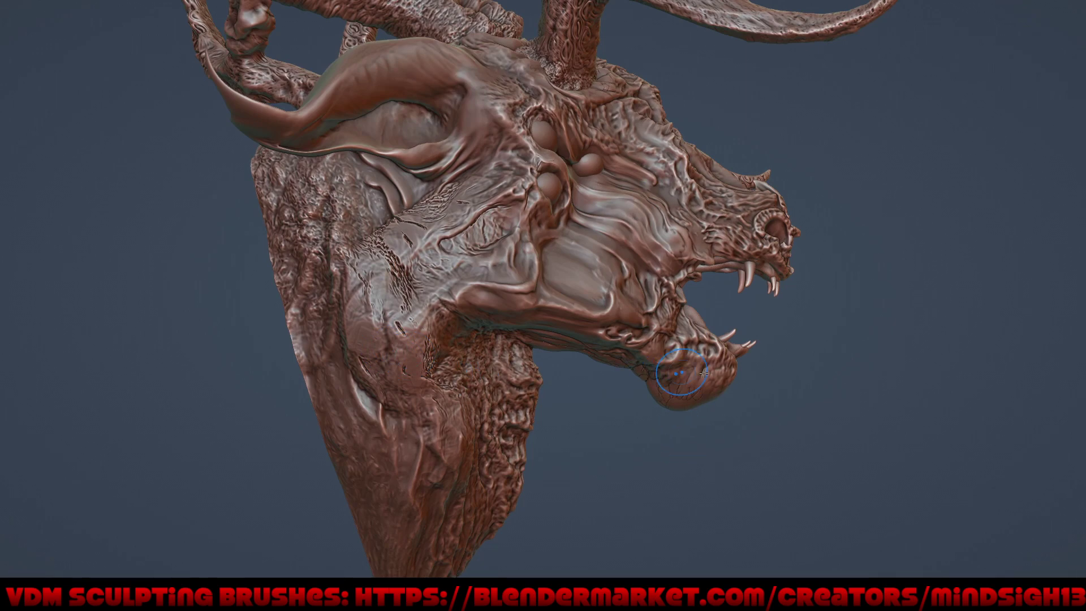
{"action": "mouse_move", "coordinate": [704, 374]}
{"action": "middle_mouse_down"}
{"action": "mouse_move", "coordinate": [663, 422]}
{"action": "mouse_move", "coordinate": [658, 406]}
{"action": "middle_mouse_up"}
{"action": "scroll", "coordinate": [669, 431], "scroll_direction": "down", "scroll_amount": 5}
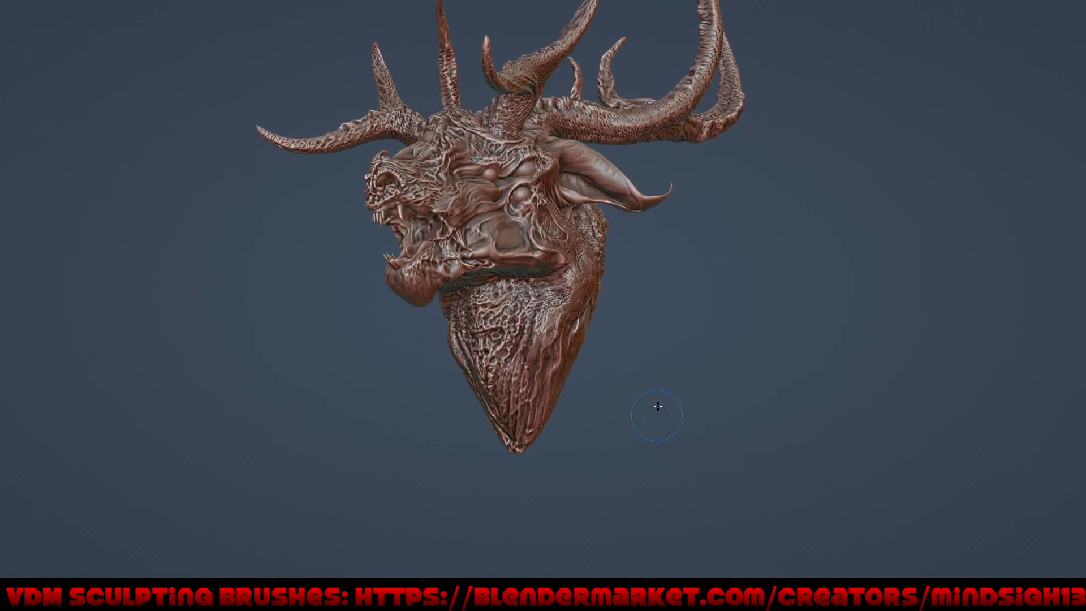
Step: Orbit and zoom to a full front view of the creature head
{"action": "middle_click_drag", "start_coordinate": [636, 336], "coordinate": [615, 346]}
{"action": "scroll", "coordinate": [607, 328], "scroll_direction": "up", "scroll_amount": 2}
{"action": "scroll", "coordinate": [617, 348], "scroll_direction": "up", "scroll_amount": 3}
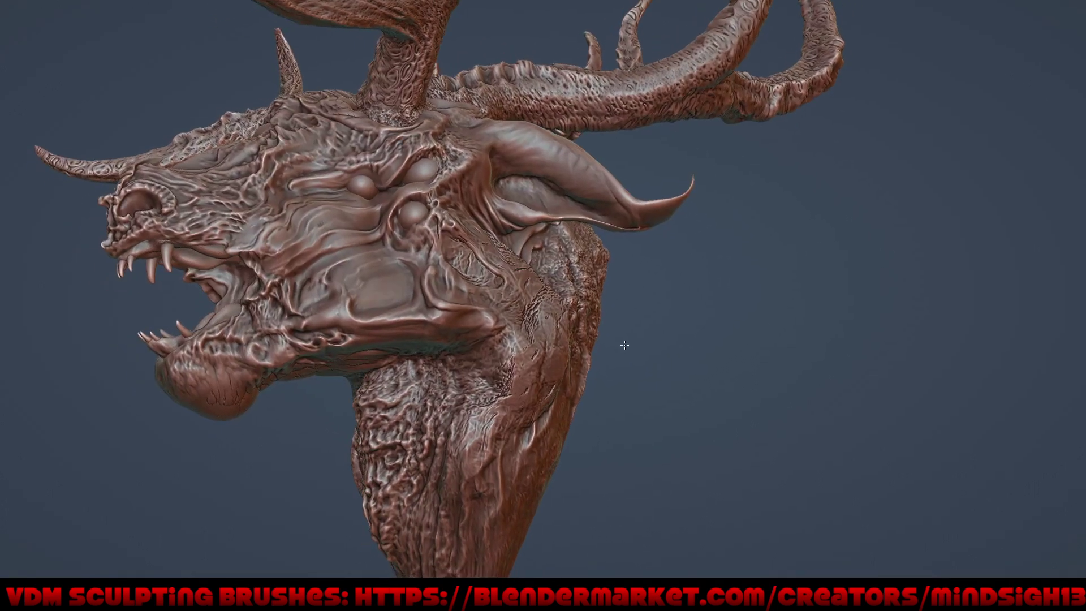
{"action": "mouse_move", "coordinate": [542, 284]}
{"action": "middle_mouse_down"}
{"action": "mouse_move", "coordinate": [644, 299]}
{"action": "mouse_move", "coordinate": [532, 321]}
{"action": "middle_mouse_up"}
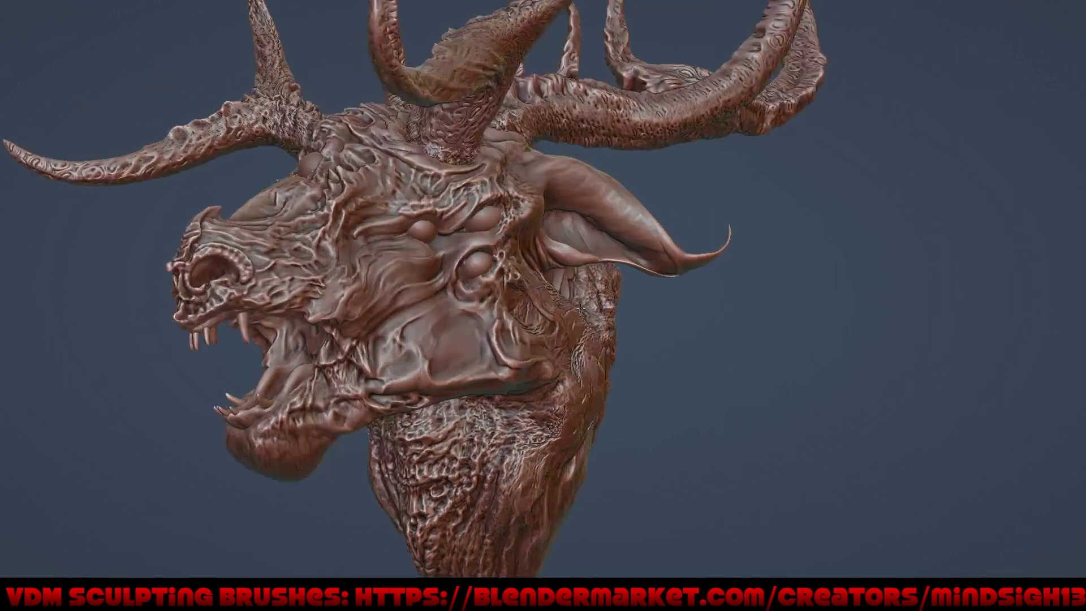
{"action": "scroll", "coordinate": [532, 321], "scroll_direction": "up", "scroll_amount": 2}
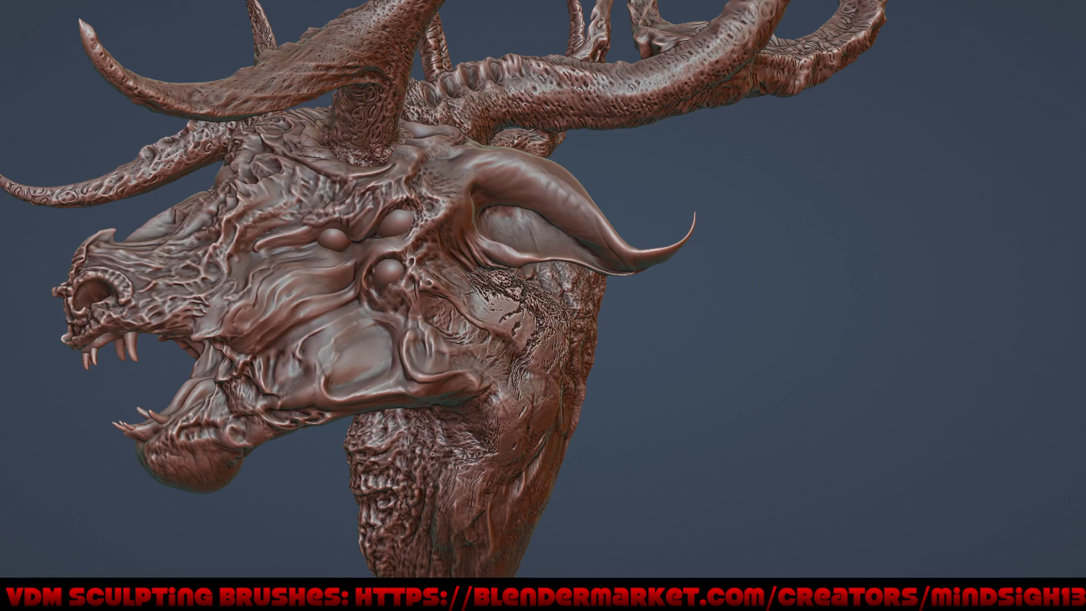
{"action": "scroll", "coordinate": [563, 386], "scroll_direction": "down", "scroll_amount": 4}
{"action": "mouse_move", "coordinate": [586, 450]}
{"action": "middle_mouse_down"}
{"action": "mouse_move", "coordinate": [703, 425]}
{"action": "mouse_move", "coordinate": [716, 463]}
{"action": "mouse_move", "coordinate": [703, 437]}
{"action": "mouse_move", "coordinate": [690, 504]}
{"action": "mouse_move", "coordinate": [716, 493]}
{"action": "middle_mouse_up"}
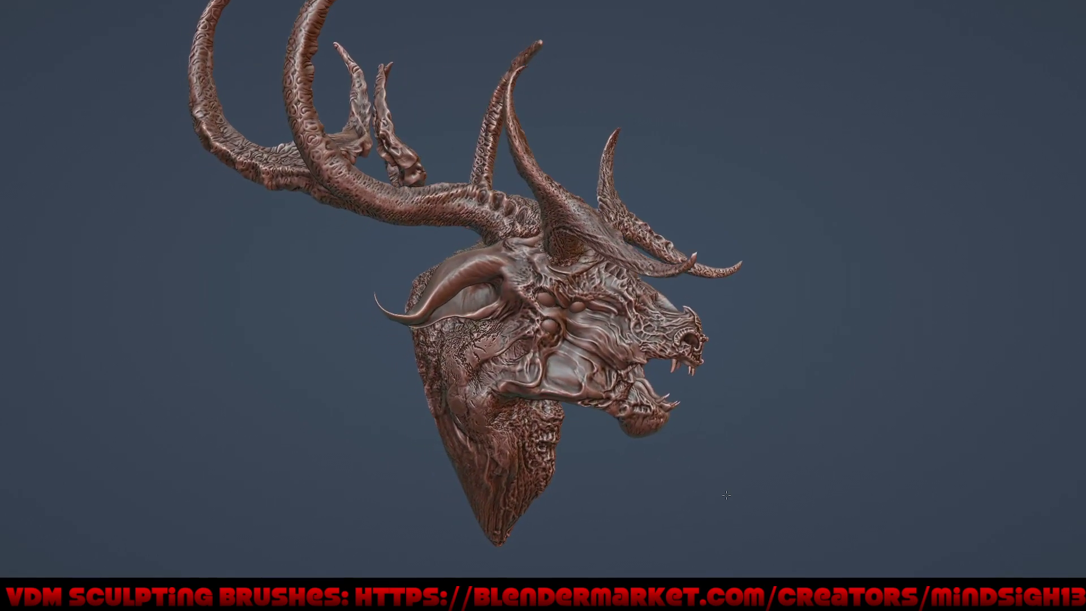
Step: Zoom in on the eye region and sculpt fine grooves along the eye socket rim
{"action": "middle_click_drag", "start_coordinate": [565, 421], "coordinate": [563, 233], "text": "ctrl"}
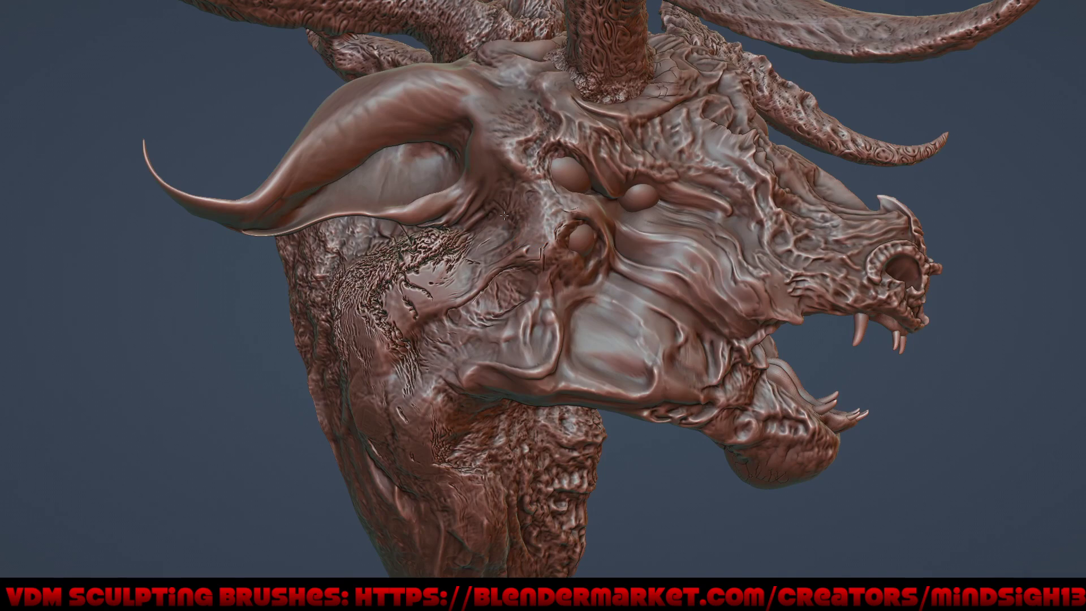
{"action": "middle_click_drag", "start_coordinate": [551, 244], "coordinate": [540, 148], "text": "ctrl"}
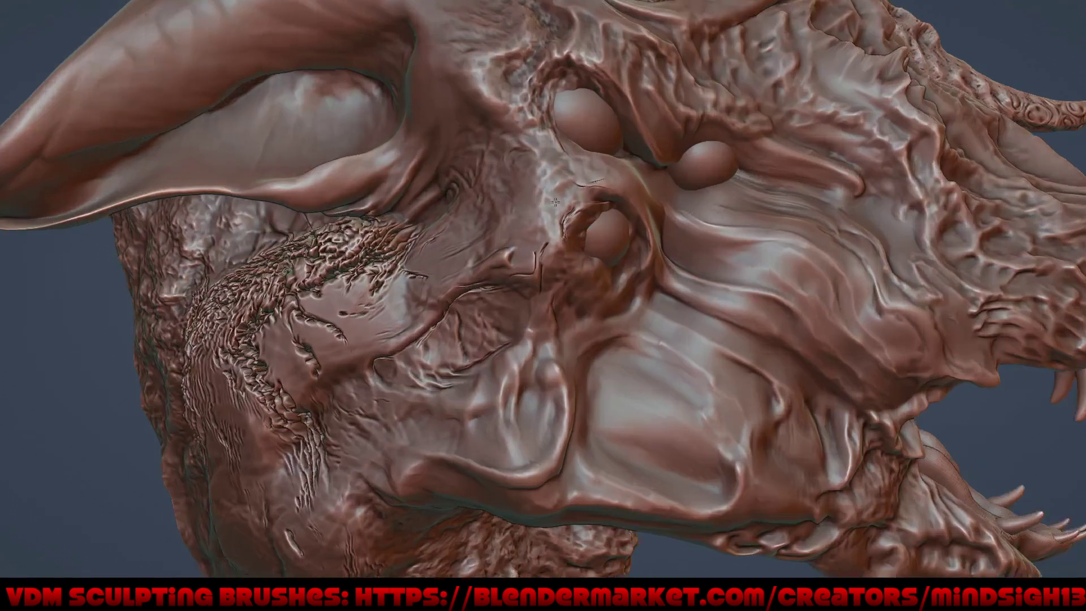
{"action": "mouse_move", "coordinate": [540, 149]}
{"action": "left_mouse_down"}
{"action": "mouse_move", "coordinate": [488, 204]}
{"action": "mouse_move", "coordinate": [498, 282]}
{"action": "mouse_move", "coordinate": [566, 161]}
{"action": "mouse_move", "coordinate": [662, 136]}
{"action": "mouse_move", "coordinate": [572, 193]}
{"action": "mouse_move", "coordinate": [639, 141]}
{"action": "mouse_move", "coordinate": [548, 226]}
{"action": "mouse_move", "coordinate": [551, 256]}
{"action": "mouse_move", "coordinate": [532, 283]}
{"action": "mouse_move", "coordinate": [491, 302]}
{"action": "mouse_move", "coordinate": [526, 345]}
{"action": "mouse_move", "coordinate": [539, 404]}
{"action": "left_mouse_up"}
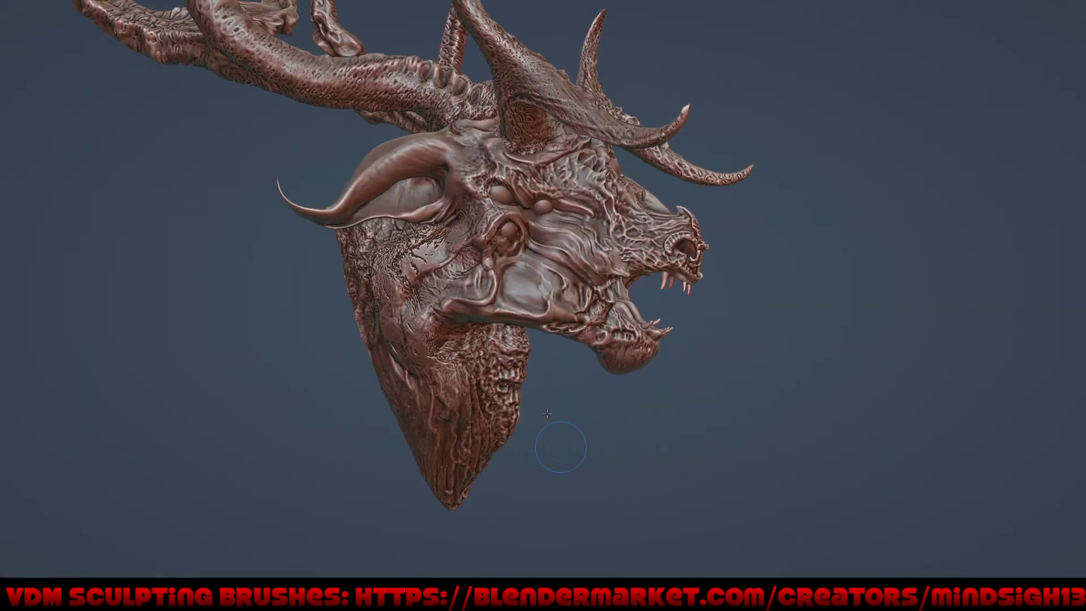
{"action": "scroll", "coordinate": [497, 243], "scroll_direction": "up", "scroll_amount": 3}
{"action": "mouse_move", "coordinate": [496, 244]}
{"action": "middle_mouse_down"}
{"action": "mouse_move", "coordinate": [580, 300]}
{"action": "mouse_move", "coordinate": [583, 291]}
{"action": "mouse_move", "coordinate": [550, 295]}
{"action": "middle_mouse_up"}
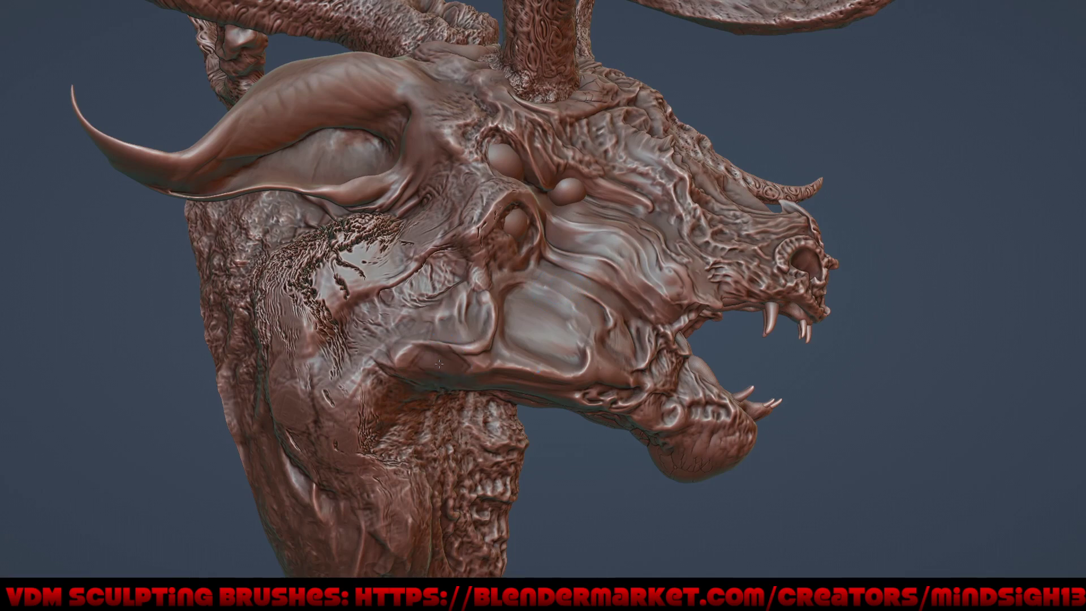
Step: Carve VDM scratch marks across the cheek and down the neck, then zoom out to check
{"action": "mouse_move", "coordinate": [439, 363]}
{"action": "left_mouse_down"}
{"action": "mouse_move", "coordinate": [425, 368]}
{"action": "mouse_move", "coordinate": [485, 373]}
{"action": "left_mouse_up"}
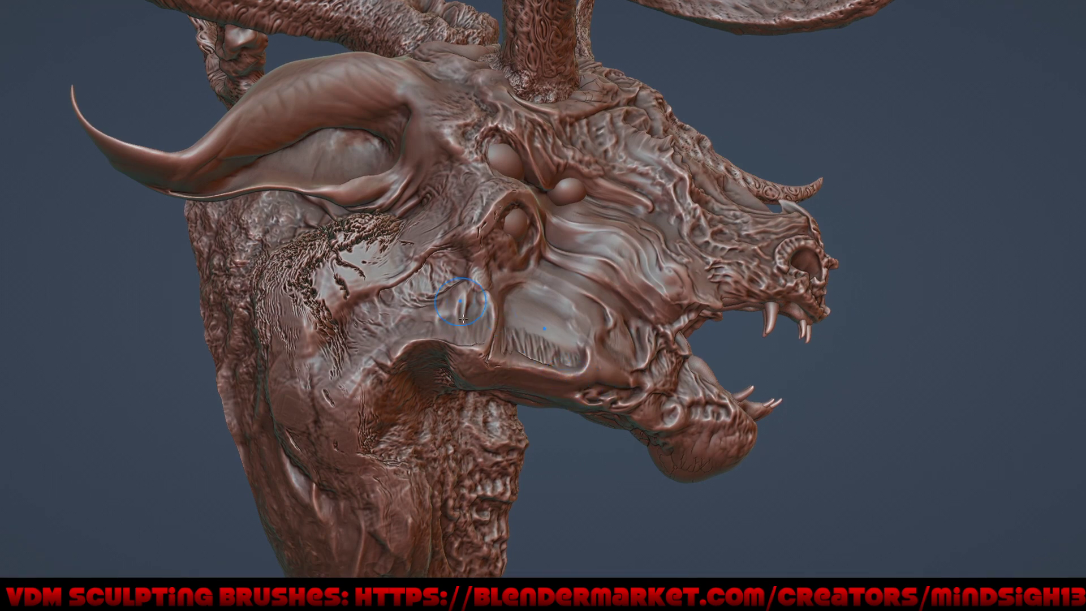
{"action": "mouse_move", "coordinate": [472, 326]}
{"action": "left_mouse_down"}
{"action": "mouse_move", "coordinate": [410, 308]}
{"action": "mouse_move", "coordinate": [296, 318]}
{"action": "mouse_move", "coordinate": [286, 339]}
{"action": "mouse_move", "coordinate": [292, 367]}
{"action": "mouse_move", "coordinate": [314, 377]}
{"action": "mouse_move", "coordinate": [325, 338]}
{"action": "mouse_move", "coordinate": [305, 296]}
{"action": "mouse_move", "coordinate": [319, 280]}
{"action": "mouse_move", "coordinate": [458, 221]}
{"action": "mouse_move", "coordinate": [396, 290]}
{"action": "mouse_move", "coordinate": [461, 266]}
{"action": "mouse_move", "coordinate": [325, 339]}
{"action": "mouse_move", "coordinate": [322, 332]}
{"action": "left_mouse_up"}
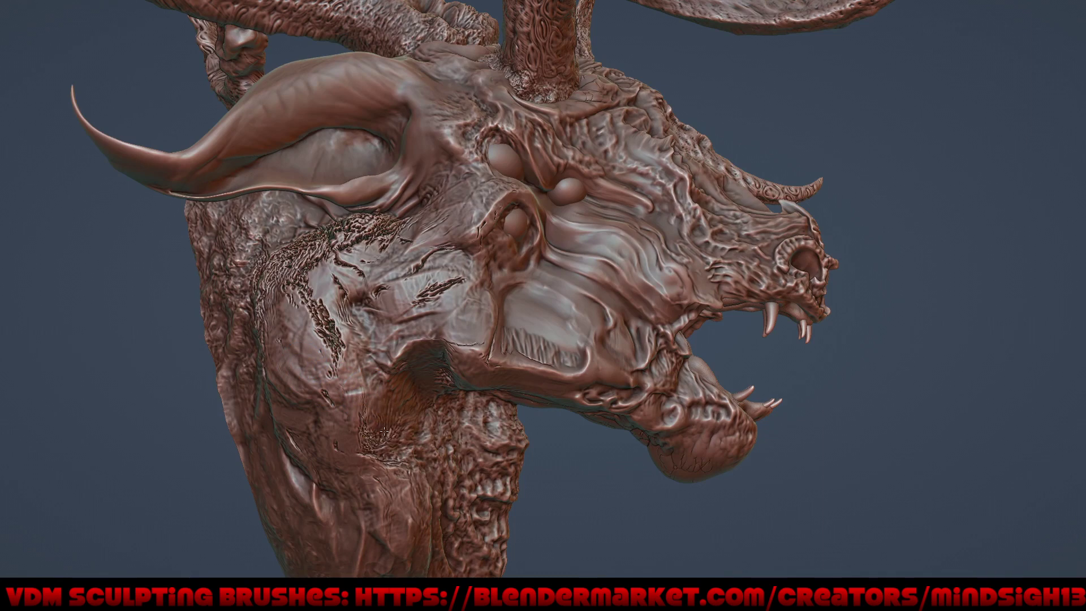
{"action": "mouse_move", "coordinate": [384, 430]}
{"action": "left_mouse_down"}
{"action": "mouse_move", "coordinate": [368, 420]}
{"action": "mouse_move", "coordinate": [379, 472]}
{"action": "mouse_move", "coordinate": [396, 467]}
{"action": "mouse_move", "coordinate": [399, 410]}
{"action": "mouse_move", "coordinate": [323, 384]}
{"action": "mouse_move", "coordinate": [288, 355]}
{"action": "mouse_move", "coordinate": [325, 412]}
{"action": "left_mouse_up"}
{"action": "mouse_move", "coordinate": [380, 455]}
{"action": "left_mouse_down"}
{"action": "mouse_move", "coordinate": [348, 455]}
{"action": "mouse_move", "coordinate": [396, 475]}
{"action": "mouse_move", "coordinate": [414, 516]}
{"action": "left_mouse_up"}
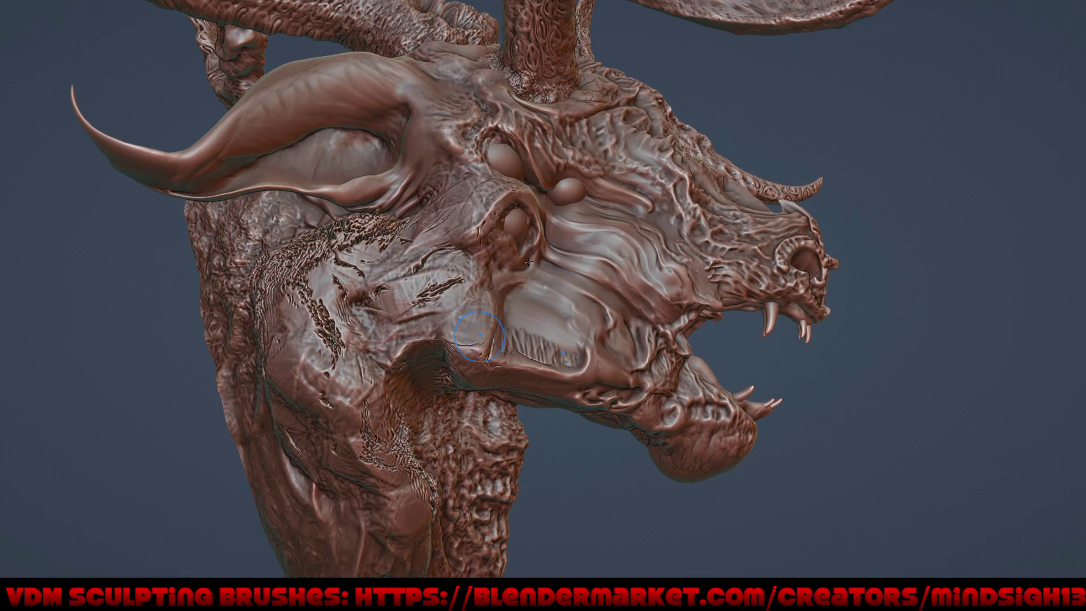
{"action": "mouse_move", "coordinate": [529, 262]}
{"action": "middle_mouse_down", "text": "ctrl"}
{"action": "mouse_move", "coordinate": [583, 453]}
{"action": "mouse_move", "coordinate": [467, 303]}
{"action": "mouse_move", "coordinate": [500, 221]}
{"action": "mouse_move", "coordinate": [533, 182]}
{"action": "middle_mouse_up", "text": "ctrl"}
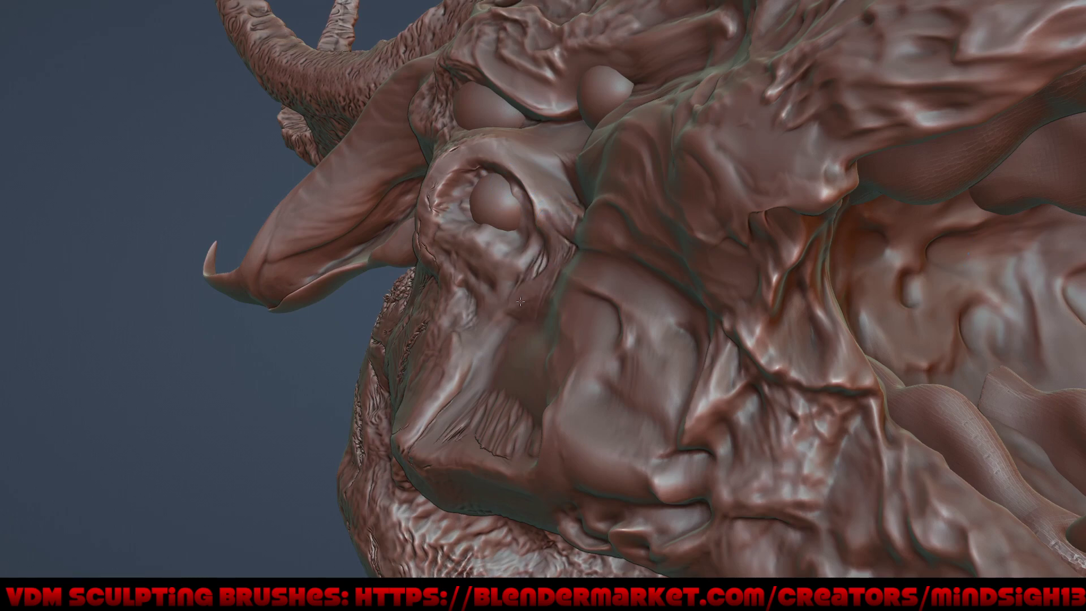
Step: Build up the lower eyeball, smooth its socket and deepen the crease above the eye
{"action": "mouse_move", "coordinate": [520, 302]}
{"action": "left_mouse_down"}
{"action": "mouse_move", "coordinate": [486, 315]}
{"action": "mouse_move", "coordinate": [453, 307]}
{"action": "mouse_move", "coordinate": [402, 417]}
{"action": "mouse_move", "coordinate": [438, 362]}
{"action": "mouse_move", "coordinate": [472, 339]}
{"action": "mouse_move", "coordinate": [469, 317]}
{"action": "mouse_move", "coordinate": [445, 296]}
{"action": "left_mouse_up"}
{"action": "mouse_move", "coordinate": [482, 225]}
{"action": "left_mouse_down"}
{"action": "mouse_move", "coordinate": [475, 244]}
{"action": "mouse_move", "coordinate": [492, 249]}
{"action": "mouse_move", "coordinate": [518, 234]}
{"action": "mouse_move", "coordinate": [487, 244]}
{"action": "mouse_move", "coordinate": [473, 216]}
{"action": "left_mouse_up"}
{"action": "scroll", "coordinate": [489, 327], "scroll_direction": "down", "scroll_amount": 2}
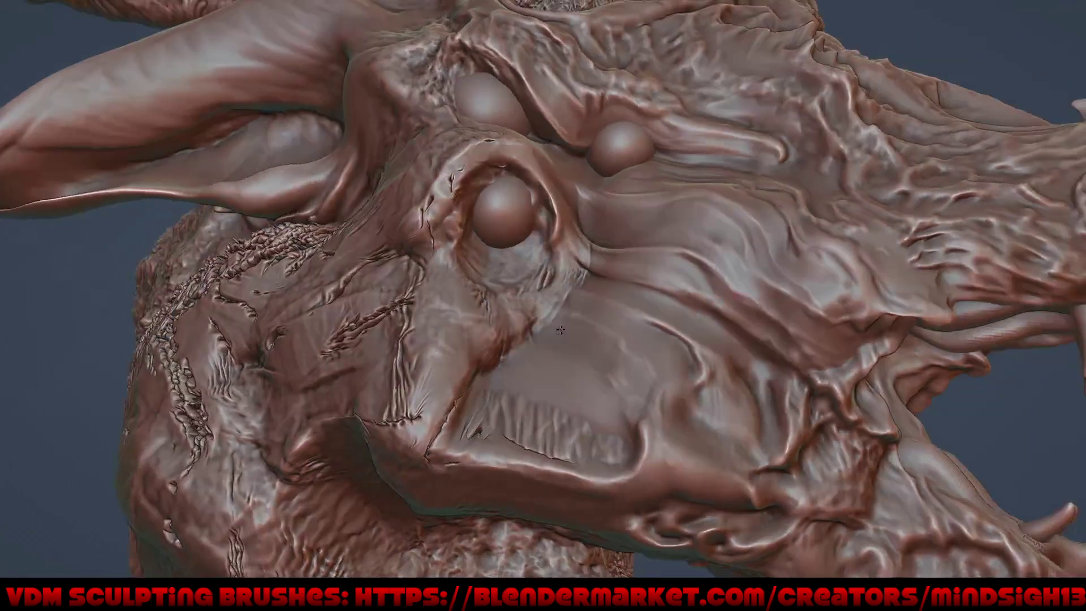
{"action": "mouse_move", "coordinate": [489, 327]}
{"action": "middle_mouse_down"}
{"action": "mouse_move", "coordinate": [529, 342]}
{"action": "mouse_move", "coordinate": [494, 322]}
{"action": "middle_mouse_up"}
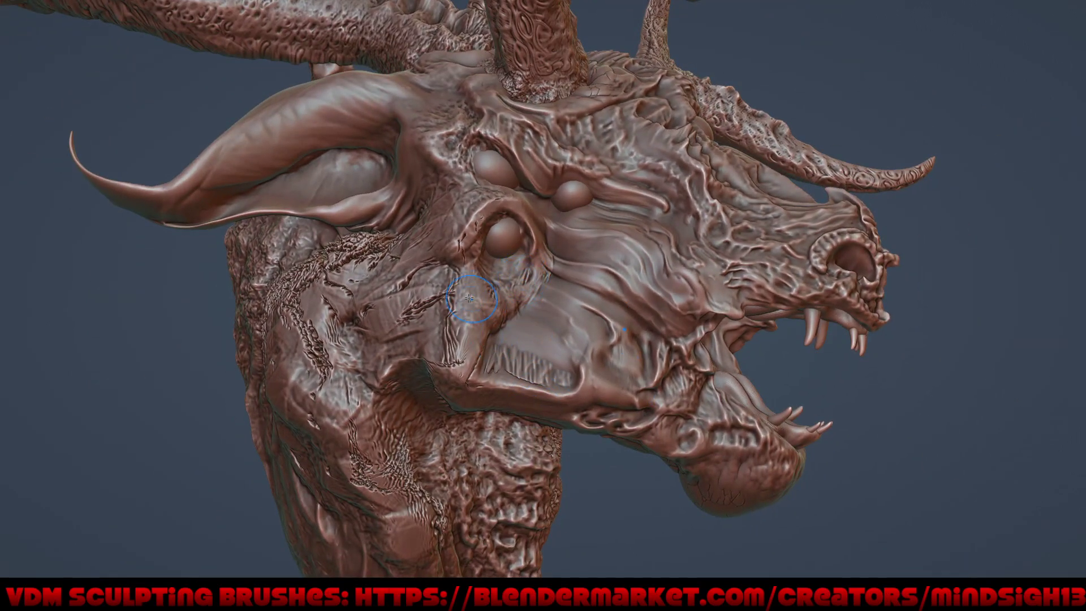
{"action": "mouse_move", "coordinate": [469, 298]}
{"action": "left_mouse_down"}
{"action": "mouse_move", "coordinate": [441, 283]}
{"action": "mouse_move", "coordinate": [453, 249]}
{"action": "mouse_move", "coordinate": [509, 201]}
{"action": "mouse_move", "coordinate": [492, 217]}
{"action": "left_mouse_up"}
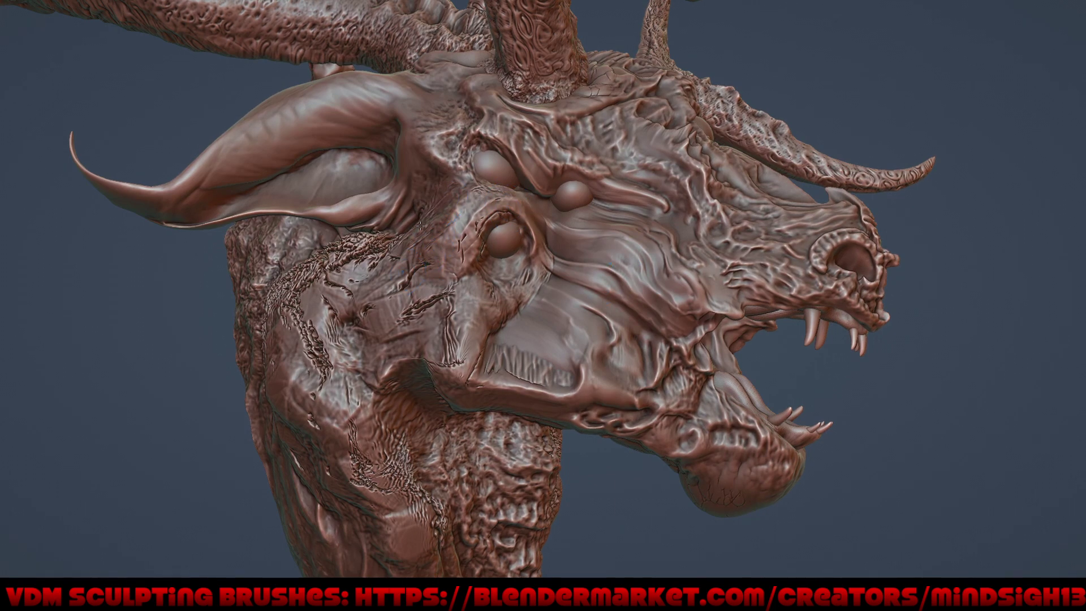
{"action": "mouse_move", "coordinate": [439, 213]}
{"action": "left_mouse_down"}
{"action": "mouse_move", "coordinate": [287, 285]}
{"action": "mouse_move", "coordinate": [279, 303]}
{"action": "mouse_move", "coordinate": [308, 308]}
{"action": "mouse_move", "coordinate": [294, 317]}
{"action": "mouse_move", "coordinate": [289, 368]}
{"action": "mouse_move", "coordinate": [305, 400]}
{"action": "left_mouse_up"}
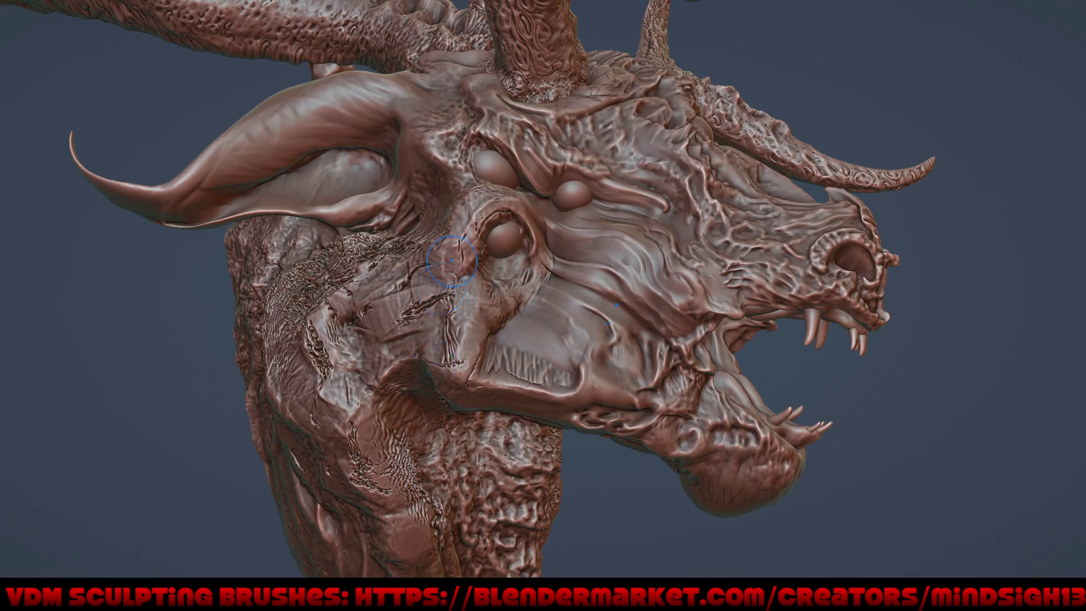
{"action": "scroll", "coordinate": [413, 483], "scroll_direction": "down", "scroll_amount": 5}
{"action": "mouse_move", "coordinate": [565, 430]}
{"action": "middle_mouse_down"}
{"action": "mouse_move", "coordinate": [613, 407]}
{"action": "mouse_move", "coordinate": [595, 383]}
{"action": "mouse_move", "coordinate": [551, 373]}
{"action": "mouse_move", "coordinate": [661, 377]}
{"action": "mouse_move", "coordinate": [646, 311]}
{"action": "mouse_move", "coordinate": [602, 400]}
{"action": "mouse_move", "coordinate": [440, 324]}
{"action": "mouse_move", "coordinate": [451, 243]}
{"action": "middle_mouse_up"}
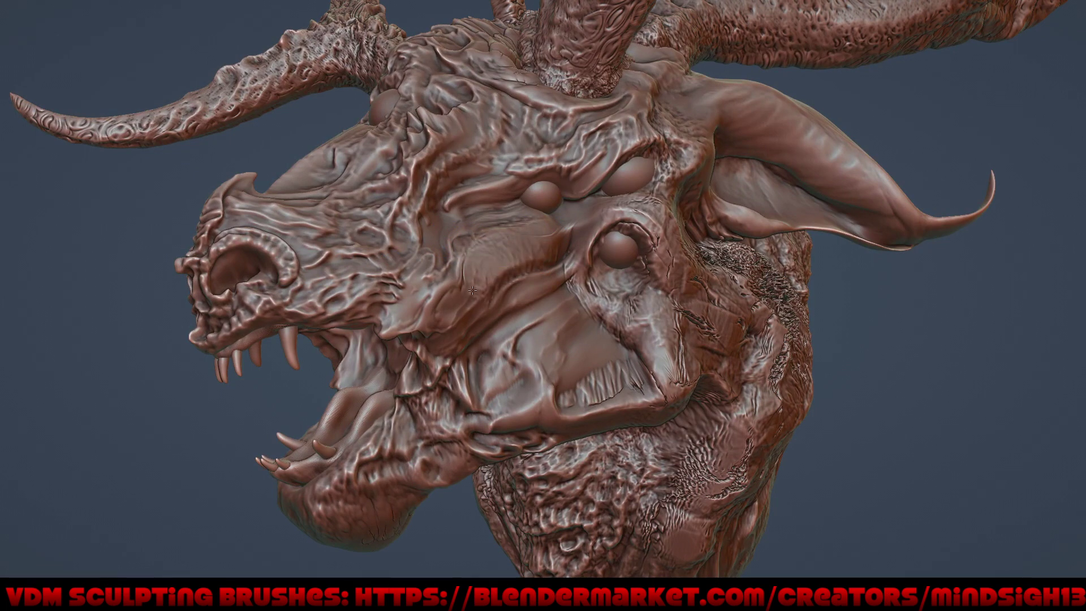
Step: Run Incremental Save from the Ctrl+S pie menu to store a new version of the bust
{"action": "left_click_drag", "start_coordinate": [477, 270], "coordinate": [503, 253]}
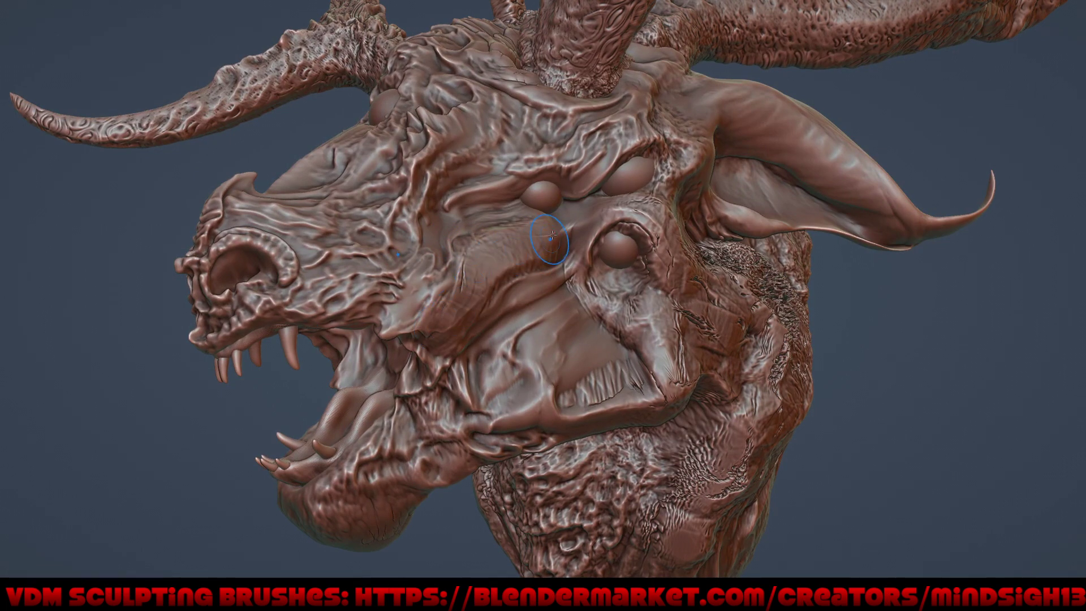
{"action": "mouse_move", "coordinate": [552, 236]}
{"action": "middle_mouse_down"}
{"action": "mouse_move", "coordinate": [556, 328]}
{"action": "mouse_move", "coordinate": [543, 384]}
{"action": "mouse_move", "coordinate": [509, 396]}
{"action": "mouse_move", "coordinate": [547, 464]}
{"action": "middle_mouse_up"}
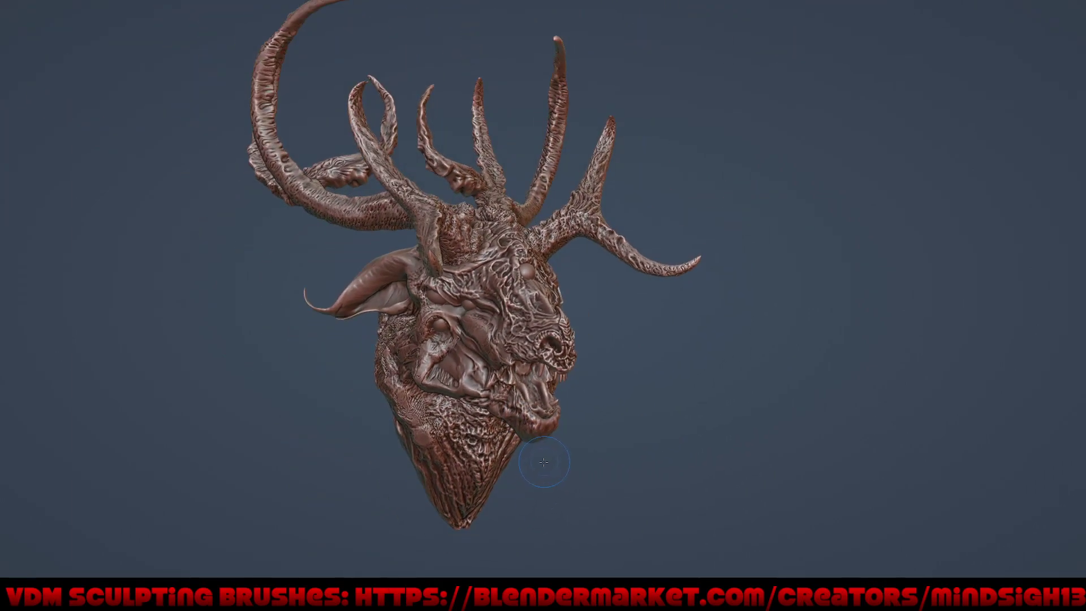
{"action": "key", "text": "ctrl+s"}
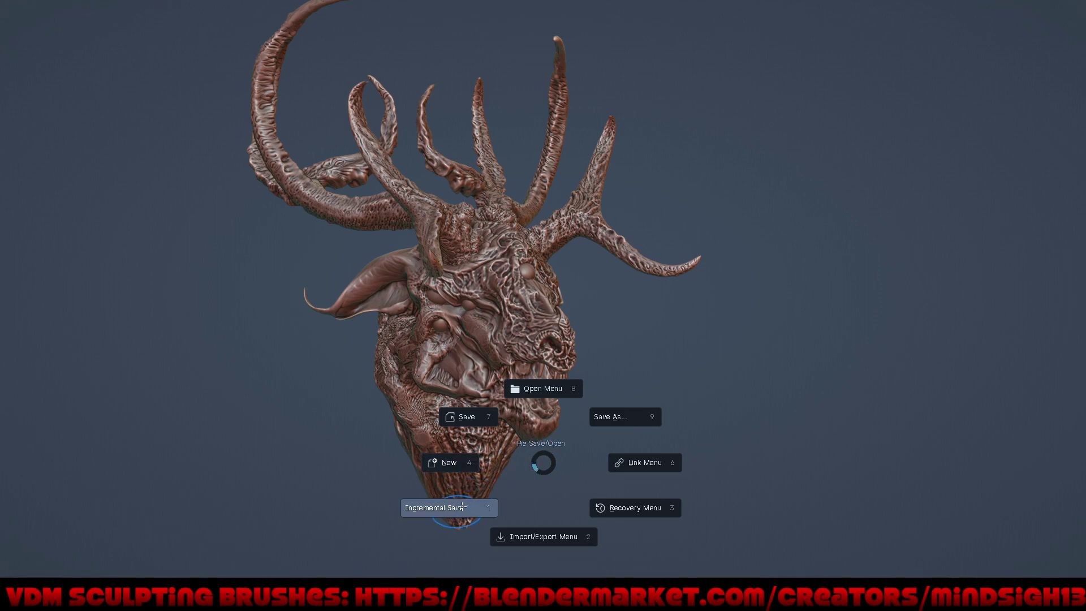
{"action": "left_click", "coordinate": [462, 507]}
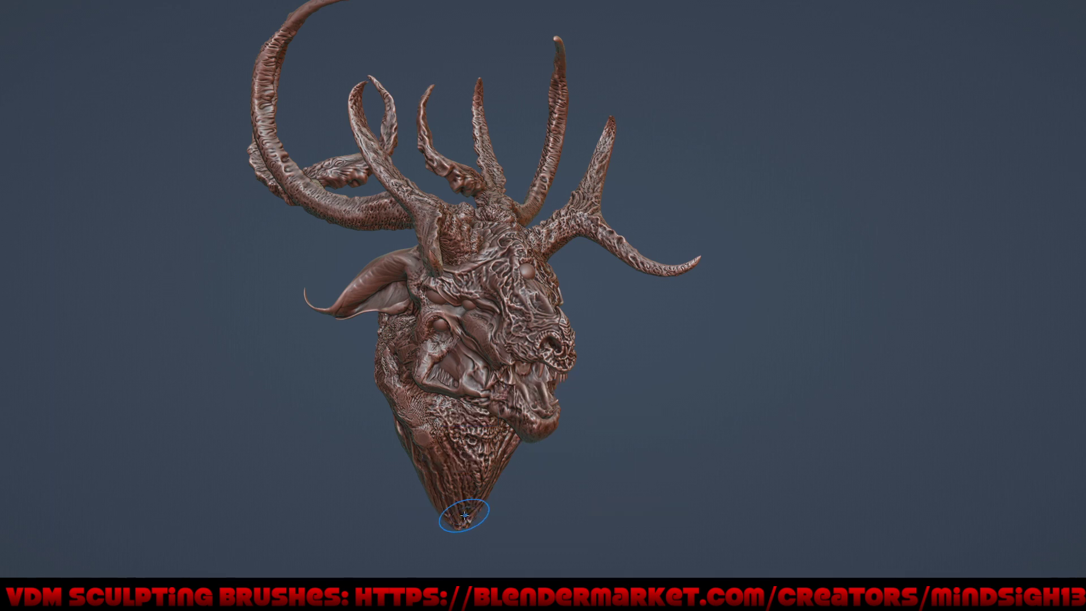
{"action": "middle_click_drag", "start_coordinate": [618, 500], "coordinate": [576, 472]}
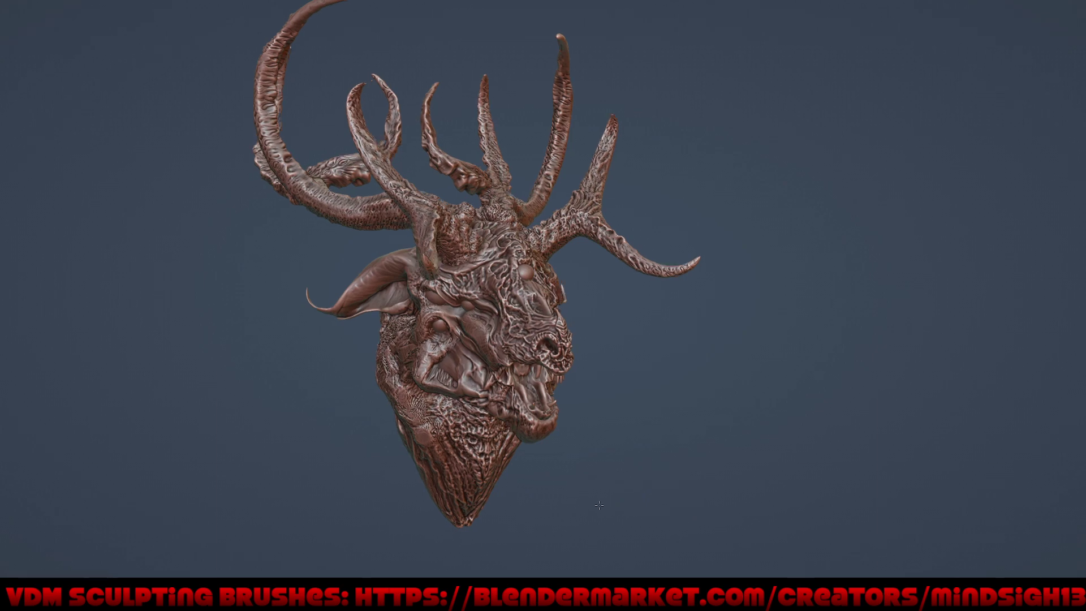
{"action": "mouse_move", "coordinate": [616, 407]}
{"action": "middle_mouse_down"}
{"action": "mouse_move", "coordinate": [608, 380]}
{"action": "mouse_move", "coordinate": [619, 429]}
{"action": "mouse_move", "coordinate": [659, 464]}
{"action": "mouse_move", "coordinate": [644, 441]}
{"action": "mouse_move", "coordinate": [603, 420]}
{"action": "mouse_move", "coordinate": [601, 348]}
{"action": "middle_mouse_up"}
Step: Zoom in from a low frontal angle and smooth the cavity detail at the antler base
{"action": "scroll", "coordinate": [600, 347], "scroll_direction": "up", "scroll_amount": 2}
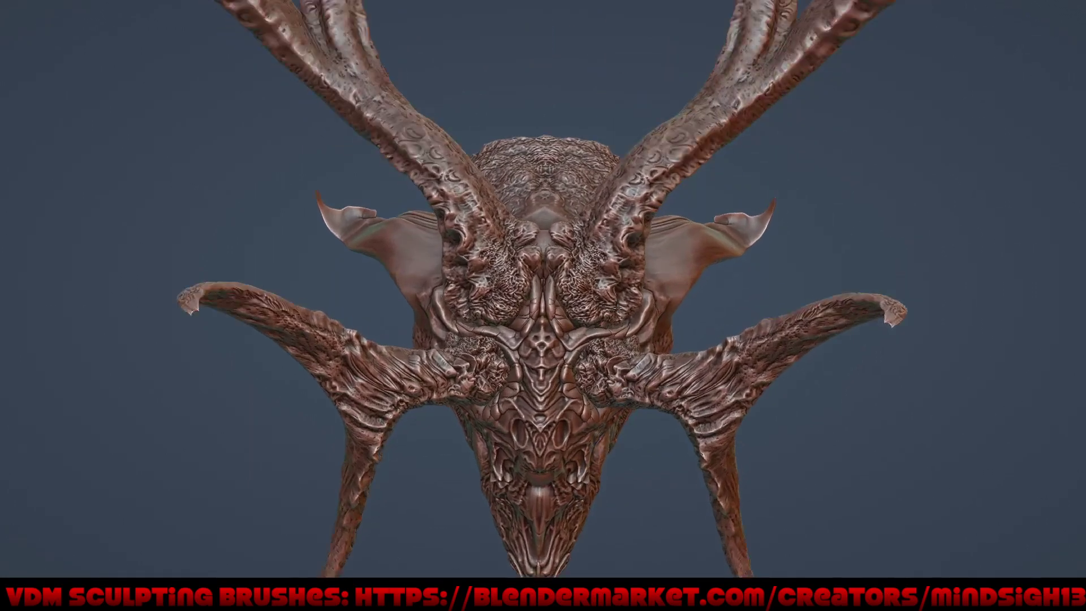
{"action": "scroll", "coordinate": [594, 317], "scroll_direction": "up", "scroll_amount": 3}
{"action": "scroll", "coordinate": [583, 280], "scroll_direction": "up", "scroll_amount": 2}
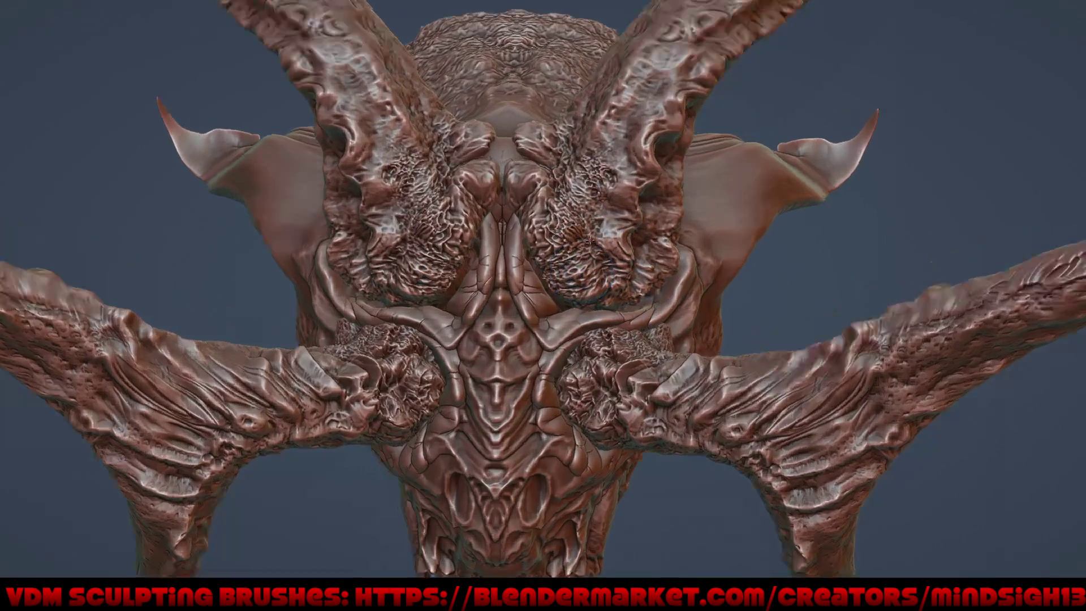
{"action": "scroll", "coordinate": [623, 272], "scroll_direction": "up", "scroll_amount": 2}
{"action": "scroll", "coordinate": [670, 260], "scroll_direction": "up", "scroll_amount": 1}
{"action": "middle_click_drag", "start_coordinate": [670, 260], "coordinate": [560, 337]}
{"action": "left_click_drag", "start_coordinate": [560, 338], "coordinate": [521, 329]}
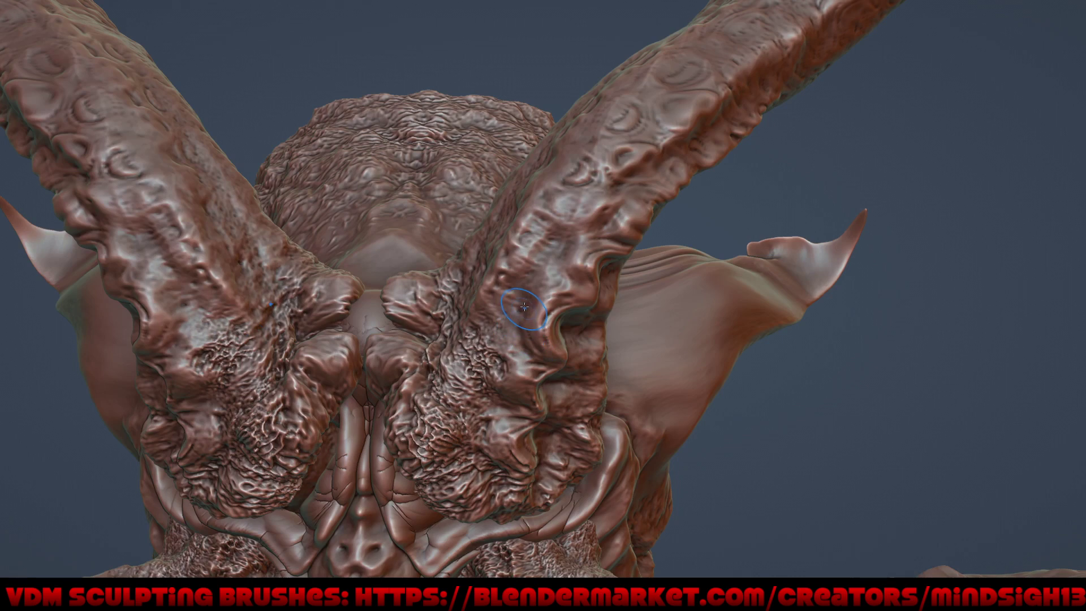
Step: Make Draw Sharp the active brush from Quick Favorites and restore the full interface
{"action": "key", "text": "q"}
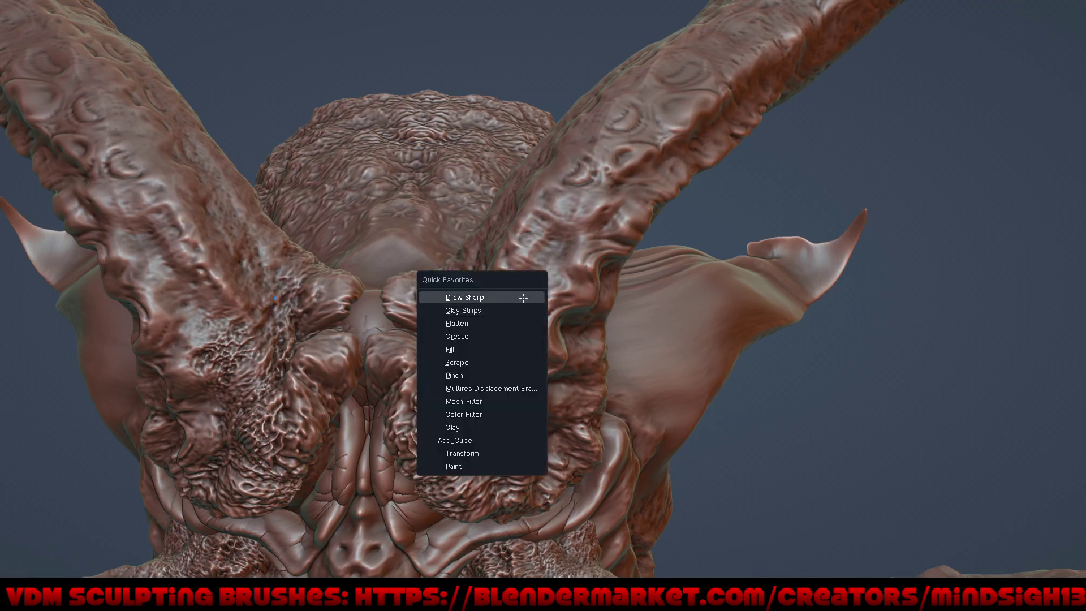
{"action": "left_click", "coordinate": [521, 299]}
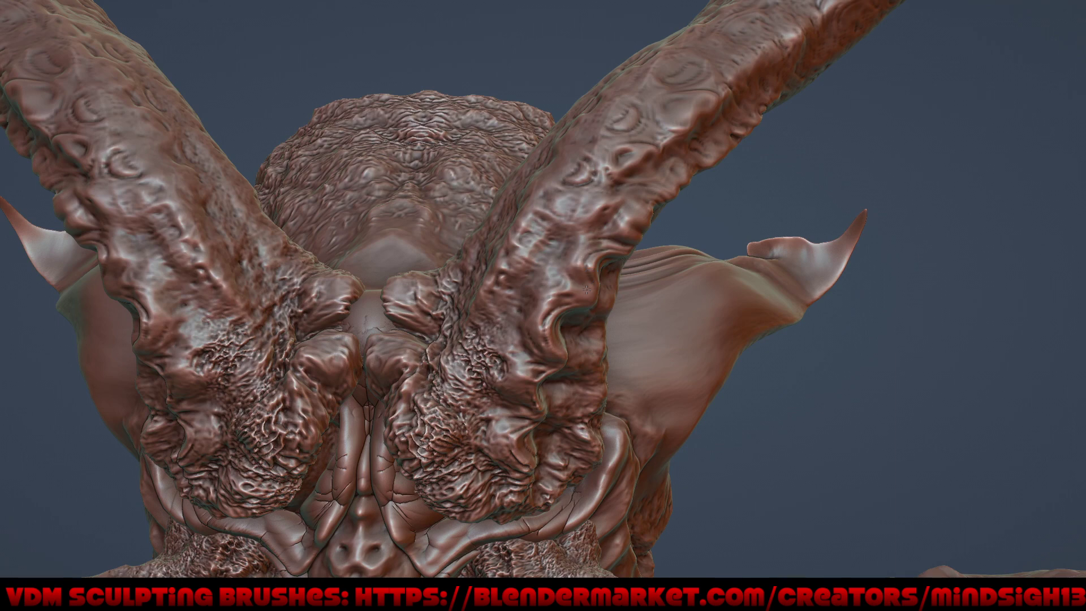
{"action": "key", "text": "ctrl+alt+space"}
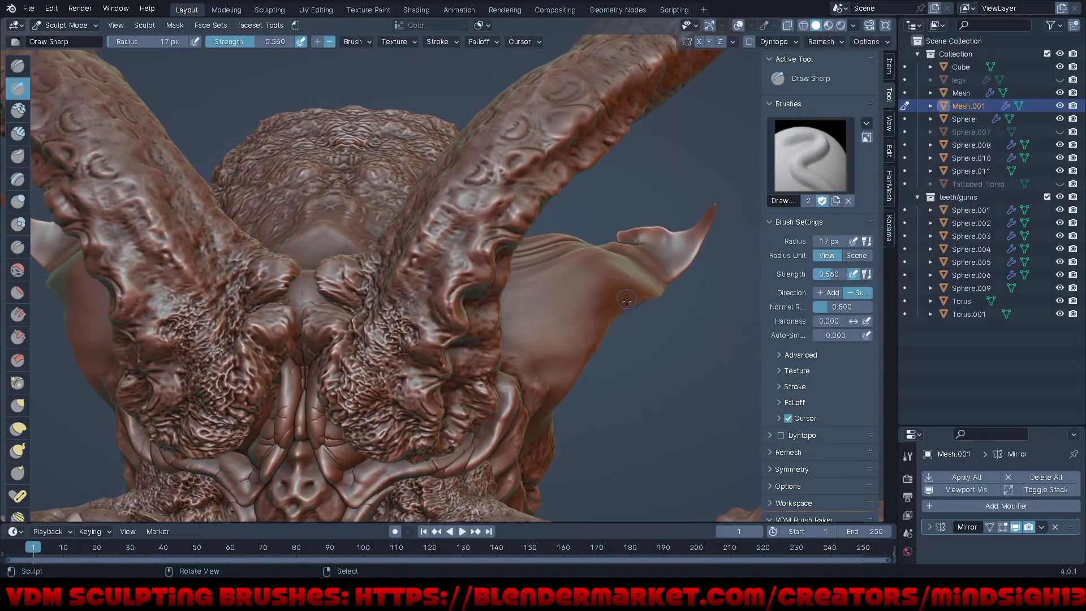
Step: Turn off the Mirror modifier's viewport display and zoom in fullscreen on the single Mesh.001 antler
{"action": "left_click", "coordinate": [963, 490]}
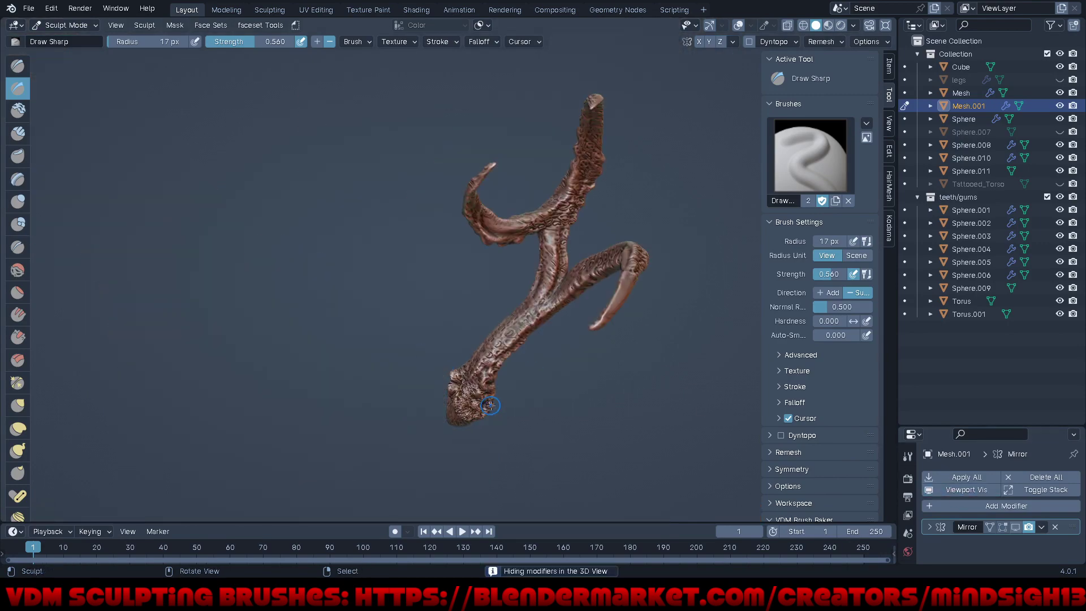
{"action": "key", "text": "ctrl+alt+space"}
{"action": "scroll", "coordinate": [688, 295], "scroll_direction": "up", "scroll_amount": 3}
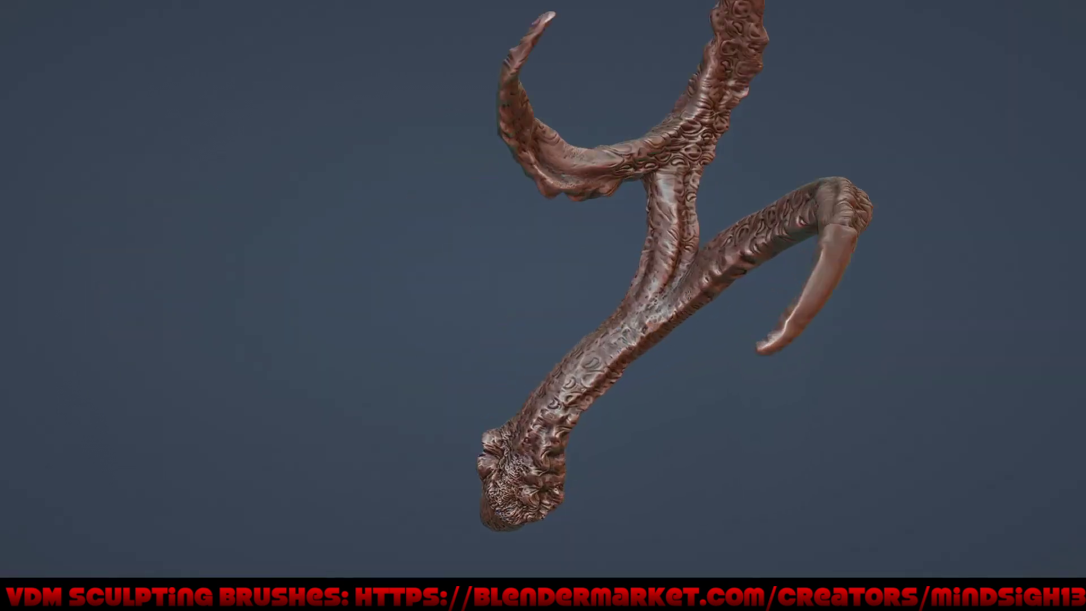
{"action": "mouse_move", "coordinate": [688, 295]}
{"action": "middle_mouse_down"}
{"action": "mouse_move", "coordinate": [728, 343]}
{"action": "mouse_move", "coordinate": [622, 344]}
{"action": "middle_mouse_up"}
{"action": "scroll", "coordinate": [563, 344], "scroll_direction": "up", "scroll_amount": 2}
{"action": "scroll", "coordinate": [562, 344], "scroll_direction": "up", "scroll_amount": 2}
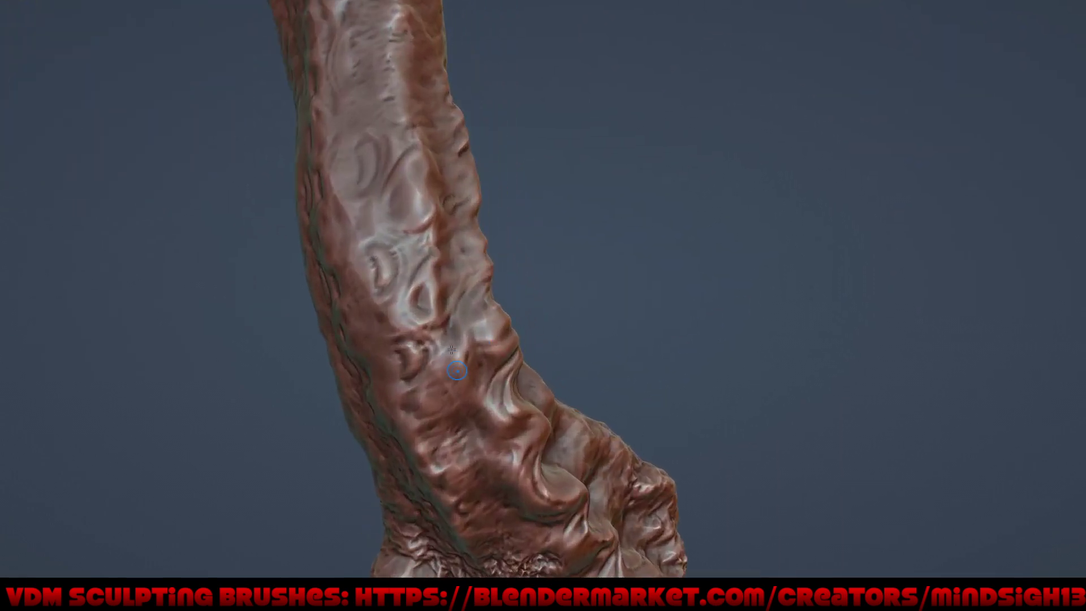
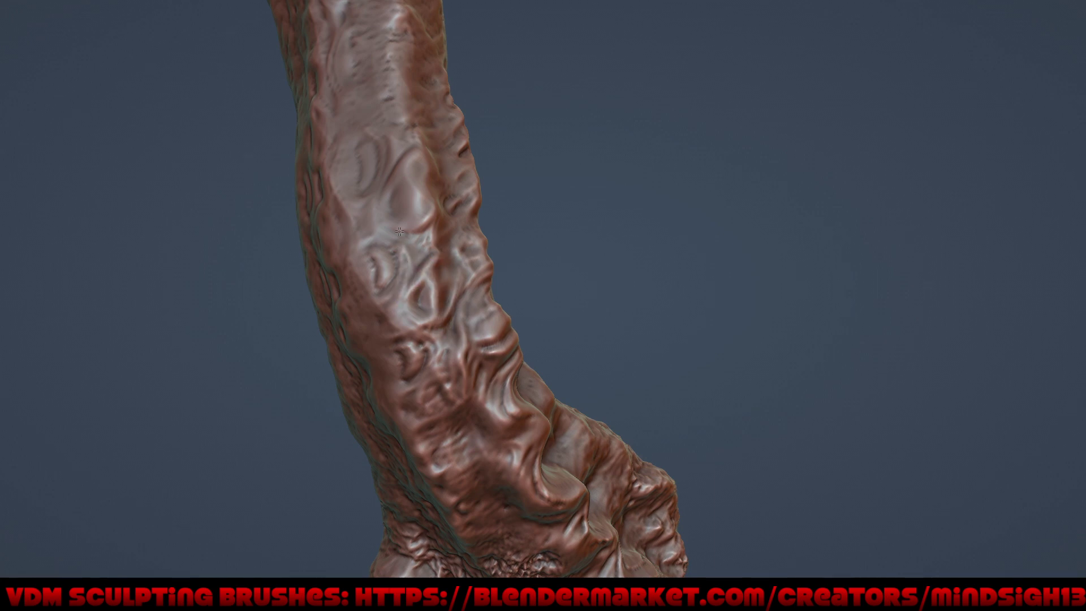
Step: Carve a short crease and raise an outlined lobe on the wrinkled horn arm
{"action": "left_click_drag", "start_coordinate": [384, 229], "coordinate": [424, 220]}
{"action": "left_click_drag", "start_coordinate": [428, 164], "coordinate": [427, 186]}
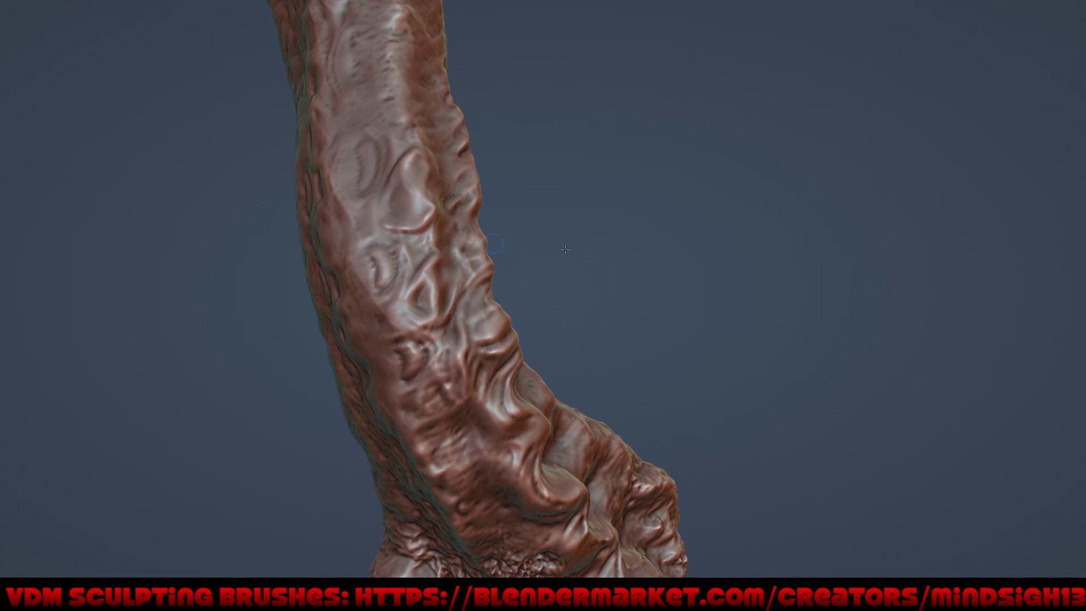
{"action": "middle_click_drag", "start_coordinate": [565, 249], "coordinate": [520, 210]}
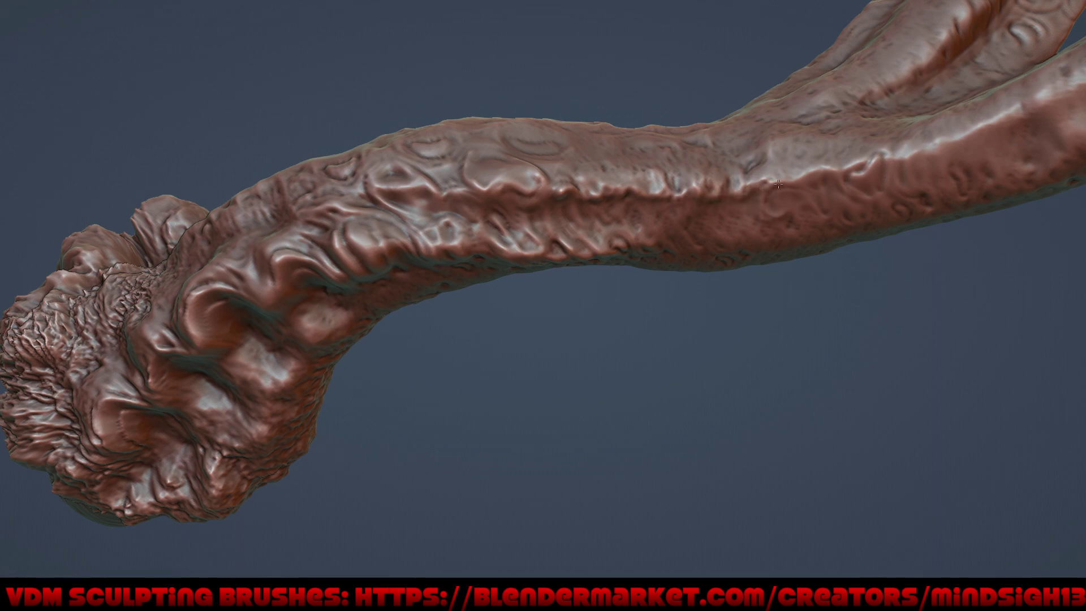
Step: Sculpt three curled indentations along the arm toward its upper end, then view the whole horn
{"action": "left_click_drag", "start_coordinate": [776, 215], "coordinate": [772, 195]}
{"action": "left_click_drag", "start_coordinate": [881, 156], "coordinate": [873, 186]}
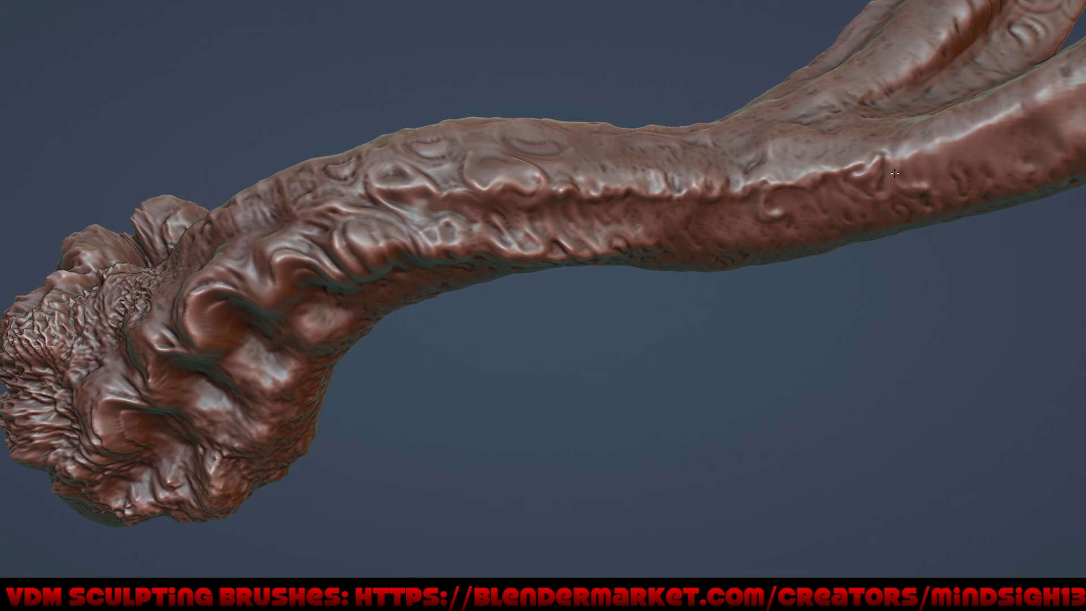
{"action": "left_click_drag", "start_coordinate": [894, 173], "coordinate": [931, 149]}
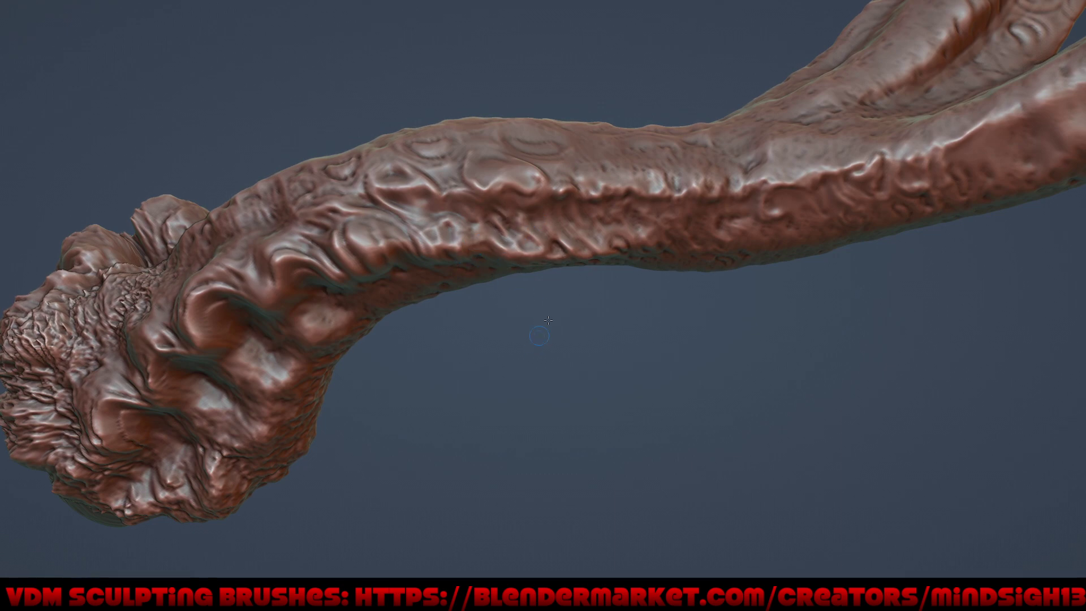
{"action": "scroll", "coordinate": [548, 321], "scroll_direction": "down", "scroll_amount": 5}
{"action": "middle_click_drag", "start_coordinate": [548, 320], "coordinate": [705, 388]}
{"action": "mouse_move", "coordinate": [636, 420]}
{"action": "middle_mouse_down"}
{"action": "mouse_move", "coordinate": [686, 398]}
{"action": "mouse_move", "coordinate": [674, 367]}
{"action": "mouse_move", "coordinate": [910, 318]}
{"action": "mouse_move", "coordinate": [694, 274]}
{"action": "mouse_move", "coordinate": [787, 322]}
{"action": "mouse_move", "coordinate": [723, 465]}
{"action": "mouse_move", "coordinate": [451, 352]}
{"action": "middle_mouse_up"}
Step: Reshape the crease at the smooth horn's base and raise a bump at its end
{"action": "scroll", "coordinate": [553, 399], "scroll_direction": "up", "scroll_amount": 3}
{"action": "scroll", "coordinate": [552, 399], "scroll_direction": "down", "scroll_amount": 5}
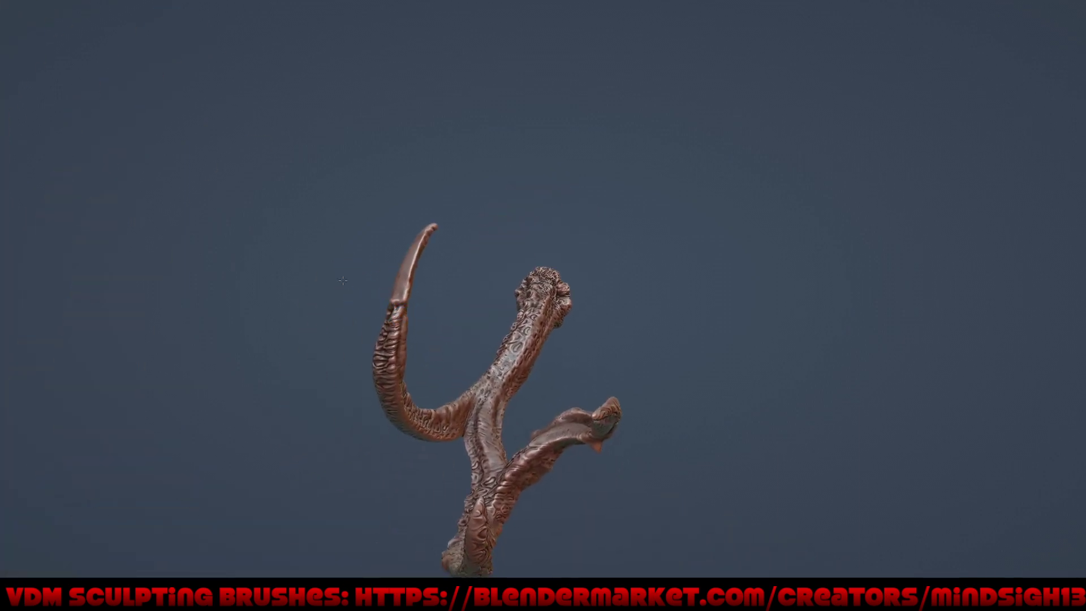
{"action": "scroll", "coordinate": [419, 269], "scroll_direction": "up", "scroll_amount": 2}
{"action": "scroll", "coordinate": [481, 252], "scroll_direction": "up", "scroll_amount": 2}
{"action": "scroll", "coordinate": [547, 233], "scroll_direction": "up", "scroll_amount": 2}
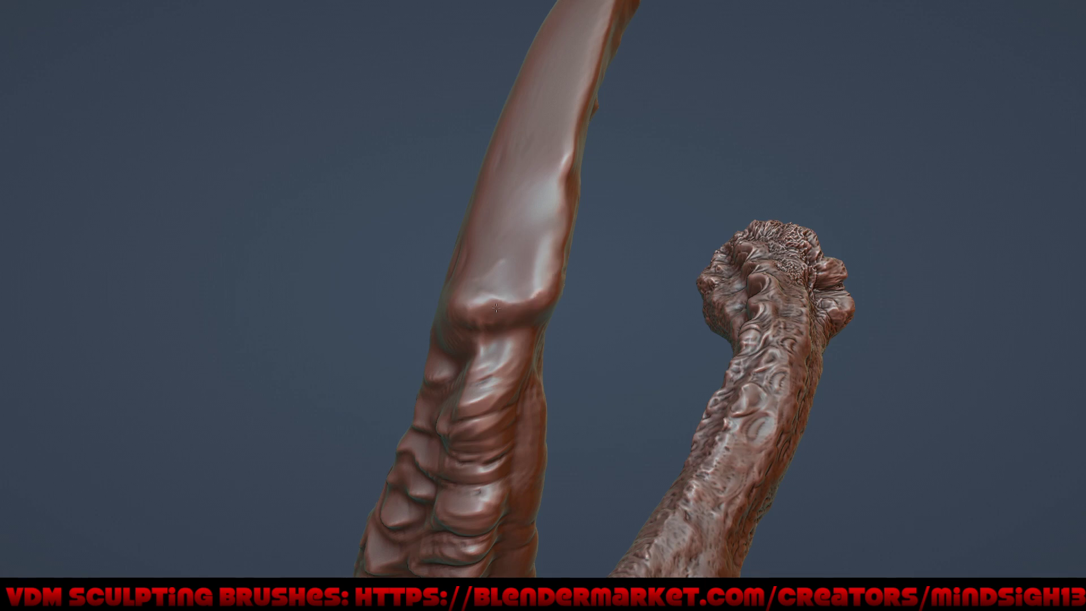
{"action": "left_click_drag", "start_coordinate": [487, 308], "coordinate": [557, 300]}
{"action": "scroll", "coordinate": [557, 300], "scroll_direction": "up", "scroll_amount": 3}
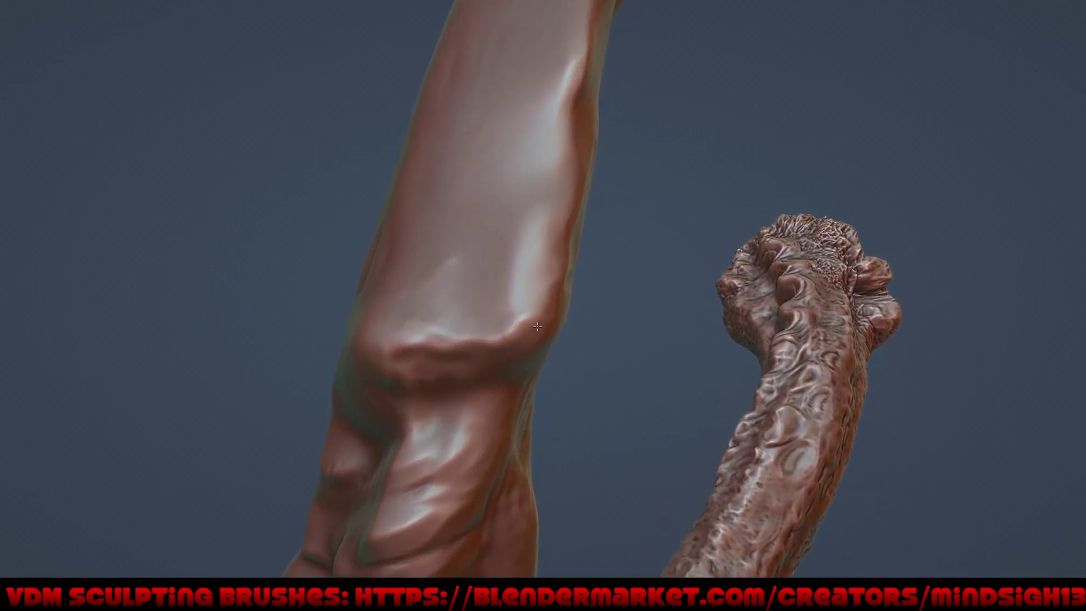
{"action": "mouse_move", "coordinate": [533, 327]}
{"action": "left_mouse_down"}
{"action": "mouse_move", "coordinate": [548, 318]}
{"action": "mouse_move", "coordinate": [471, 349]}
{"action": "mouse_move", "coordinate": [402, 350]}
{"action": "mouse_move", "coordinate": [422, 354]}
{"action": "mouse_move", "coordinate": [425, 379]}
{"action": "left_mouse_up"}
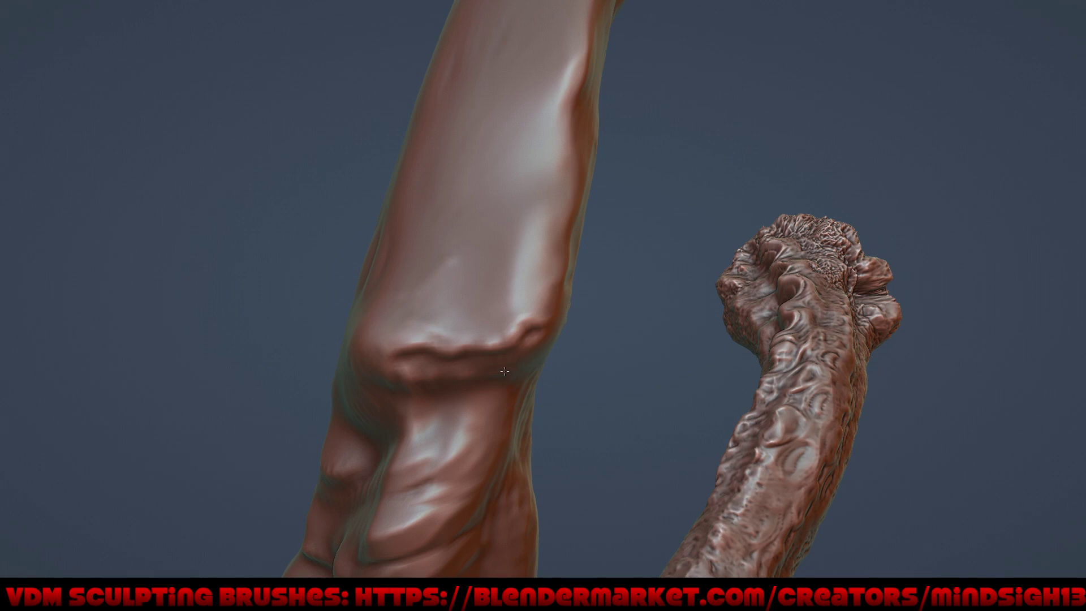
Step: Refine the lower creases and define the fold on the horn's wrinkled base
{"action": "left_click_drag", "start_coordinate": [495, 373], "coordinate": [504, 382]}
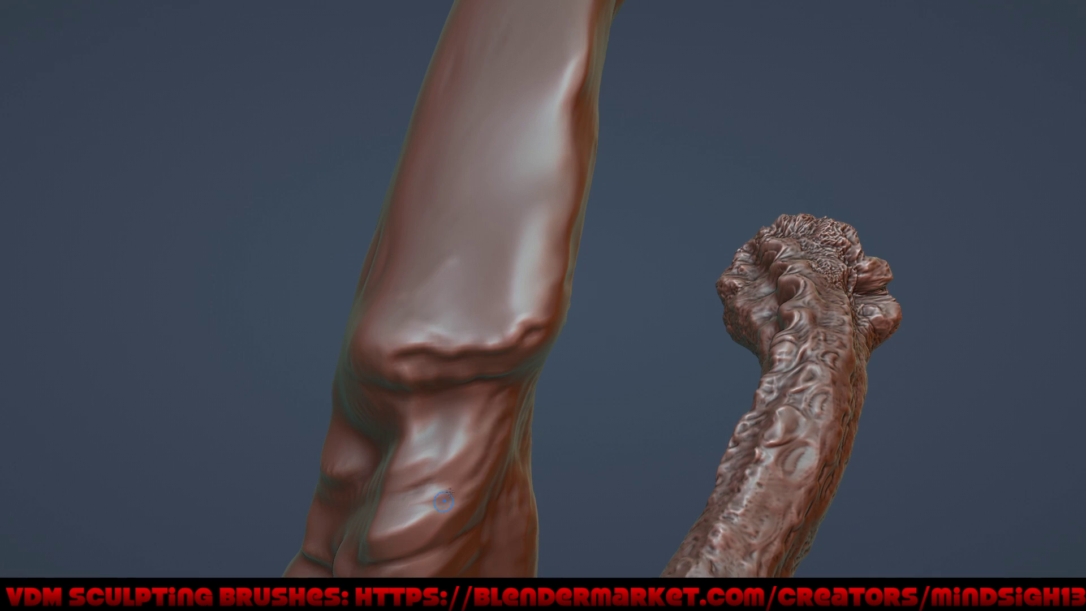
{"action": "mouse_move", "coordinate": [474, 475]}
{"action": "left_mouse_down"}
{"action": "mouse_move", "coordinate": [430, 503]}
{"action": "mouse_move", "coordinate": [466, 492]}
{"action": "left_mouse_up"}
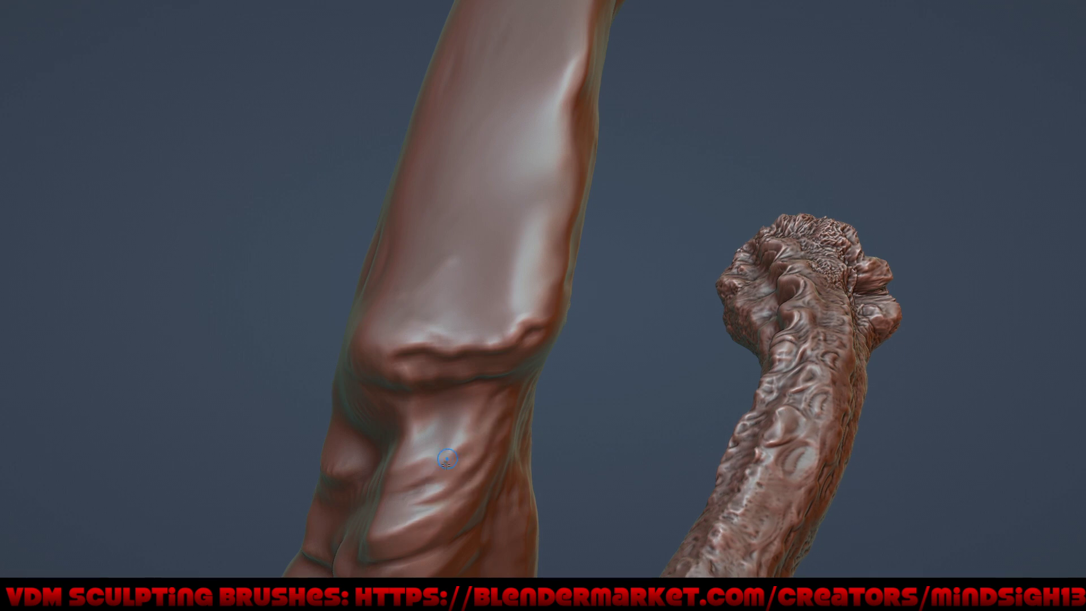
{"action": "left_click_drag", "start_coordinate": [433, 452], "coordinate": [403, 467]}
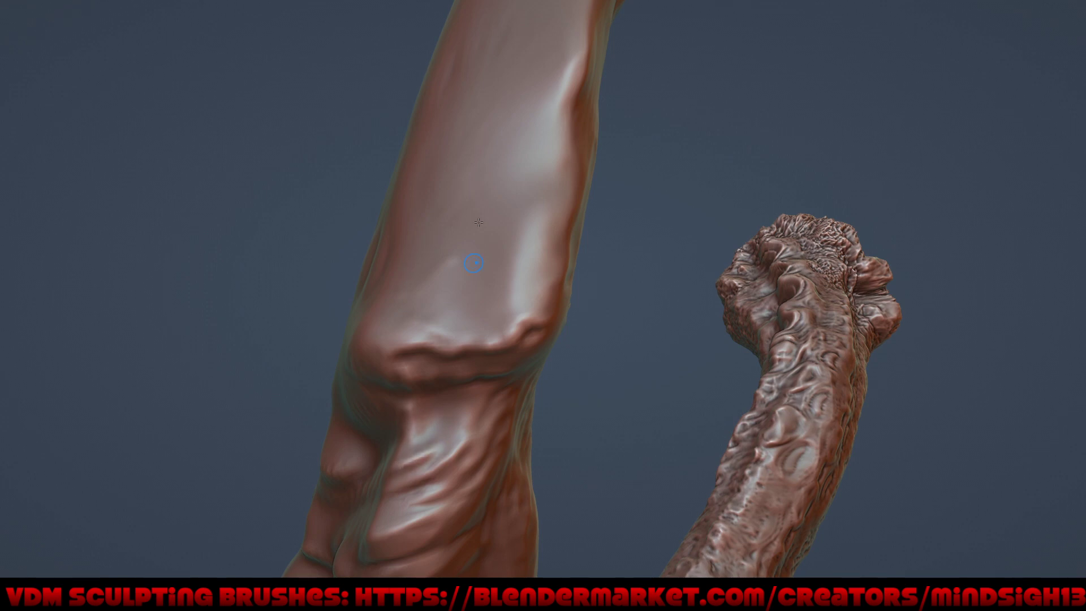
{"action": "scroll", "coordinate": [478, 222], "scroll_direction": "down", "scroll_amount": 5}
{"action": "scroll", "coordinate": [717, 415], "scroll_direction": "down", "scroll_amount": 4}
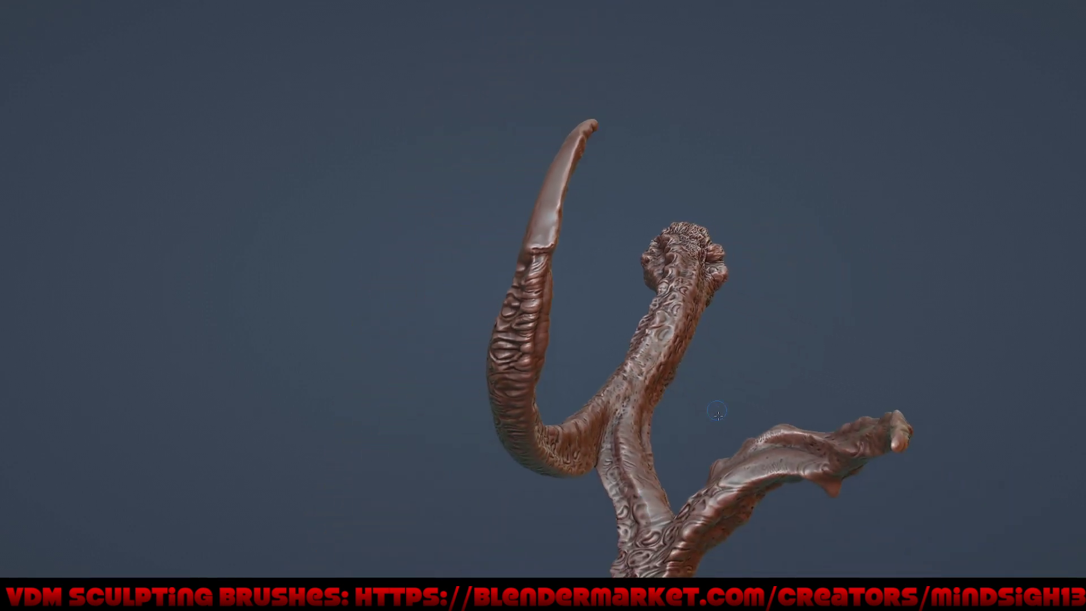
Step: Add dents, ridges and a short crease to the top of the curved horn
{"action": "mouse_move", "coordinate": [717, 415]}
{"action": "middle_mouse_down"}
{"action": "mouse_move", "coordinate": [576, 347]}
{"action": "mouse_move", "coordinate": [572, 317]}
{"action": "middle_mouse_up"}
{"action": "scroll", "coordinate": [597, 191], "scroll_direction": "up", "scroll_amount": 3}
{"action": "mouse_move", "coordinate": [578, 233]}
{"action": "left_mouse_down"}
{"action": "mouse_move", "coordinate": [535, 243]}
{"action": "mouse_move", "coordinate": [622, 214]}
{"action": "mouse_move", "coordinate": [715, 225]}
{"action": "left_mouse_up"}
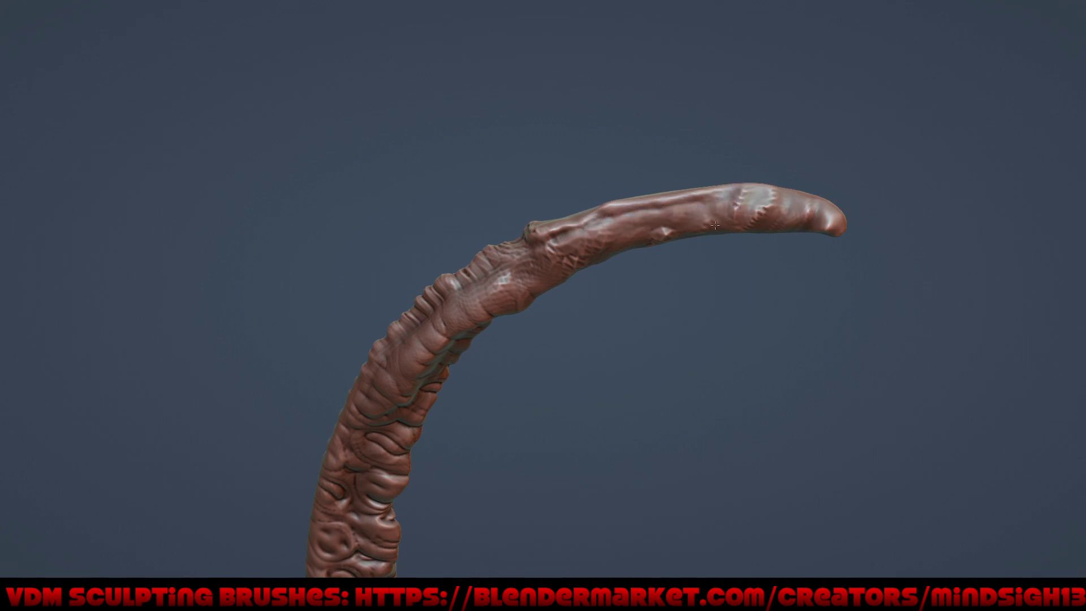
{"action": "left_click_drag", "start_coordinate": [679, 243], "coordinate": [681, 221]}
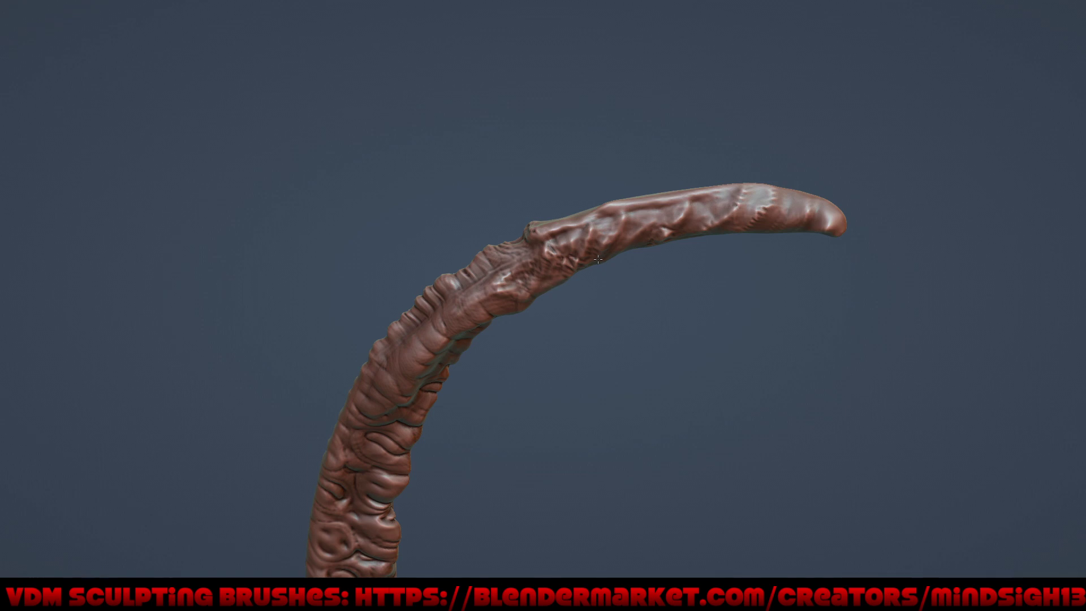
Step: Carve a long crease along the horn's top edge and deepen it toward the tip
{"action": "left_click", "coordinate": [629, 213]}
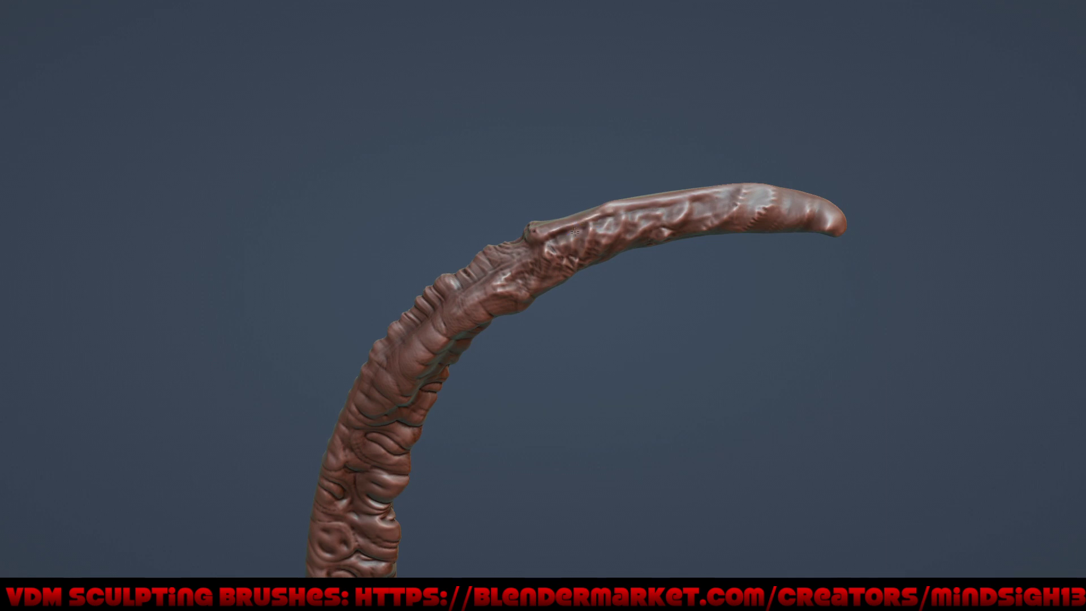
{"action": "mouse_move", "coordinate": [574, 231]}
{"action": "left_mouse_down"}
{"action": "mouse_move", "coordinate": [642, 207]}
{"action": "mouse_move", "coordinate": [770, 188]}
{"action": "left_mouse_up"}
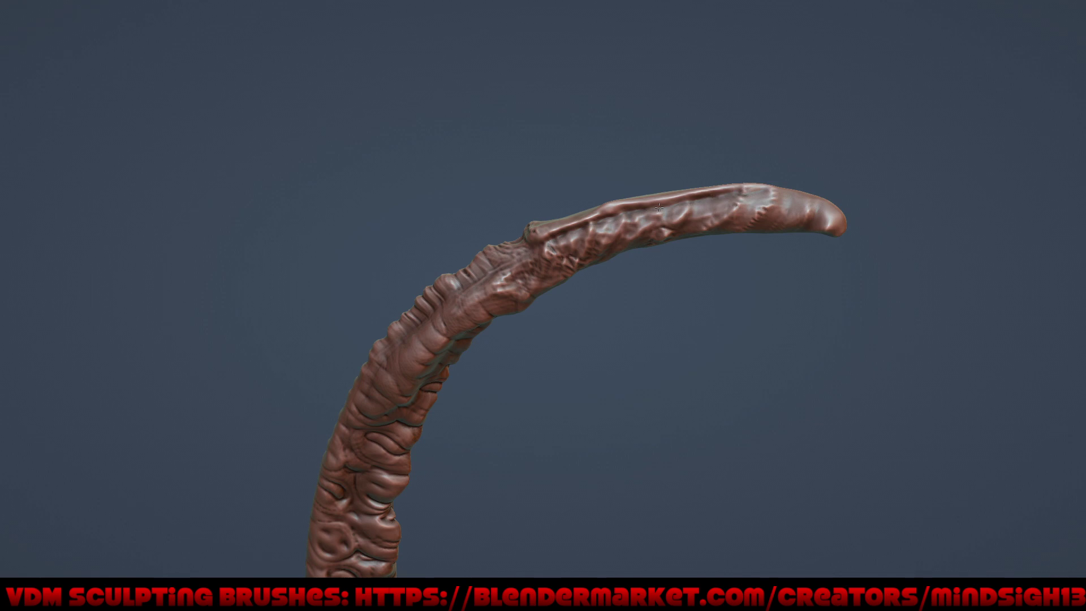
{"action": "mouse_move", "coordinate": [659, 207]}
{"action": "left_mouse_down"}
{"action": "mouse_move", "coordinate": [766, 193]}
{"action": "mouse_move", "coordinate": [741, 190]}
{"action": "mouse_move", "coordinate": [844, 215]}
{"action": "left_mouse_up"}
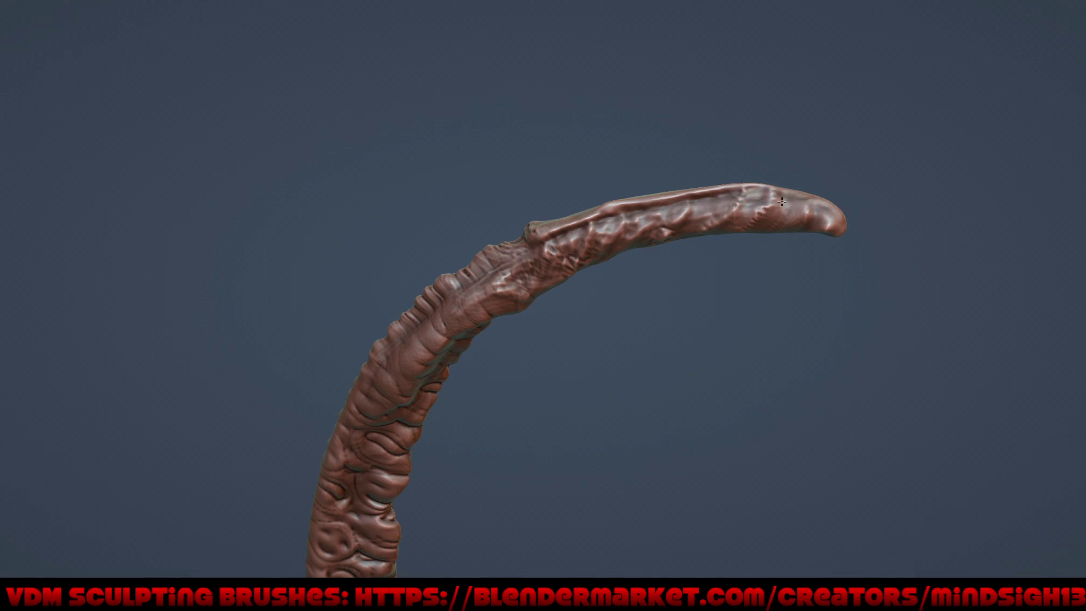
{"action": "mouse_move", "coordinate": [768, 215]}
{"action": "left_mouse_down"}
{"action": "mouse_move", "coordinate": [834, 227]}
{"action": "mouse_move", "coordinate": [800, 210]}
{"action": "mouse_move", "coordinate": [761, 218]}
{"action": "mouse_move", "coordinate": [764, 206]}
{"action": "mouse_move", "coordinate": [693, 235]}
{"action": "mouse_move", "coordinate": [749, 193]}
{"action": "mouse_move", "coordinate": [729, 198]}
{"action": "mouse_move", "coordinate": [785, 196]}
{"action": "left_mouse_up"}
Step: Stroke vein-like grooves along the smooth upper edge of the horn
{"action": "middle_click_drag", "start_coordinate": [730, 220], "coordinate": [789, 199]}
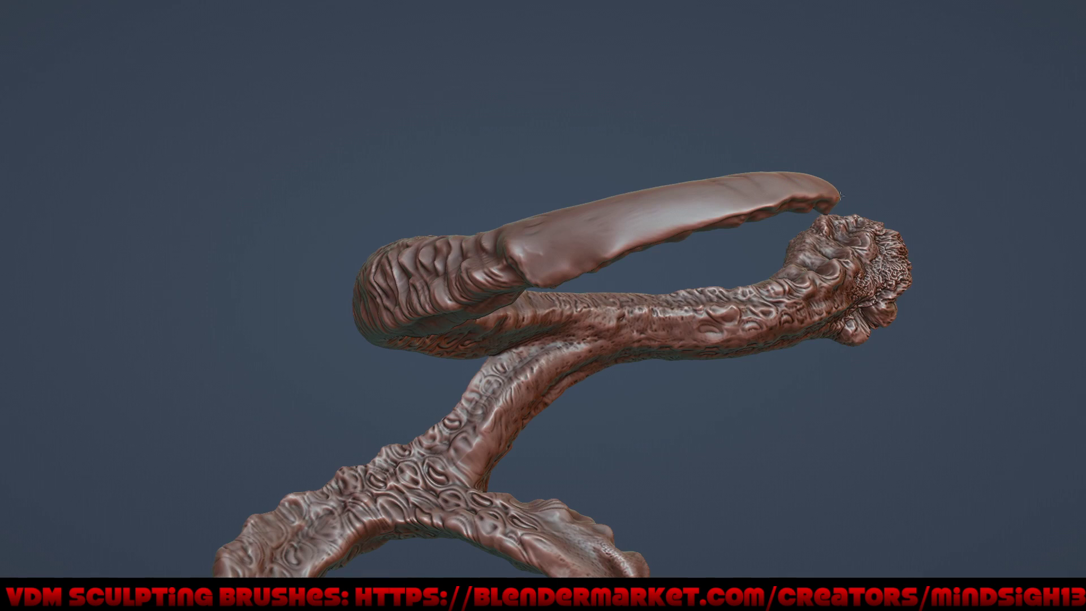
{"action": "left_click_drag", "start_coordinate": [822, 192], "coordinate": [596, 260]}
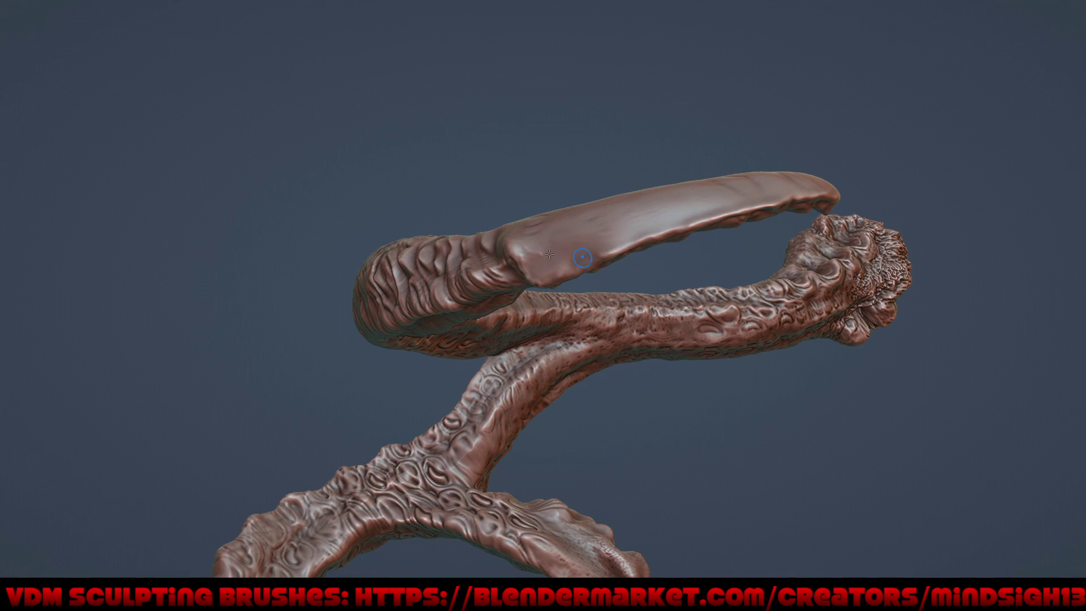
{"action": "mouse_move", "coordinate": [583, 258]}
{"action": "left_mouse_down"}
{"action": "mouse_move", "coordinate": [797, 193]}
{"action": "mouse_move", "coordinate": [574, 216]}
{"action": "left_mouse_up"}
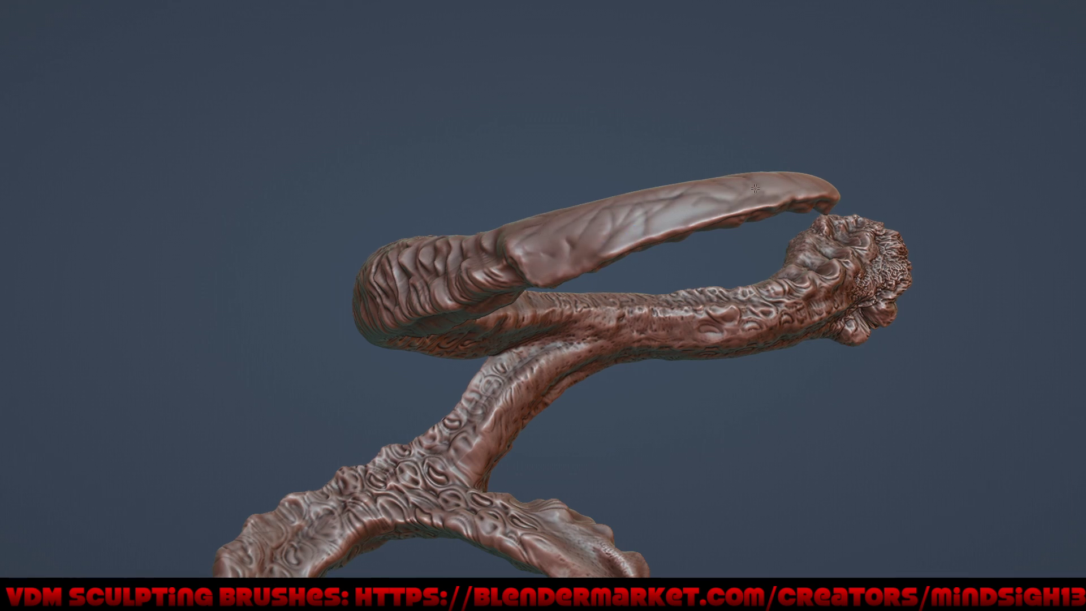
{"action": "mouse_move", "coordinate": [676, 187]}
{"action": "left_mouse_down"}
{"action": "mouse_move", "coordinate": [701, 187]}
{"action": "mouse_move", "coordinate": [585, 234]}
{"action": "mouse_move", "coordinate": [738, 219]}
{"action": "left_mouse_up"}
Step: Add ridges and dents to the pale upper section of the right horn
{"action": "middle_click_drag", "start_coordinate": [738, 213], "coordinate": [545, 286]}
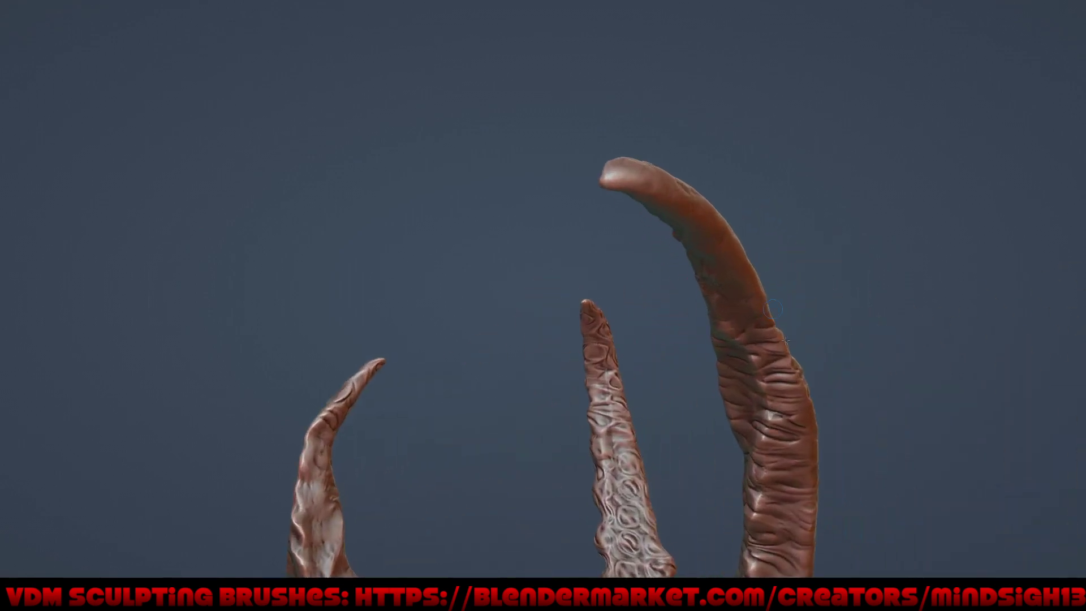
{"action": "middle_click_drag", "start_coordinate": [770, 327], "coordinate": [831, 305]}
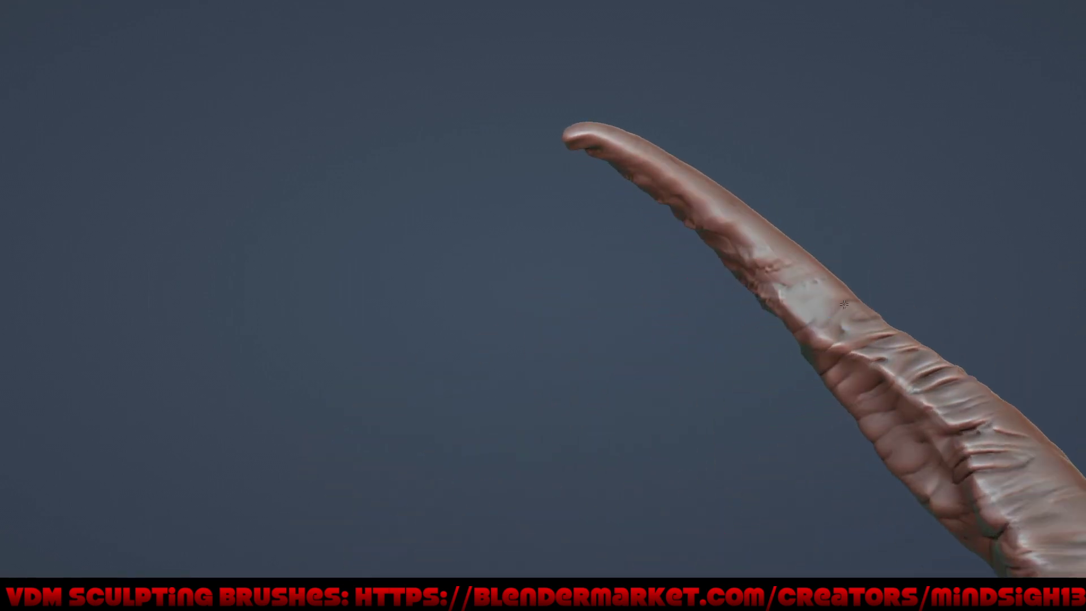
{"action": "mouse_move", "coordinate": [836, 305]}
{"action": "left_mouse_down"}
{"action": "mouse_move", "coordinate": [800, 252]}
{"action": "mouse_move", "coordinate": [764, 234]}
{"action": "left_mouse_up"}
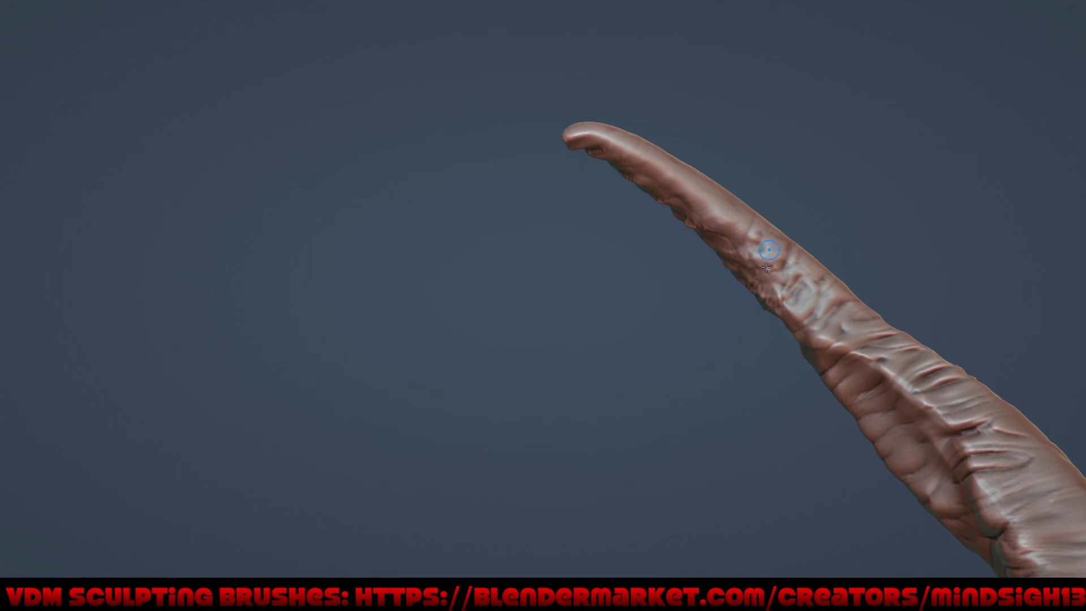
{"action": "left_click_drag", "start_coordinate": [766, 250], "coordinate": [793, 239]}
{"action": "left_click_drag", "start_coordinate": [782, 305], "coordinate": [800, 306]}
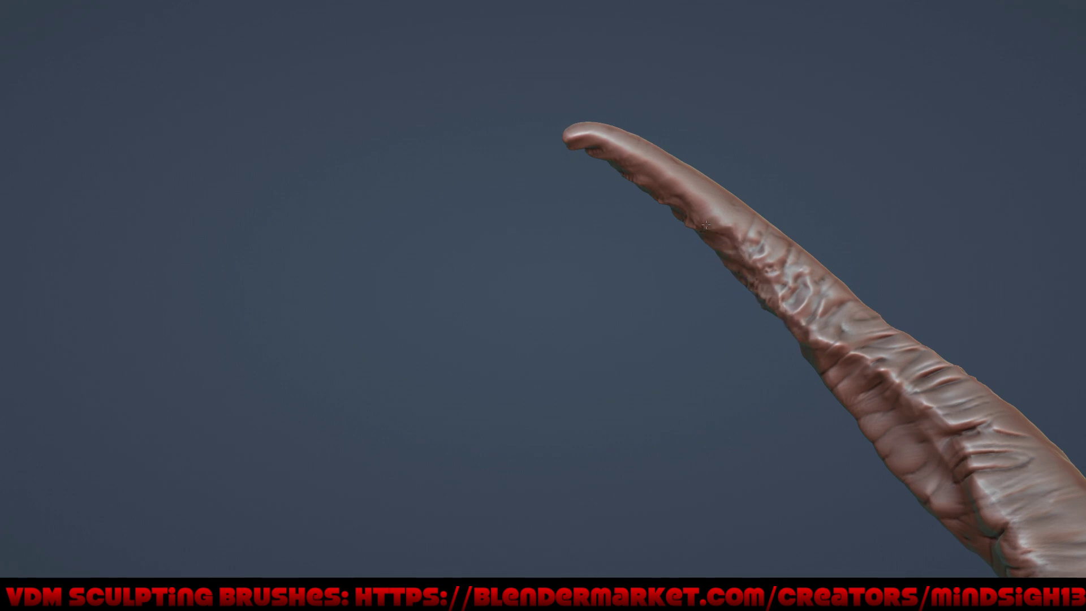
Step: Raise small bumps and indent-and-ridge detail along the edge up to the horn tip
{"action": "left_click_drag", "start_coordinate": [698, 218], "coordinate": [678, 192]}
{"action": "left_click_drag", "start_coordinate": [668, 184], "coordinate": [677, 186]}
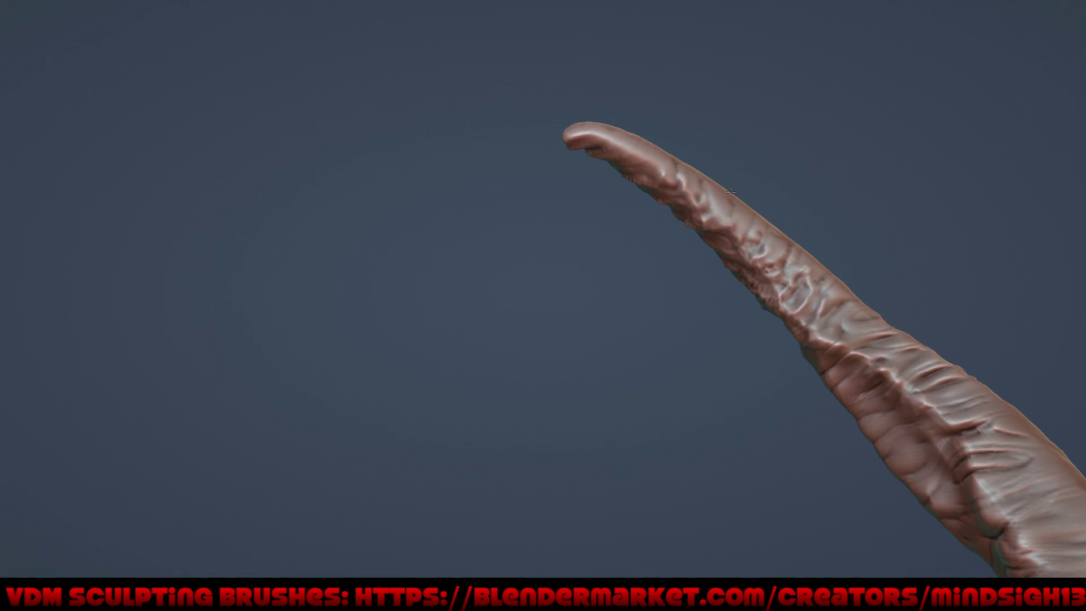
{"action": "left_click", "coordinate": [639, 148]}
{"action": "left_click_drag", "start_coordinate": [615, 139], "coordinate": [634, 158]}
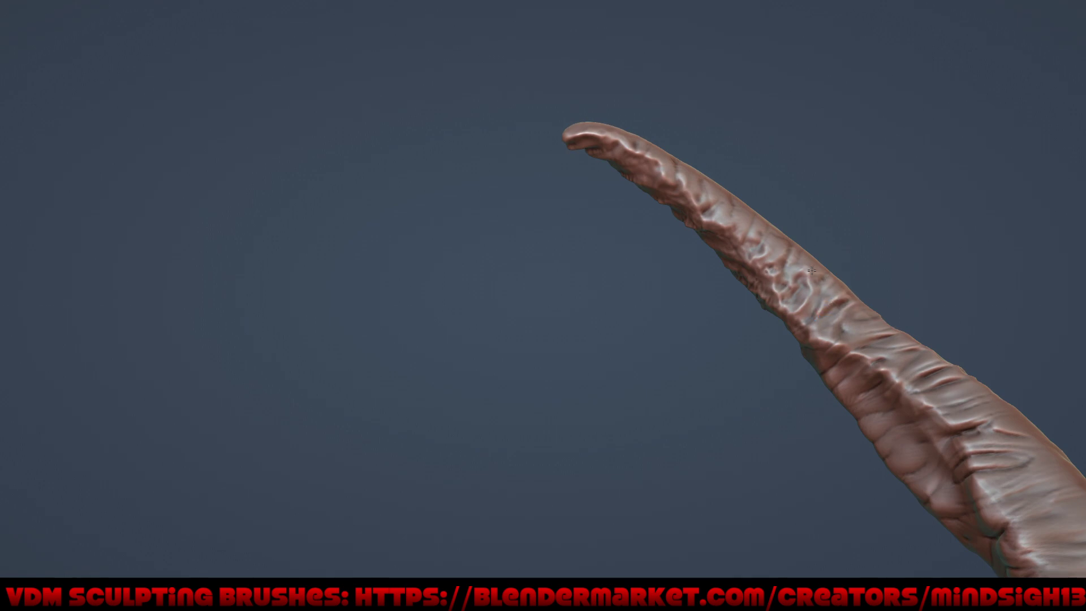
{"action": "mouse_move", "coordinate": [812, 271]}
{"action": "middle_mouse_down"}
{"action": "mouse_move", "coordinate": [644, 418]}
{"action": "mouse_move", "coordinate": [668, 463]}
{"action": "mouse_move", "coordinate": [784, 358]}
{"action": "middle_mouse_up"}
Step: Sculpt a deep dent into the left horn, orbiting around the horns
{"action": "middle_click_drag", "start_coordinate": [742, 270], "coordinate": [707, 275]}
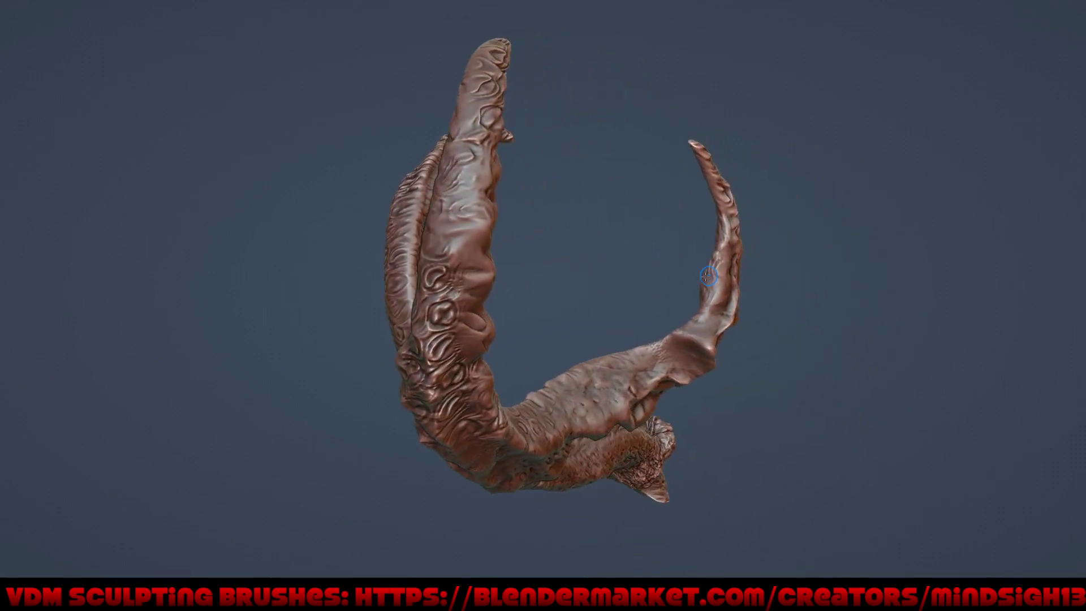
{"action": "scroll", "coordinate": [466, 265], "scroll_direction": "up", "scroll_amount": 1}
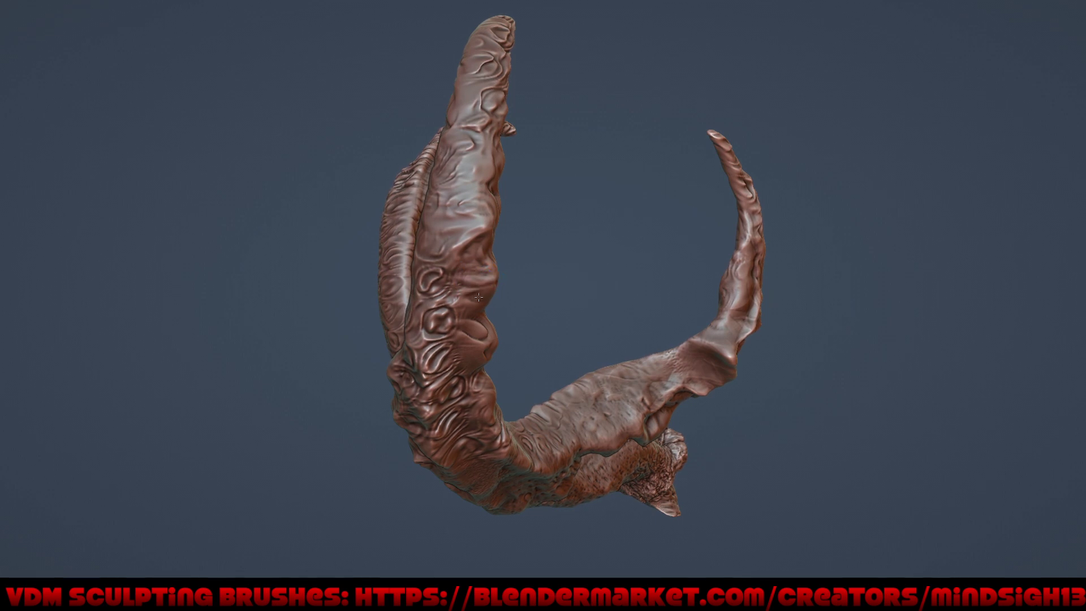
{"action": "middle_click_drag", "start_coordinate": [478, 297], "coordinate": [486, 302]}
{"action": "scroll", "coordinate": [486, 302], "scroll_direction": "up", "scroll_amount": 2}
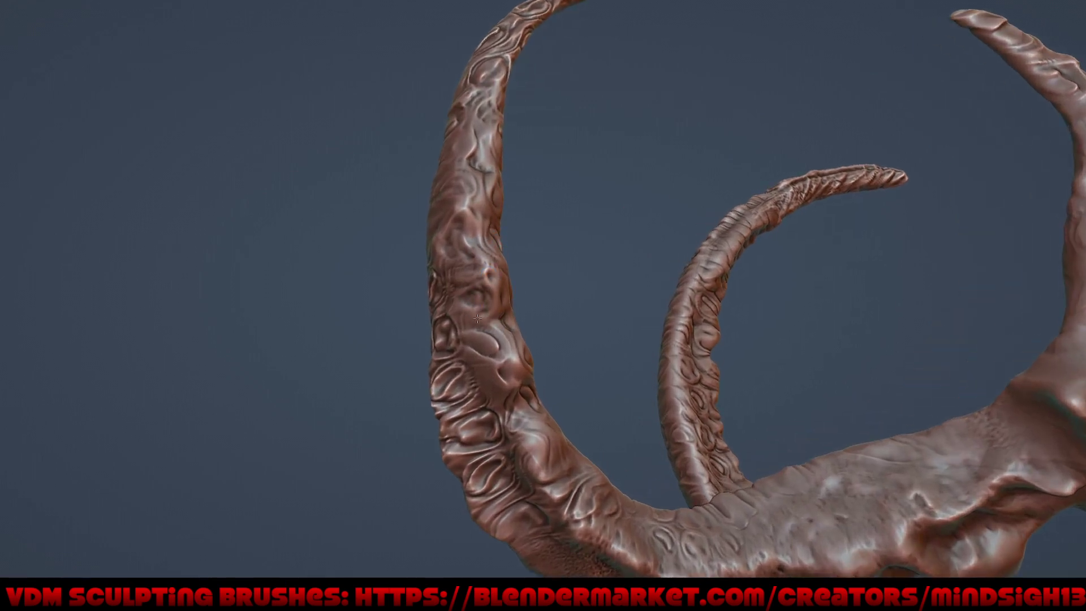
{"action": "left_click_drag", "start_coordinate": [487, 310], "coordinate": [485, 328]}
{"action": "middle_click_drag", "start_coordinate": [503, 285], "coordinate": [480, 278]}
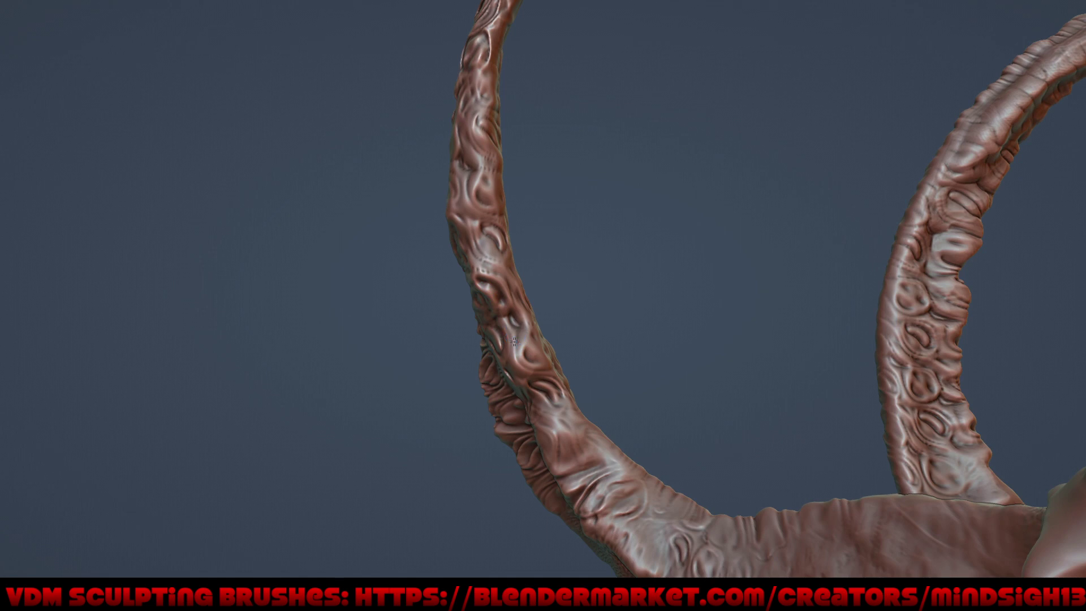
{"action": "mouse_move", "coordinate": [524, 372]}
{"action": "middle_mouse_down"}
{"action": "mouse_move", "coordinate": [610, 354]}
{"action": "mouse_move", "coordinate": [526, 257]}
{"action": "middle_mouse_up"}
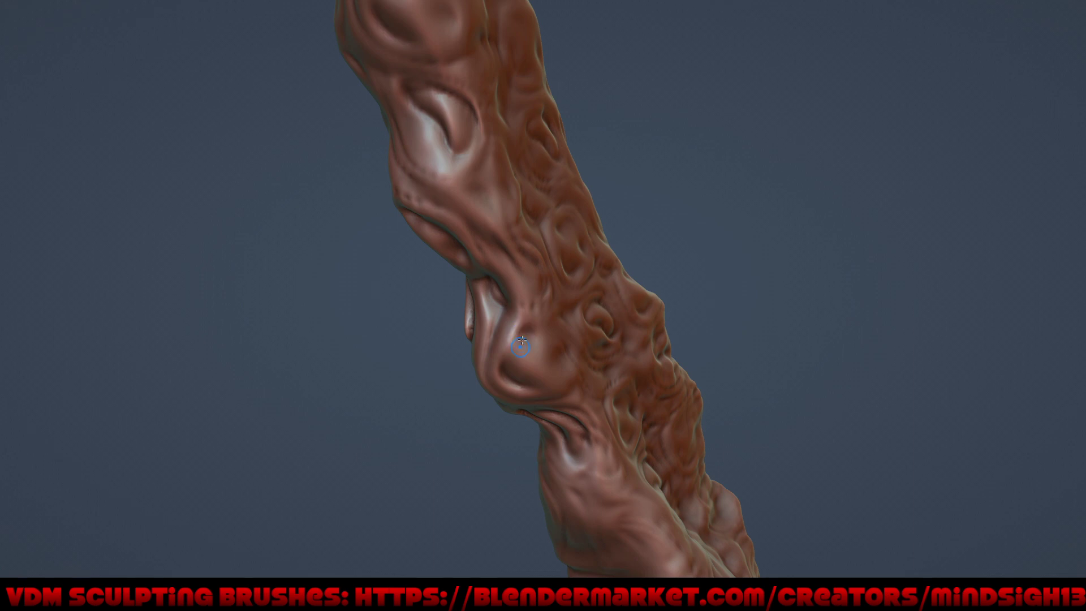
Step: Stamp small rounded bumps across the curved horn surface
{"action": "left_click", "coordinate": [521, 337]}
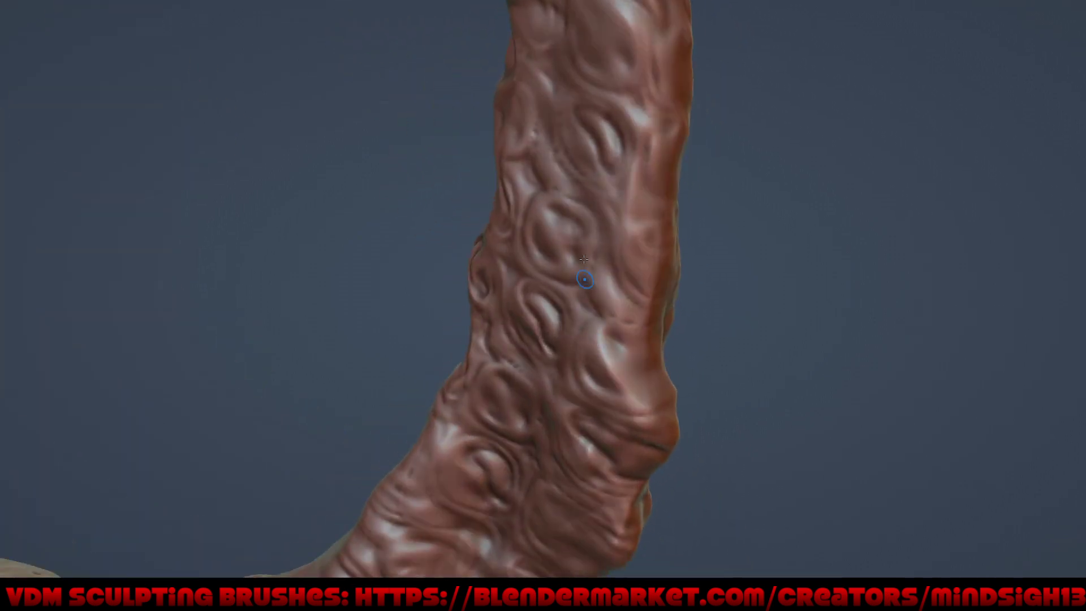
{"action": "scroll", "coordinate": [583, 279], "scroll_direction": "down", "scroll_amount": 2}
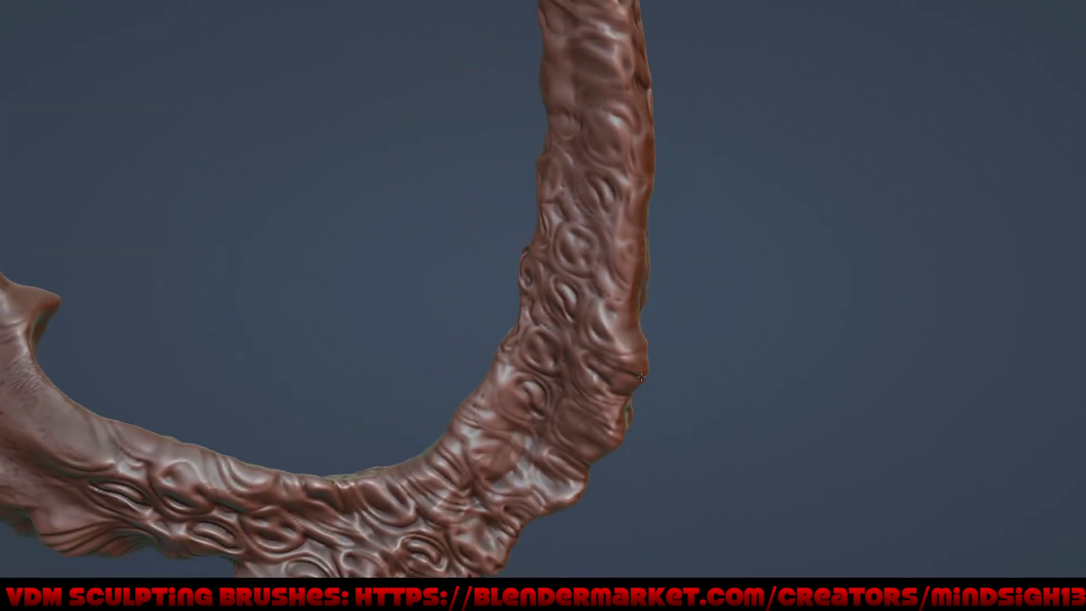
{"action": "scroll", "coordinate": [599, 275], "scroll_direction": "down", "scroll_amount": 1}
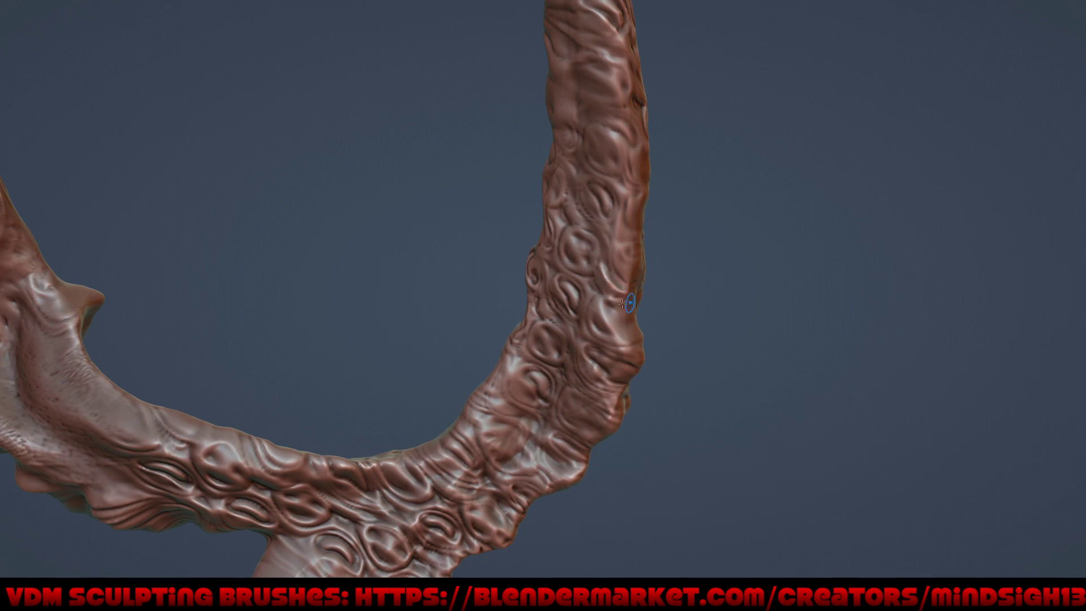
{"action": "left_click", "coordinate": [622, 246]}
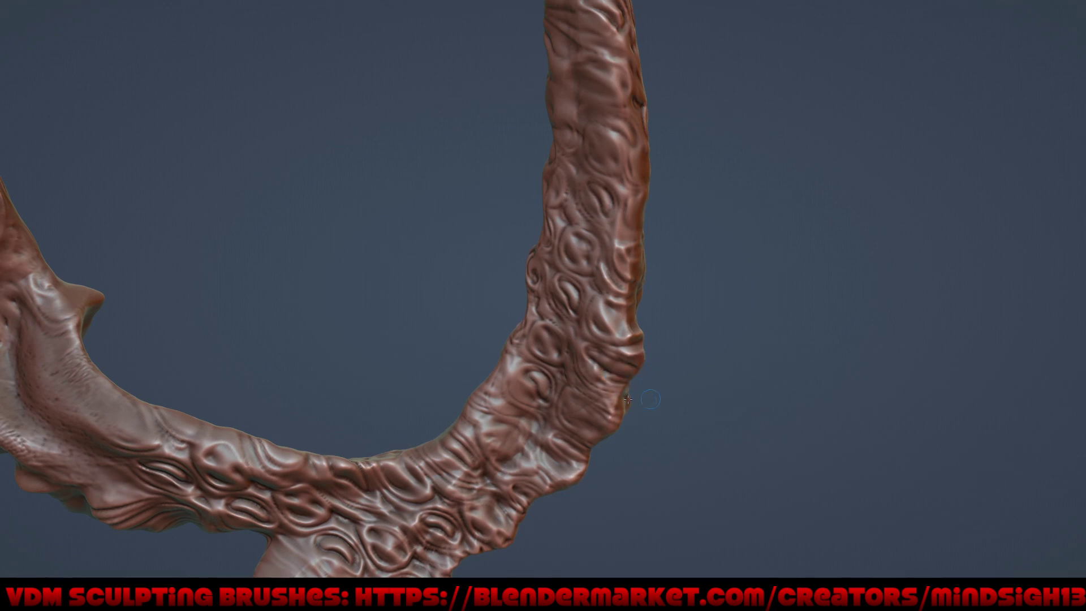
{"action": "left_click", "coordinate": [596, 367]}
{"action": "left_click", "coordinate": [619, 215]}
Step: Reshape the curved horn's outer edge, then view the whole sculpt
{"action": "left_click_drag", "start_coordinate": [638, 222], "coordinate": [642, 175]}
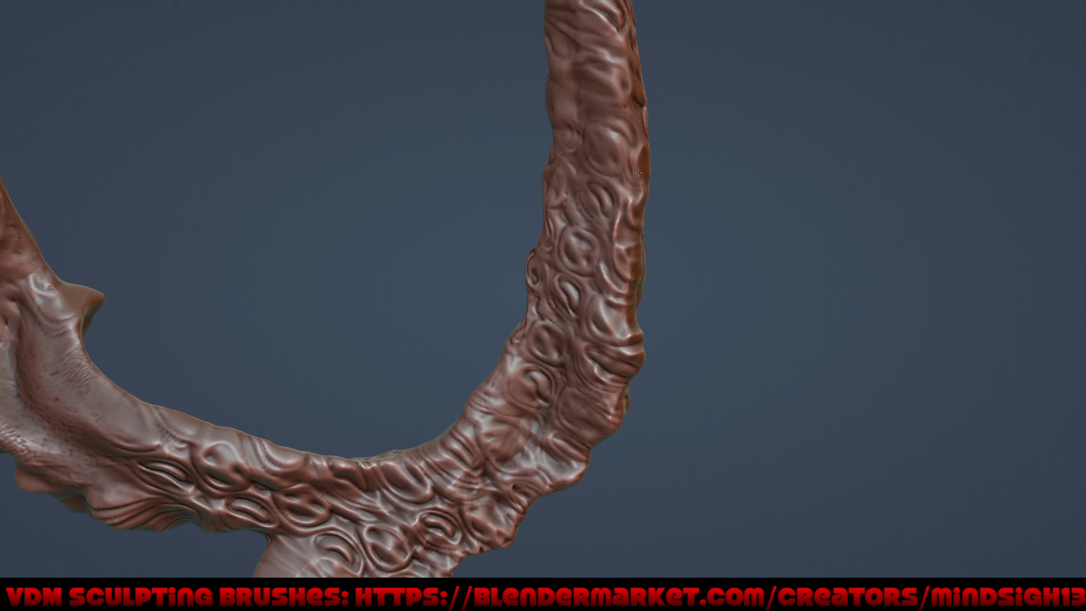
{"action": "mouse_move", "coordinate": [639, 161]}
{"action": "left_mouse_down"}
{"action": "mouse_move", "coordinate": [632, 203]}
{"action": "mouse_move", "coordinate": [621, 187]}
{"action": "left_mouse_up"}
{"action": "scroll", "coordinate": [619, 234], "scroll_direction": "down", "scroll_amount": 5}
{"action": "mouse_move", "coordinate": [747, 357]}
{"action": "middle_mouse_down"}
{"action": "mouse_move", "coordinate": [684, 349]}
{"action": "mouse_move", "coordinate": [738, 337]}
{"action": "mouse_move", "coordinate": [715, 366]}
{"action": "mouse_move", "coordinate": [622, 317]}
{"action": "middle_mouse_up"}
Step: Refine the small surface detail near the horn junction, then view the sculpt upright
{"action": "scroll", "coordinate": [540, 255], "scroll_direction": "up", "scroll_amount": 5}
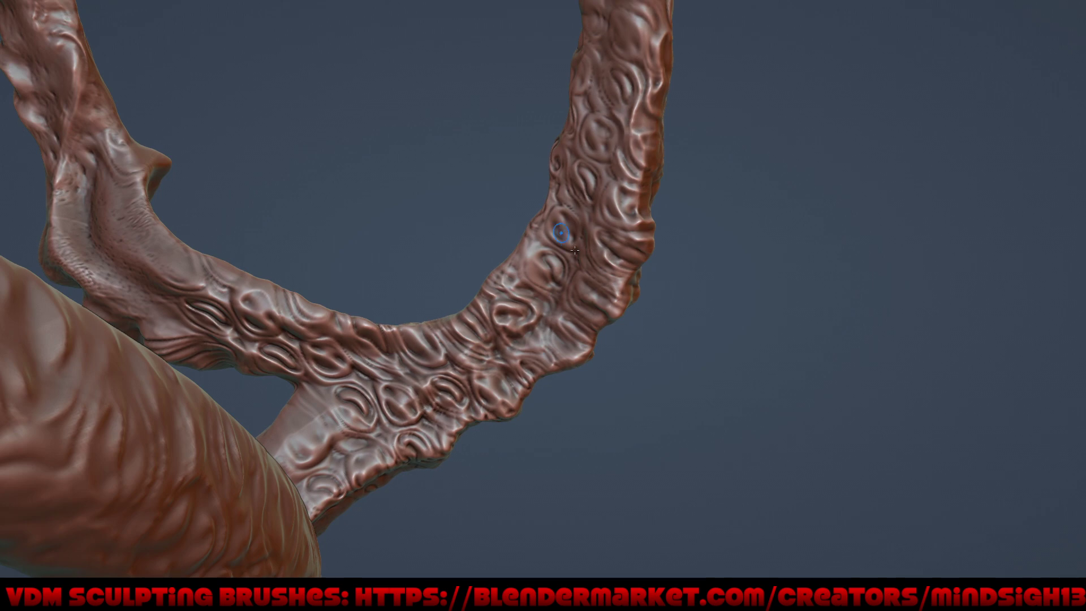
{"action": "mouse_move", "coordinate": [717, 375]}
{"action": "middle_mouse_down"}
{"action": "mouse_move", "coordinate": [690, 273]}
{"action": "mouse_move", "coordinate": [462, 259]}
{"action": "mouse_move", "coordinate": [423, 212]}
{"action": "middle_mouse_up"}
{"action": "scroll", "coordinate": [462, 259], "scroll_direction": "up", "scroll_amount": 3}
{"action": "scroll", "coordinate": [462, 259], "scroll_direction": "up", "scroll_amount": 3}
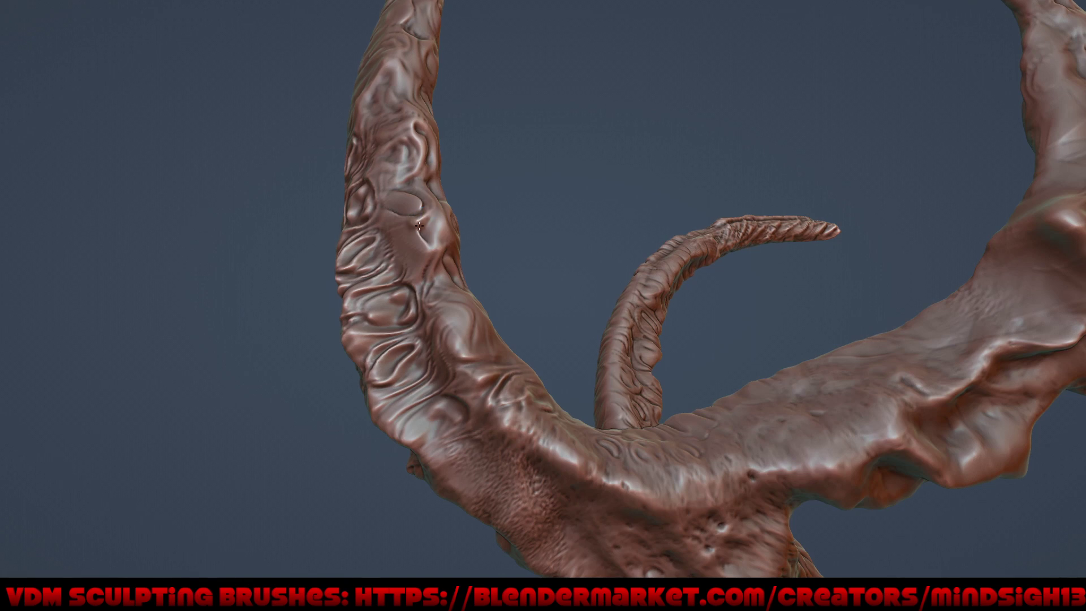
{"action": "left_click_drag", "start_coordinate": [412, 224], "coordinate": [421, 226]}
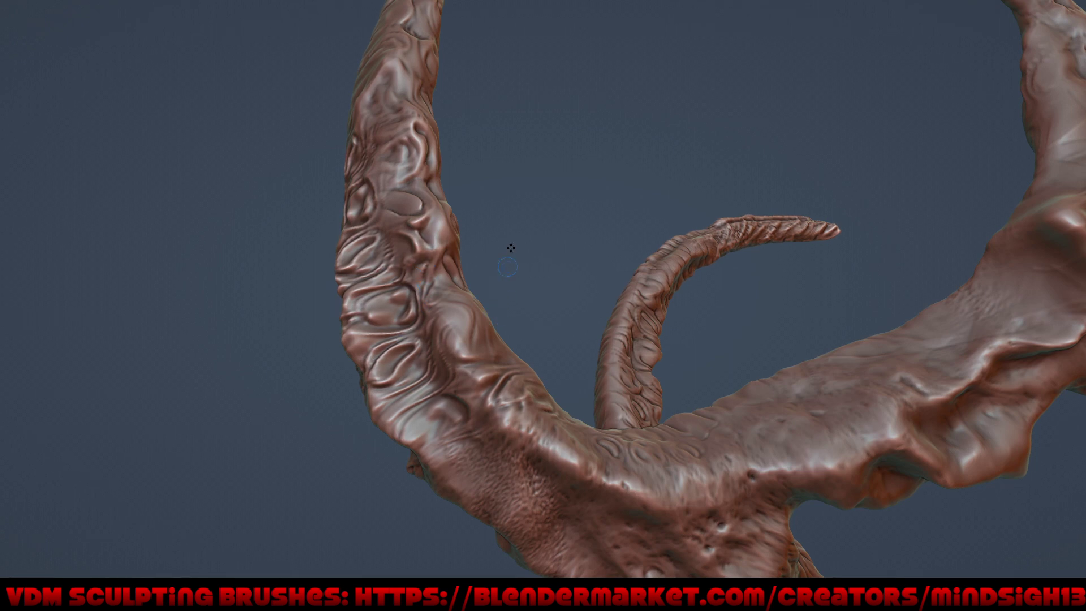
{"action": "scroll", "coordinate": [511, 248], "scroll_direction": "down", "scroll_amount": 5}
{"action": "mouse_move", "coordinate": [511, 247]}
{"action": "middle_mouse_down"}
{"action": "mouse_move", "coordinate": [633, 394]}
{"action": "mouse_move", "coordinate": [570, 379]}
{"action": "mouse_move", "coordinate": [640, 274]}
{"action": "mouse_move", "coordinate": [749, 423]}
{"action": "mouse_move", "coordinate": [725, 366]}
{"action": "mouse_move", "coordinate": [709, 368]}
{"action": "middle_mouse_up"}
{"action": "scroll", "coordinate": [541, 359], "scroll_direction": "up", "scroll_amount": 3}
{"action": "scroll", "coordinate": [641, 274], "scroll_direction": "down", "scroll_amount": 4}
{"action": "scroll", "coordinate": [538, 299], "scroll_direction": "up", "scroll_amount": 2}
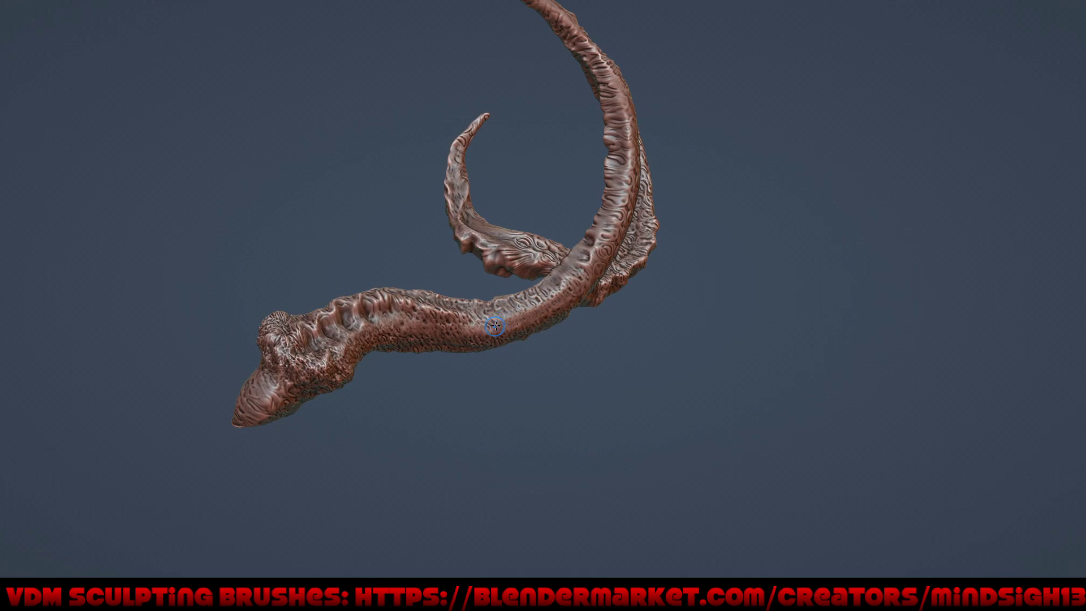
Step: Set a new brush strength with Shift+F and orbit the sculpt upright
{"action": "key", "text": "shift+f"}
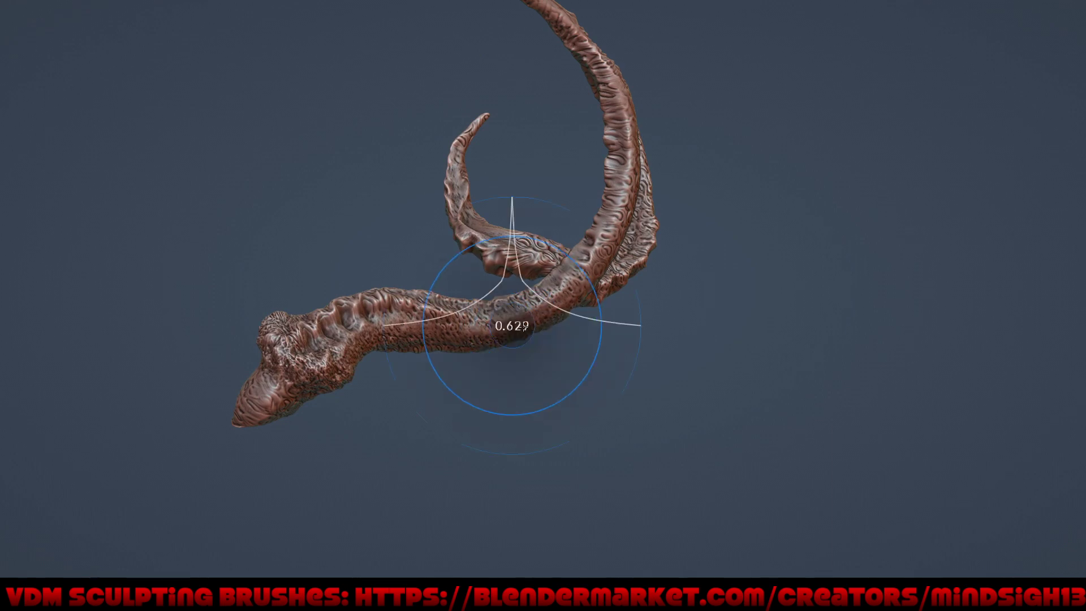
{"action": "left_click", "coordinate": [496, 313]}
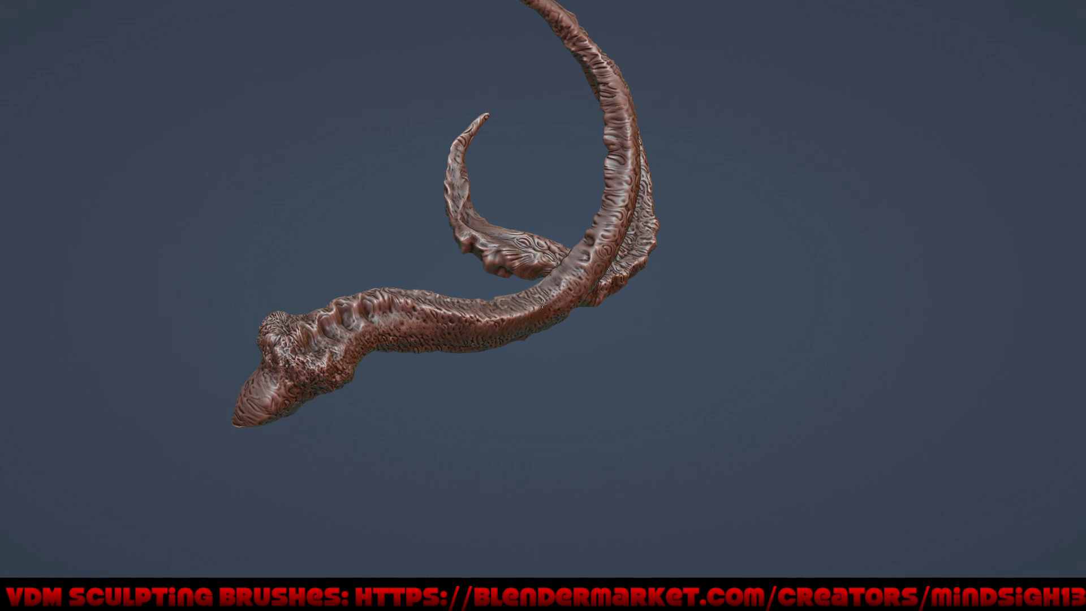
{"action": "mouse_move", "coordinate": [581, 284]}
{"action": "middle_mouse_down"}
{"action": "mouse_move", "coordinate": [783, 404]}
{"action": "mouse_move", "coordinate": [647, 309]}
{"action": "mouse_move", "coordinate": [608, 266]}
{"action": "middle_mouse_up"}
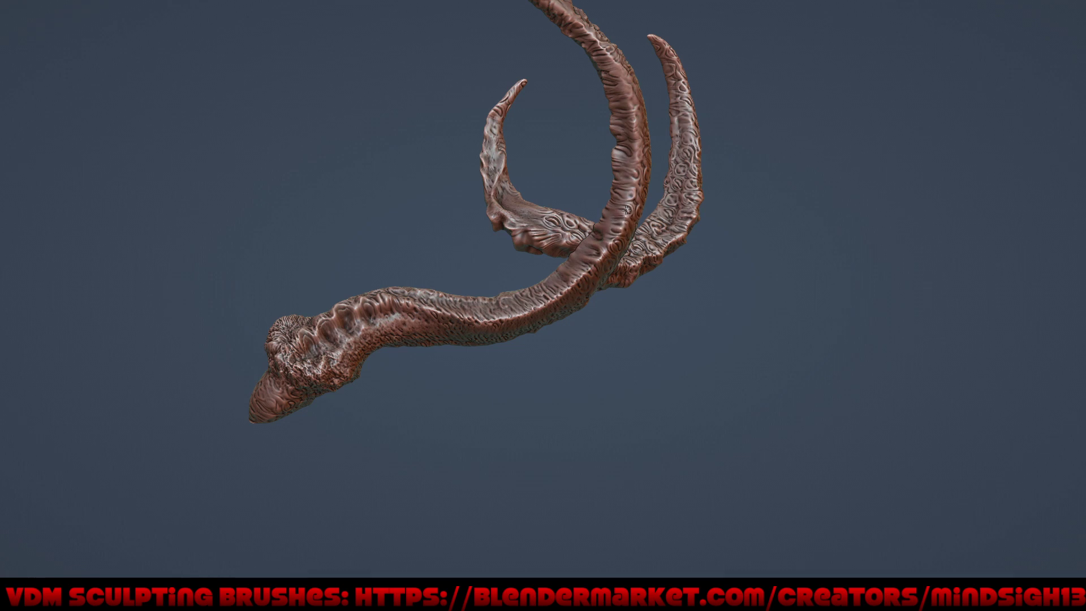
{"action": "middle_click_drag", "start_coordinate": [766, 282], "coordinate": [628, 164]}
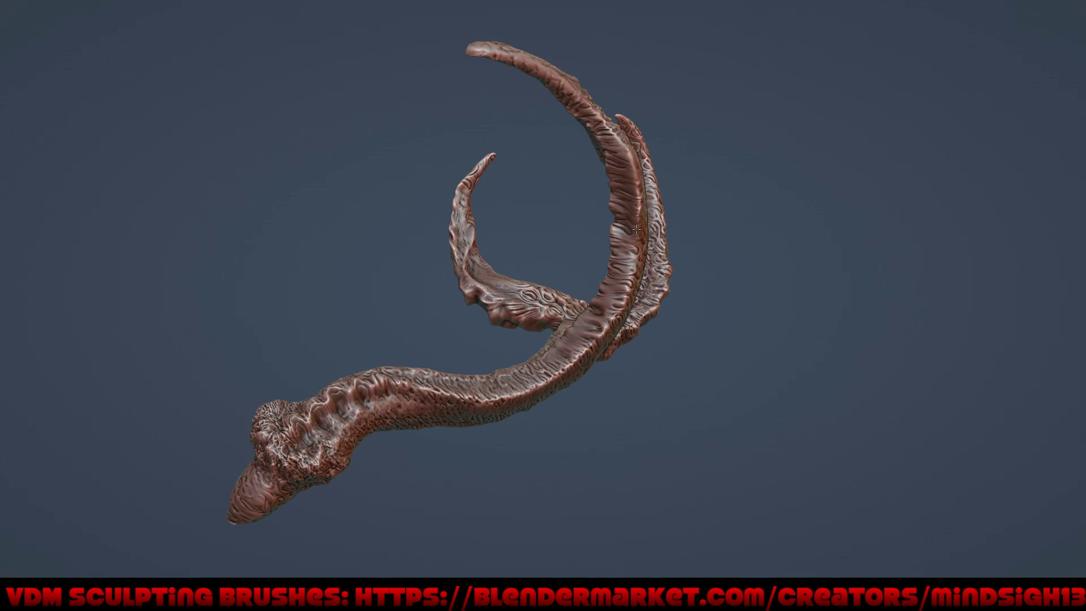
{"action": "mouse_move", "coordinate": [556, 306]}
{"action": "middle_mouse_down"}
{"action": "mouse_move", "coordinate": [734, 351]}
{"action": "mouse_move", "coordinate": [707, 255]}
{"action": "mouse_move", "coordinate": [533, 310]}
{"action": "mouse_move", "coordinate": [515, 252]}
{"action": "mouse_move", "coordinate": [634, 264]}
{"action": "mouse_move", "coordinate": [527, 124]}
{"action": "middle_mouse_up"}
Step: Orbit and zoom around the whole creature to review the finished horn
{"action": "scroll", "coordinate": [528, 124], "scroll_direction": "up", "scroll_amount": 3}
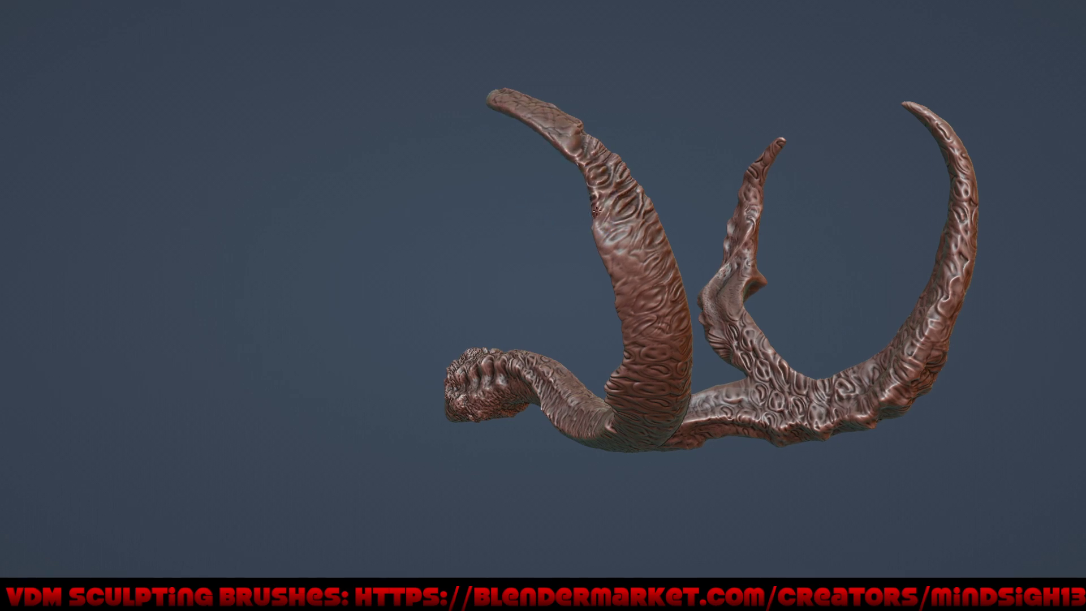
{"action": "middle_click_drag", "start_coordinate": [594, 199], "coordinate": [595, 169]}
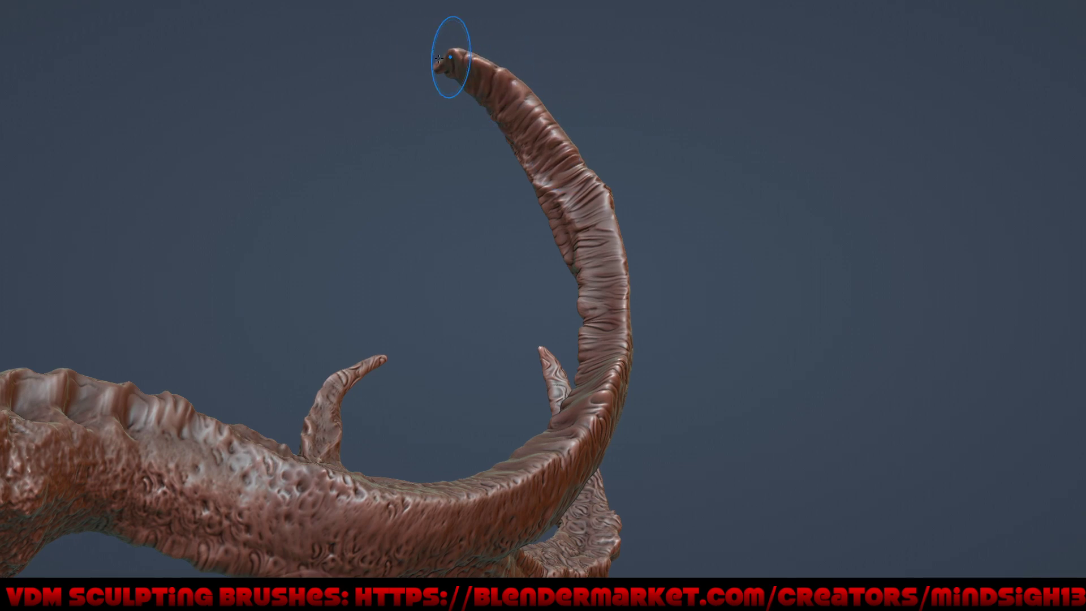
{"action": "middle_click_drag", "start_coordinate": [394, 64], "coordinate": [455, 60]}
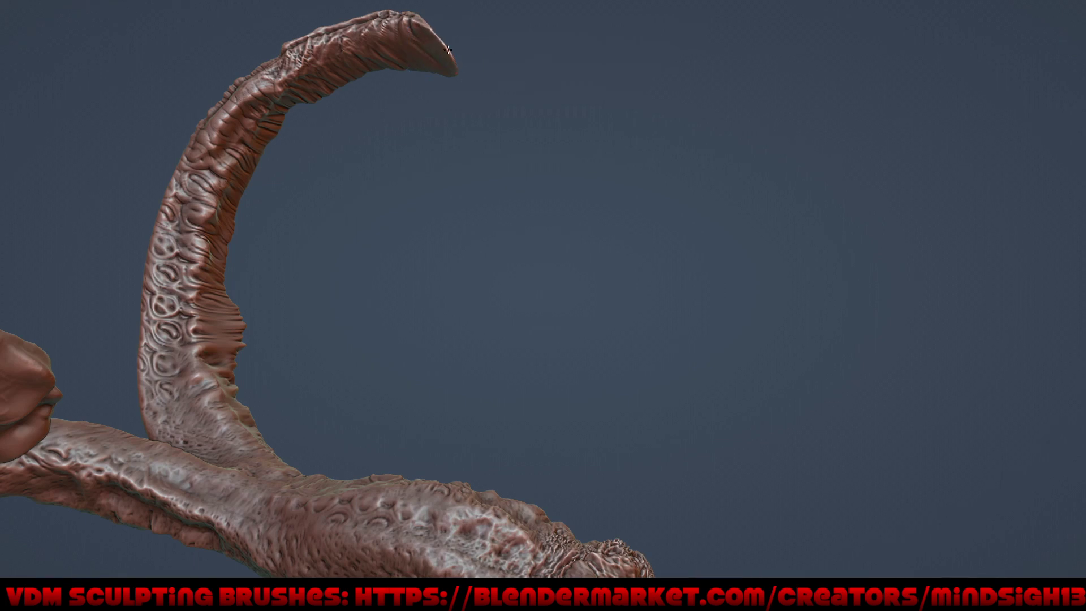
{"action": "scroll", "coordinate": [517, 82], "scroll_direction": "down", "scroll_amount": 10}
{"action": "mouse_move", "coordinate": [538, 189]}
{"action": "middle_mouse_down"}
{"action": "mouse_move", "coordinate": [546, 334]}
{"action": "mouse_move", "coordinate": [548, 250]}
{"action": "mouse_move", "coordinate": [514, 262]}
{"action": "mouse_move", "coordinate": [639, 325]}
{"action": "middle_mouse_up"}
{"action": "scroll", "coordinate": [548, 250], "scroll_direction": "up", "scroll_amount": 5}
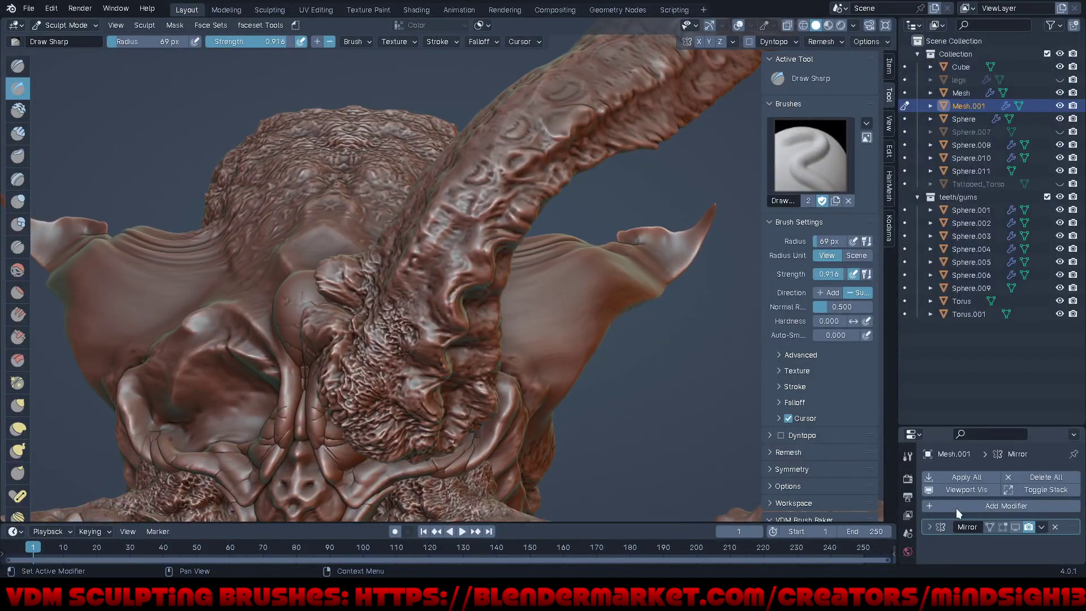
Step: Show the Mirror modifier in the viewport, check the front view, then hide it
{"action": "left_click", "coordinate": [963, 487]}
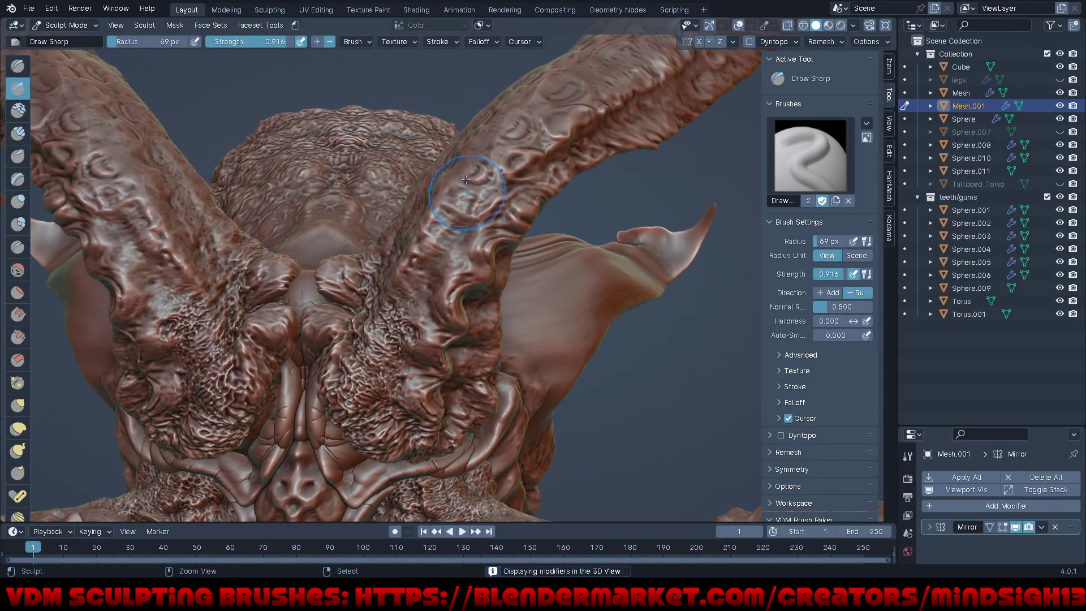
{"action": "mouse_move", "coordinate": [463, 254]}
{"action": "middle_mouse_down"}
{"action": "mouse_move", "coordinate": [515, 370]}
{"action": "mouse_move", "coordinate": [612, 344]}
{"action": "mouse_move", "coordinate": [567, 358]}
{"action": "mouse_move", "coordinate": [637, 392]}
{"action": "mouse_move", "coordinate": [564, 474]}
{"action": "mouse_move", "coordinate": [559, 418]}
{"action": "middle_mouse_up"}
{"action": "scroll", "coordinate": [515, 371], "scroll_direction": "down", "scroll_amount": 5}
{"action": "scroll", "coordinate": [613, 344], "scroll_direction": "up", "scroll_amount": 4}
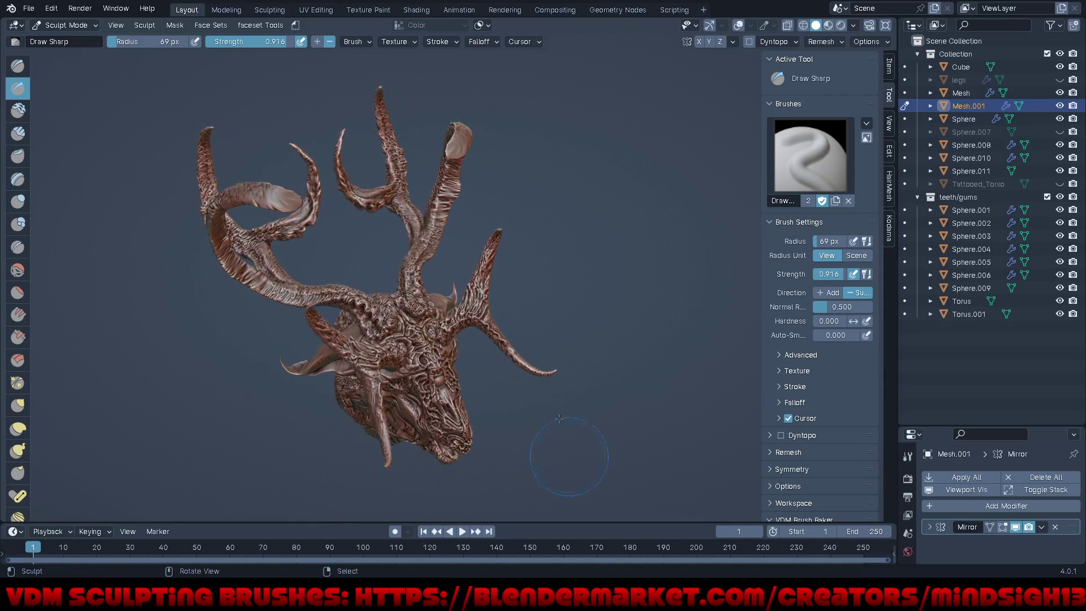
{"action": "left_click", "coordinate": [945, 488]}
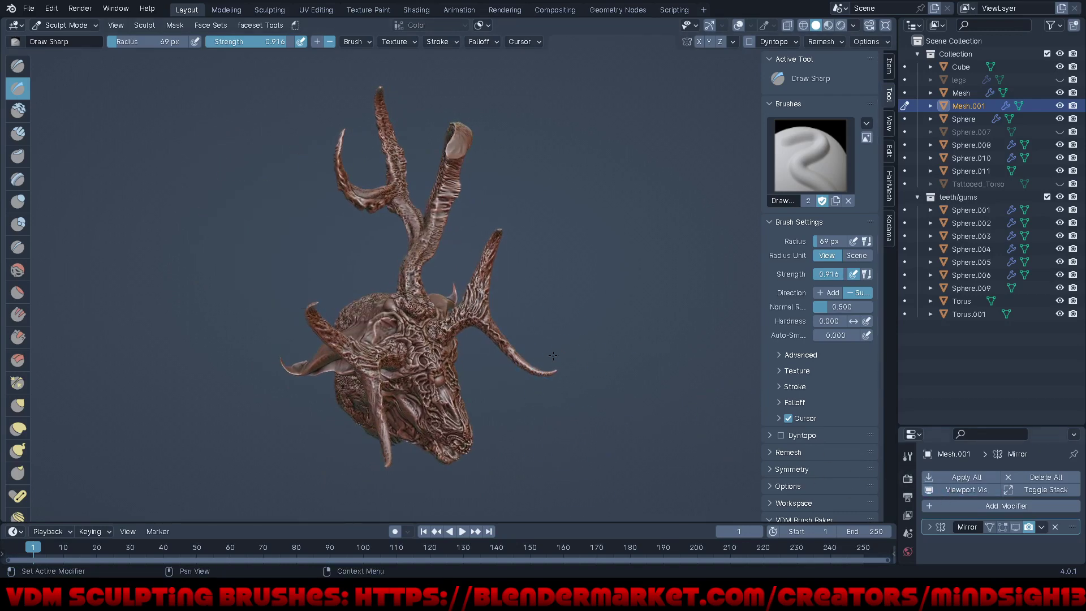
Step: Pull the antler tip outward with the Grab brush
{"action": "key", "text": "g"}
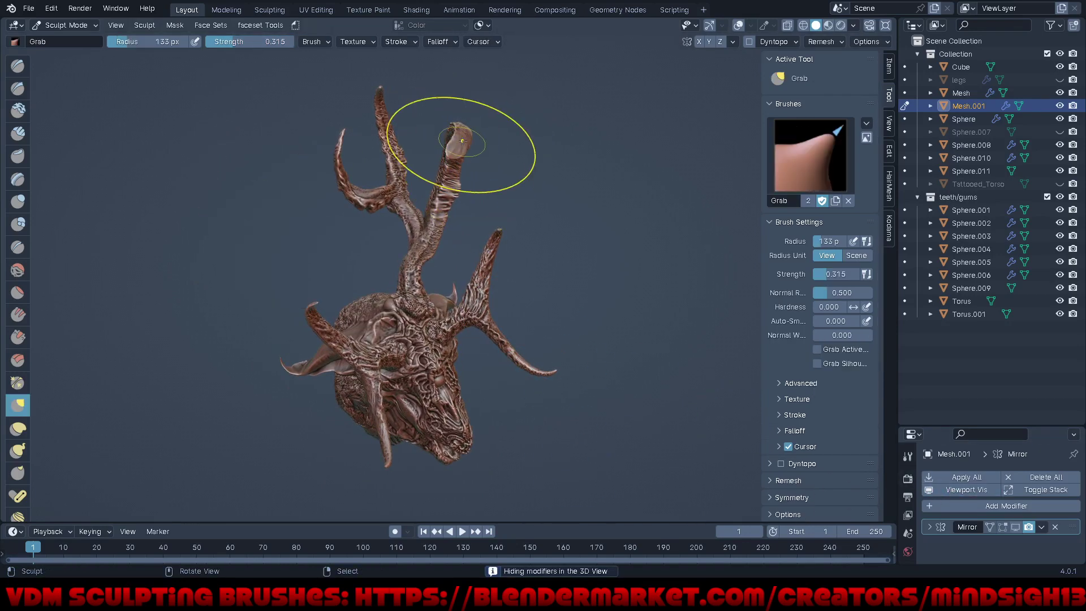
{"action": "mouse_move", "coordinate": [461, 138]}
{"action": "middle_mouse_down", "text": "ctrl"}
{"action": "mouse_move", "coordinate": [465, 104]}
{"action": "mouse_move", "coordinate": [461, 188]}
{"action": "middle_mouse_up", "text": "ctrl"}
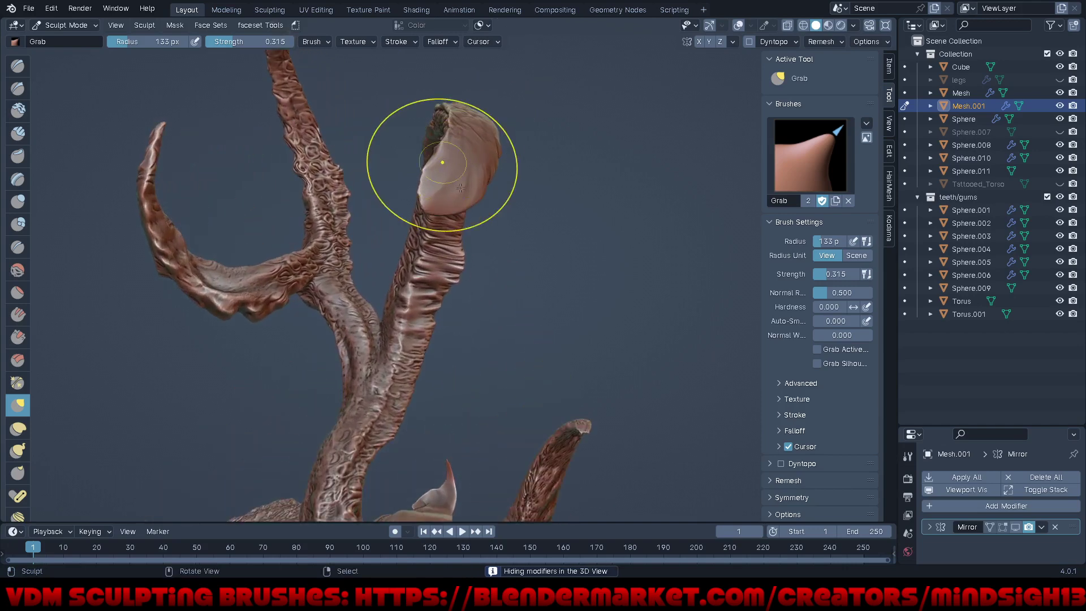
{"action": "left_click_drag", "start_coordinate": [492, 199], "coordinate": [474, 195]}
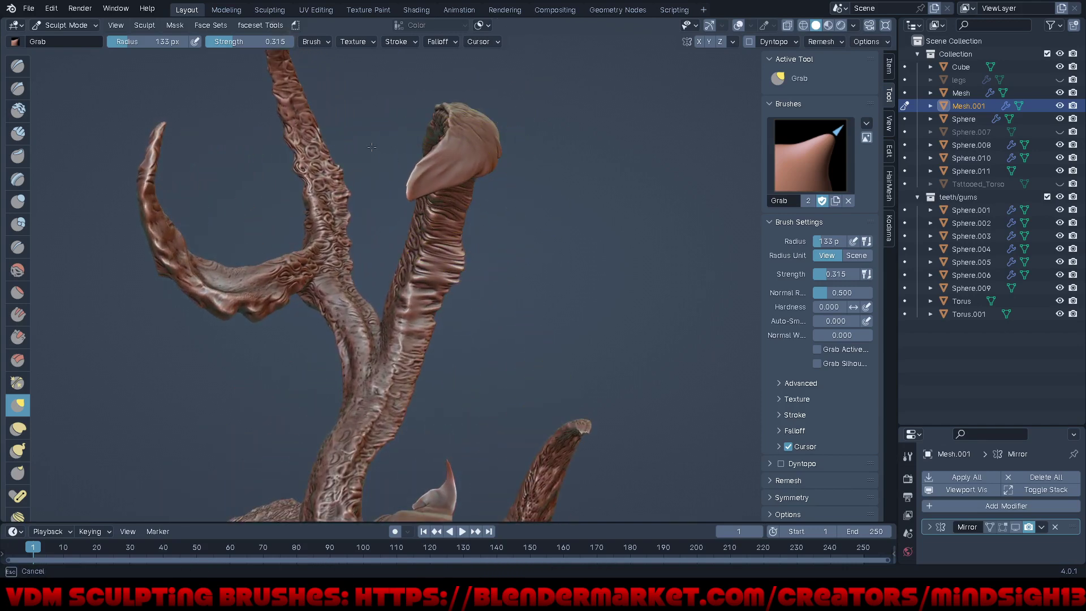
{"action": "left_click_drag", "start_coordinate": [372, 147], "coordinate": [382, 139]}
{"action": "mouse_move", "coordinate": [569, 145]}
{"action": "middle_mouse_down"}
{"action": "mouse_move", "coordinate": [518, 157]}
{"action": "mouse_move", "coordinate": [461, 242]}
{"action": "mouse_move", "coordinate": [507, 167]}
{"action": "middle_mouse_up"}
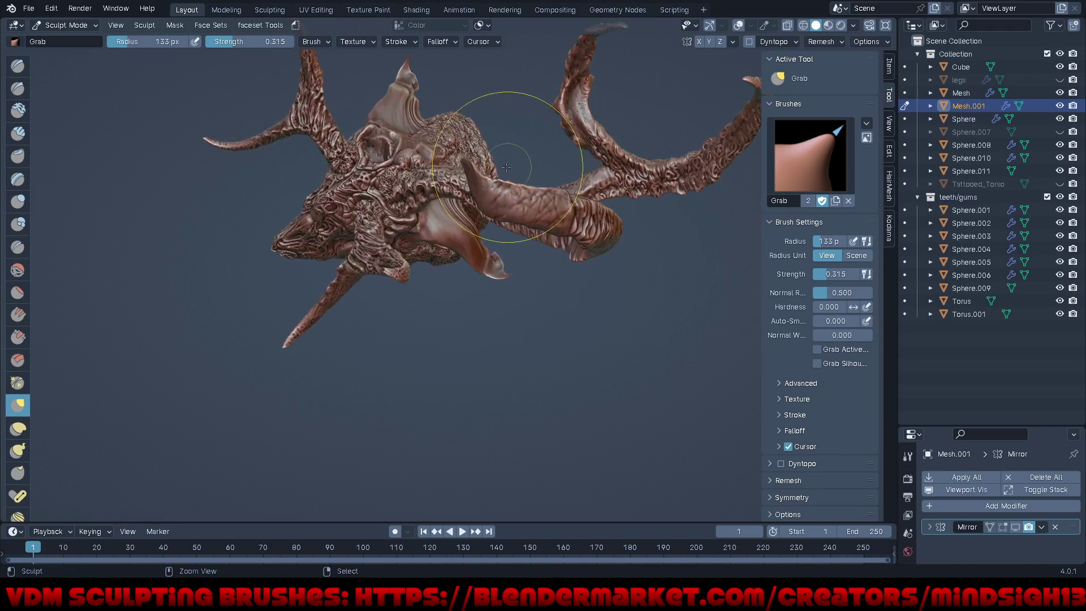
Step: Sculpt ridges onto the large horn in a fullscreen viewport
{"action": "key", "text": "ctrl+alt+space"}
{"action": "middle_click_drag", "start_coordinate": [552, 194], "coordinate": [560, 159]}
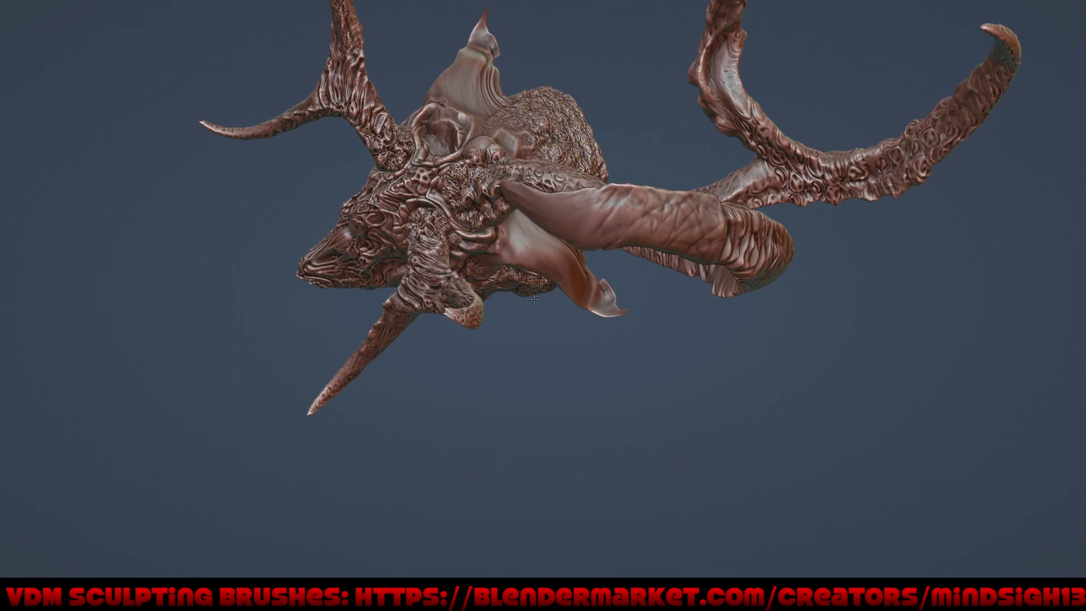
{"action": "left_click_drag", "start_coordinate": [602, 204], "coordinate": [659, 212]}
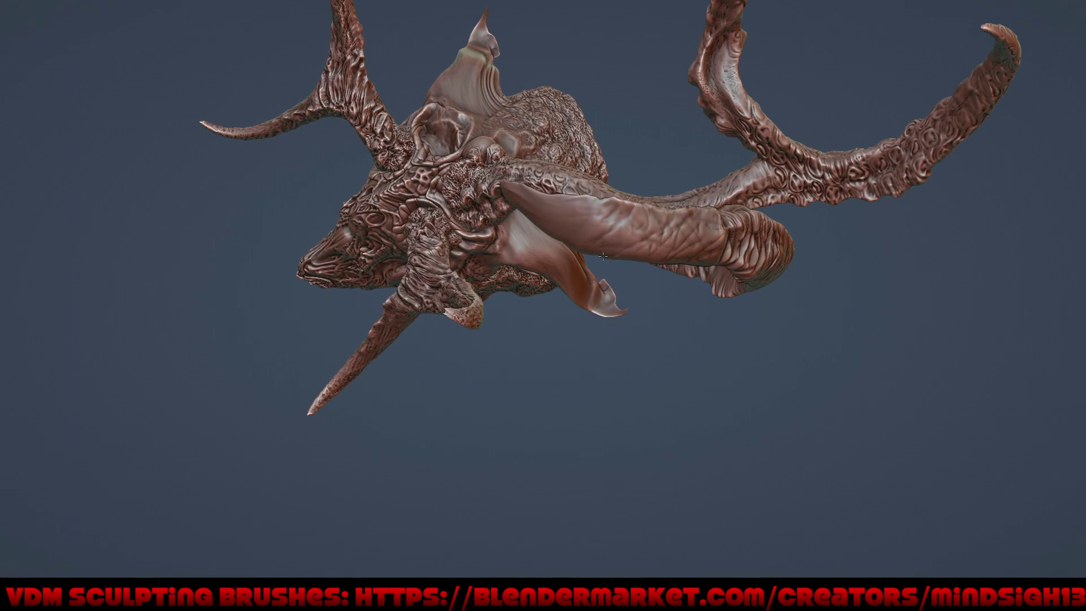
Step: Smooth the horn tip and along the horn from a low angle
{"action": "mouse_move", "coordinate": [590, 214]}
{"action": "middle_mouse_down"}
{"action": "mouse_move", "coordinate": [663, 169]}
{"action": "mouse_move", "coordinate": [504, 209]}
{"action": "middle_mouse_up"}
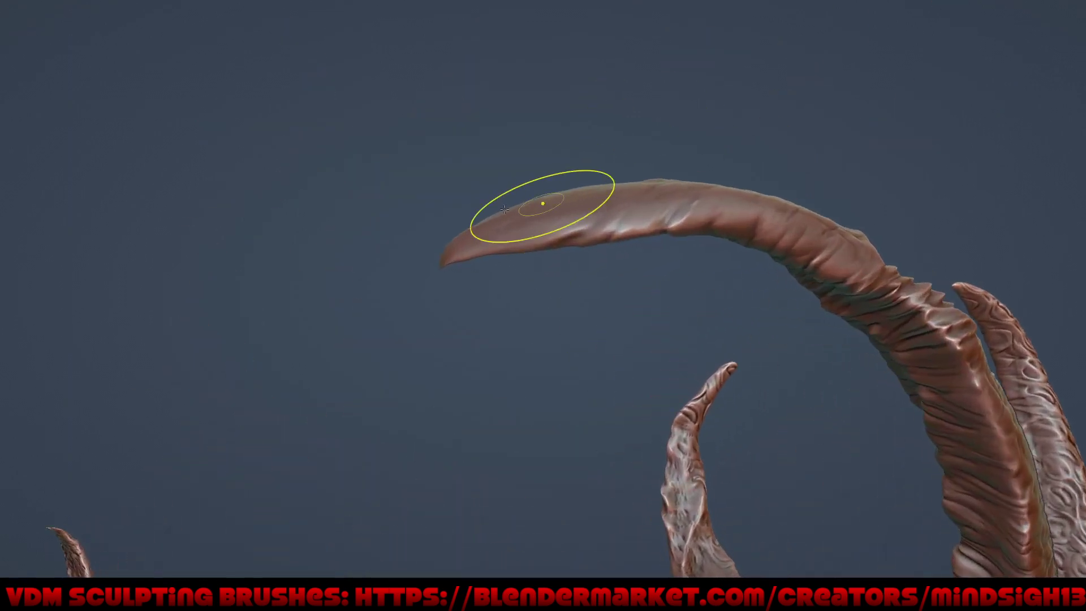
{"action": "mouse_move", "coordinate": [504, 209]}
{"action": "left_mouse_down"}
{"action": "mouse_move", "coordinate": [481, 243]}
{"action": "mouse_move", "coordinate": [582, 249]}
{"action": "mouse_move", "coordinate": [589, 224]}
{"action": "left_mouse_up"}
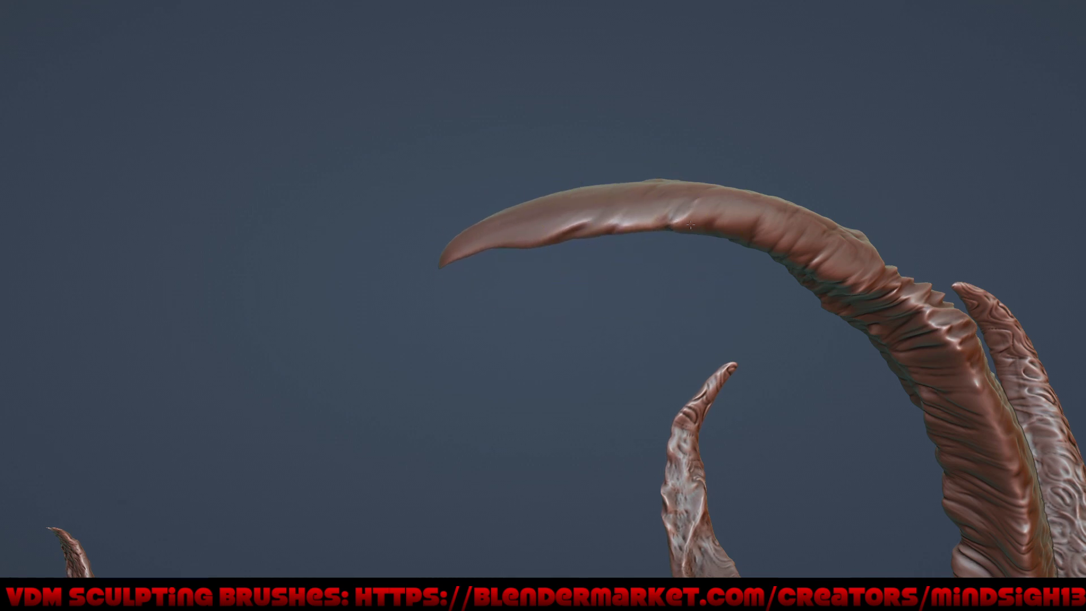
{"action": "mouse_move", "coordinate": [690, 225]}
{"action": "left_mouse_down"}
{"action": "mouse_move", "coordinate": [710, 215]}
{"action": "mouse_move", "coordinate": [894, 275]}
{"action": "mouse_move", "coordinate": [788, 222]}
{"action": "mouse_move", "coordinate": [729, 211]}
{"action": "mouse_move", "coordinate": [525, 238]}
{"action": "left_mouse_up"}
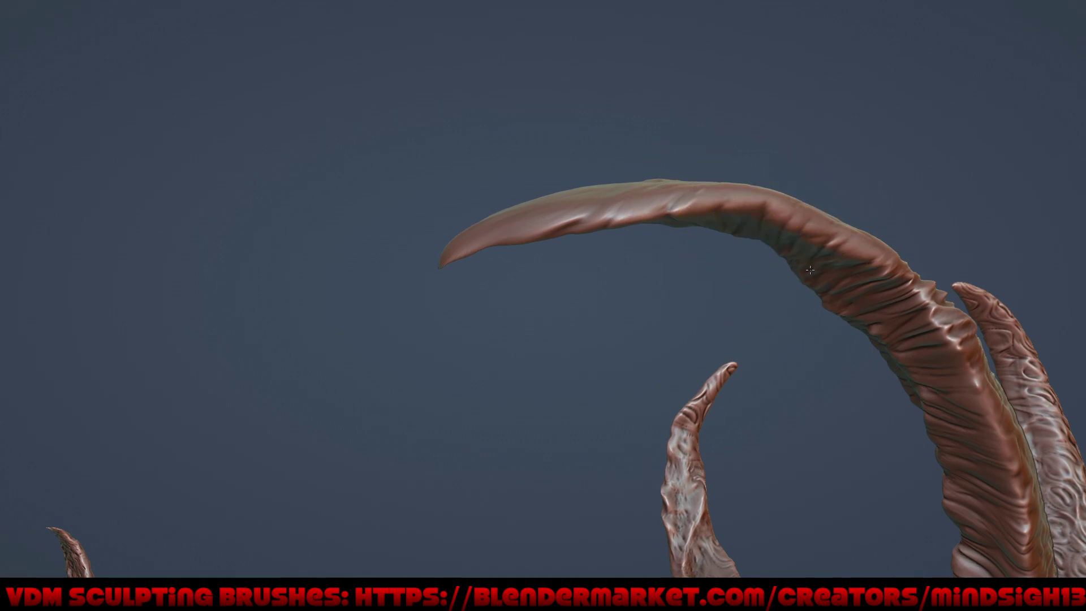
{"action": "left_click_drag", "start_coordinate": [810, 270], "coordinate": [827, 275]}
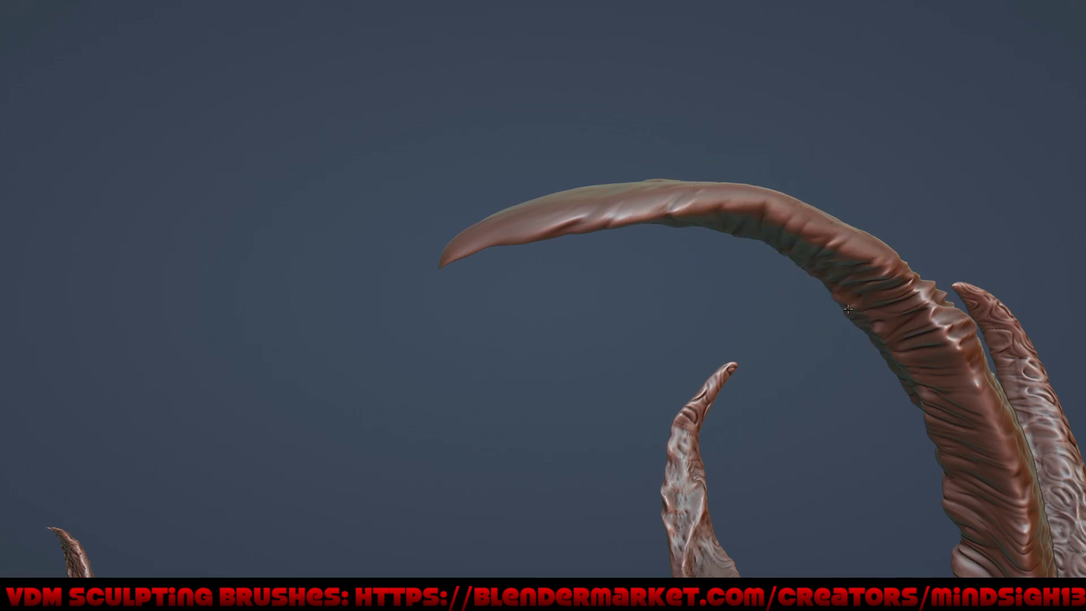
{"action": "scroll", "coordinate": [599, 189], "scroll_direction": "down", "scroll_amount": 10}
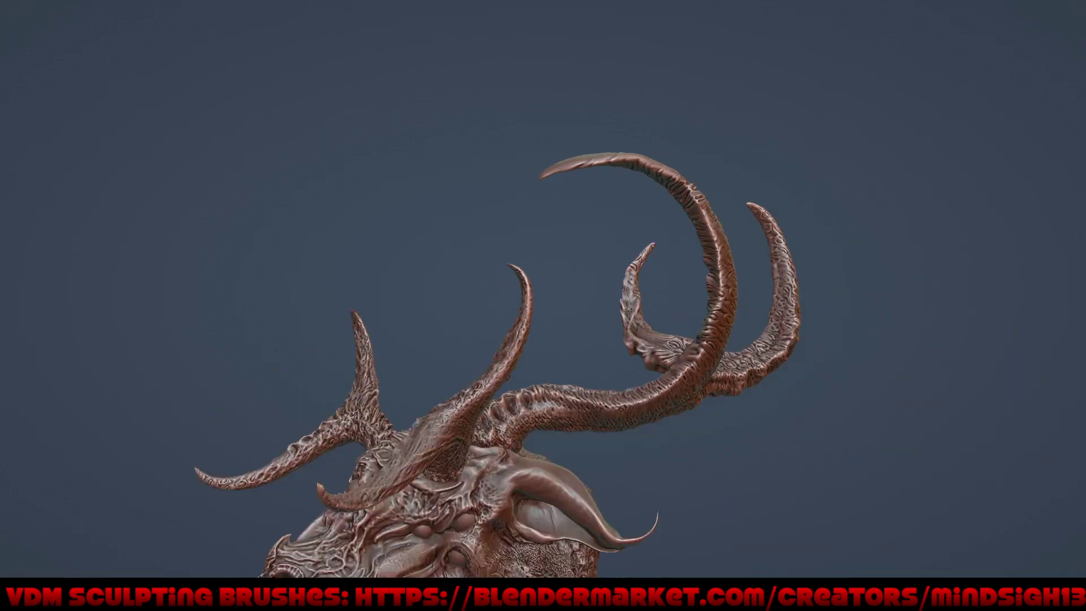
{"action": "mouse_move", "coordinate": [599, 189]}
{"action": "middle_mouse_down"}
{"action": "mouse_move", "coordinate": [683, 383]}
{"action": "mouse_move", "coordinate": [566, 339]}
{"action": "middle_mouse_up"}
{"action": "scroll", "coordinate": [566, 339], "scroll_direction": "up", "scroll_amount": 8}
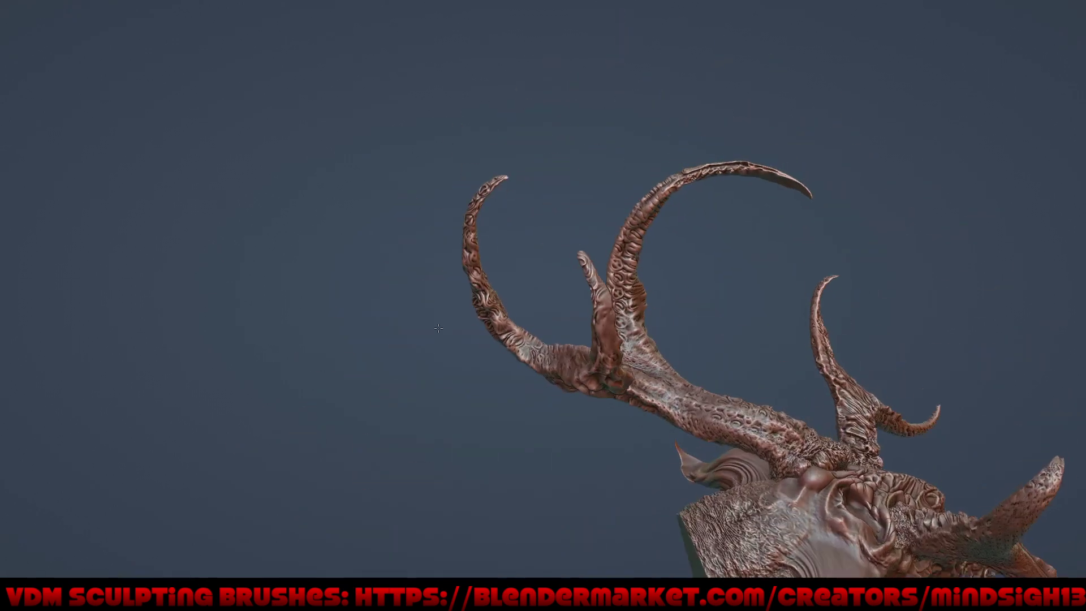
{"action": "mouse_move", "coordinate": [429, 315]}
{"action": "middle_mouse_down"}
{"action": "mouse_move", "coordinate": [805, 315]}
{"action": "mouse_move", "coordinate": [541, 314]}
{"action": "mouse_move", "coordinate": [601, 252]}
{"action": "mouse_move", "coordinate": [718, 266]}
{"action": "middle_mouse_up"}
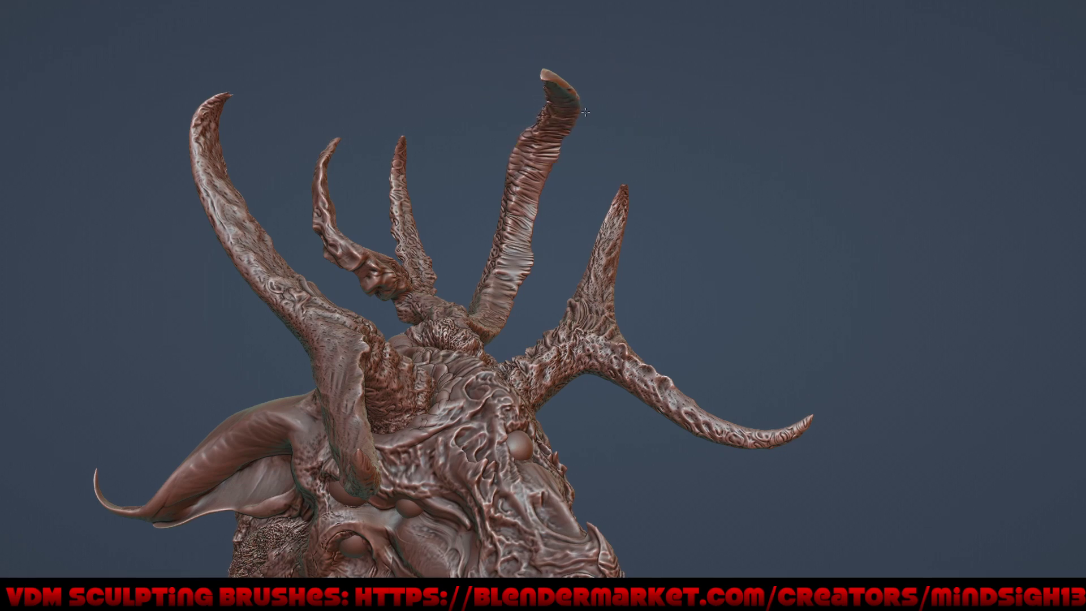
{"action": "mouse_move", "coordinate": [576, 141]}
{"action": "middle_mouse_down"}
{"action": "mouse_move", "coordinate": [662, 126]}
{"action": "mouse_move", "coordinate": [611, 102]}
{"action": "middle_mouse_up"}
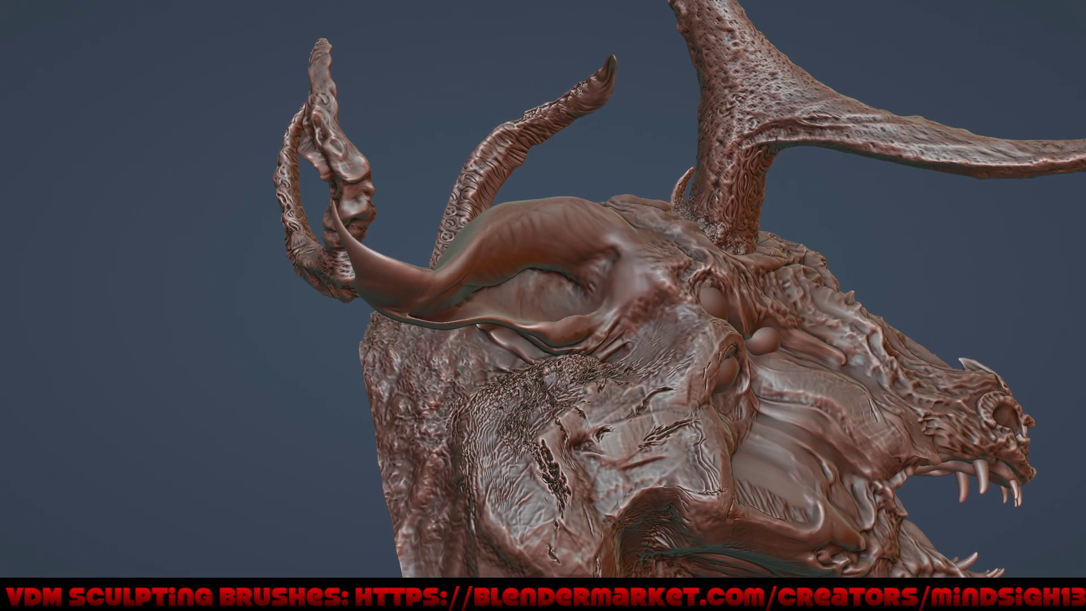
{"action": "mouse_move", "coordinate": [581, 88]}
{"action": "middle_mouse_down"}
{"action": "mouse_move", "coordinate": [726, 134]}
{"action": "mouse_move", "coordinate": [520, 142]}
{"action": "middle_mouse_up"}
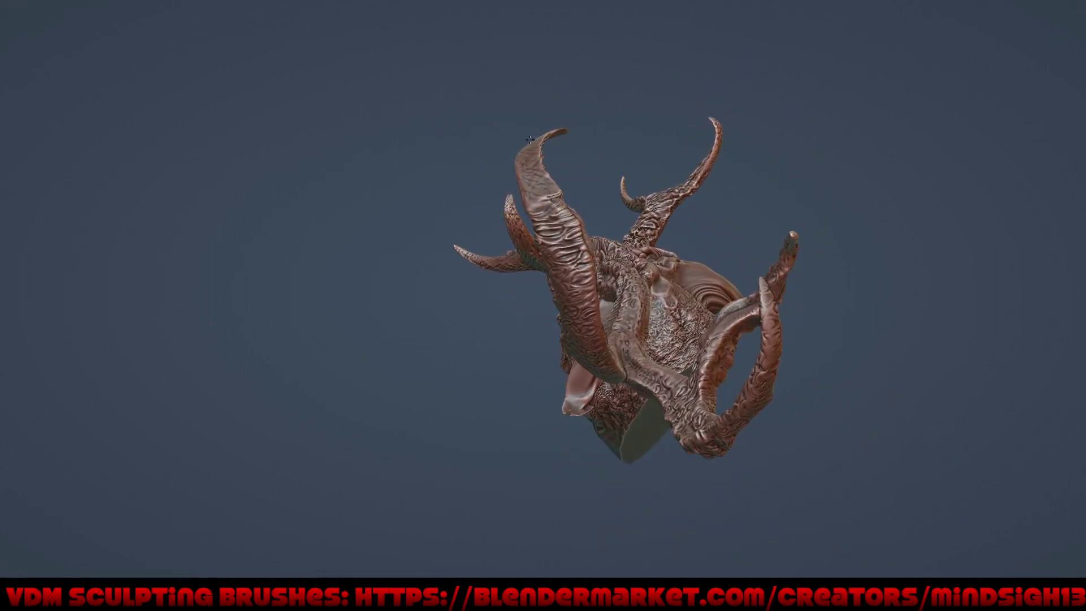
{"action": "middle_click_drag", "start_coordinate": [526, 169], "coordinate": [537, 164]}
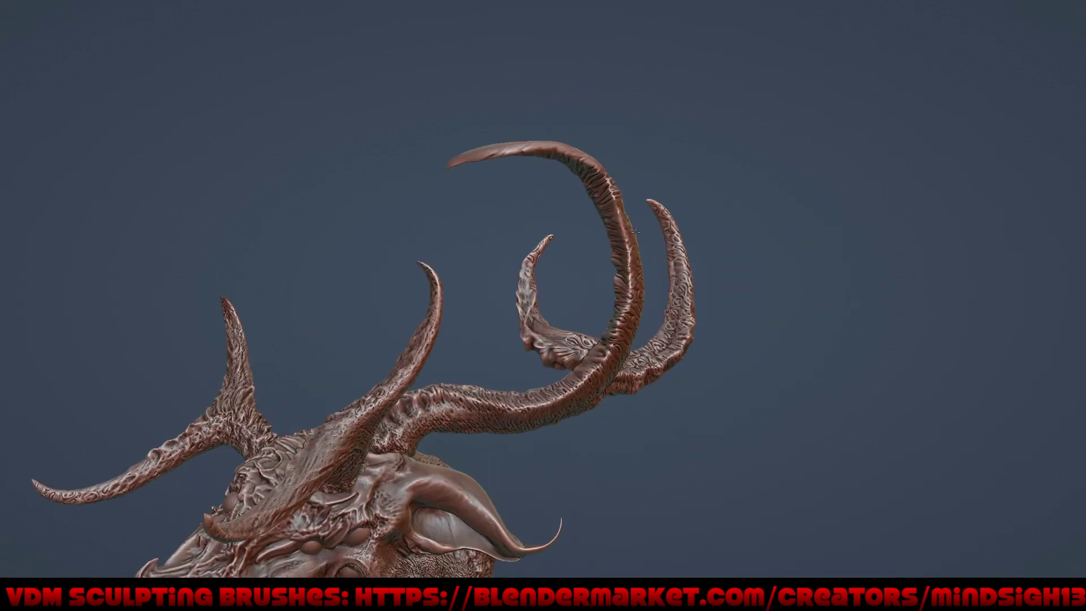
{"action": "middle_click_drag", "start_coordinate": [560, 175], "coordinate": [626, 242]}
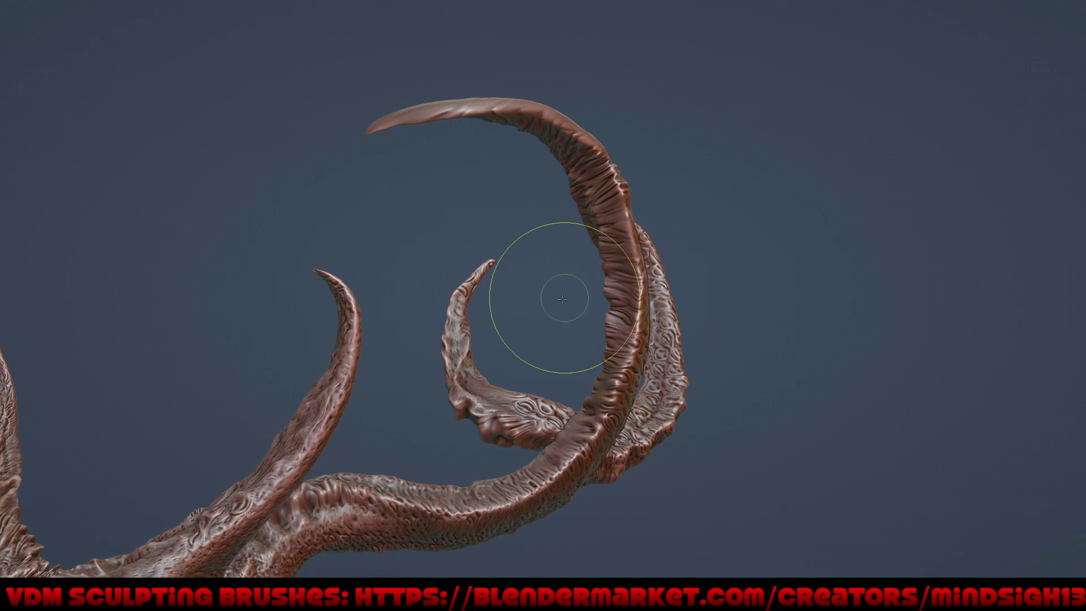
{"action": "mouse_move", "coordinate": [553, 291]}
{"action": "middle_mouse_down"}
{"action": "mouse_move", "coordinate": [643, 323]}
{"action": "mouse_move", "coordinate": [751, 433]}
{"action": "mouse_move", "coordinate": [655, 375]}
{"action": "middle_mouse_up"}
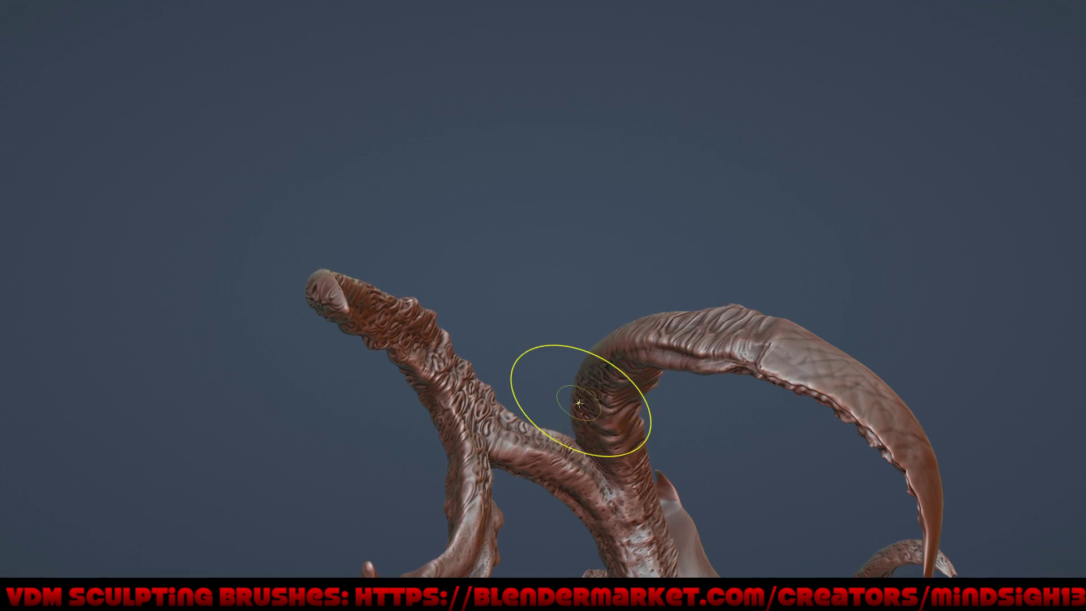
Step: Set Grab strength to about 0.724 and pull the horn tip slightly down-right
{"action": "middle_click_drag", "start_coordinate": [748, 374], "coordinate": [596, 368]}
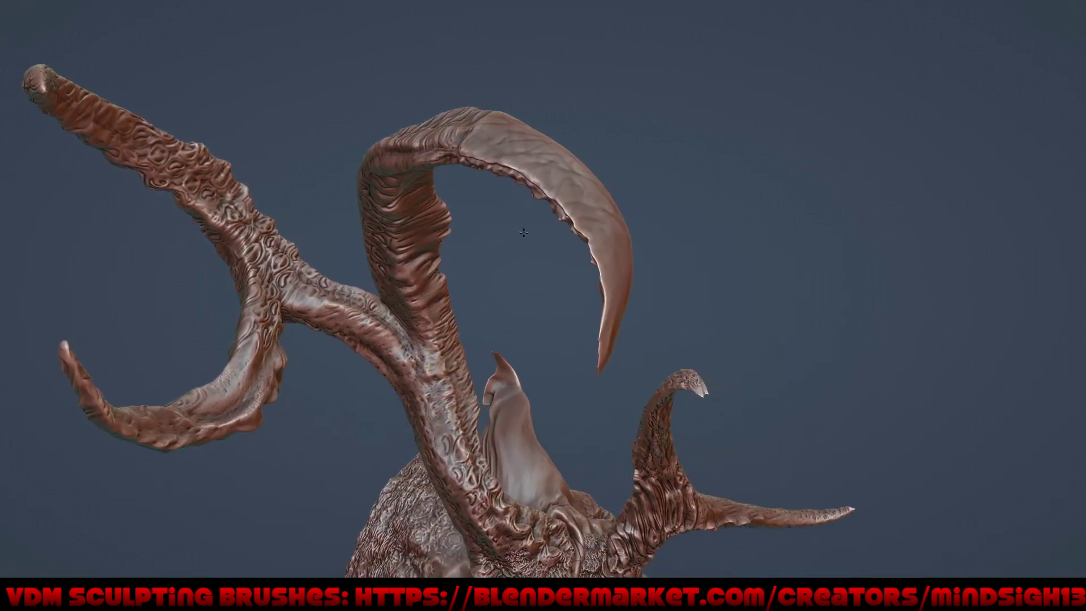
{"action": "mouse_move", "coordinate": [621, 320]}
{"action": "middle_mouse_down"}
{"action": "mouse_move", "coordinate": [583, 254]}
{"action": "mouse_move", "coordinate": [710, 255]}
{"action": "mouse_move", "coordinate": [631, 463]}
{"action": "mouse_move", "coordinate": [590, 304]}
{"action": "mouse_move", "coordinate": [630, 424]}
{"action": "mouse_move", "coordinate": [735, 395]}
{"action": "mouse_move", "coordinate": [679, 358]}
{"action": "mouse_move", "coordinate": [591, 263]}
{"action": "middle_mouse_up"}
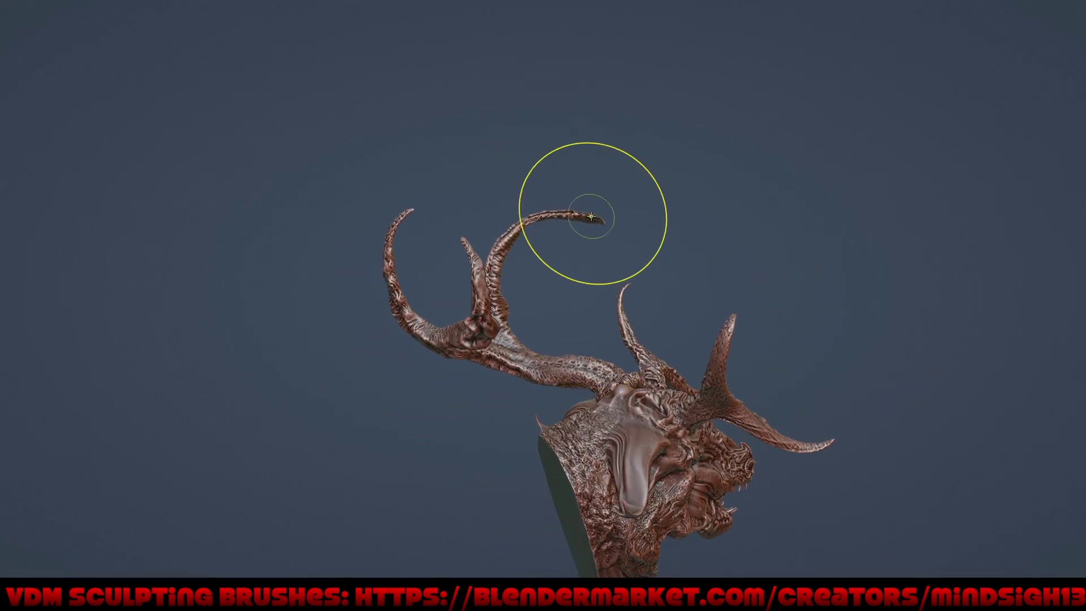
{"action": "key", "text": "shift+f"}
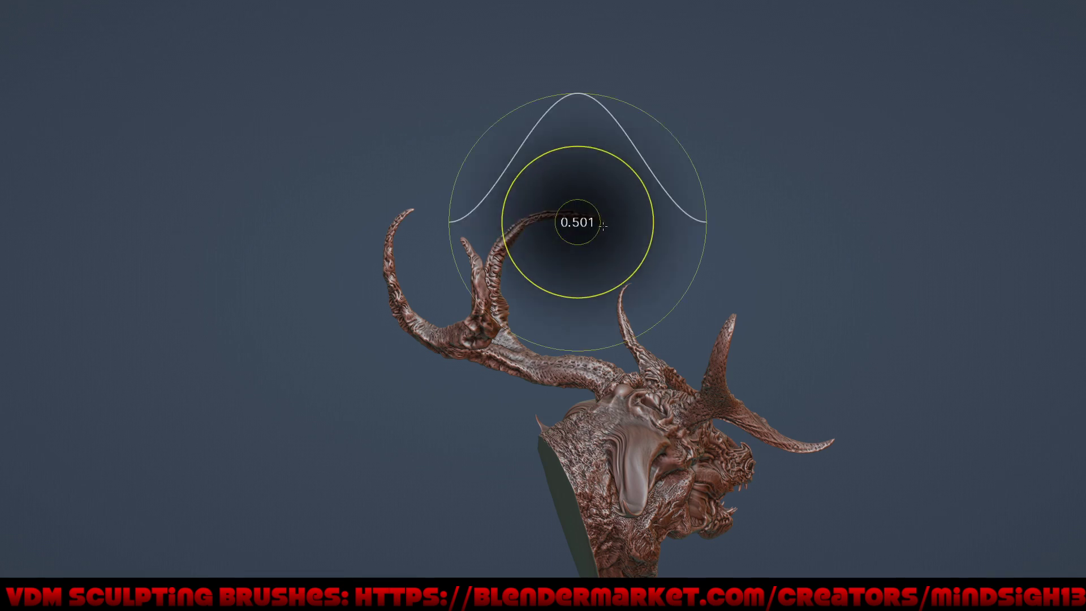
{"action": "left_click", "coordinate": [586, 216]}
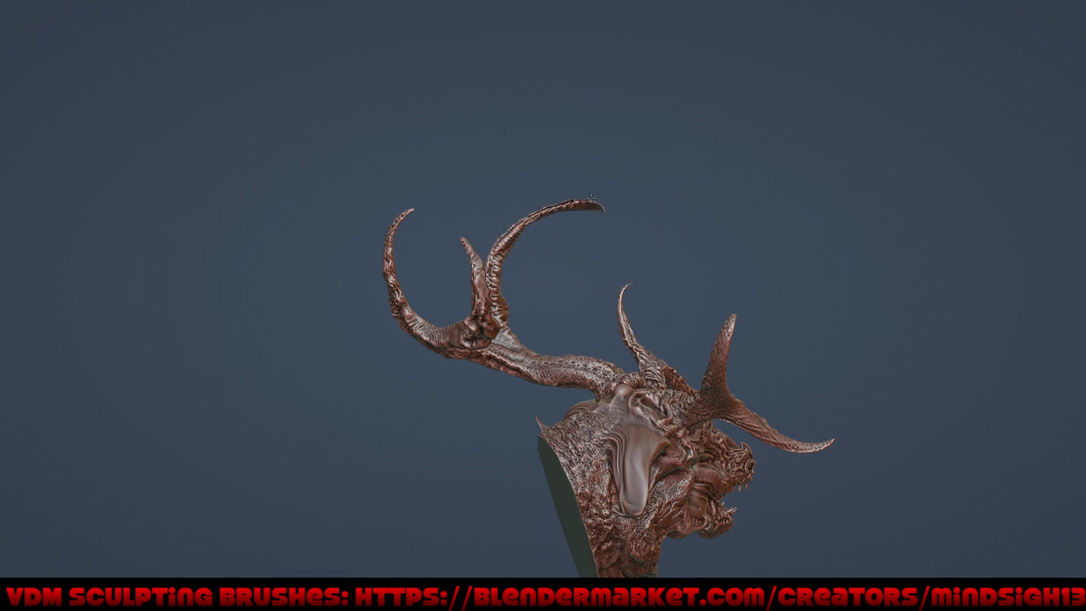
{"action": "left_click_drag", "start_coordinate": [589, 200], "coordinate": [604, 210]}
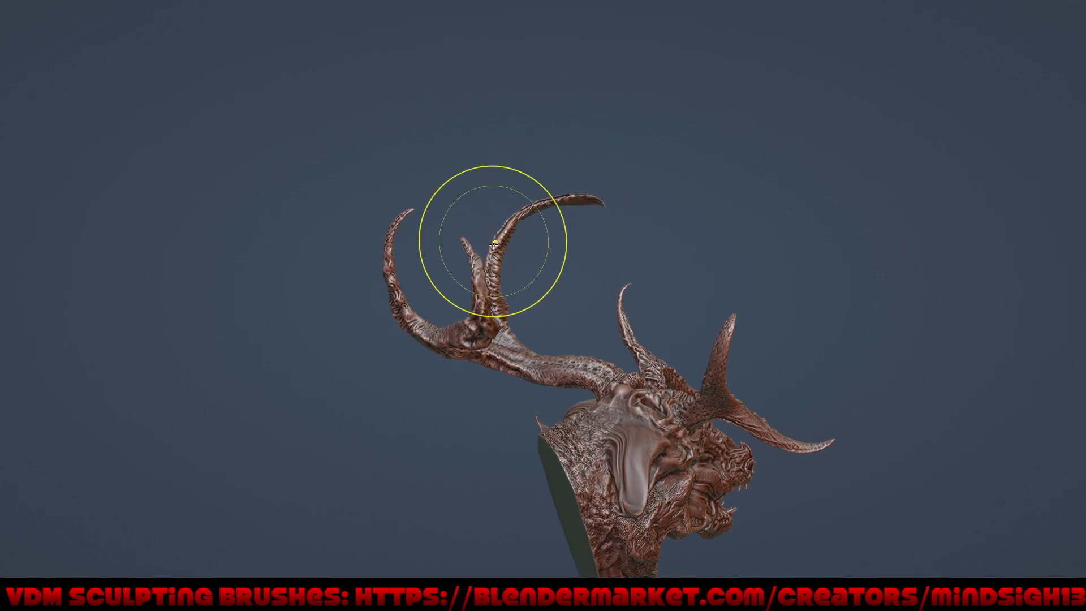
Step: Lower Grab strength to about 0.458 and push the horn's upper edge slightly outward
{"action": "middle_click_drag", "start_coordinate": [724, 218], "coordinate": [510, 224]}
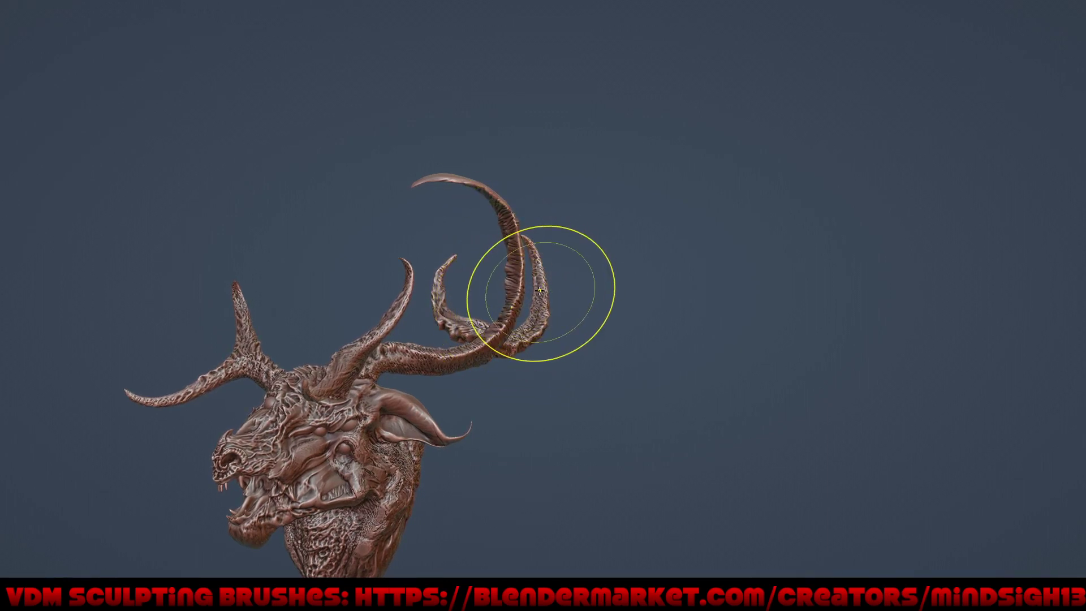
{"action": "key", "text": "shift+f"}
{"action": "left_click", "coordinate": [514, 301]}
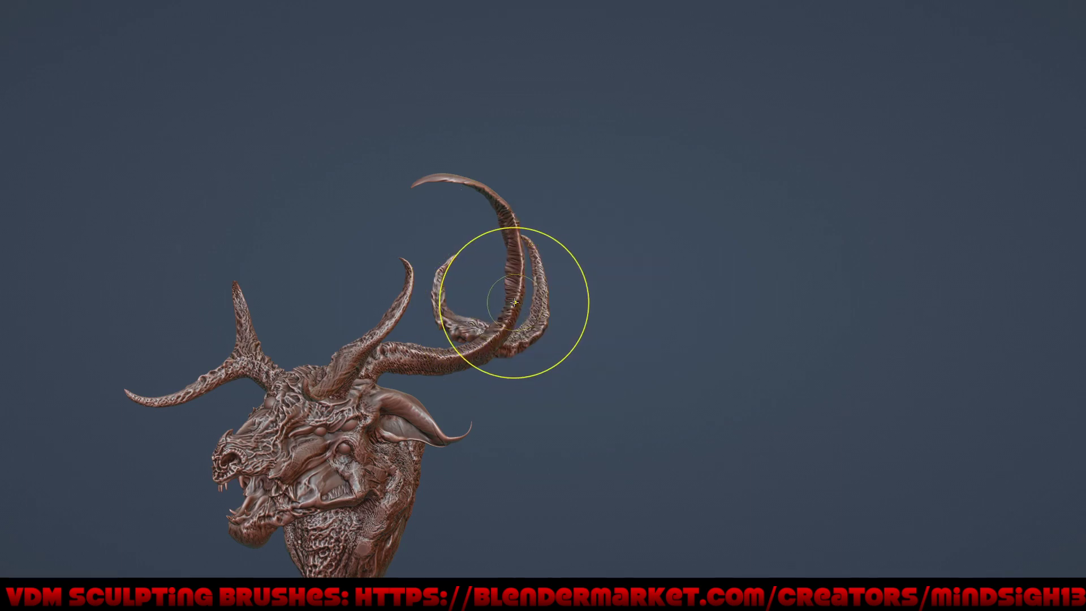
{"action": "middle_click_drag", "start_coordinate": [509, 318], "coordinate": [529, 242], "text": "ctrl"}
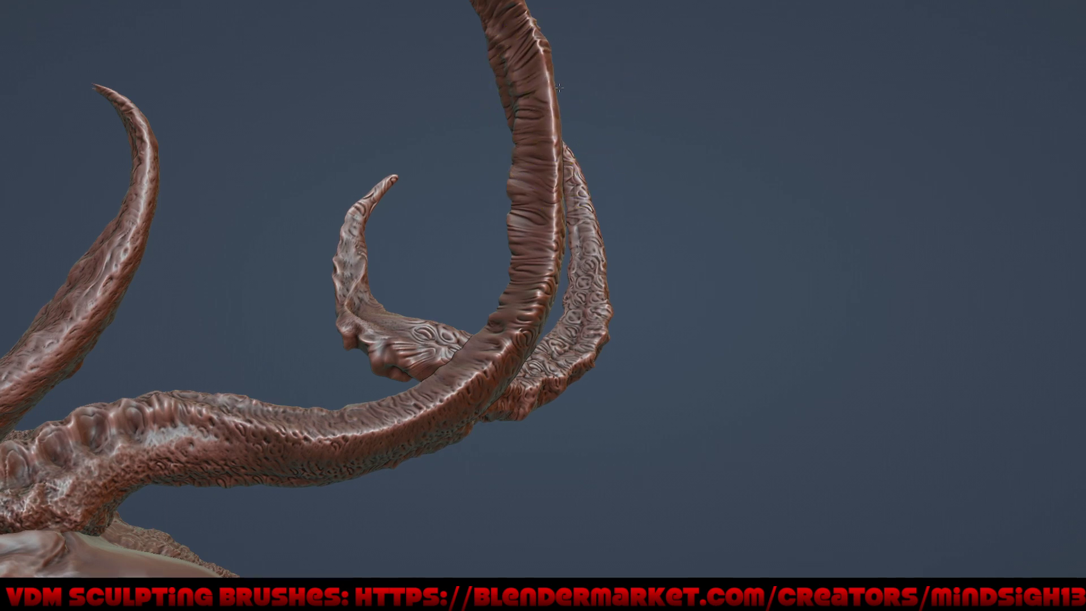
{"action": "scroll", "coordinate": [587, 299], "scroll_direction": "down", "scroll_amount": 10}
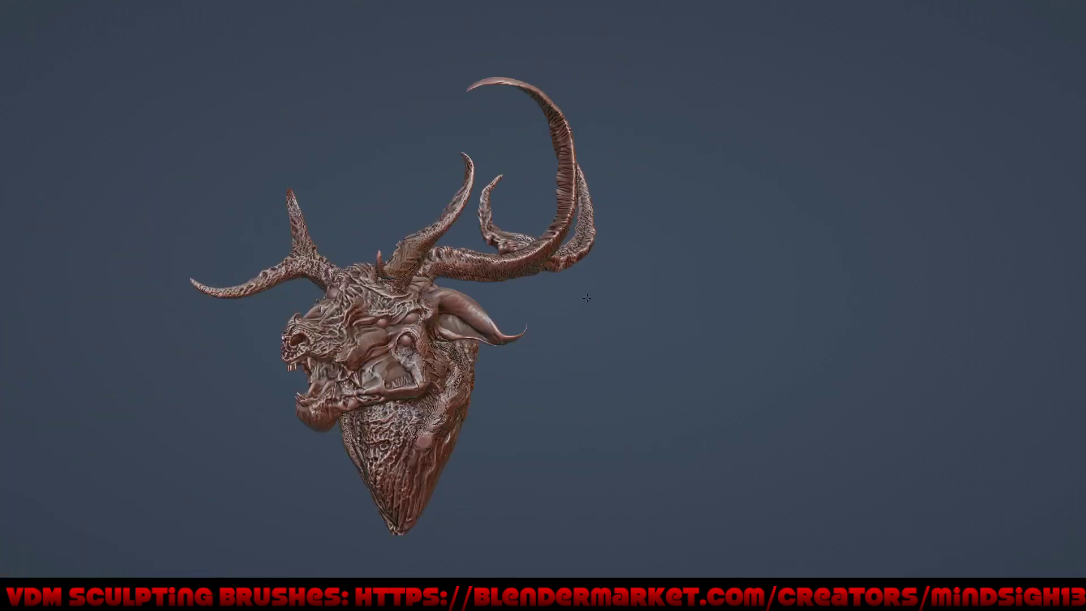
{"action": "mouse_move", "coordinate": [587, 298]}
{"action": "middle_mouse_down"}
{"action": "mouse_move", "coordinate": [697, 320]}
{"action": "mouse_move", "coordinate": [749, 346]}
{"action": "mouse_move", "coordinate": [650, 279]}
{"action": "middle_mouse_up"}
{"action": "scroll", "coordinate": [650, 279], "scroll_direction": "up", "scroll_amount": 3}
{"action": "scroll", "coordinate": [588, 184], "scroll_direction": "up", "scroll_amount": 4}
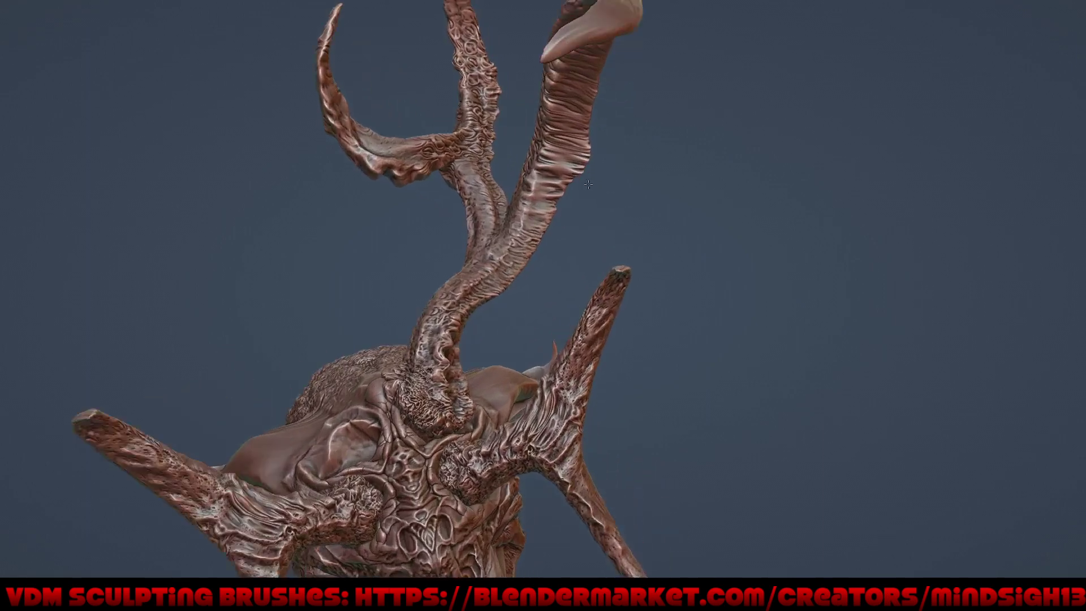
{"action": "scroll", "coordinate": [571, 179], "scroll_direction": "up", "scroll_amount": 2}
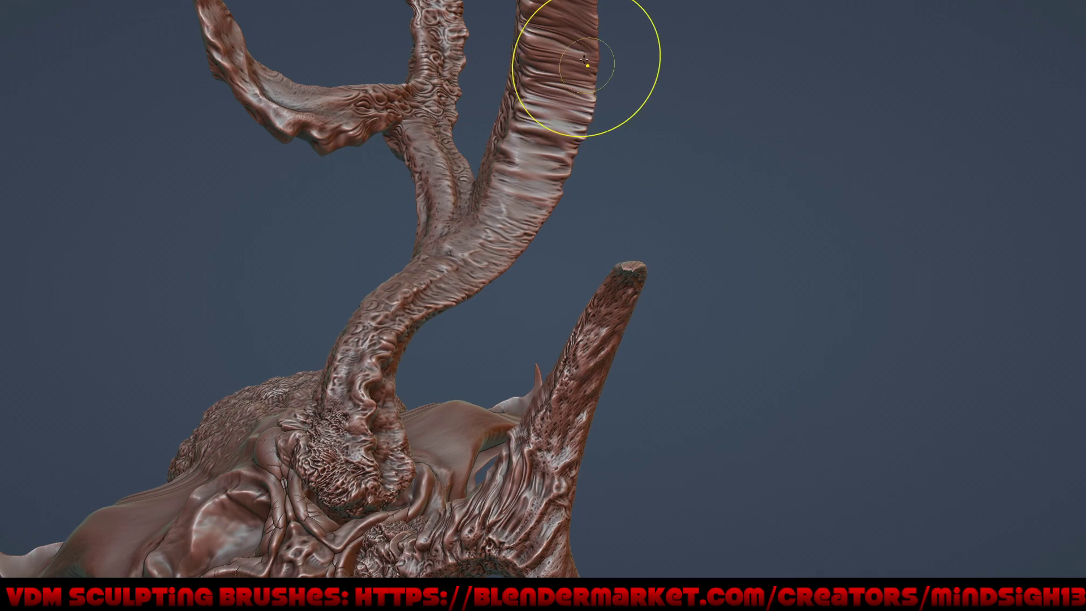
{"action": "left_click_drag", "start_coordinate": [584, 68], "coordinate": [585, 39]}
Step: Orbit and zoom out to a full side view of the head
{"action": "scroll", "coordinate": [558, 138], "scroll_direction": "down", "scroll_amount": 6}
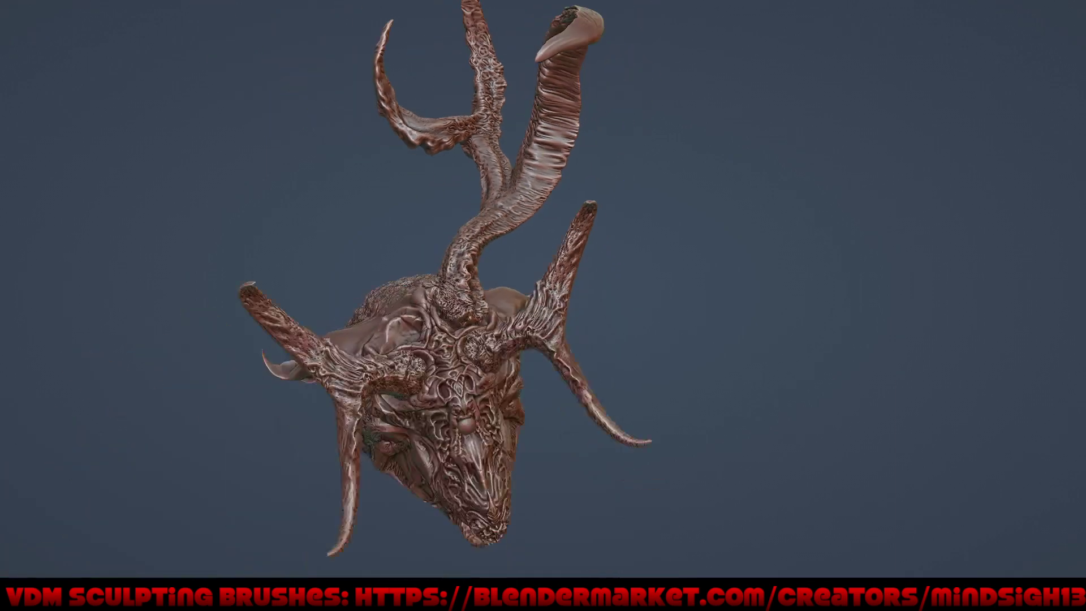
{"action": "mouse_move", "coordinate": [618, 254]}
{"action": "middle_mouse_down"}
{"action": "mouse_move", "coordinate": [777, 350]}
{"action": "mouse_move", "coordinate": [612, 270]}
{"action": "mouse_move", "coordinate": [671, 211]}
{"action": "mouse_move", "coordinate": [606, 132]}
{"action": "mouse_move", "coordinate": [524, 92]}
{"action": "middle_mouse_up"}
{"action": "scroll", "coordinate": [607, 132], "scroll_direction": "up", "scroll_amount": 3}
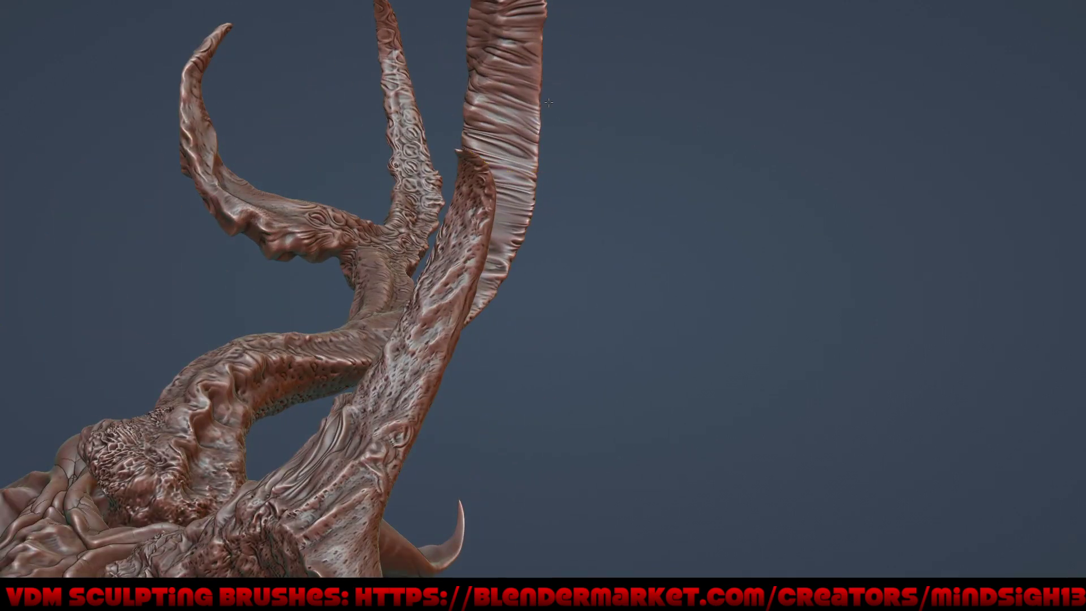
{"action": "scroll", "coordinate": [542, 101], "scroll_direction": "down", "scroll_amount": 5}
{"action": "mouse_move", "coordinate": [542, 101]}
{"action": "middle_mouse_down"}
{"action": "mouse_move", "coordinate": [619, 291]}
{"action": "mouse_move", "coordinate": [549, 306]}
{"action": "mouse_move", "coordinate": [567, 276]}
{"action": "mouse_move", "coordinate": [684, 314]}
{"action": "mouse_move", "coordinate": [669, 340]}
{"action": "middle_mouse_up"}
{"action": "scroll", "coordinate": [645, 294], "scroll_direction": "down", "scroll_amount": 3}
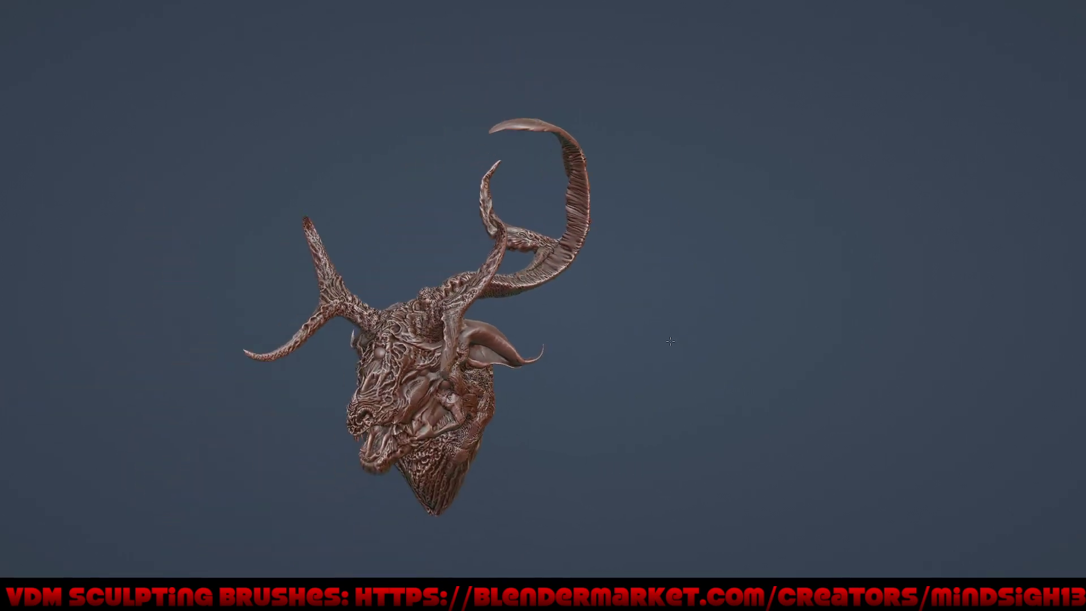
Step: Restore the workspace, show the mirrored half, and display attribute colours
{"action": "key", "text": "ctrl+alt+space"}
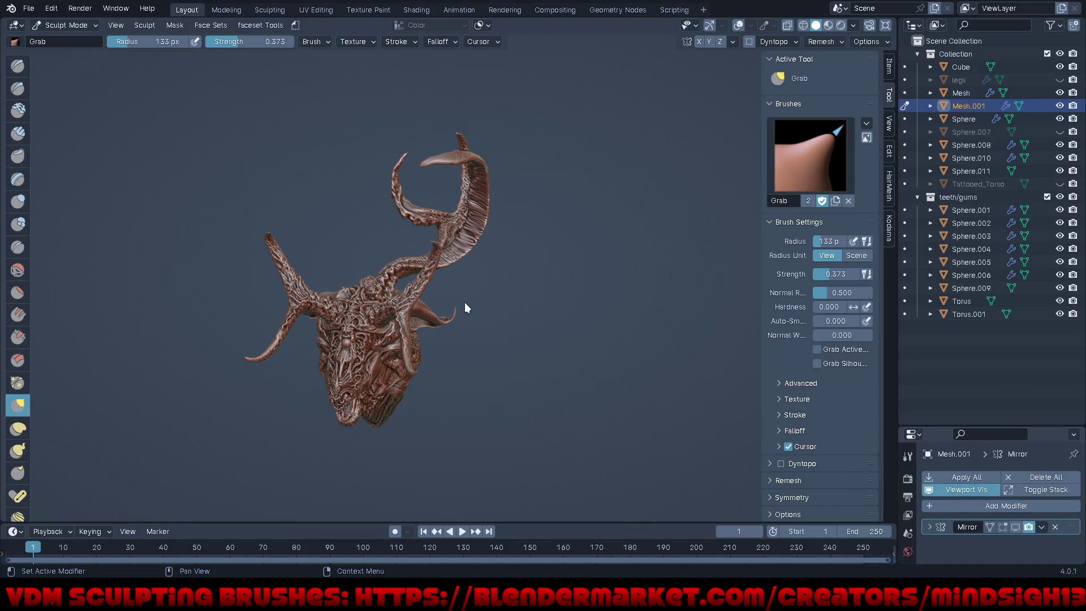
{"action": "left_click", "coordinate": [966, 490]}
{"action": "left_click", "coordinate": [854, 25]}
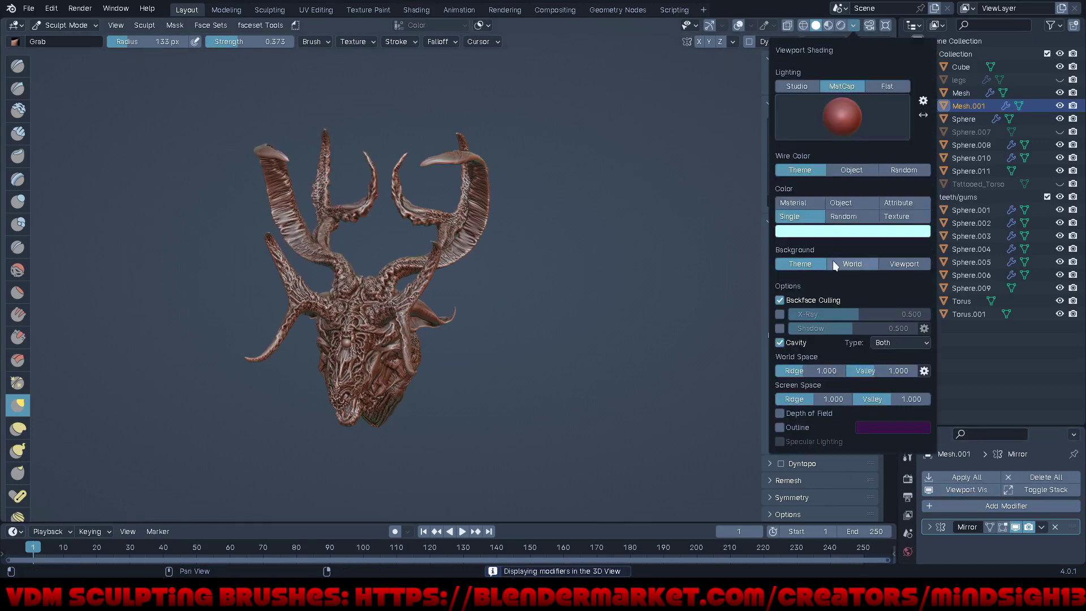
{"action": "left_click", "coordinate": [894, 203]}
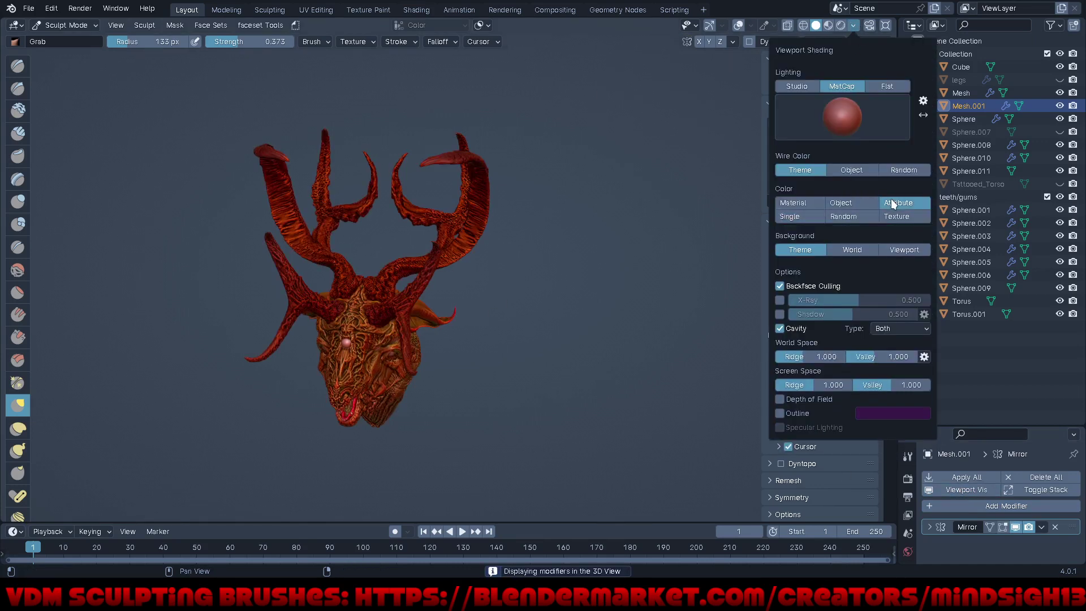
Step: Sculpt the neck surface under the jaw from a fullscreen three-quarter view
{"action": "mouse_move", "coordinate": [497, 295]}
{"action": "middle_mouse_down"}
{"action": "mouse_move", "coordinate": [518, 294]}
{"action": "mouse_move", "coordinate": [563, 339]}
{"action": "middle_mouse_up"}
{"action": "key", "text": "ctrl+alt+space"}
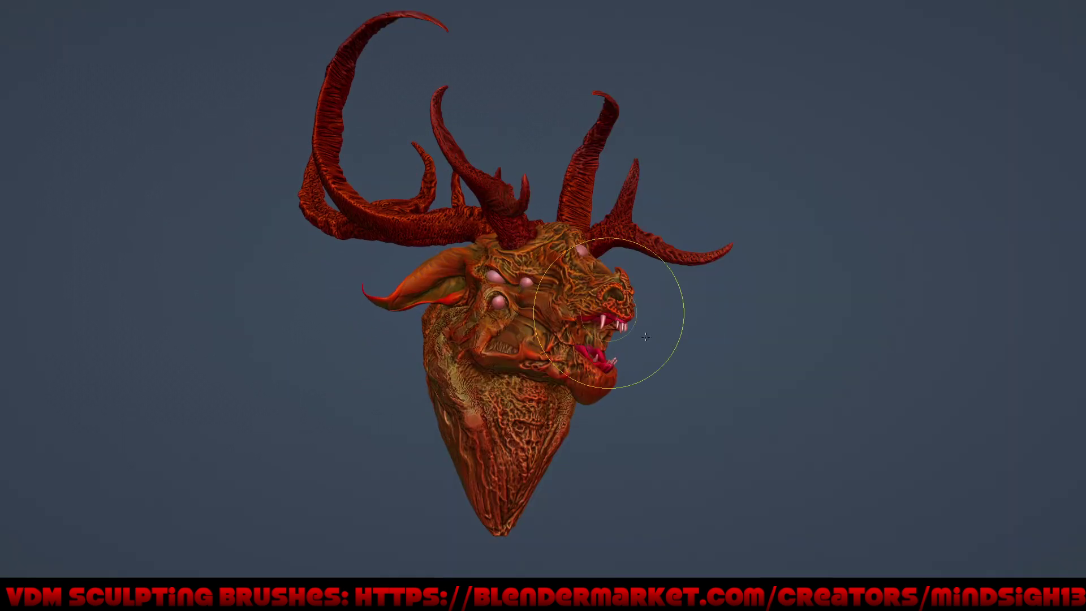
{"action": "mouse_move", "coordinate": [721, 360]}
{"action": "middle_mouse_down"}
{"action": "mouse_move", "coordinate": [775, 347]}
{"action": "mouse_move", "coordinate": [752, 376]}
{"action": "middle_mouse_up"}
{"action": "scroll", "coordinate": [469, 430], "scroll_direction": "up", "scroll_amount": 2}
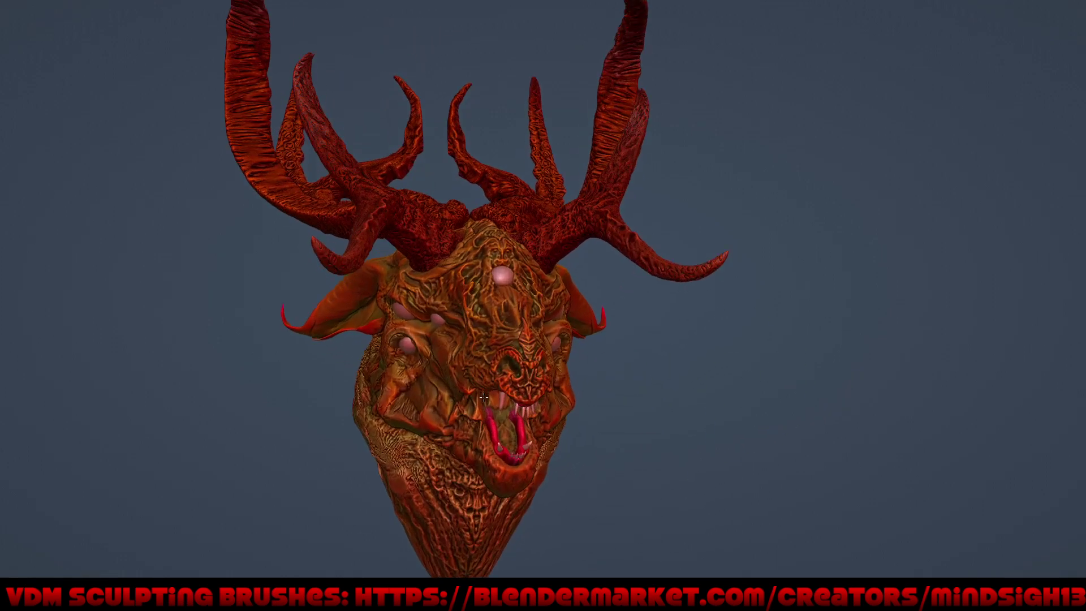
{"action": "scroll", "coordinate": [488, 370], "scroll_direction": "up", "scroll_amount": 2}
{"action": "middle_click_drag", "start_coordinate": [488, 371], "coordinate": [535, 429]}
{"action": "scroll", "coordinate": [535, 429], "scroll_direction": "up", "scroll_amount": 2}
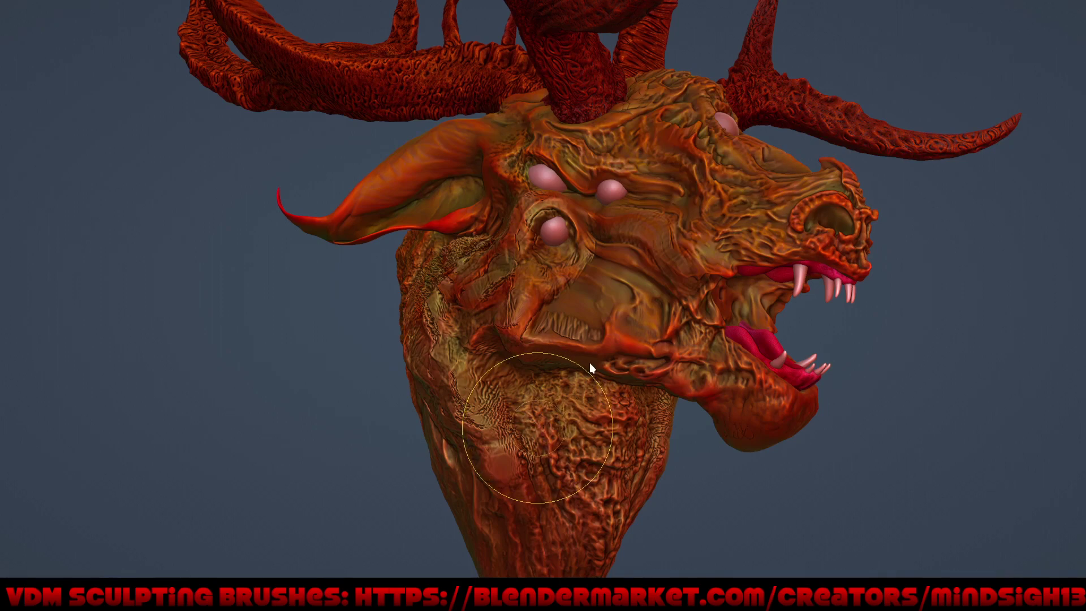
{"action": "left_click_drag", "start_coordinate": [590, 362], "coordinate": [667, 362]}
{"action": "left_click_drag", "start_coordinate": [650, 399], "coordinate": [542, 396]}
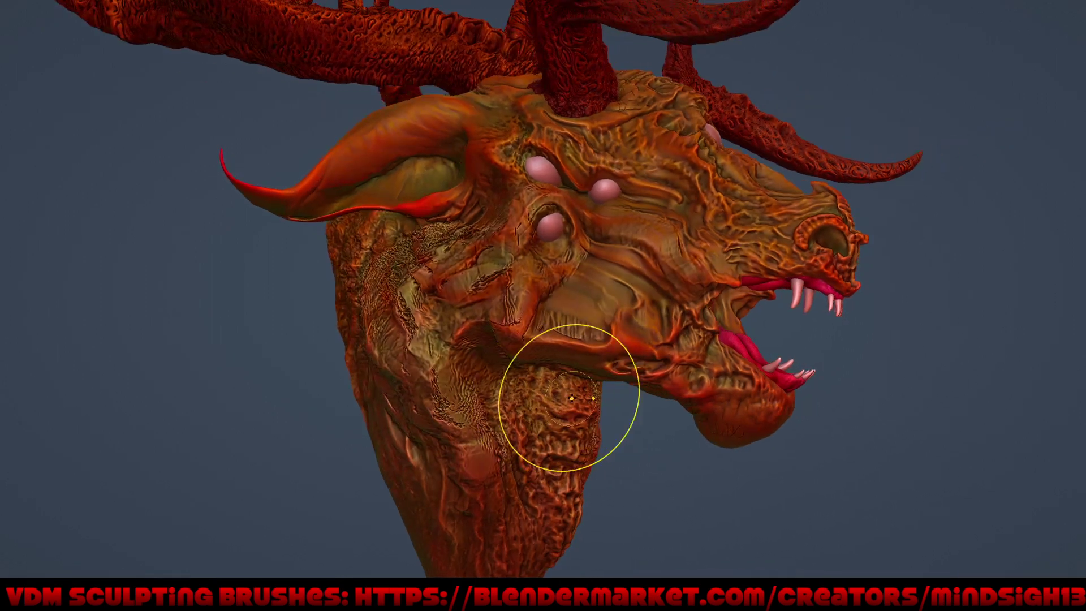
{"action": "middle_click_drag", "start_coordinate": [542, 396], "coordinate": [454, 327]}
{"action": "scroll", "coordinate": [455, 327], "scroll_direction": "down", "scroll_amount": 3}
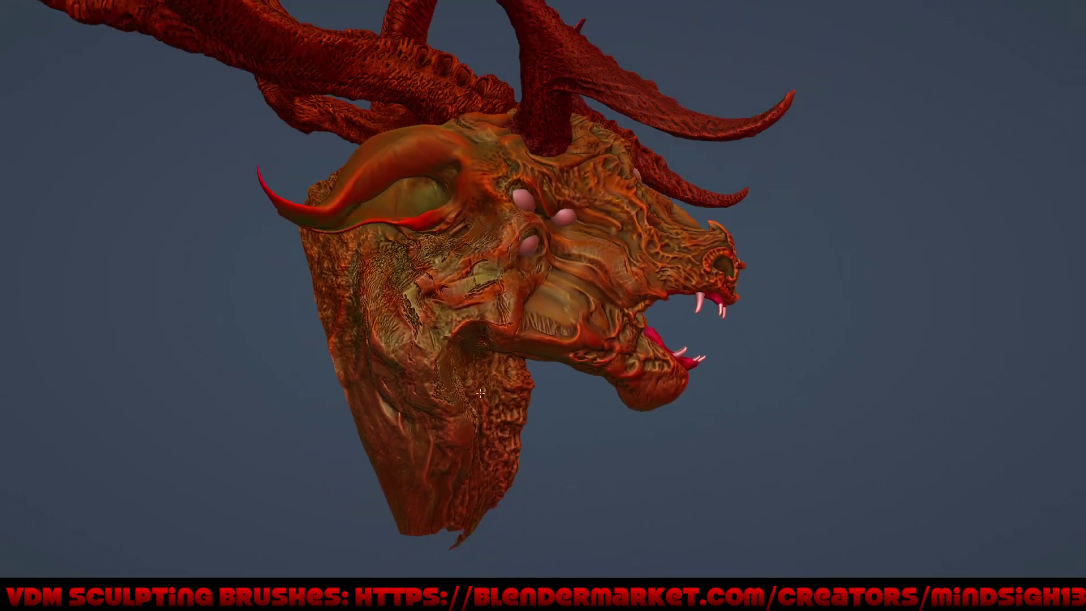
{"action": "scroll", "coordinate": [454, 326], "scroll_direction": "down", "scroll_amount": 2}
Step: Pull outward the rim of the hollow behind the jaw, viewed from above
{"action": "mouse_move", "coordinate": [686, 416]}
{"action": "middle_mouse_down"}
{"action": "mouse_move", "coordinate": [703, 449]}
{"action": "mouse_move", "coordinate": [776, 414]}
{"action": "mouse_move", "coordinate": [674, 478]}
{"action": "mouse_move", "coordinate": [675, 458]}
{"action": "mouse_move", "coordinate": [684, 518]}
{"action": "mouse_move", "coordinate": [656, 509]}
{"action": "mouse_move", "coordinate": [677, 439]}
{"action": "mouse_move", "coordinate": [665, 447]}
{"action": "middle_mouse_up"}
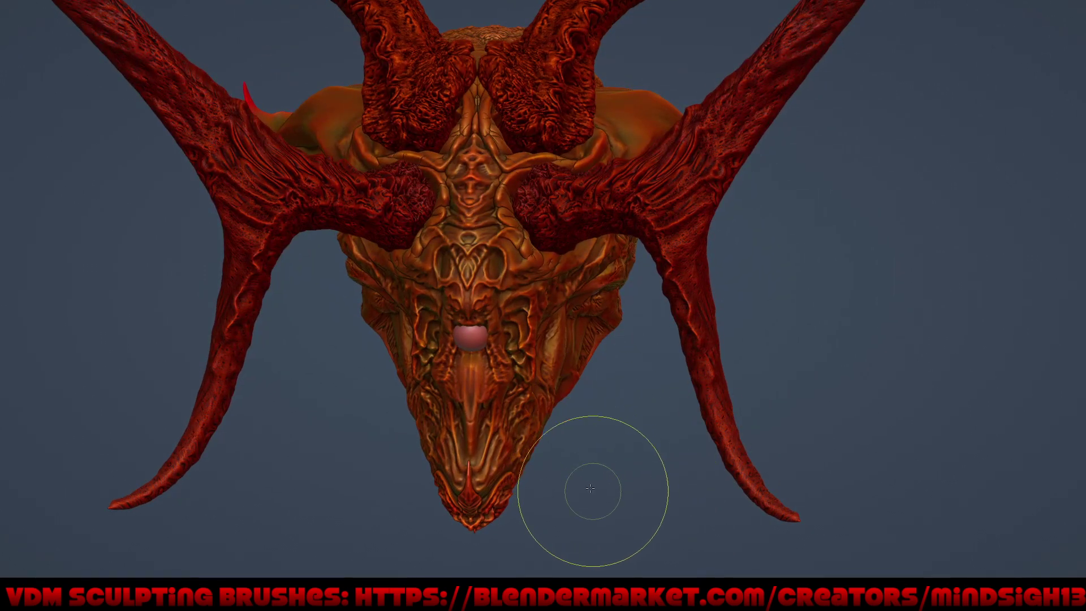
{"action": "mouse_move", "coordinate": [590, 488]}
{"action": "middle_mouse_down"}
{"action": "mouse_move", "coordinate": [604, 469]}
{"action": "mouse_move", "coordinate": [526, 386]}
{"action": "mouse_move", "coordinate": [497, 307]}
{"action": "mouse_move", "coordinate": [502, 357]}
{"action": "mouse_move", "coordinate": [487, 381]}
{"action": "mouse_move", "coordinate": [493, 374]}
{"action": "middle_mouse_up"}
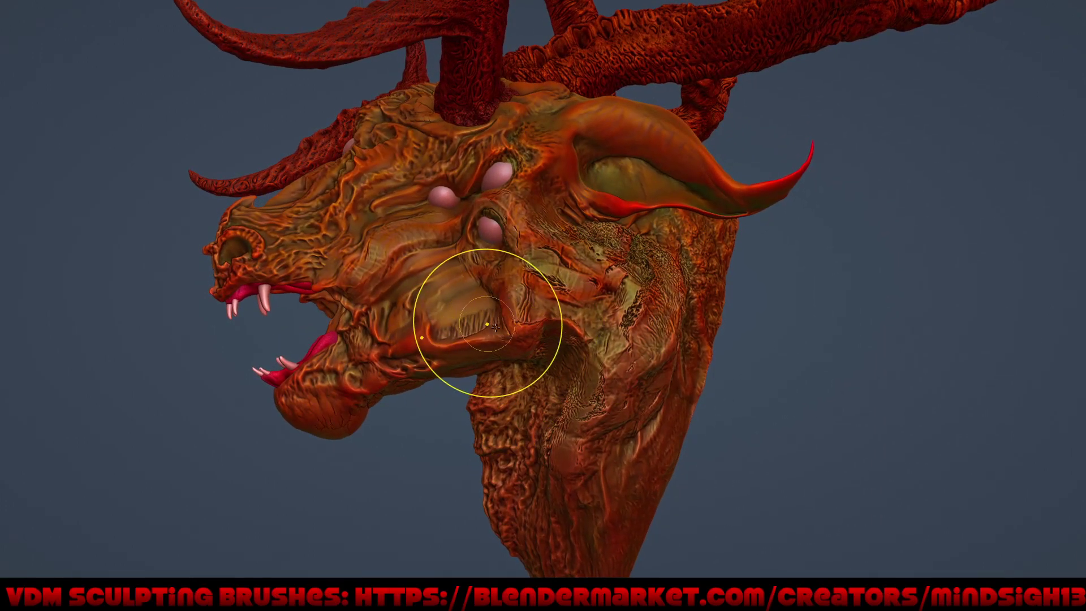
{"action": "scroll", "coordinate": [495, 327], "scroll_direction": "up", "scroll_amount": 2}
{"action": "scroll", "coordinate": [496, 327], "scroll_direction": "up", "scroll_amount": 1}
{"action": "middle_click_drag", "start_coordinate": [597, 274], "coordinate": [591, 300], "text": "shift"}
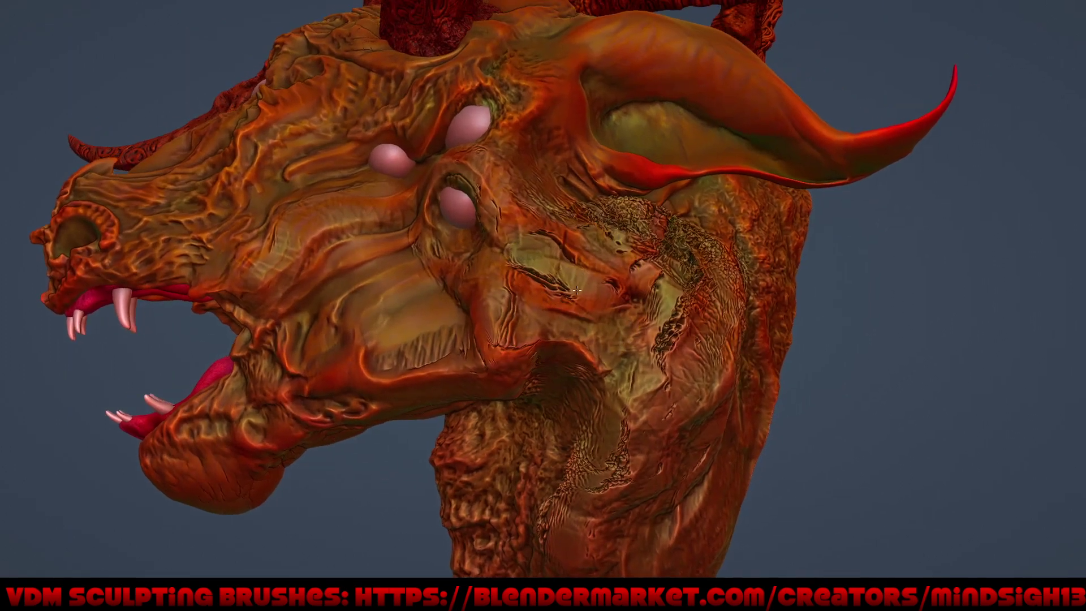
{"action": "left_click_drag", "start_coordinate": [589, 332], "coordinate": [602, 358]}
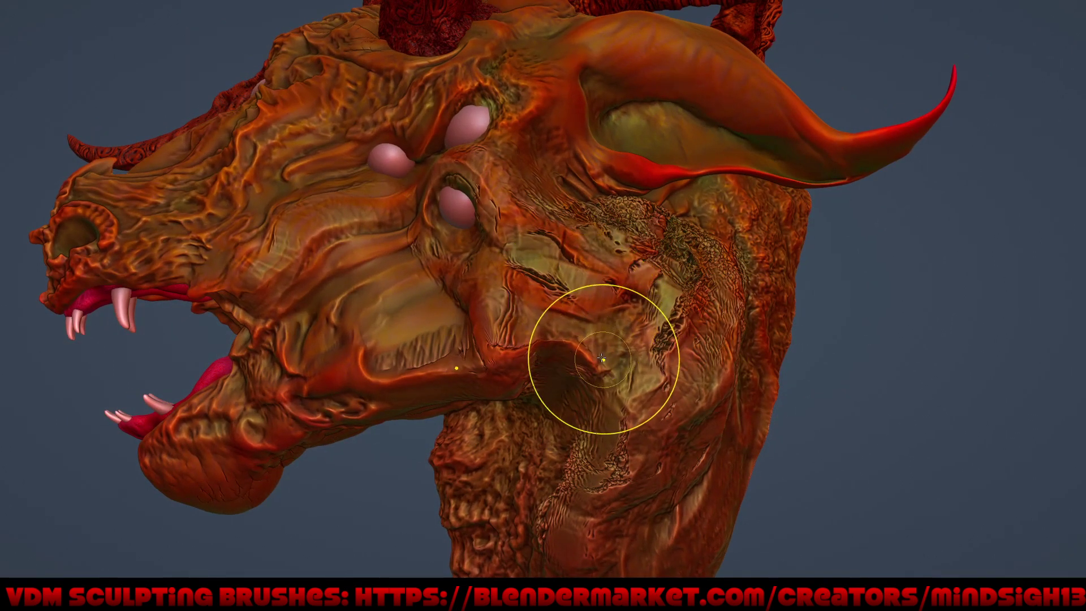
{"action": "scroll", "coordinate": [550, 406], "scroll_direction": "down", "scroll_amount": 5}
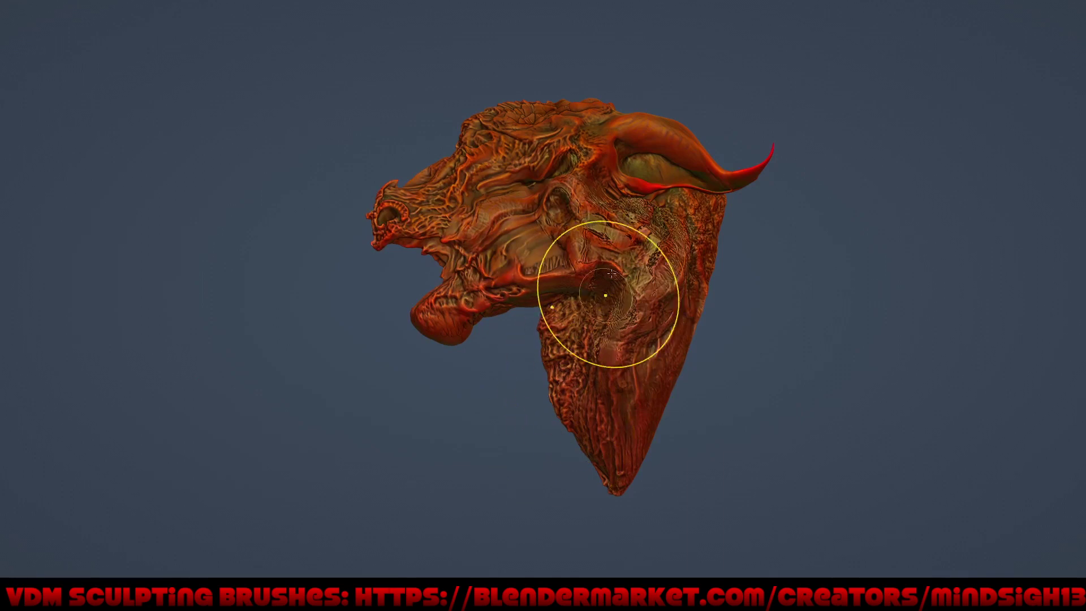
Step: Save the current sculpt file
{"action": "mouse_move", "coordinate": [606, 290]}
{"action": "middle_mouse_down"}
{"action": "mouse_move", "coordinate": [662, 234]}
{"action": "mouse_move", "coordinate": [606, 291]}
{"action": "middle_mouse_up"}
{"action": "scroll", "coordinate": [662, 233], "scroll_direction": "up", "scroll_amount": 1}
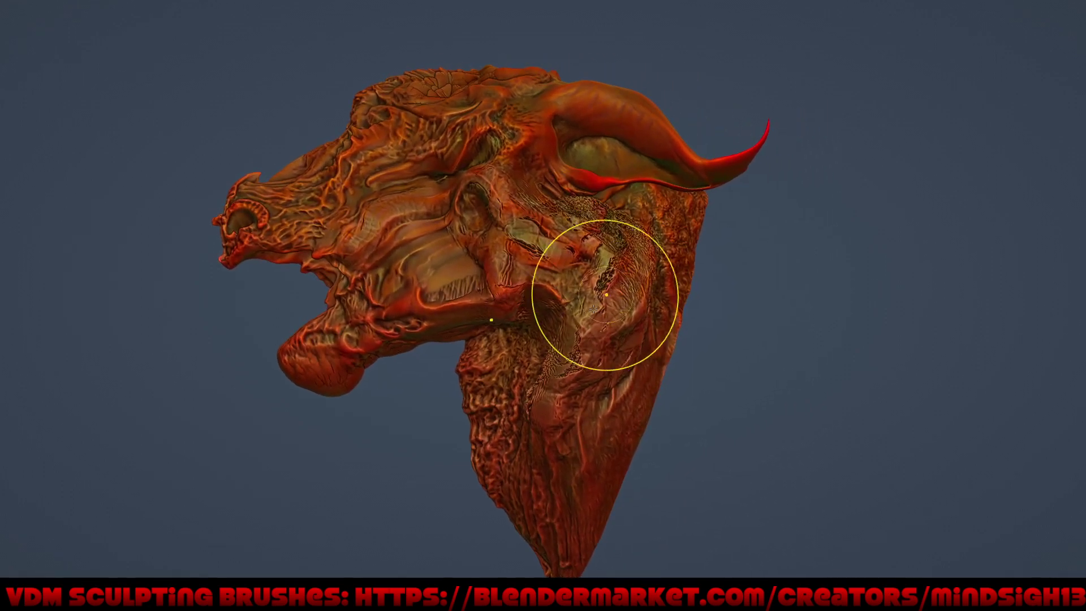
{"action": "key", "text": "ctrl+s"}
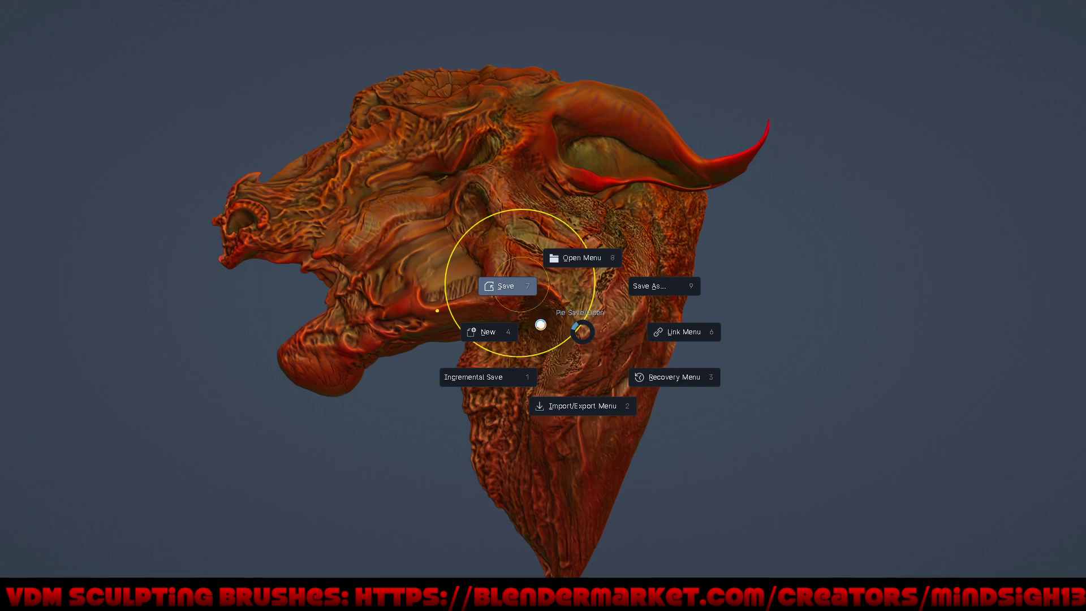
{"action": "left_click", "coordinate": [547, 327]}
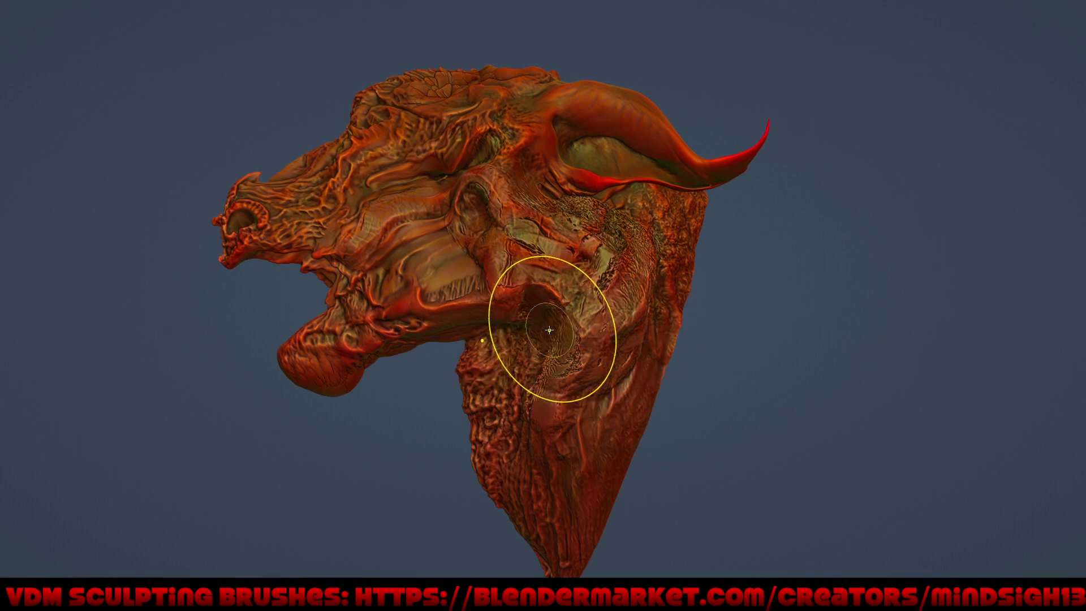
Step: Add streaked detail around the cheek cavity
{"action": "left_click_drag", "start_coordinate": [550, 330], "coordinate": [616, 344]}
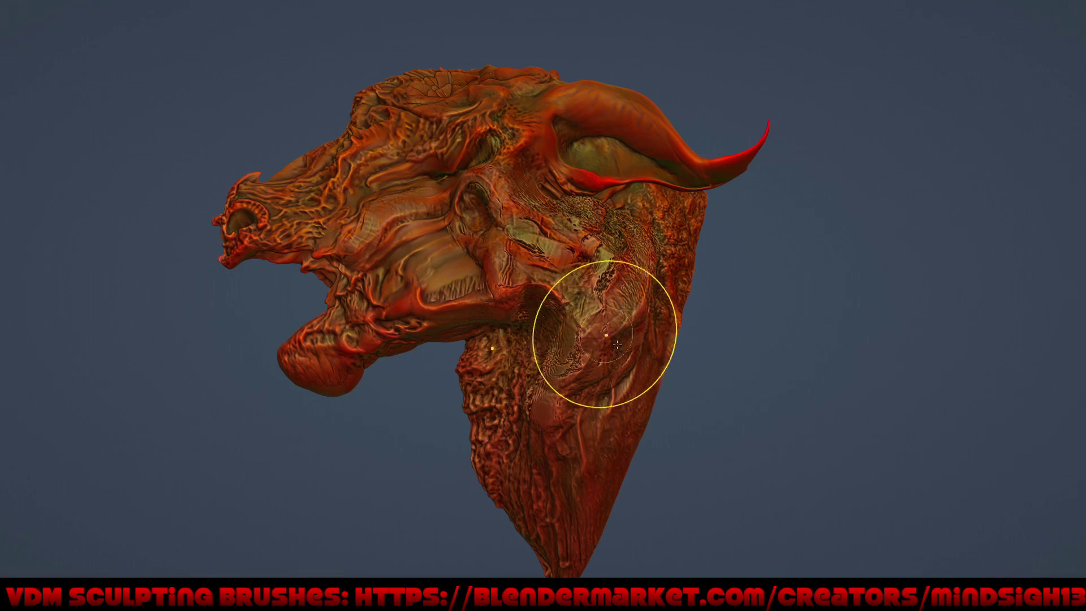
{"action": "mouse_move", "coordinate": [616, 344]}
{"action": "middle_mouse_down"}
{"action": "mouse_move", "coordinate": [757, 396]}
{"action": "mouse_move", "coordinate": [754, 315]}
{"action": "middle_mouse_up"}
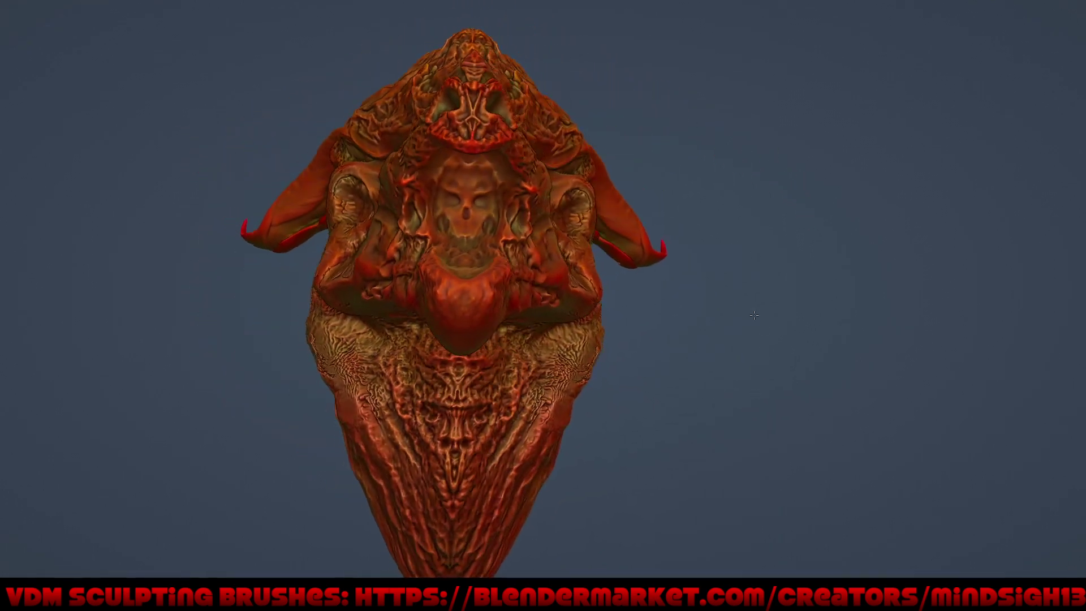
{"action": "mouse_move", "coordinate": [754, 315]}
{"action": "middle_mouse_down"}
{"action": "mouse_move", "coordinate": [658, 343]}
{"action": "mouse_move", "coordinate": [697, 360]}
{"action": "mouse_move", "coordinate": [674, 359]}
{"action": "mouse_move", "coordinate": [622, 294]}
{"action": "middle_mouse_up"}
{"action": "scroll", "coordinate": [594, 266], "scroll_direction": "up", "scroll_amount": 3}
{"action": "scroll", "coordinate": [578, 247], "scroll_direction": "up", "scroll_amount": 1}
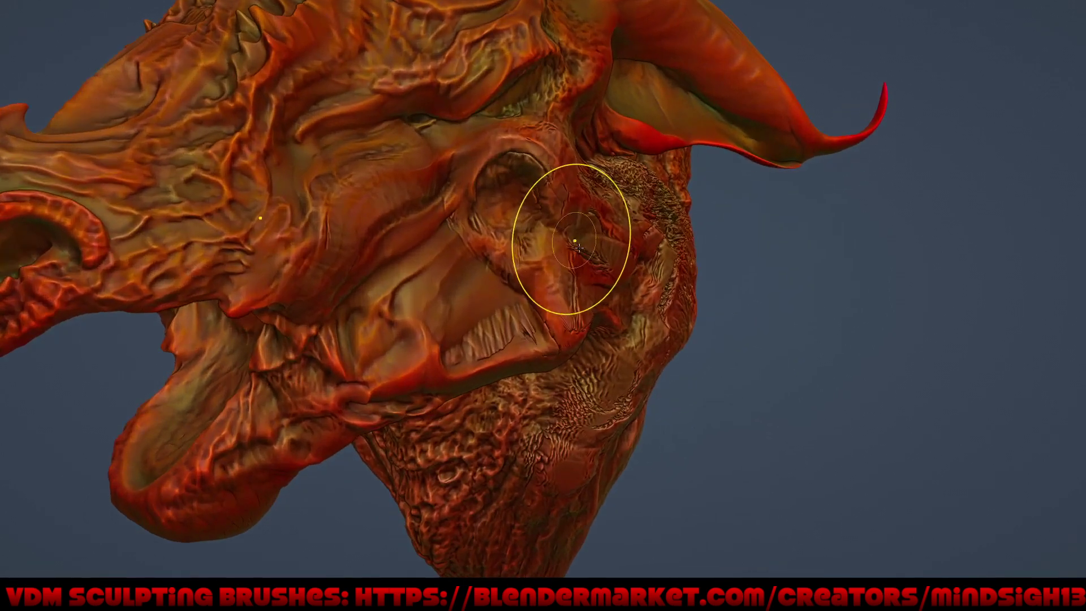
Step: Refine the surface beside the eye, forming a ridge and crease
{"action": "left_click_drag", "start_coordinate": [575, 253], "coordinate": [605, 255]}
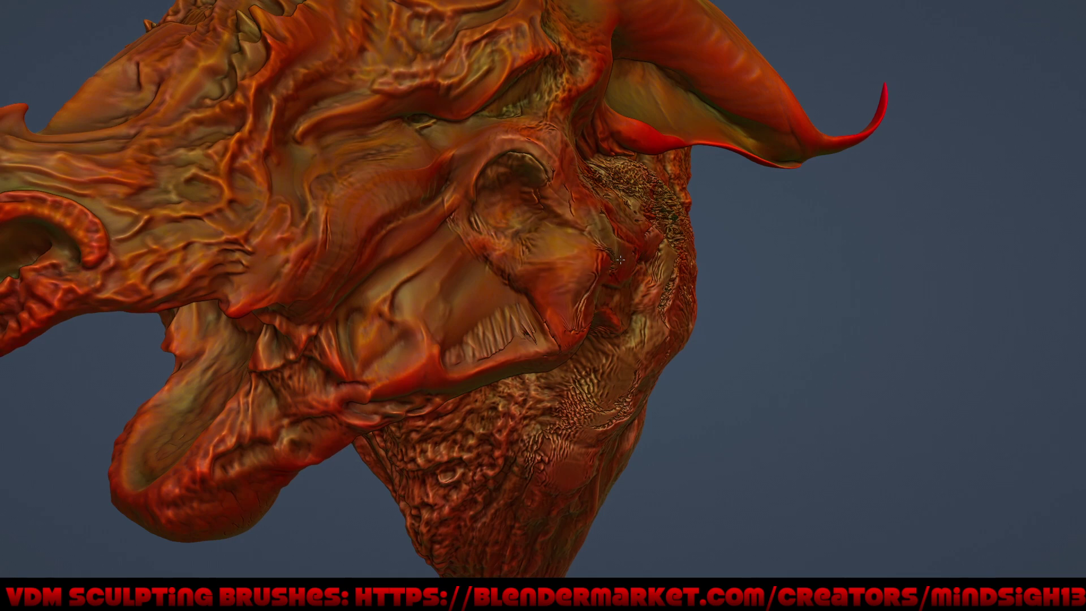
{"action": "left_click_drag", "start_coordinate": [516, 295], "coordinate": [599, 268]}
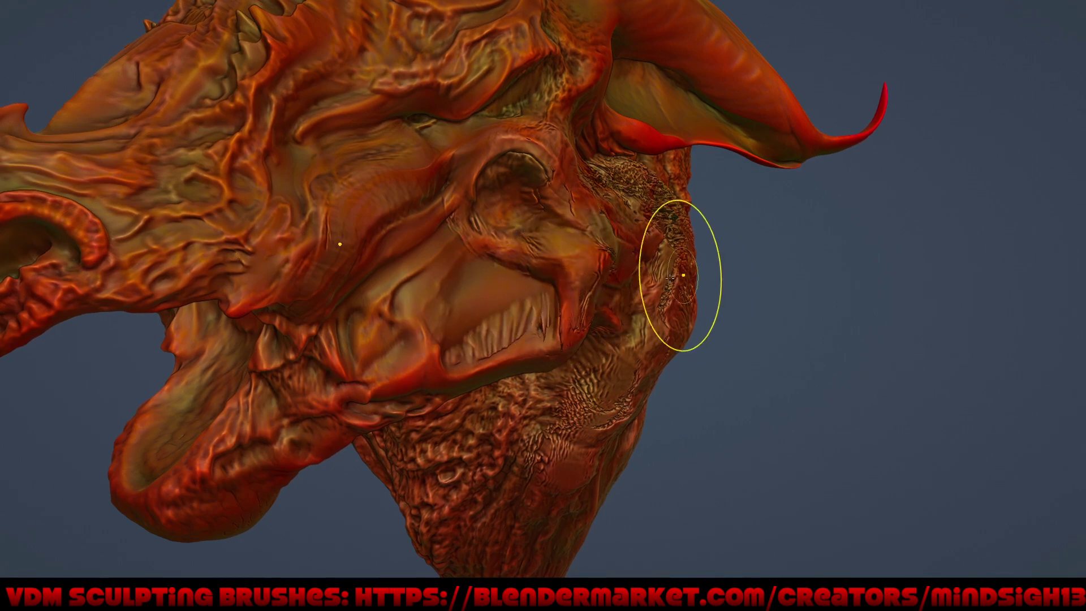
{"action": "mouse_move", "coordinate": [670, 278]}
{"action": "middle_mouse_down"}
{"action": "mouse_move", "coordinate": [573, 272]}
{"action": "mouse_move", "coordinate": [589, 320]}
{"action": "mouse_move", "coordinate": [618, 322]}
{"action": "middle_mouse_up"}
{"action": "mouse_move", "coordinate": [715, 310]}
{"action": "middle_mouse_down"}
{"action": "mouse_move", "coordinate": [666, 306]}
{"action": "mouse_move", "coordinate": [640, 349]}
{"action": "middle_mouse_up"}
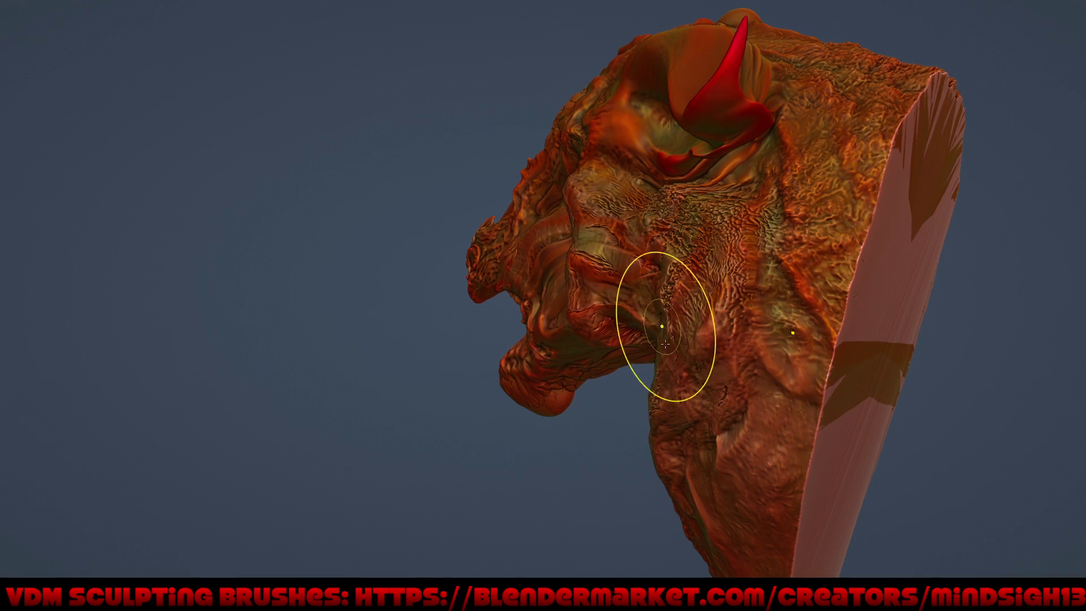
Step: Sculpt detail up the side of the neck, then inspect the flat-cut back and face
{"action": "left_click_drag", "start_coordinate": [688, 273], "coordinate": [684, 207]}
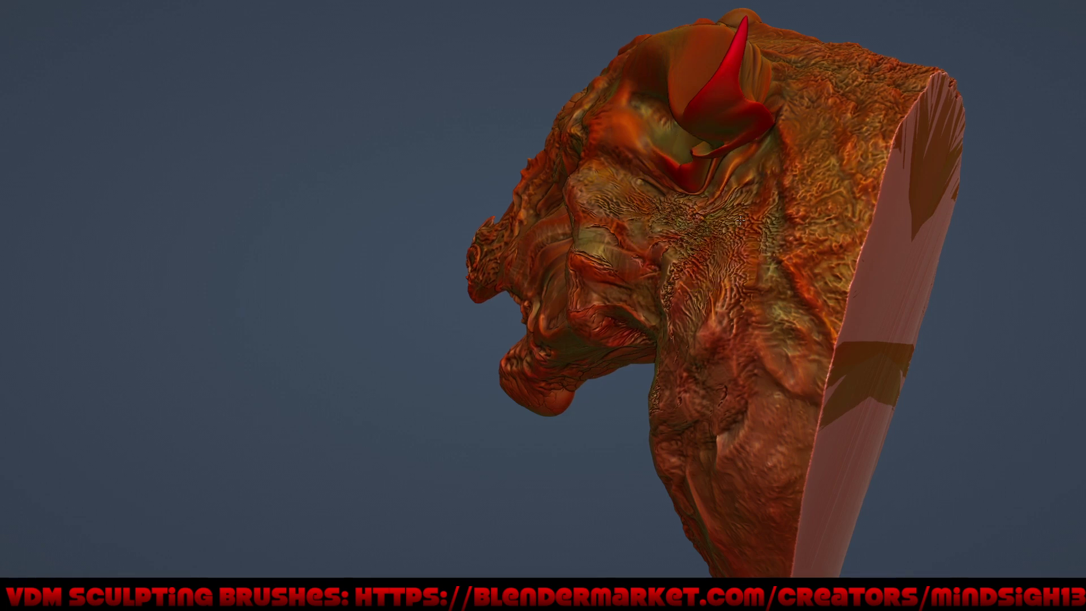
{"action": "mouse_move", "coordinate": [727, 235]}
{"action": "middle_mouse_down"}
{"action": "mouse_move", "coordinate": [804, 242]}
{"action": "mouse_move", "coordinate": [770, 222]}
{"action": "middle_mouse_up"}
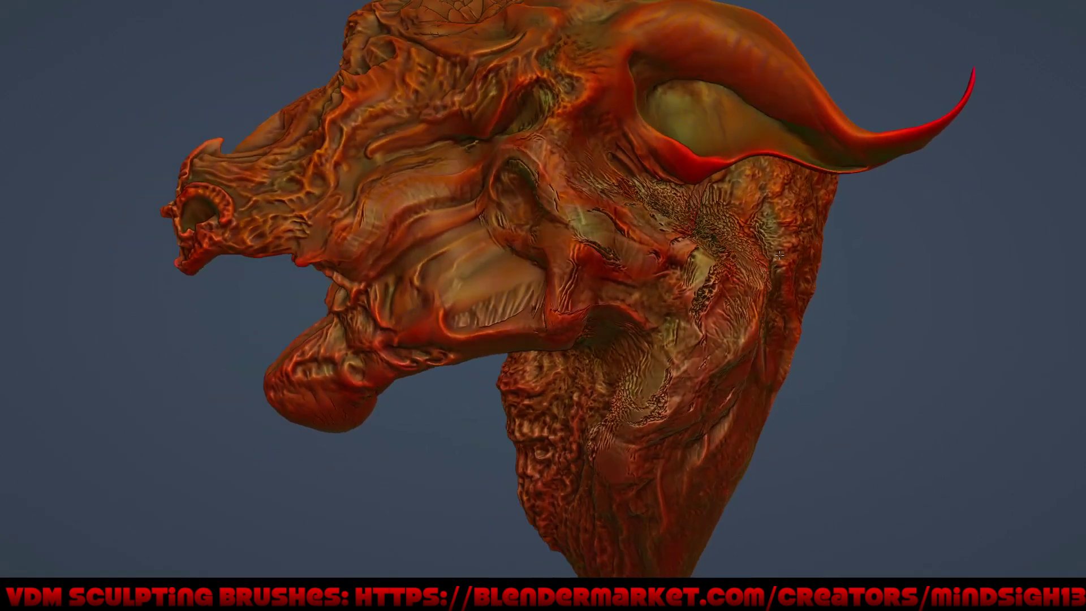
{"action": "scroll", "coordinate": [759, 369], "scroll_direction": "down", "scroll_amount": 5}
{"action": "mouse_move", "coordinate": [759, 369]}
{"action": "middle_mouse_down"}
{"action": "mouse_move", "coordinate": [754, 274]}
{"action": "mouse_move", "coordinate": [775, 239]}
{"action": "middle_mouse_up"}
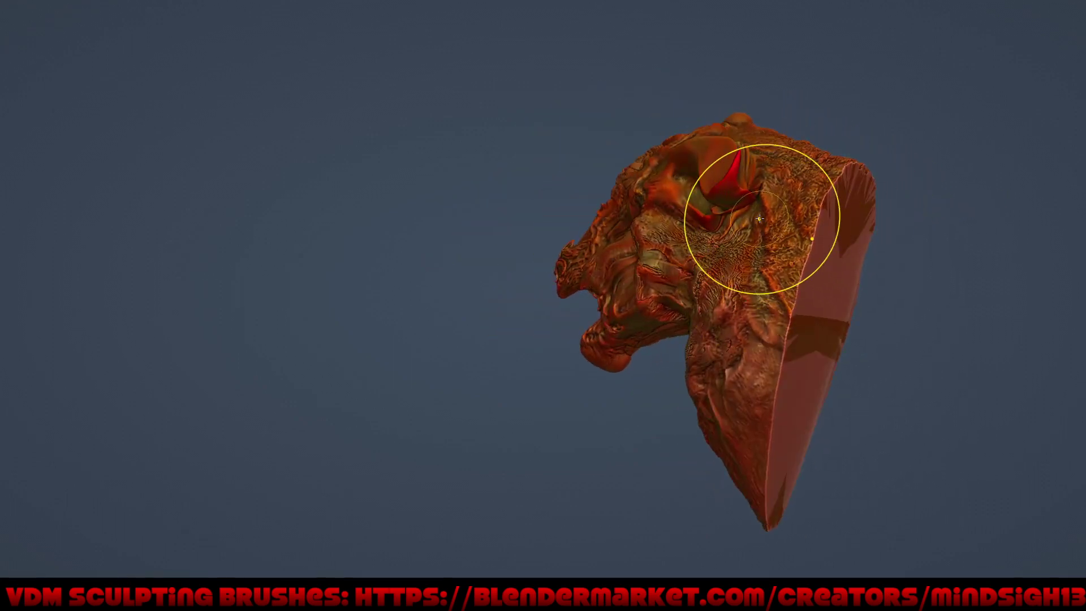
{"action": "middle_click_drag", "start_coordinate": [758, 218], "coordinate": [791, 262]}
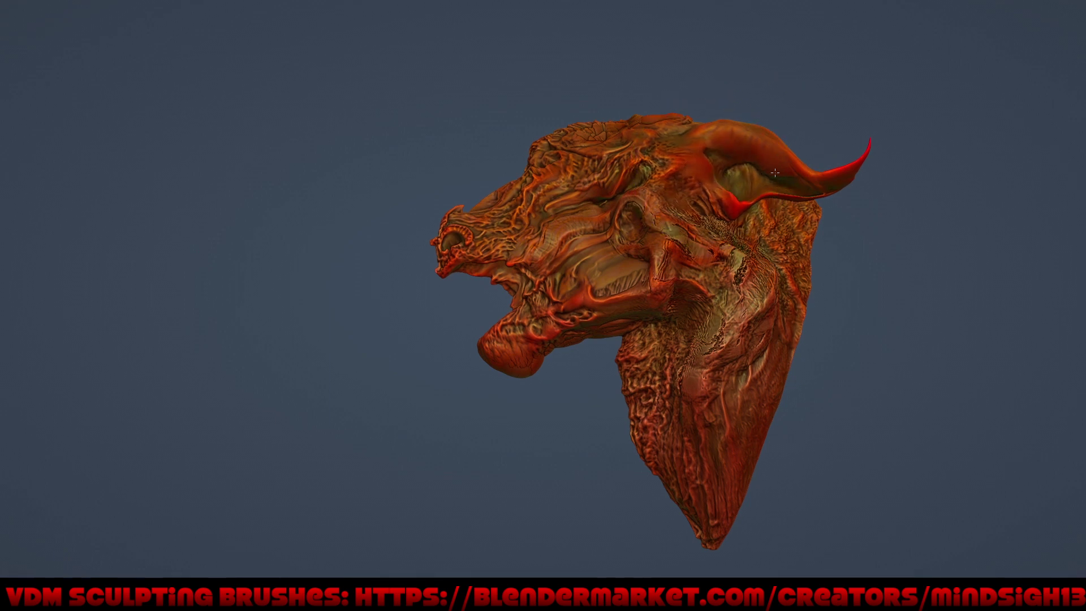
{"action": "middle_click_drag", "start_coordinate": [753, 165], "coordinate": [735, 192]}
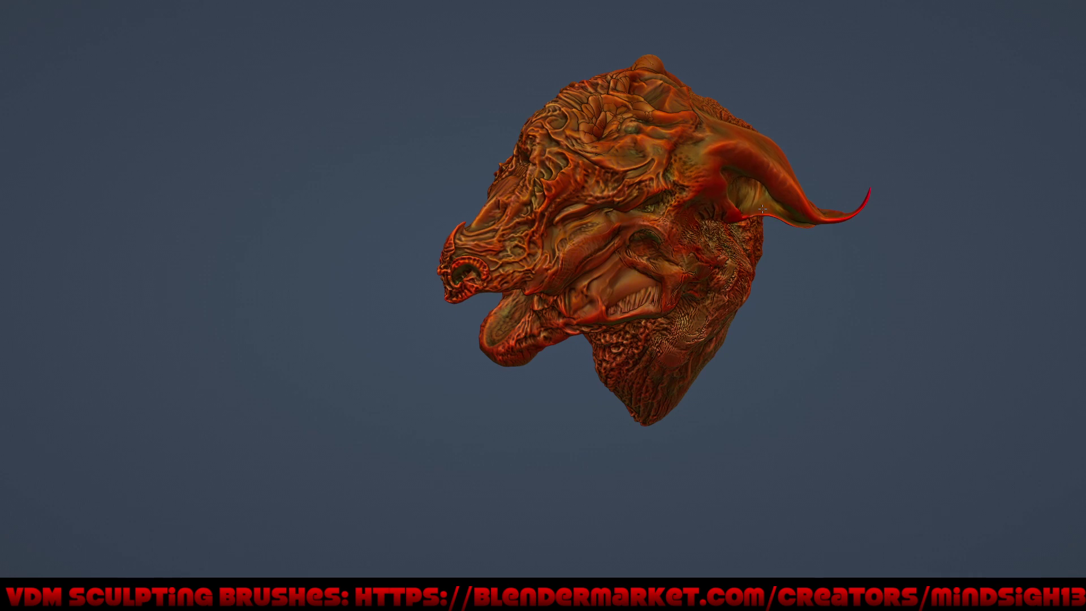
{"action": "middle_click_drag", "start_coordinate": [744, 182], "coordinate": [802, 292]}
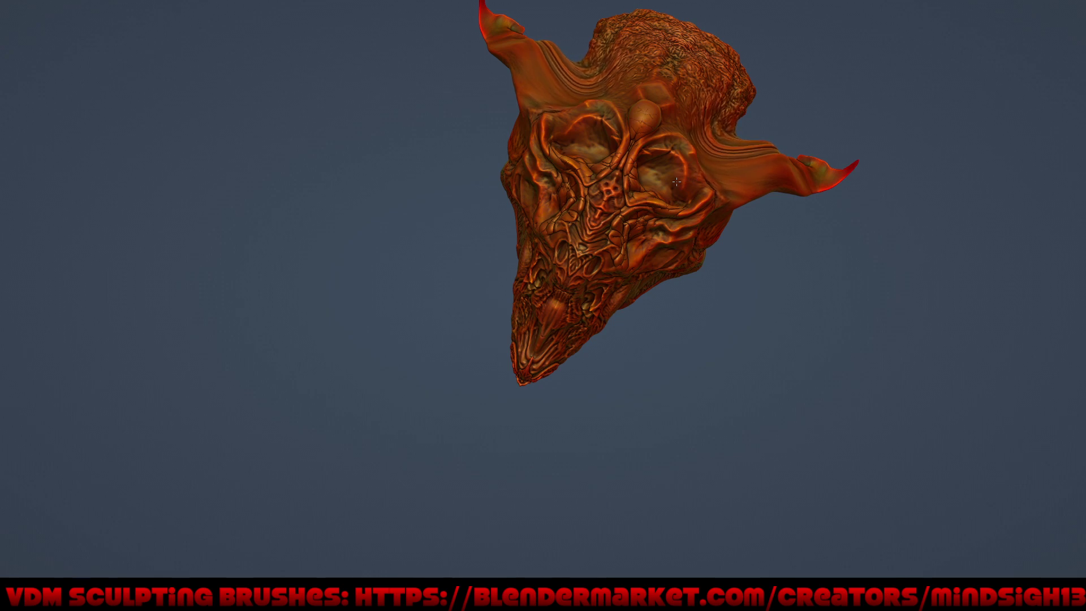
Step: Frame the whole head frontally, zoomed out so the branching antlers show
{"action": "mouse_move", "coordinate": [684, 188]}
{"action": "middle_mouse_down"}
{"action": "mouse_move", "coordinate": [814, 262]}
{"action": "mouse_move", "coordinate": [721, 315]}
{"action": "mouse_move", "coordinate": [710, 436]}
{"action": "mouse_move", "coordinate": [635, 220]}
{"action": "mouse_move", "coordinate": [630, 296]}
{"action": "mouse_move", "coordinate": [638, 266]}
{"action": "mouse_move", "coordinate": [643, 276]}
{"action": "mouse_move", "coordinate": [714, 265]}
{"action": "mouse_move", "coordinate": [740, 297]}
{"action": "mouse_move", "coordinate": [731, 297]}
{"action": "middle_mouse_up"}
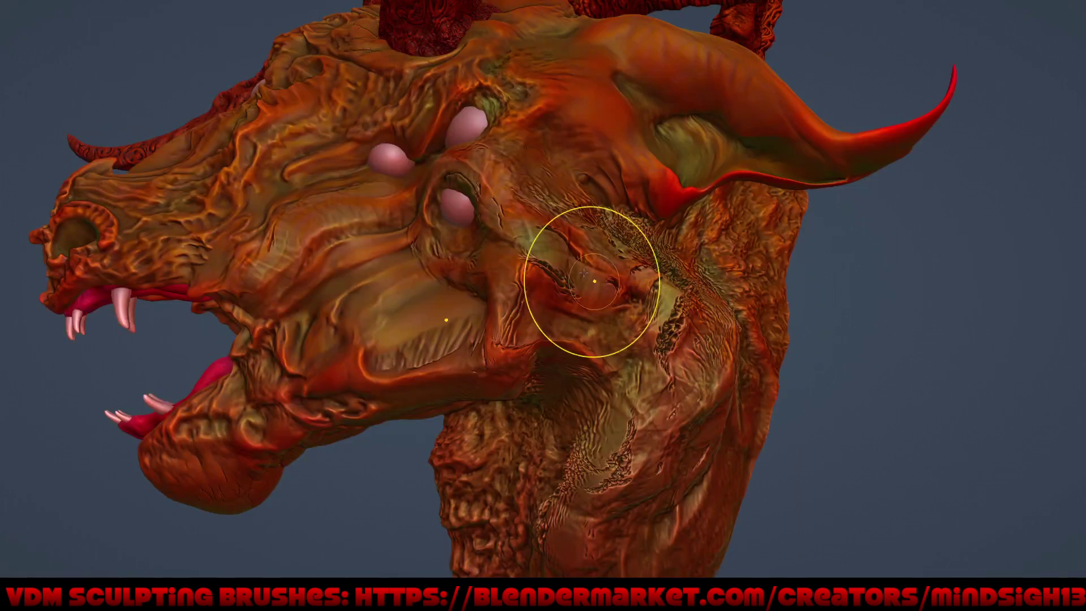
{"action": "scroll", "coordinate": [583, 274], "scroll_direction": "down", "scroll_amount": 5}
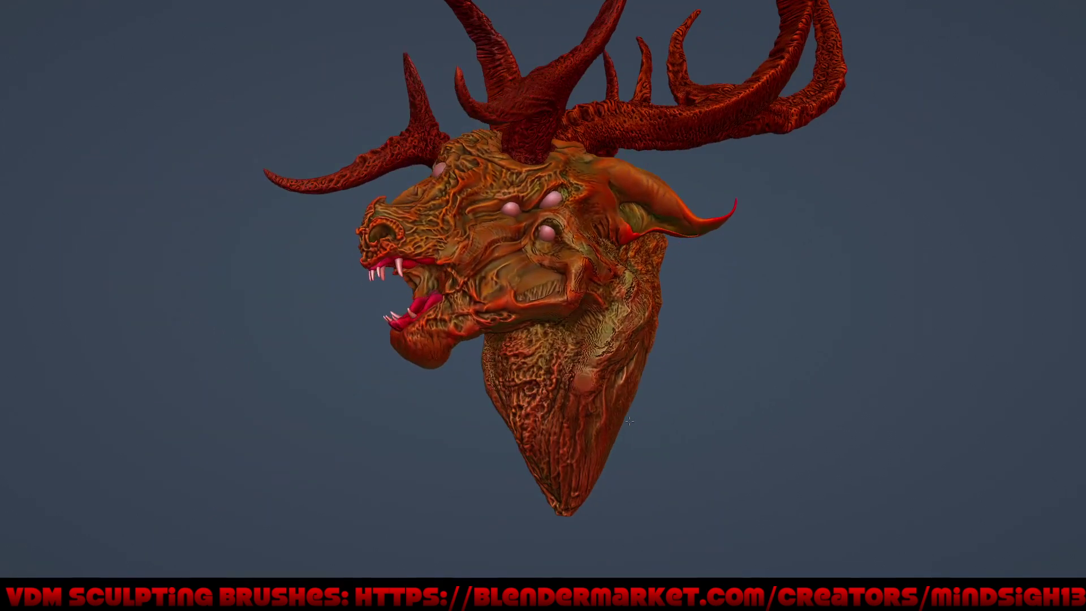